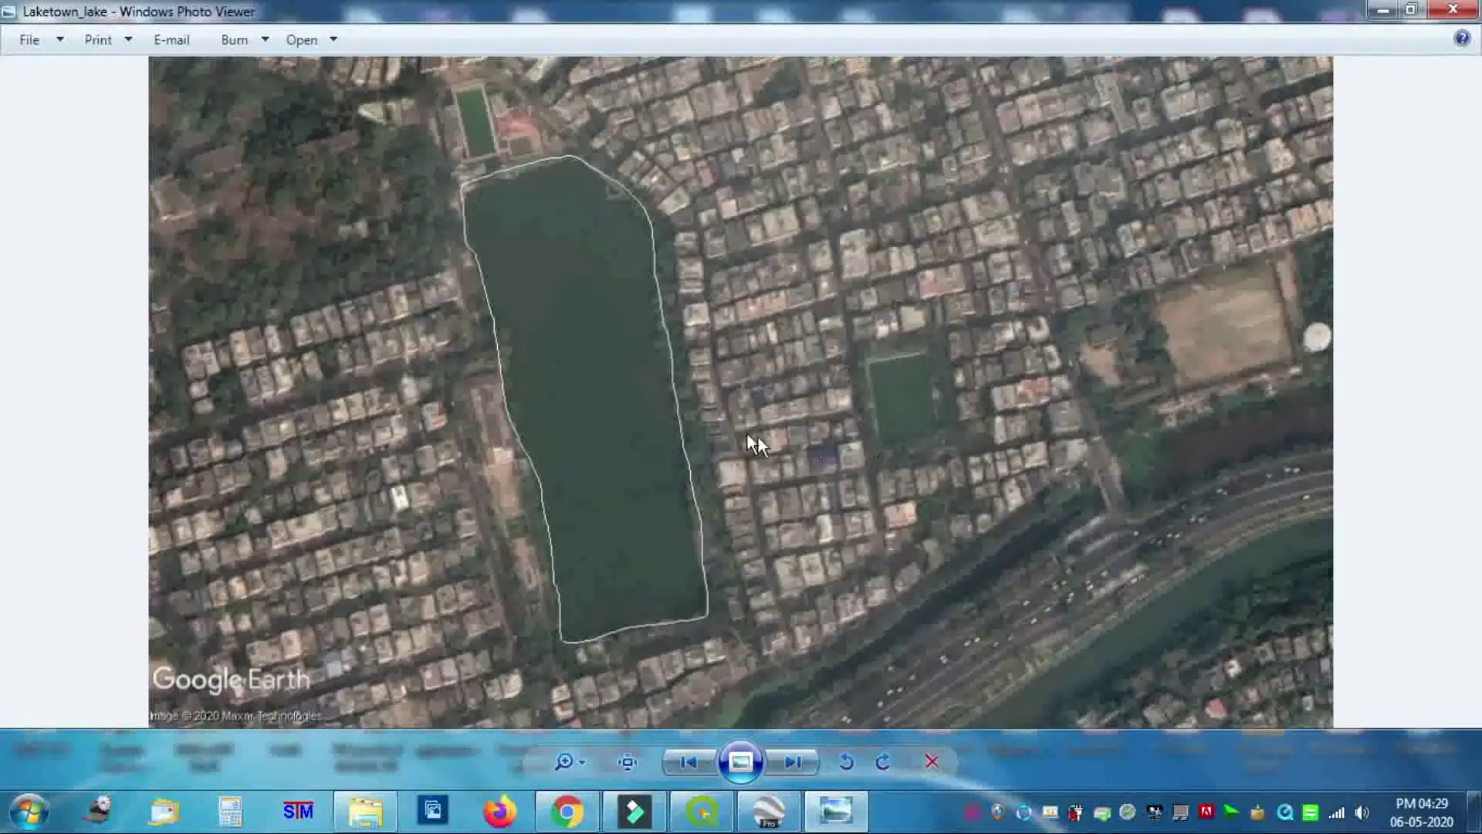
{"action": "scroll", "coordinate": [604, 421], "scroll_direction": "down", "scroll_amount": 3}
{"action": "scroll", "coordinate": [606, 417], "scroll_direction": "up", "scroll_amount": 2}
{"action": "scroll", "coordinate": [604, 415], "scroll_direction": "down", "scroll_amount": 2}
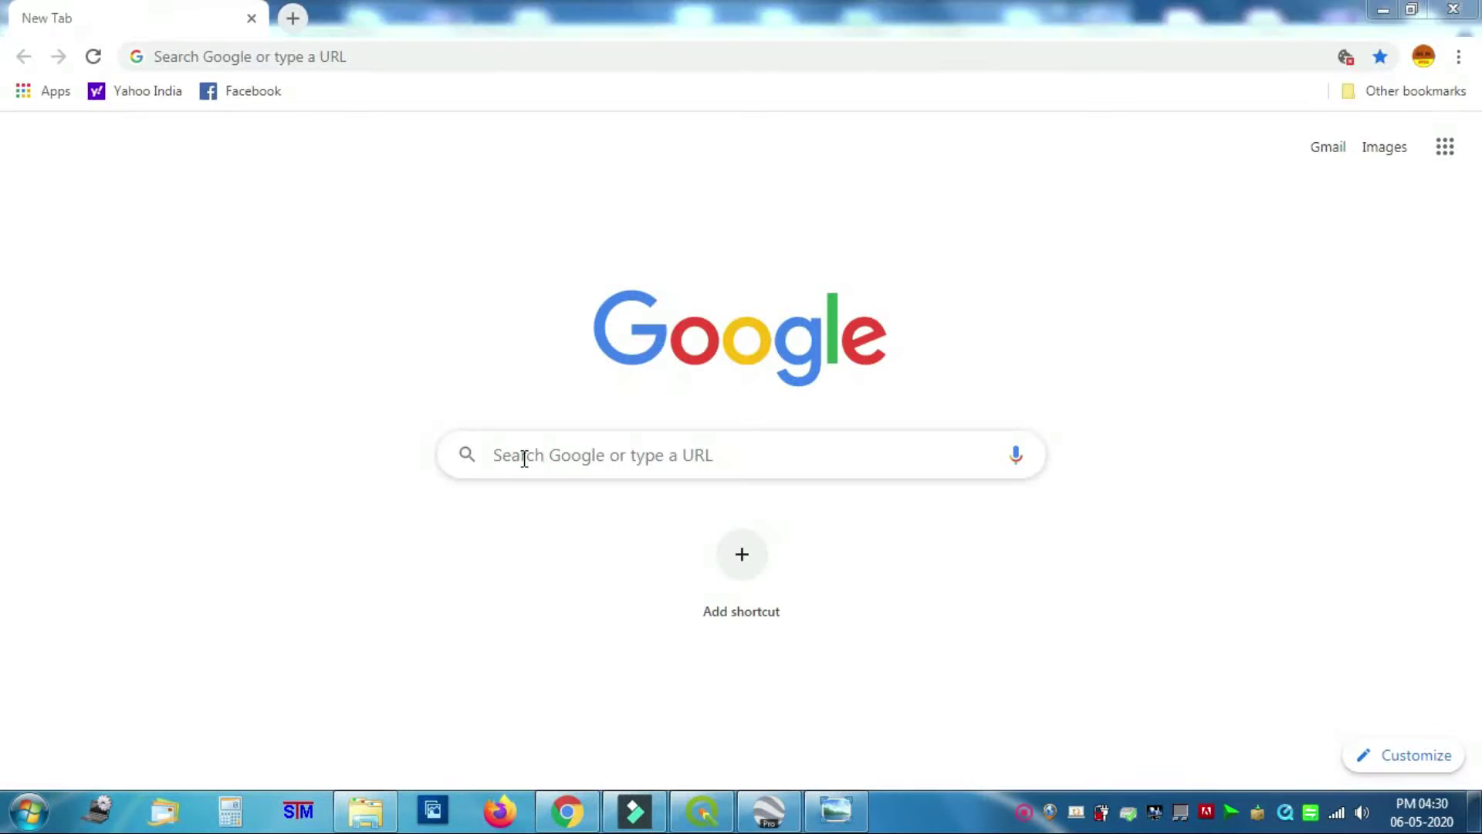
Search Google for gpsvisualizer and open the GPS Visualizer site's page for looking up elevations.
{"action": "left_click", "coordinate": [524, 458]}
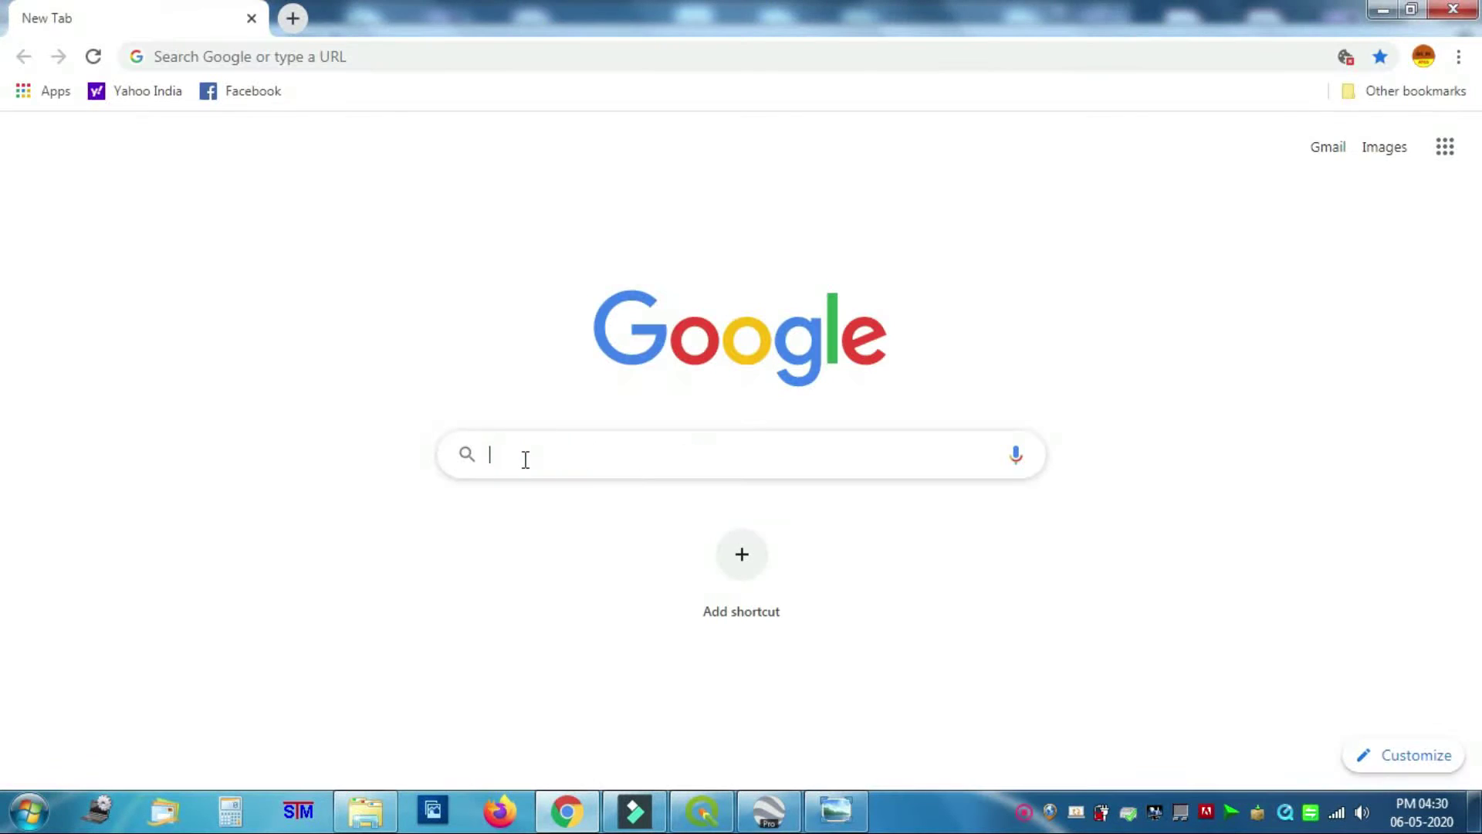
{"action": "type", "text": "gpsvisualizer"}
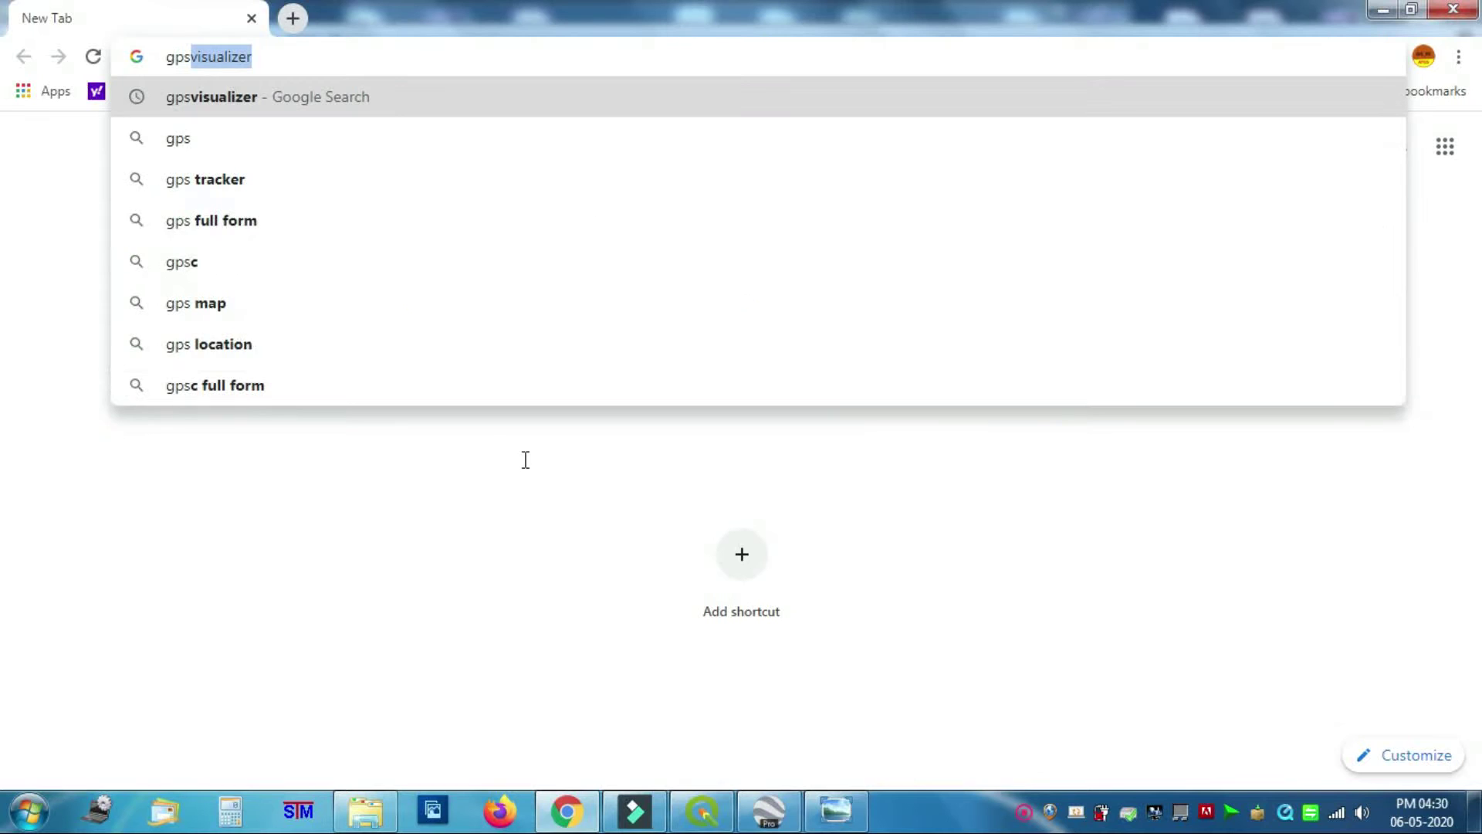
{"action": "left_click", "coordinate": [200, 103]}
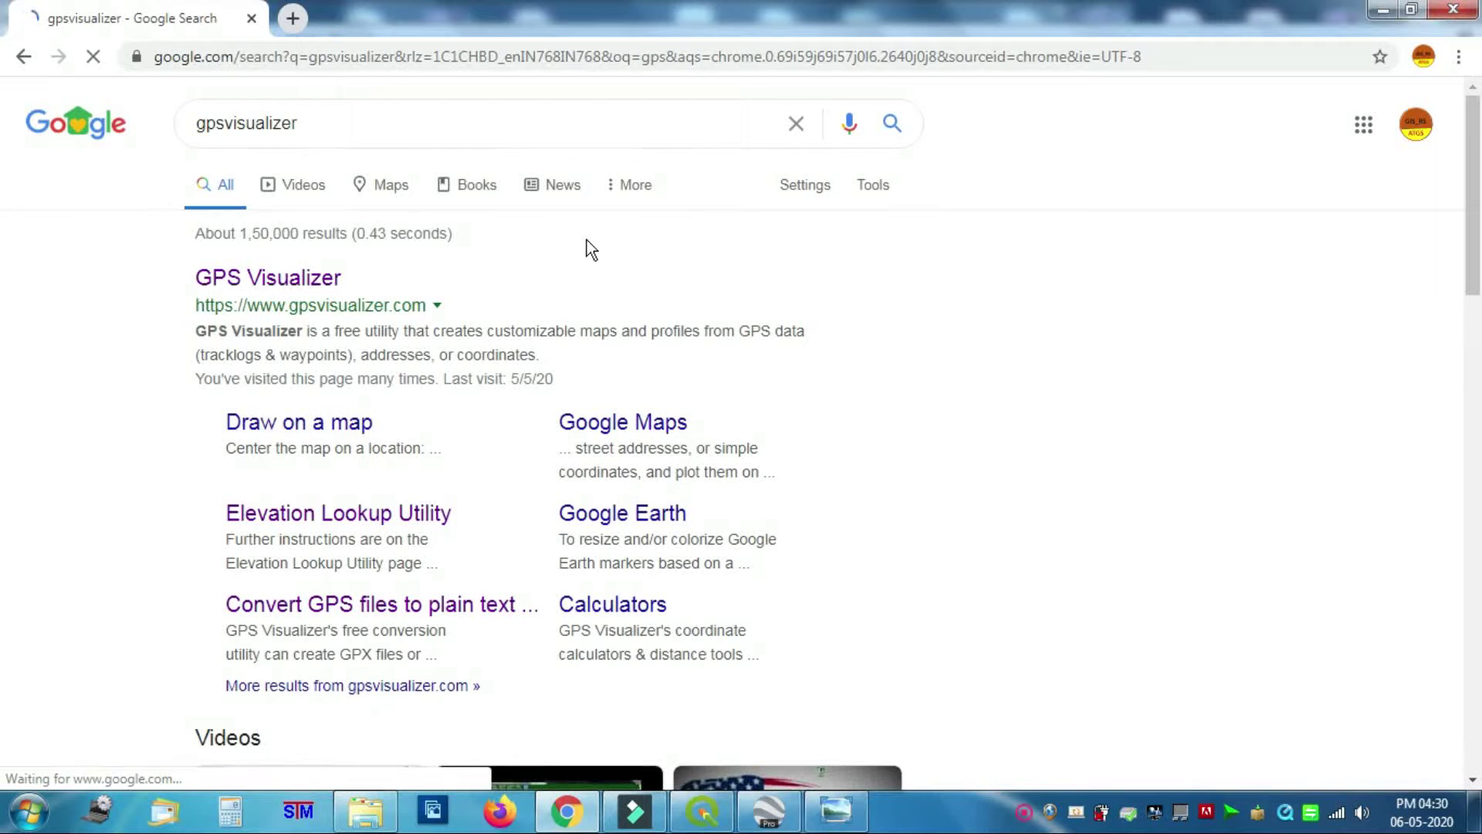
{"action": "left_click", "coordinate": [261, 286]}
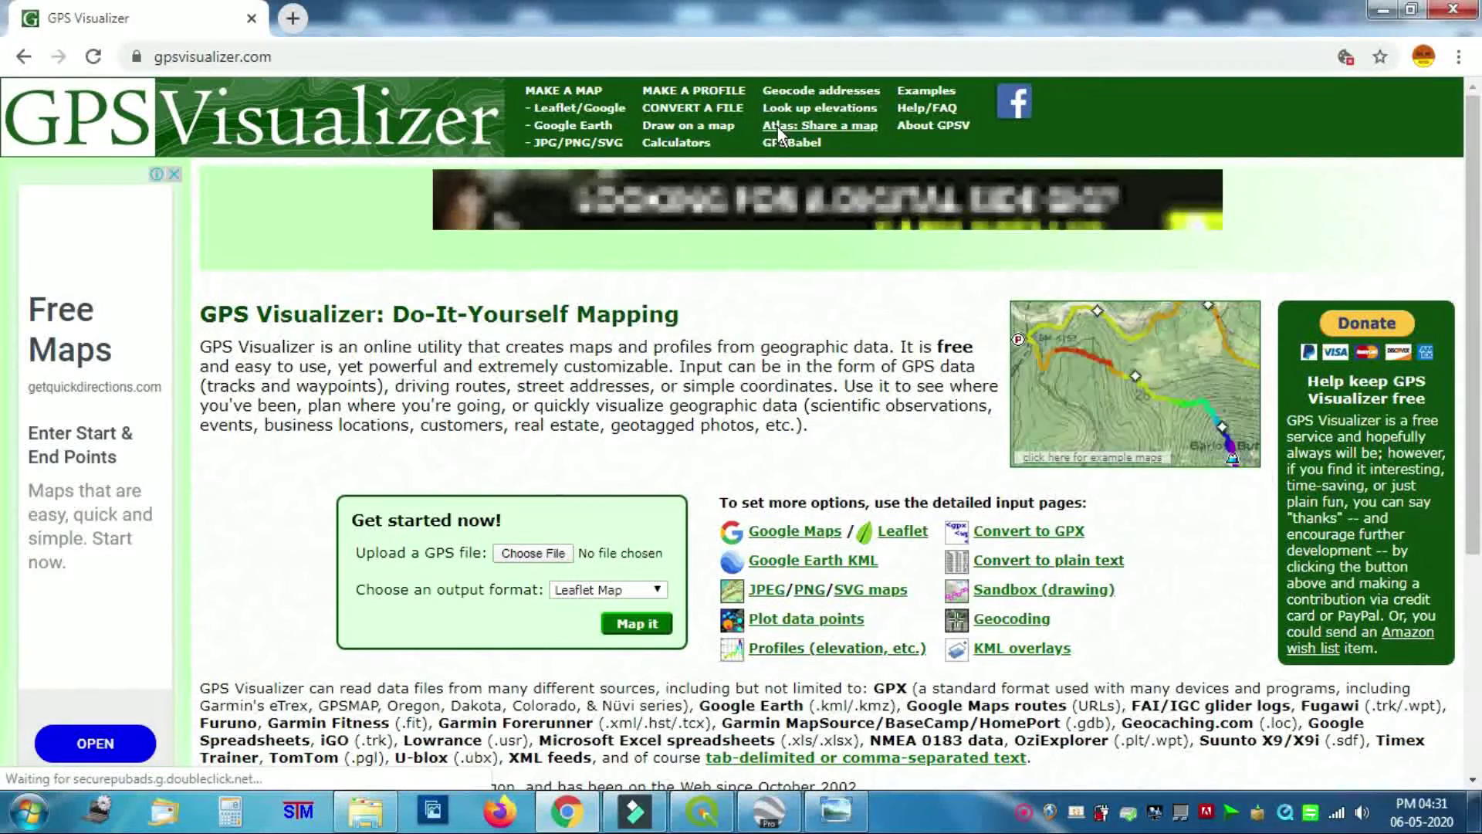
{"action": "left_click", "coordinate": [824, 113]}
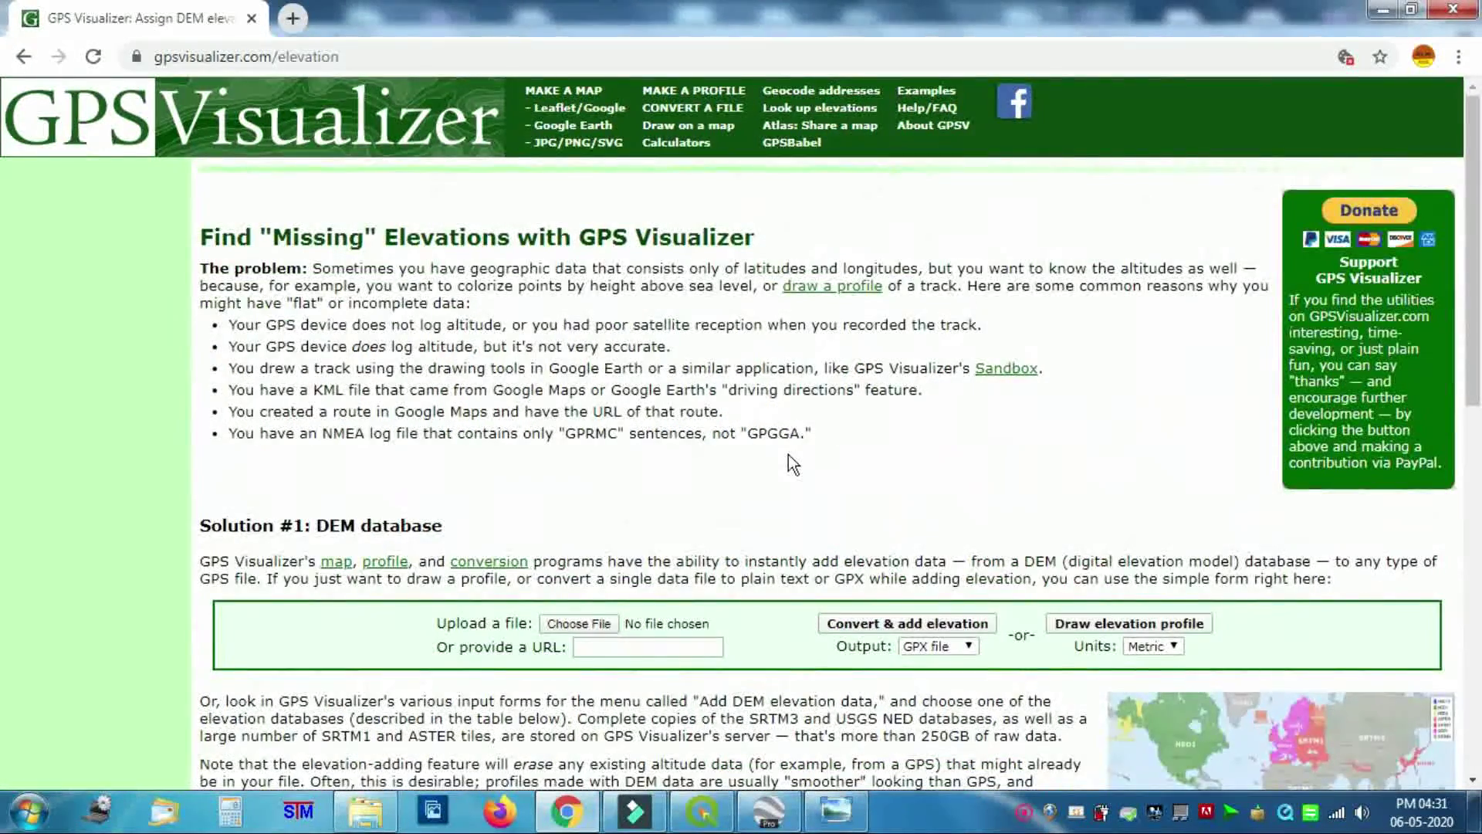
Choose the KML file Laketown_lake from the Desktop's Digitization folder as the upload file for the DEM database form.
{"action": "scroll", "coordinate": [789, 463], "scroll_direction": "down", "scroll_amount": 3}
{"action": "scroll", "coordinate": [789, 455], "scroll_direction": "up", "scroll_amount": 1}
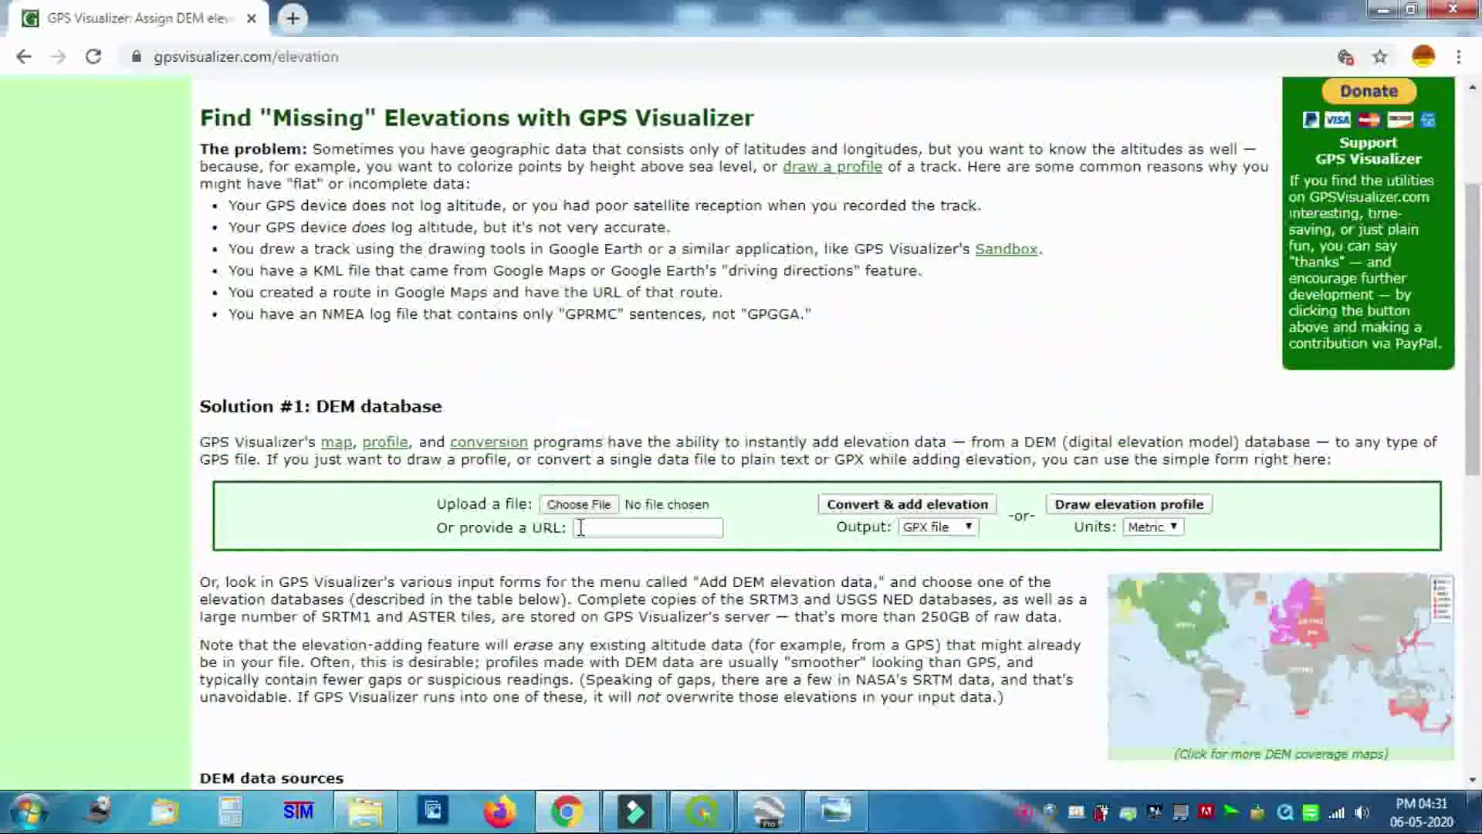
{"action": "left_click", "coordinate": [598, 506]}
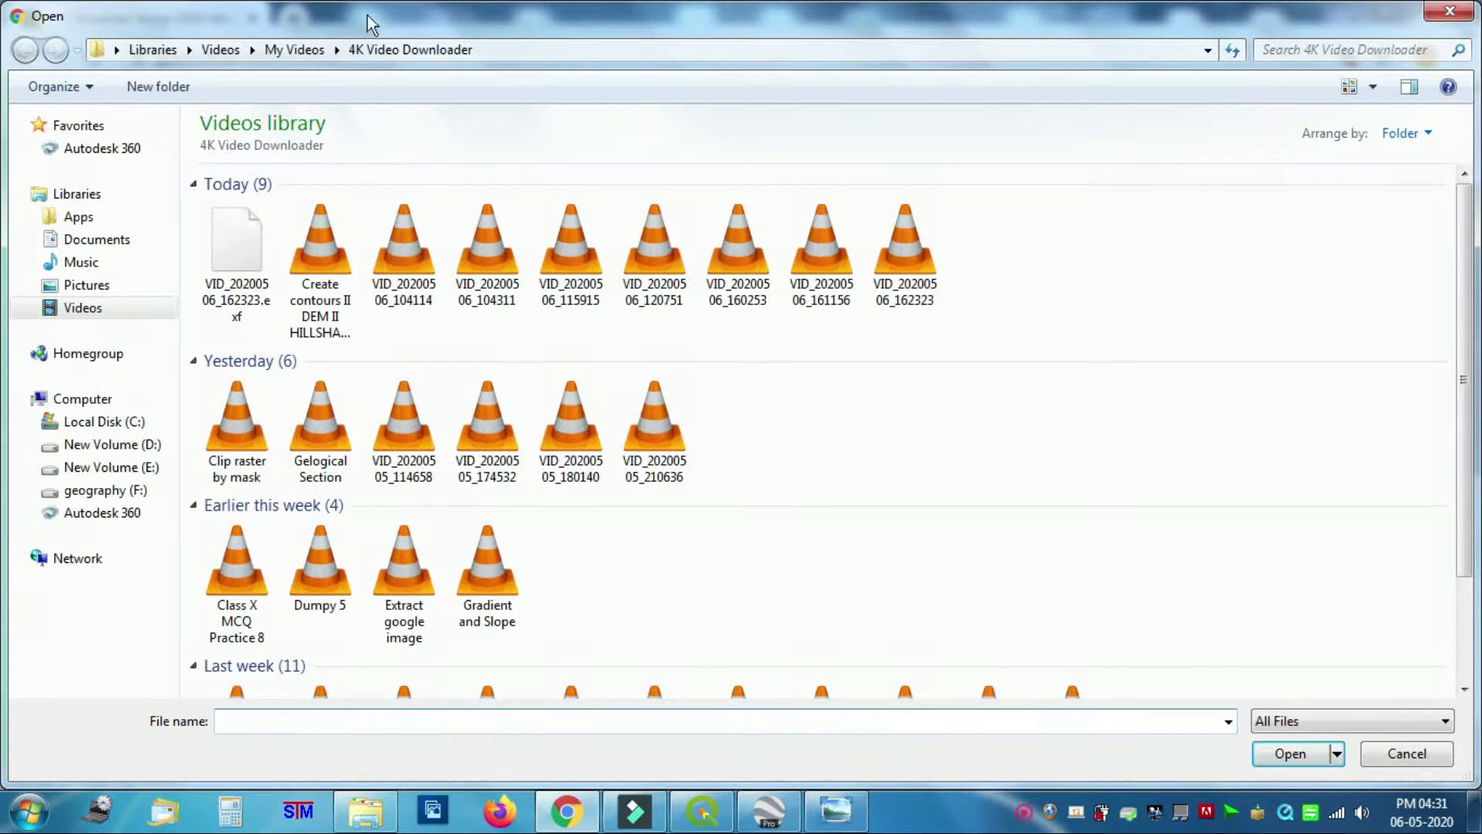
{"action": "left_click", "coordinate": [118, 49]}
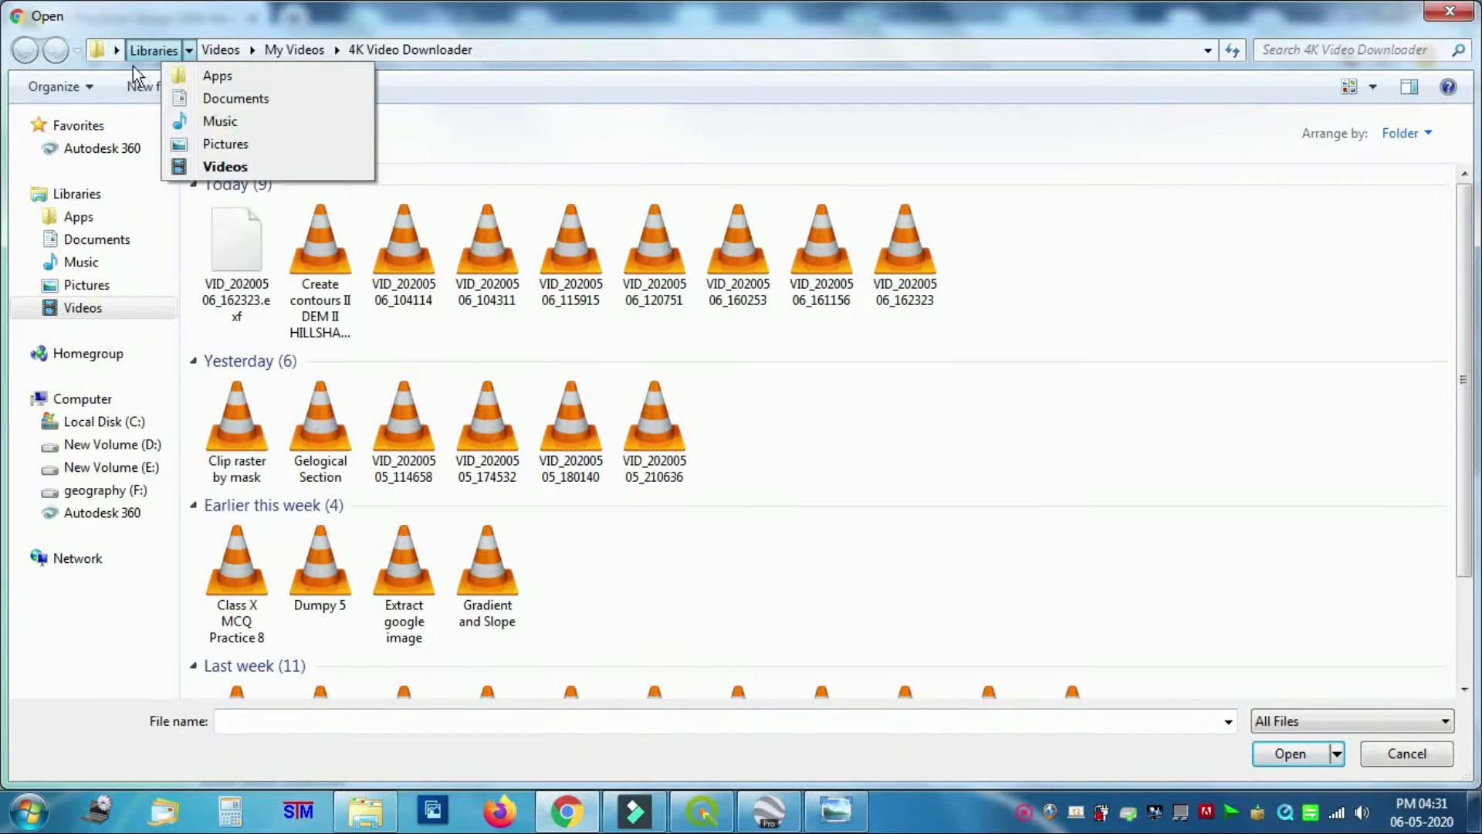
{"action": "left_click", "coordinate": [127, 76]}
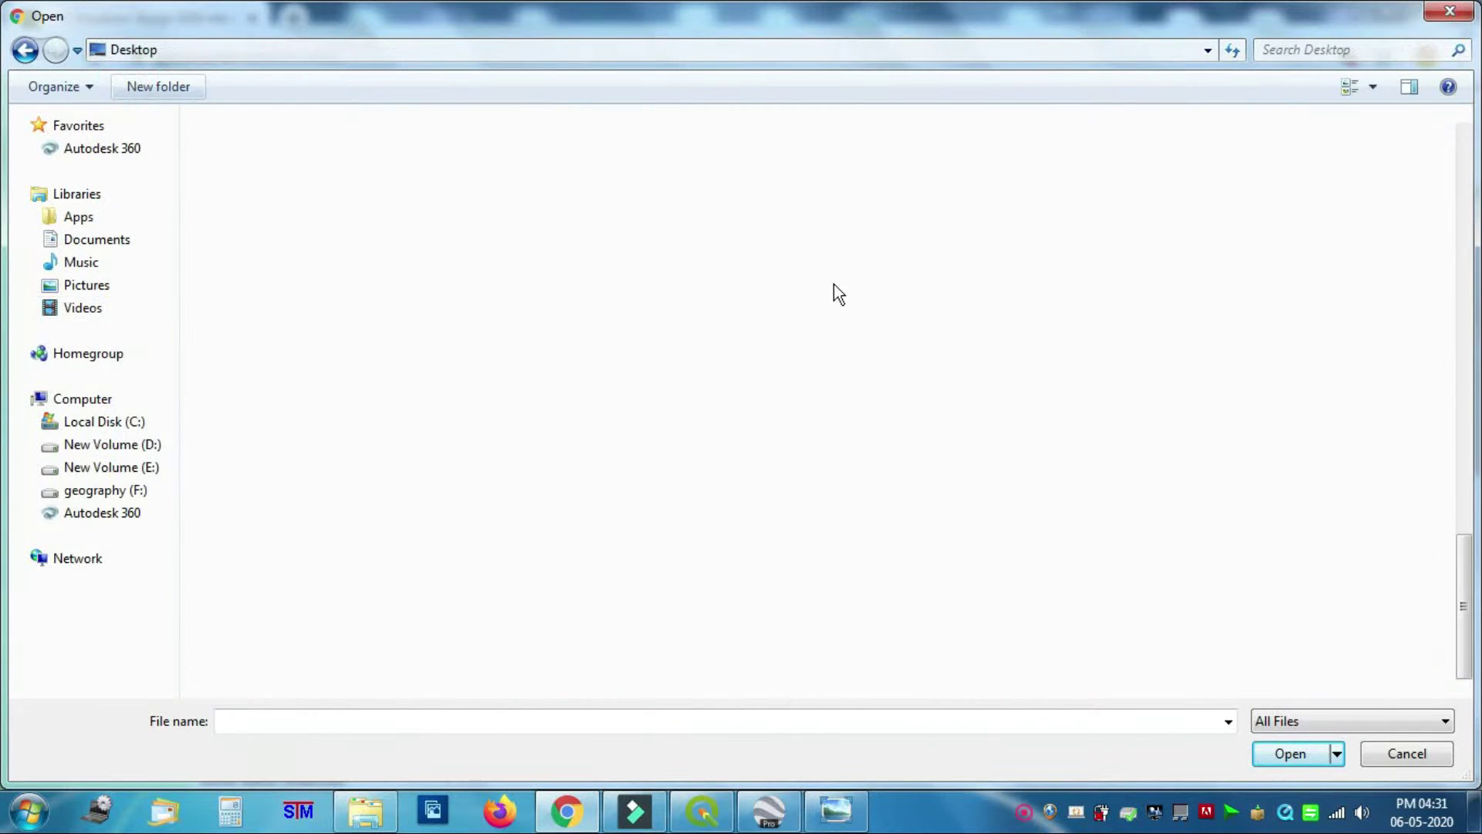
{"action": "scroll", "coordinate": [834, 284], "scroll_direction": "down", "scroll_amount": 5}
{"action": "left_click_drag", "start_coordinate": [1461, 544], "coordinate": [1467, 116]}
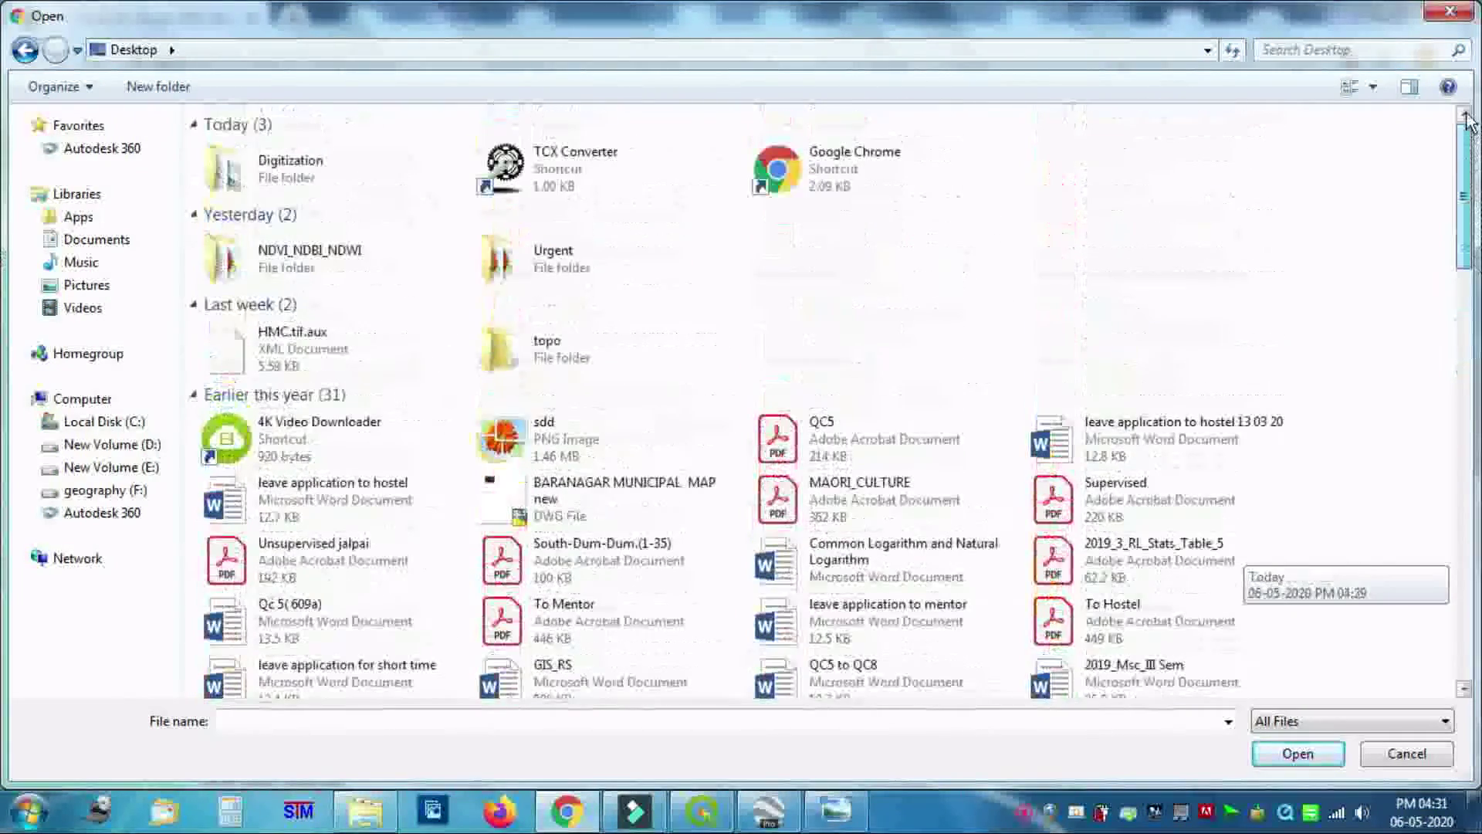
{"action": "double_click", "coordinate": [289, 176]}
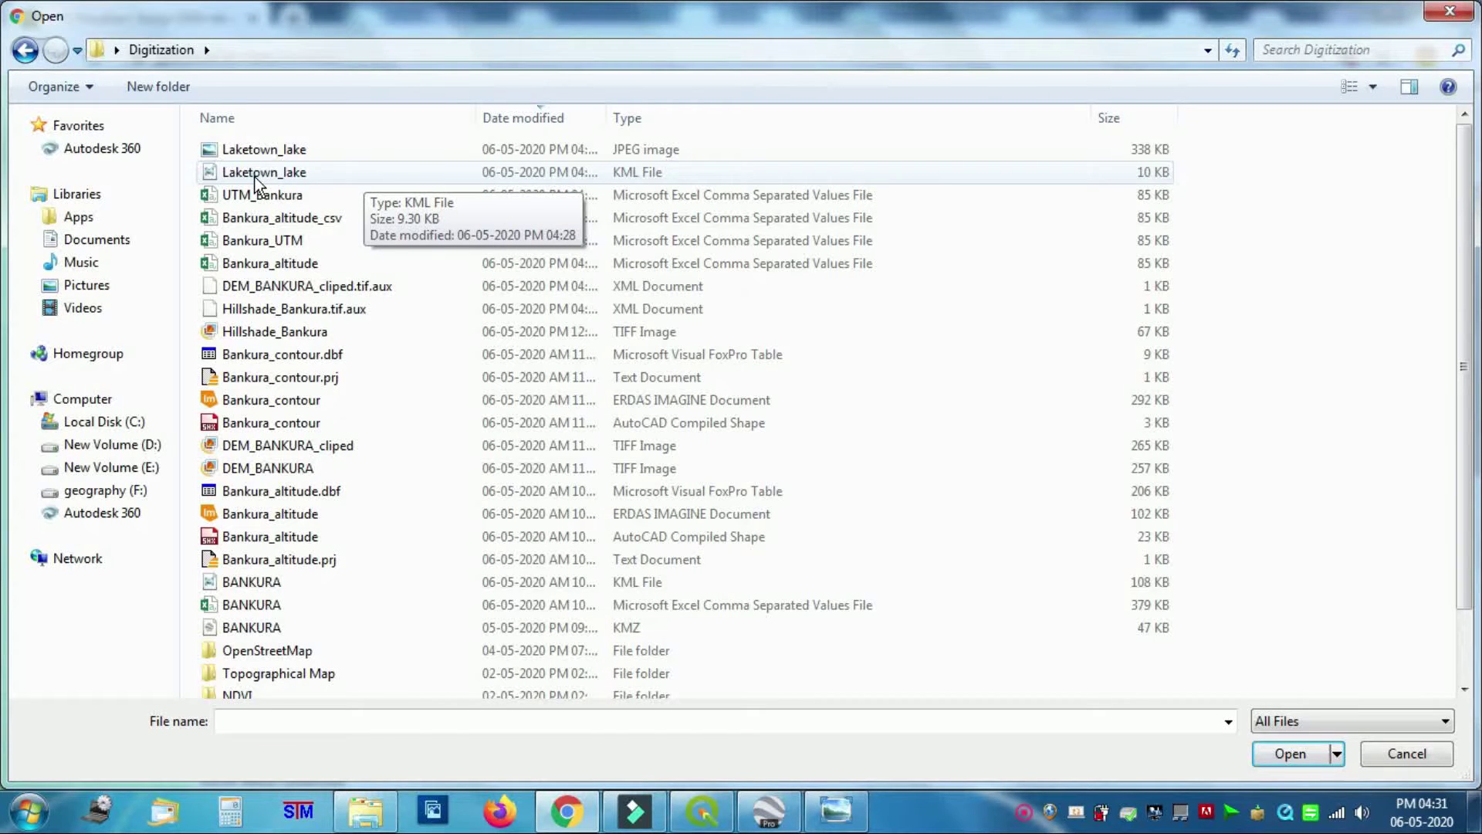
{"action": "left_click", "coordinate": [257, 176]}
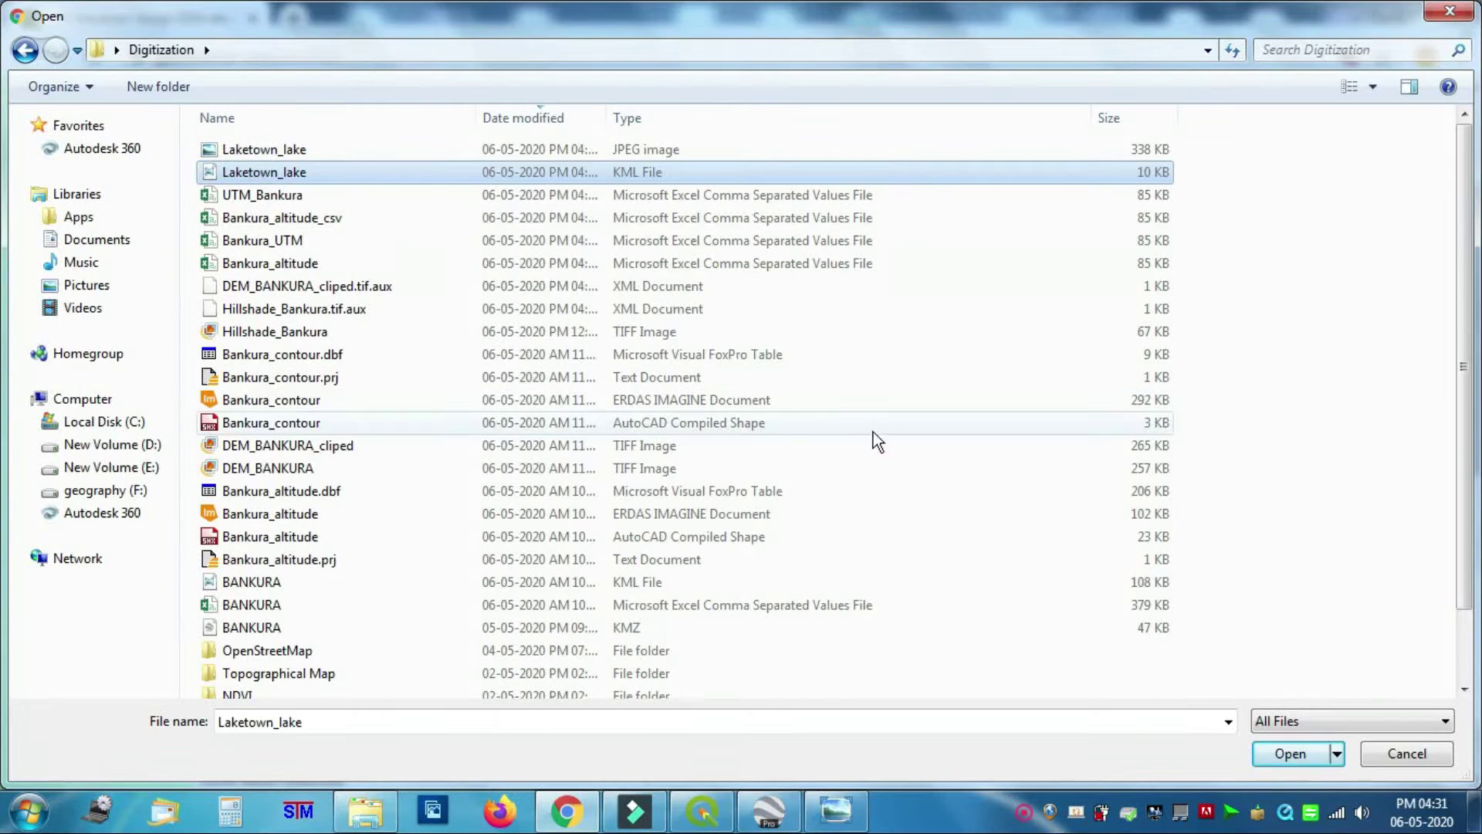
{"action": "left_click", "coordinate": [1288, 753]}
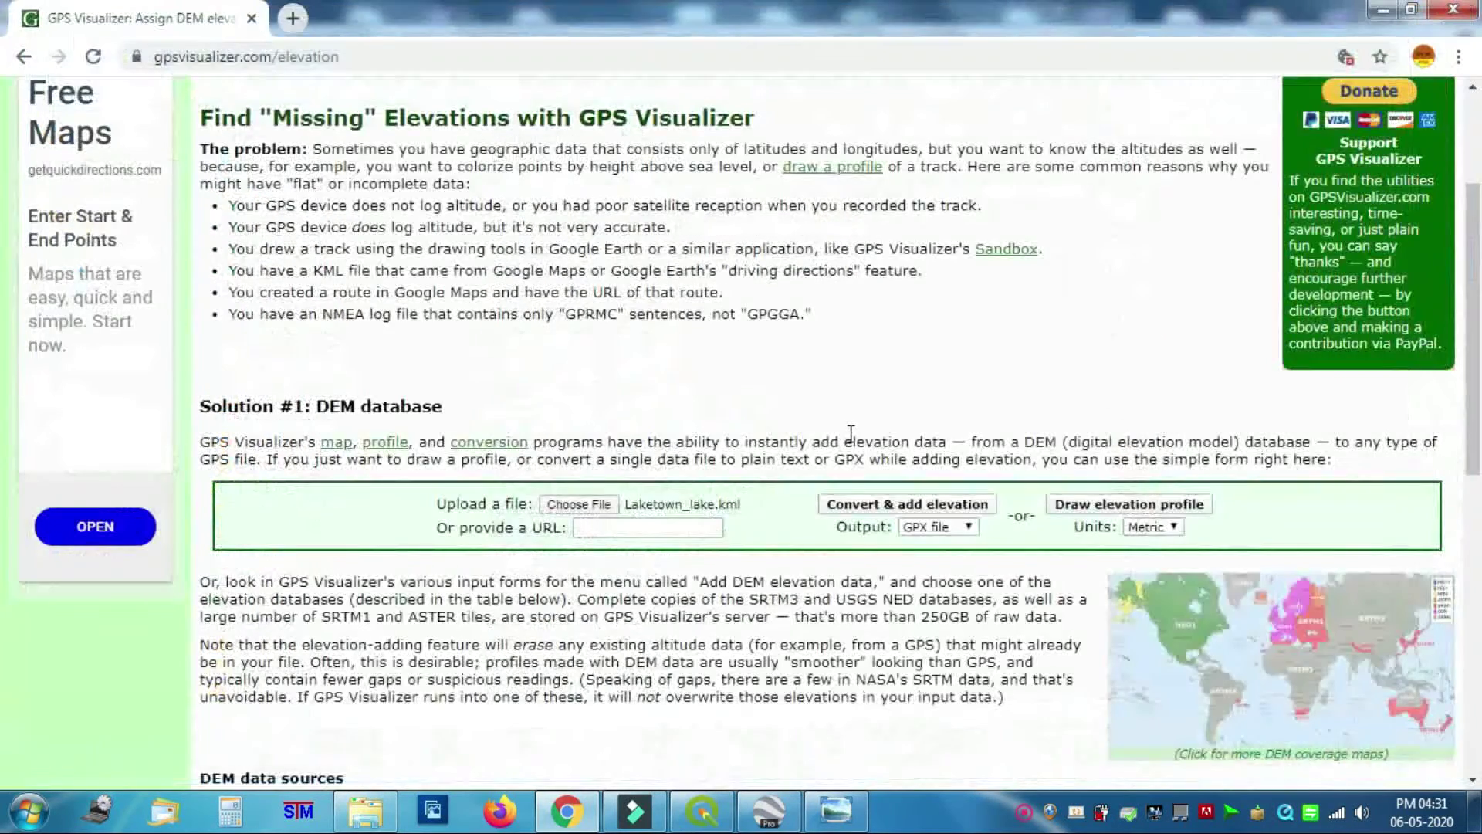
Set the output format to Plain text and convert the uploaded lake file with elevation added.
{"action": "left_click", "coordinate": [974, 528]}
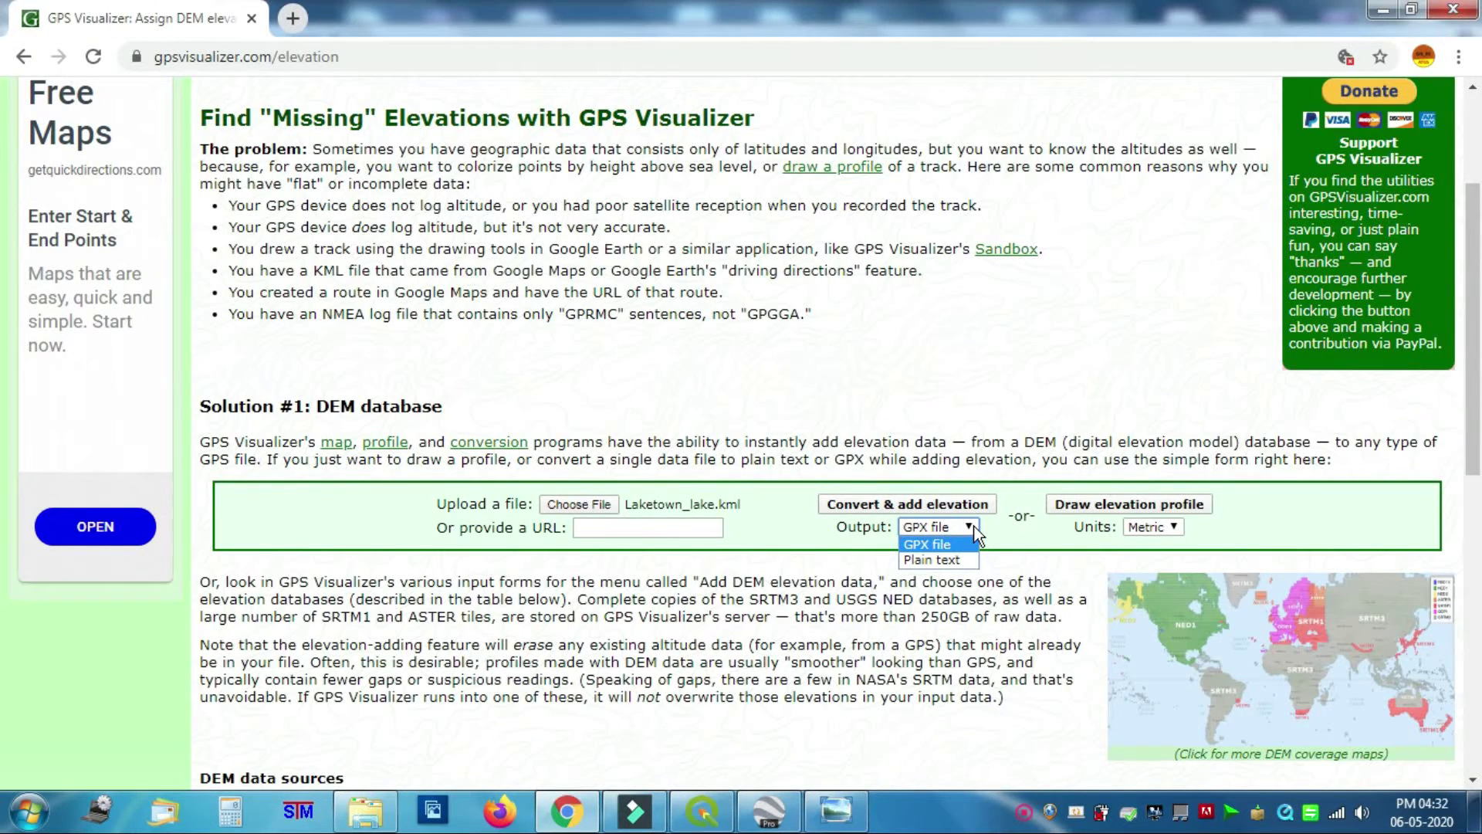
{"action": "left_click", "coordinate": [1013, 538]}
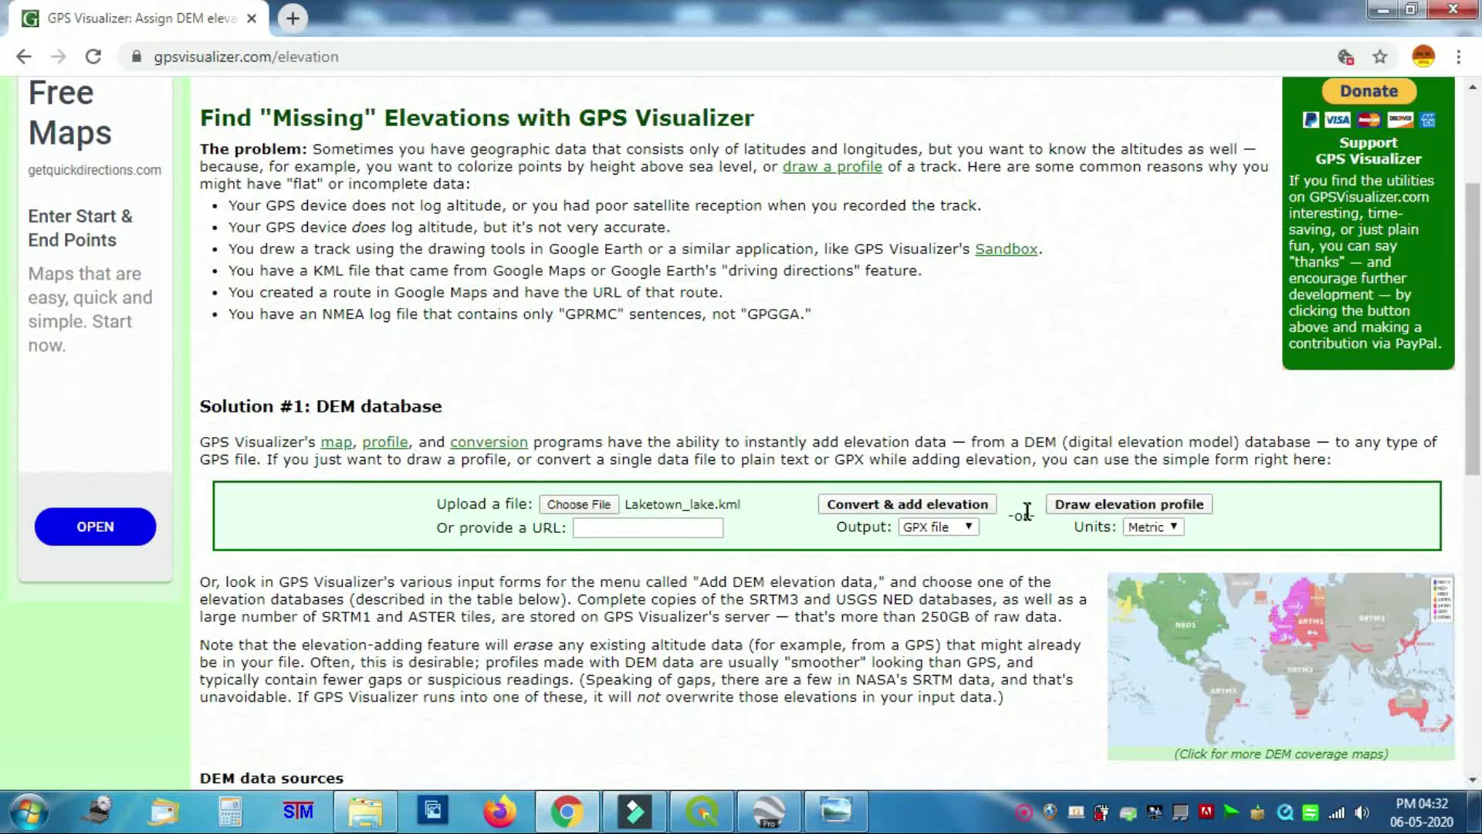
{"action": "left_click", "coordinate": [975, 525]}
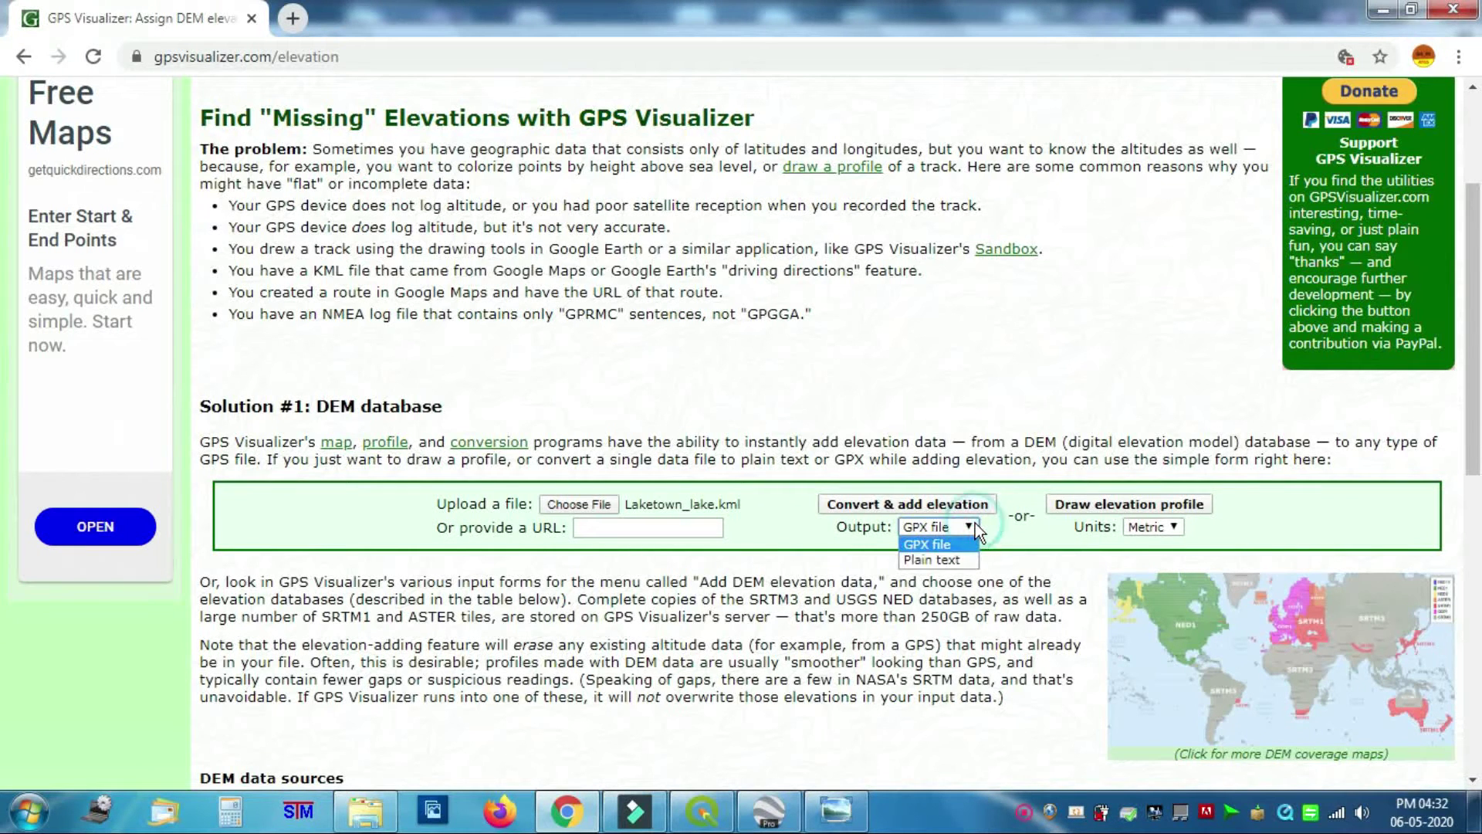
{"action": "left_click", "coordinate": [932, 562]}
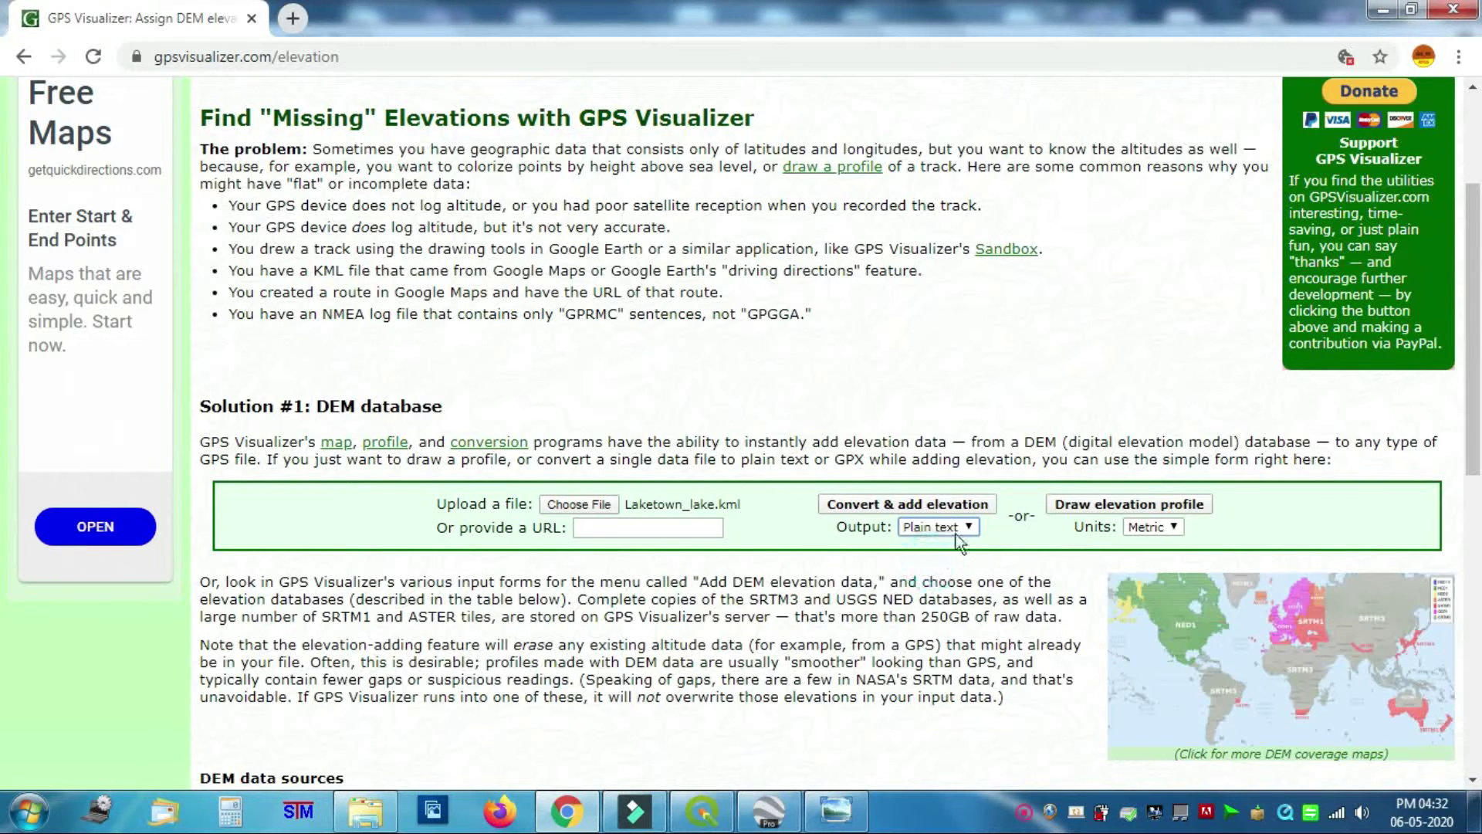
{"action": "left_click", "coordinate": [896, 506]}
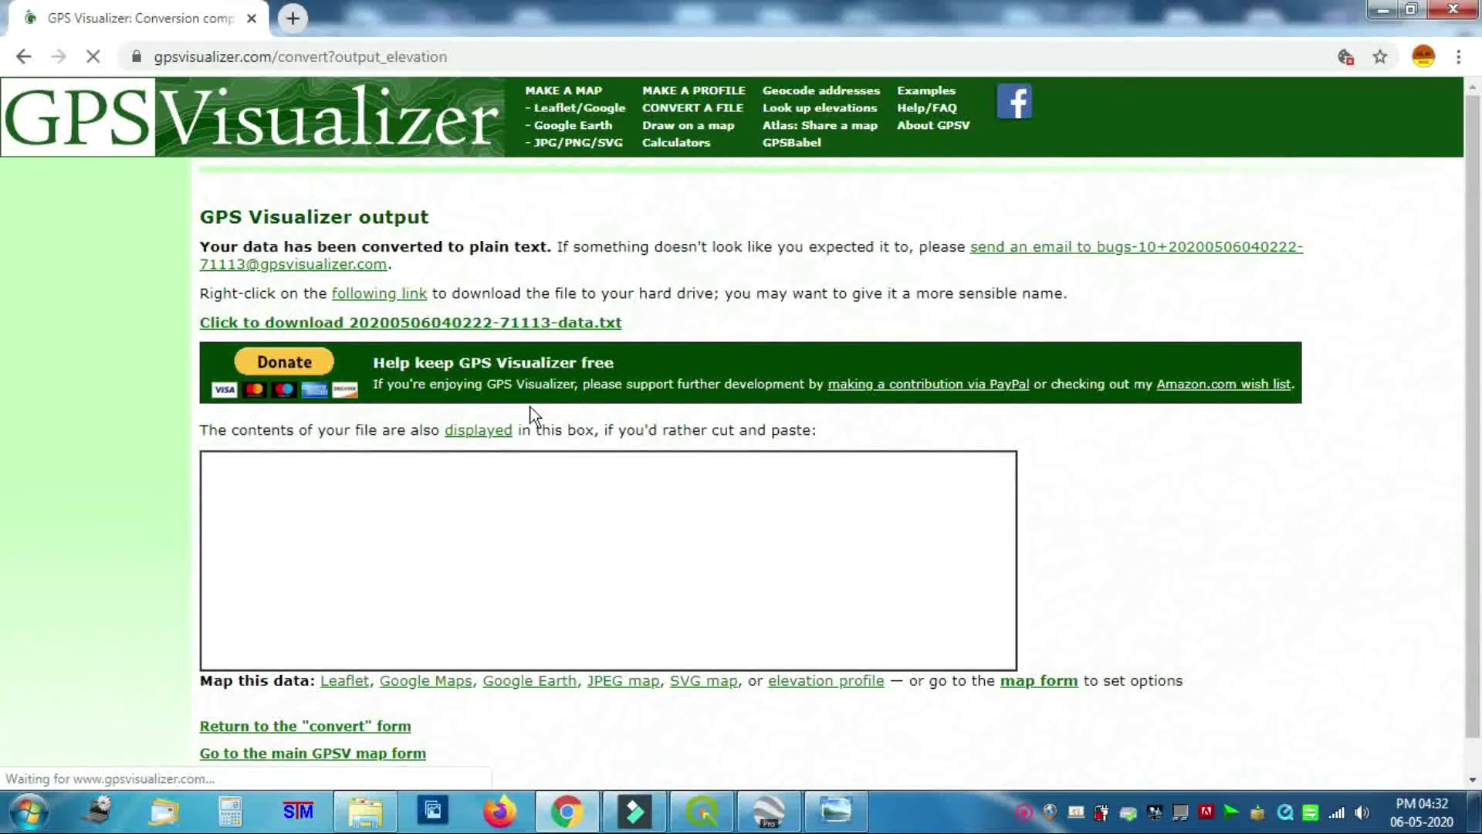
Look through the converted coordinate table, download it as a text file and show the downloaded file in its folder.
{"action": "scroll", "coordinate": [470, 556], "scroll_direction": "down", "scroll_amount": 5}
{"action": "scroll", "coordinate": [459, 610], "scroll_direction": "up", "scroll_amount": 6}
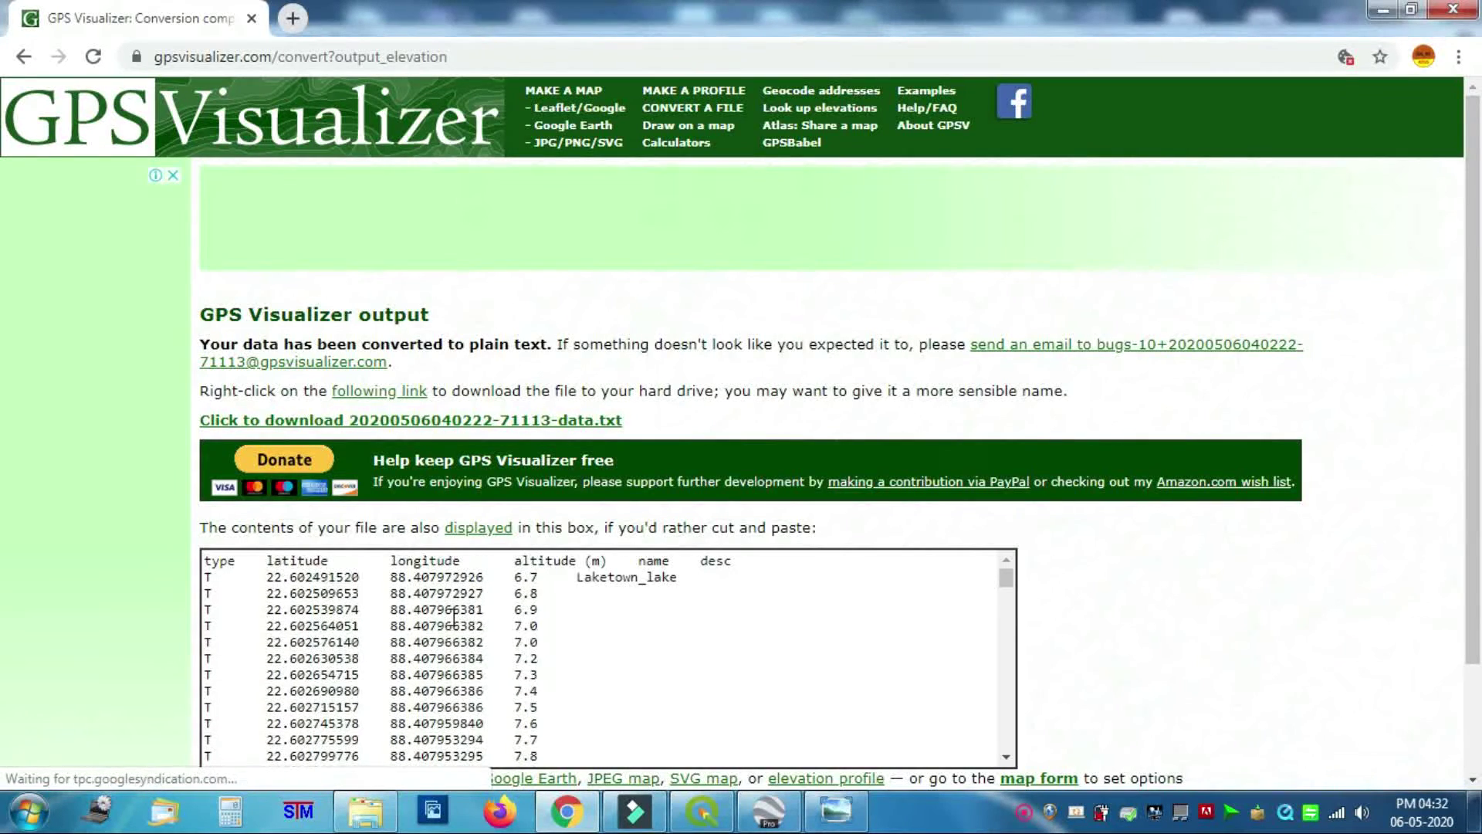
{"action": "scroll", "coordinate": [453, 618], "scroll_direction": "down", "scroll_amount": 10}
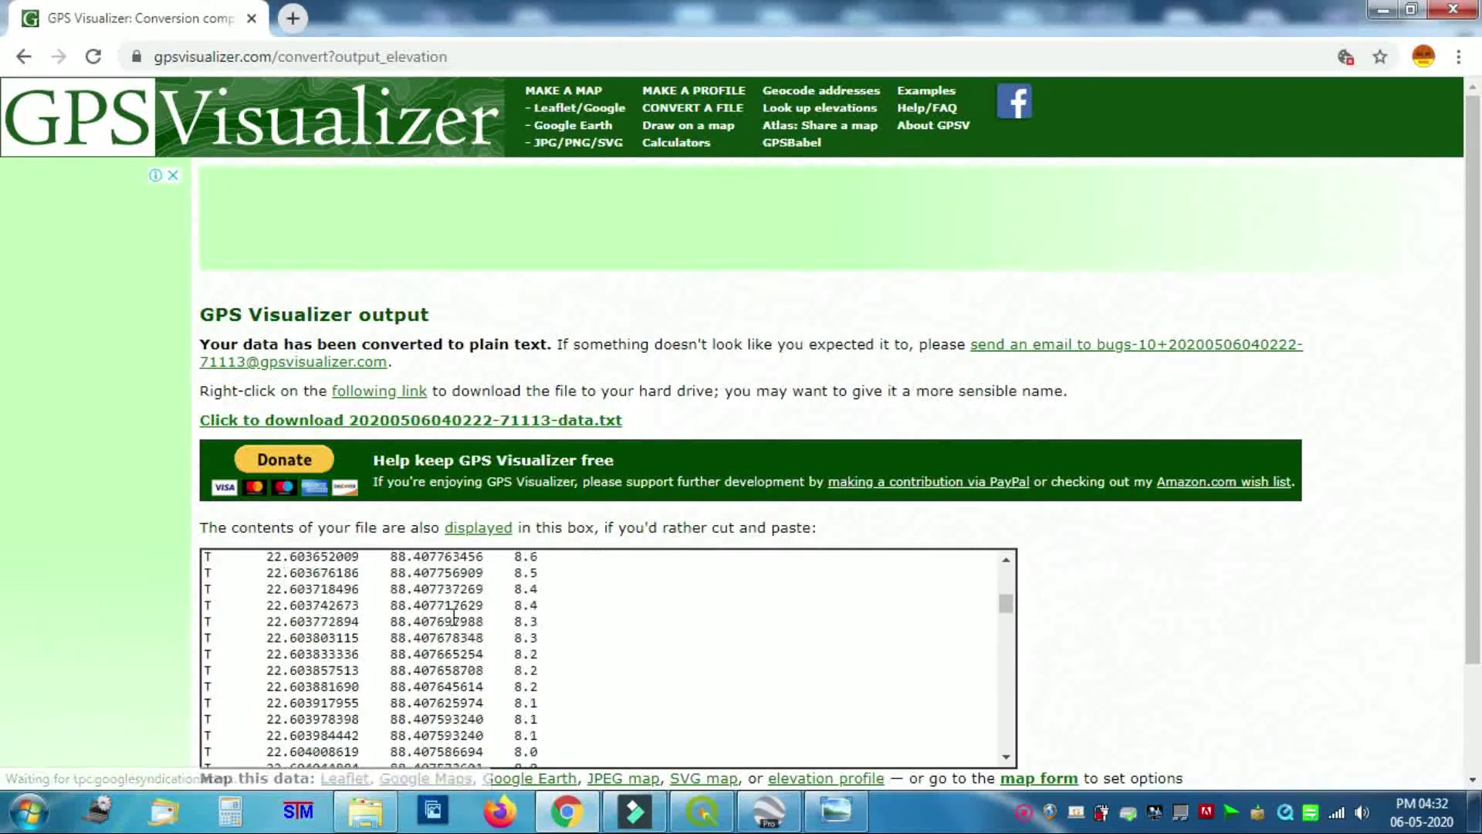
{"action": "left_click", "coordinate": [421, 426]}
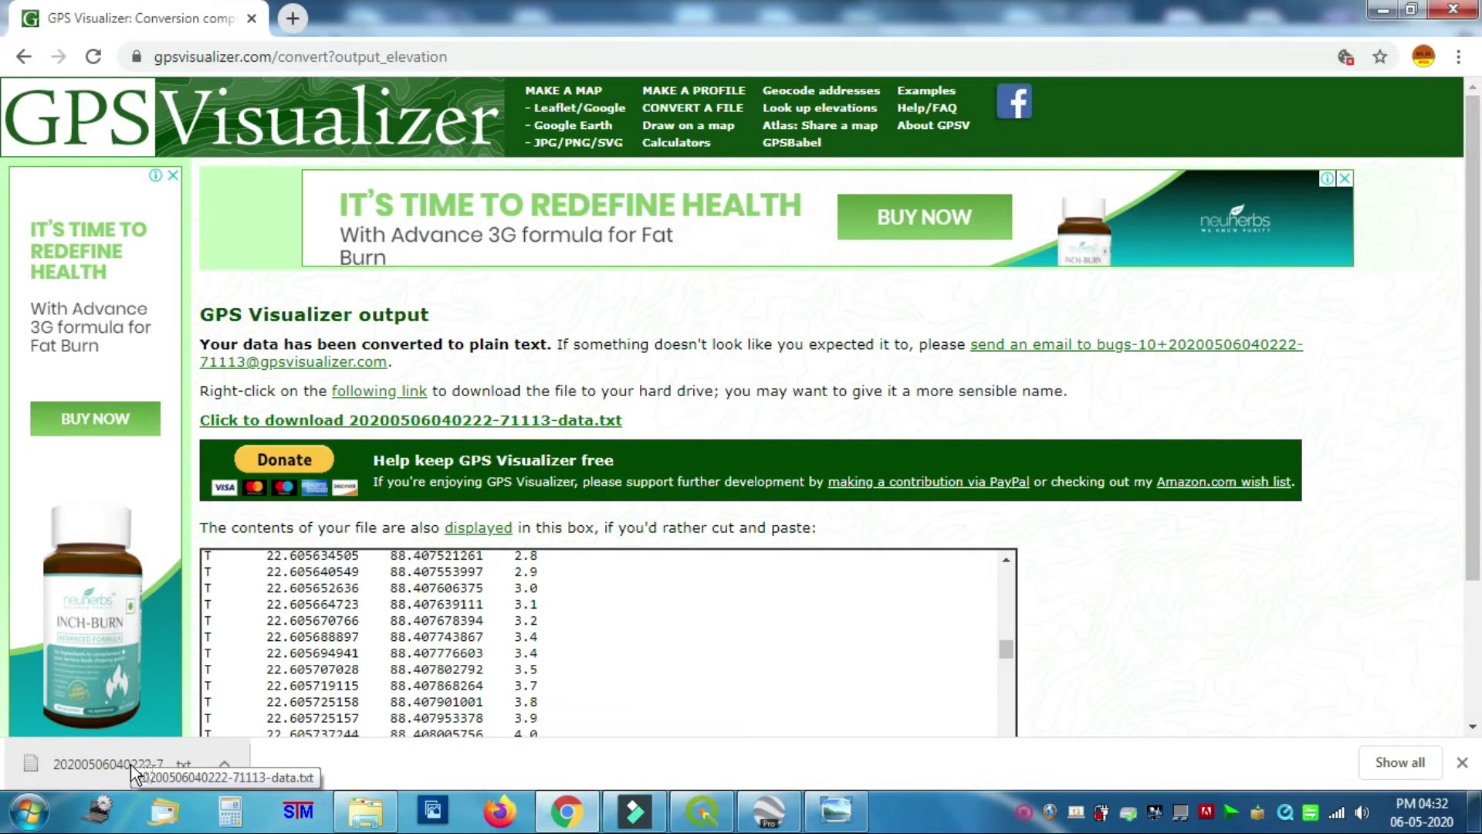
{"action": "left_click", "coordinate": [1393, 762]}
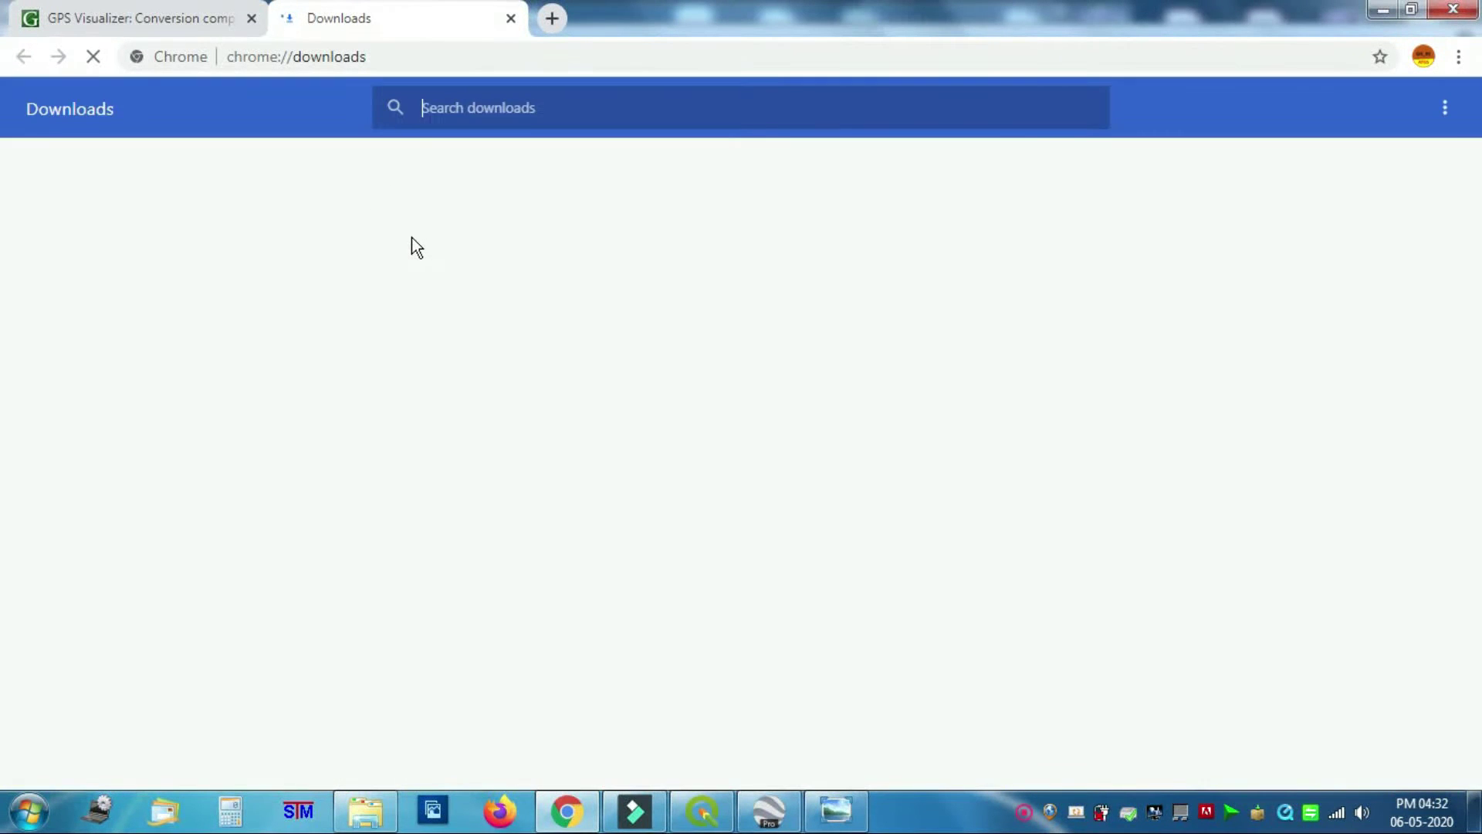
{"action": "left_click", "coordinate": [536, 317]}
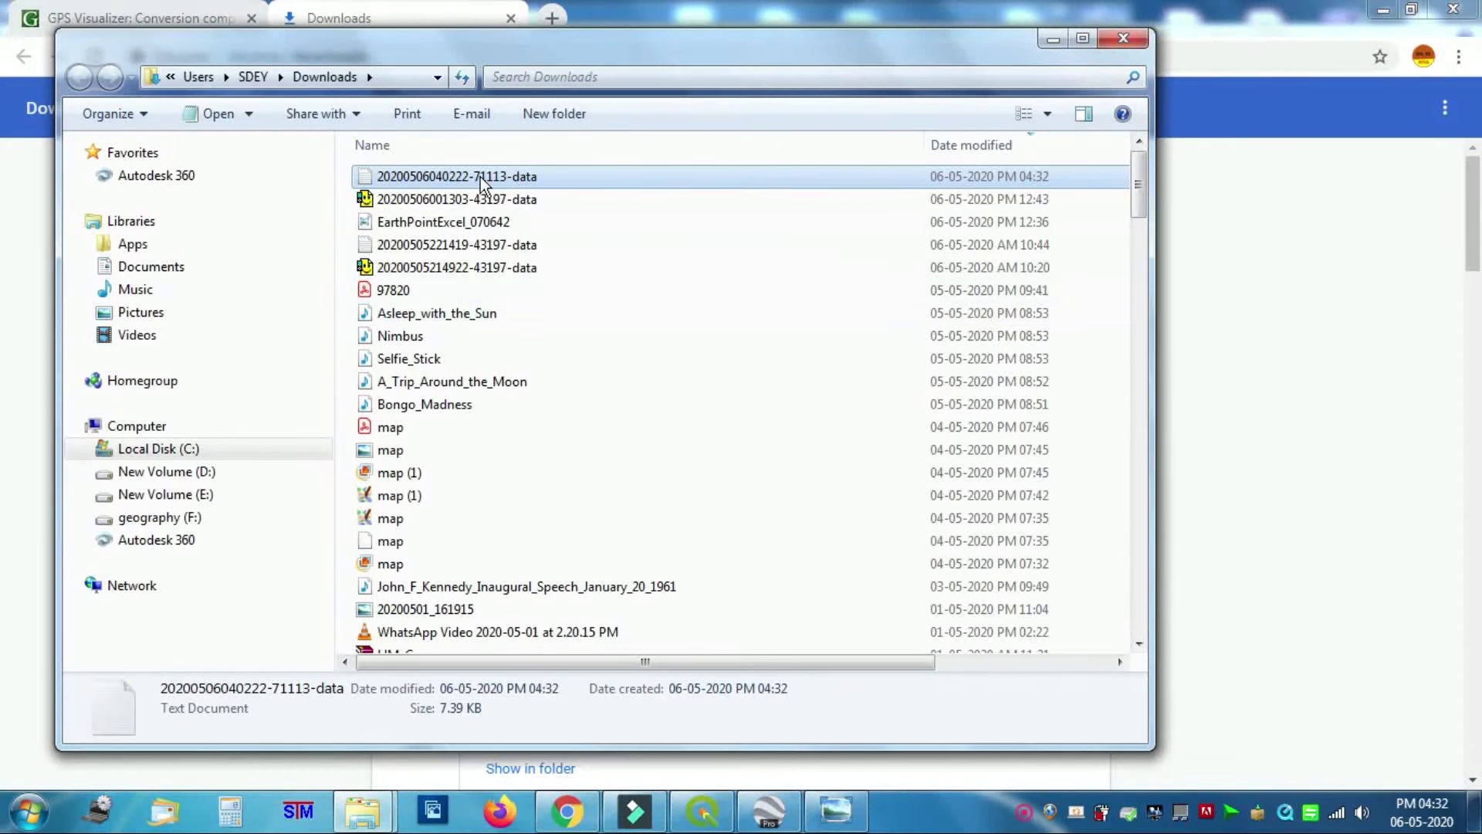
Rename the downloaded data file to laketown_lake_excel, and close the folder window and the browser's downloads page.
{"action": "right_click", "coordinate": [461, 176]}
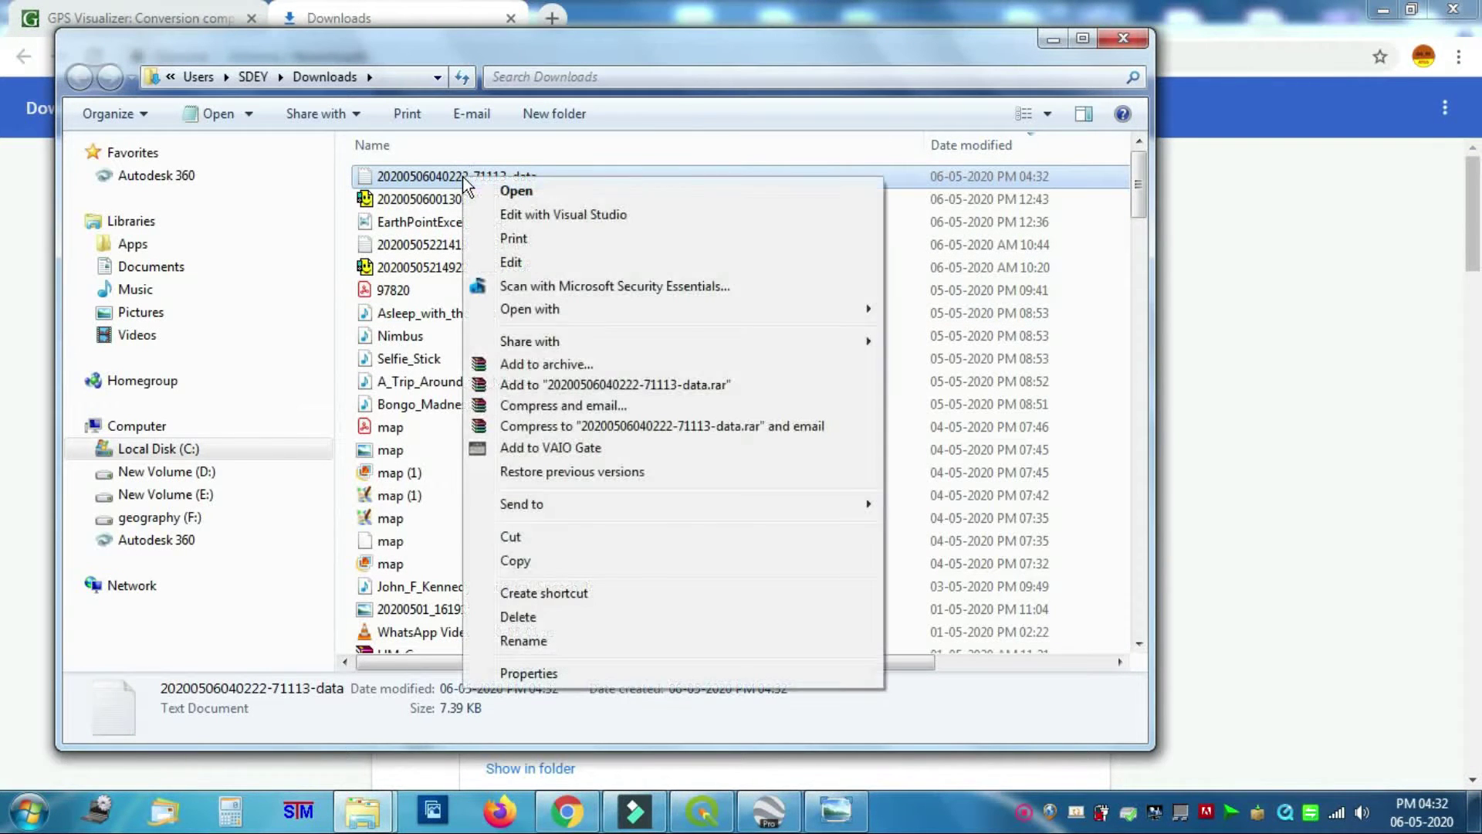
{"action": "left_click", "coordinate": [525, 641]}
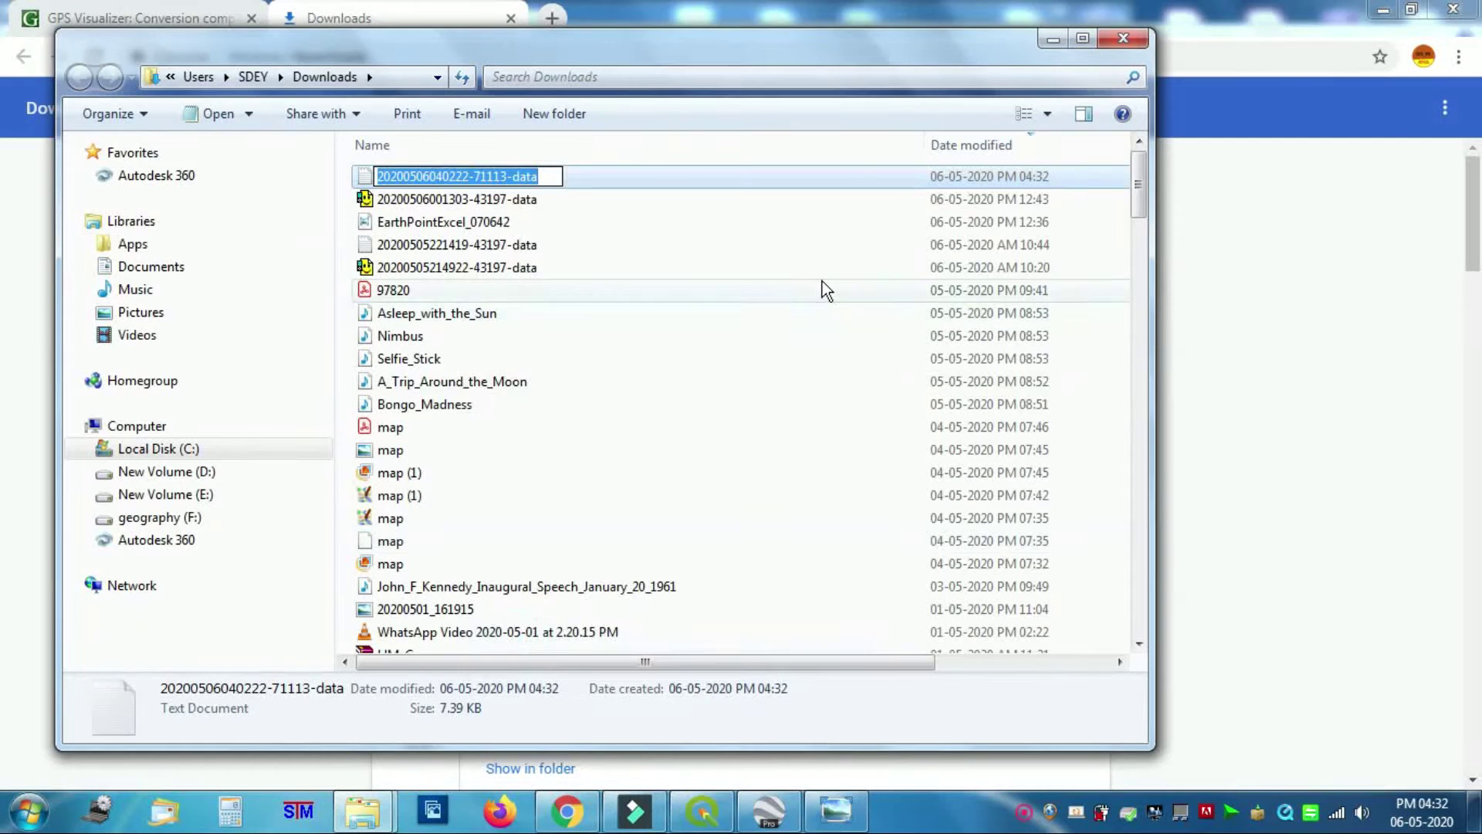
{"action": "type", "text": "lak"}
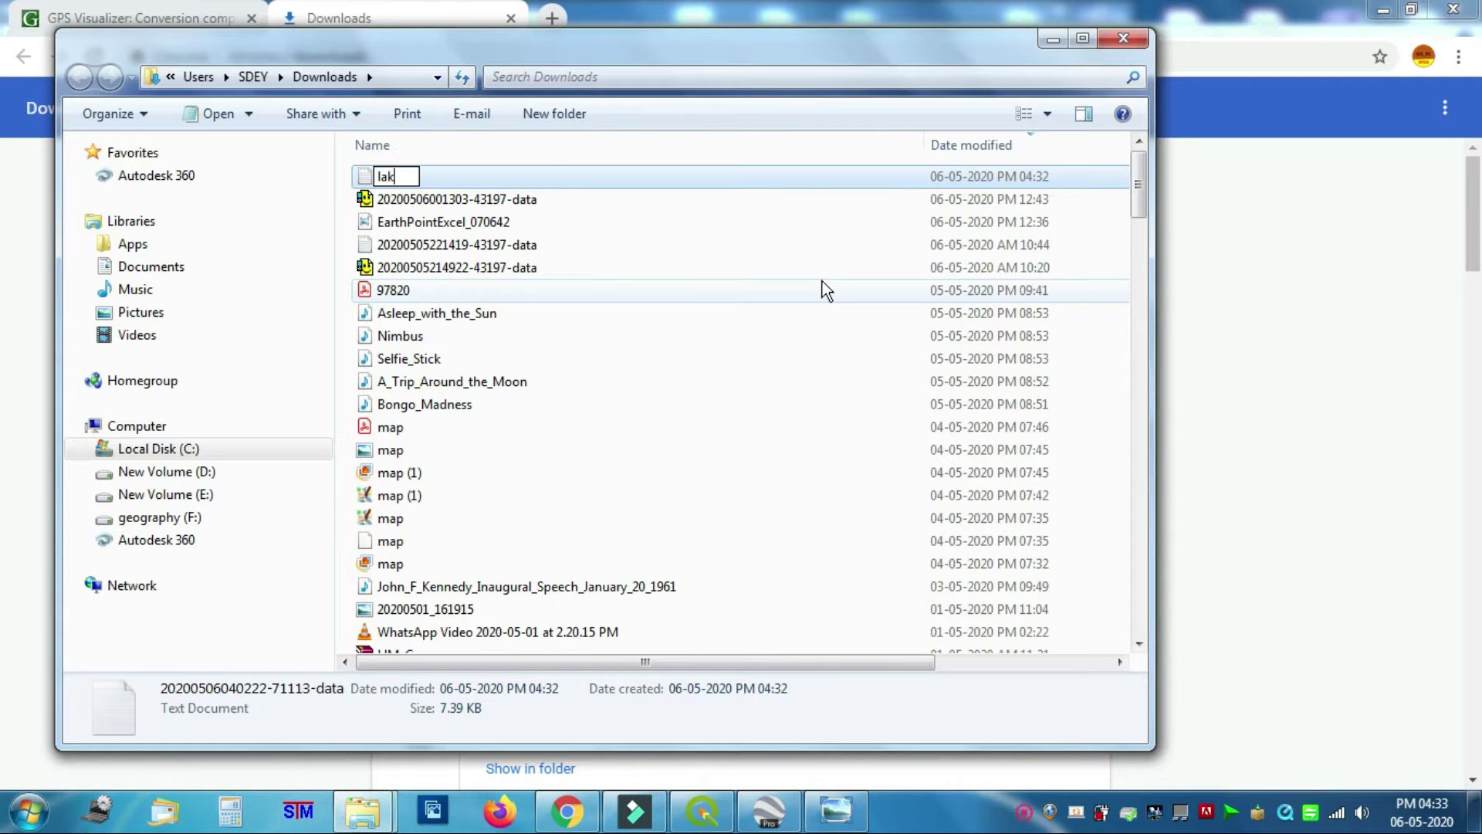
{"action": "type", "text": "etown"}
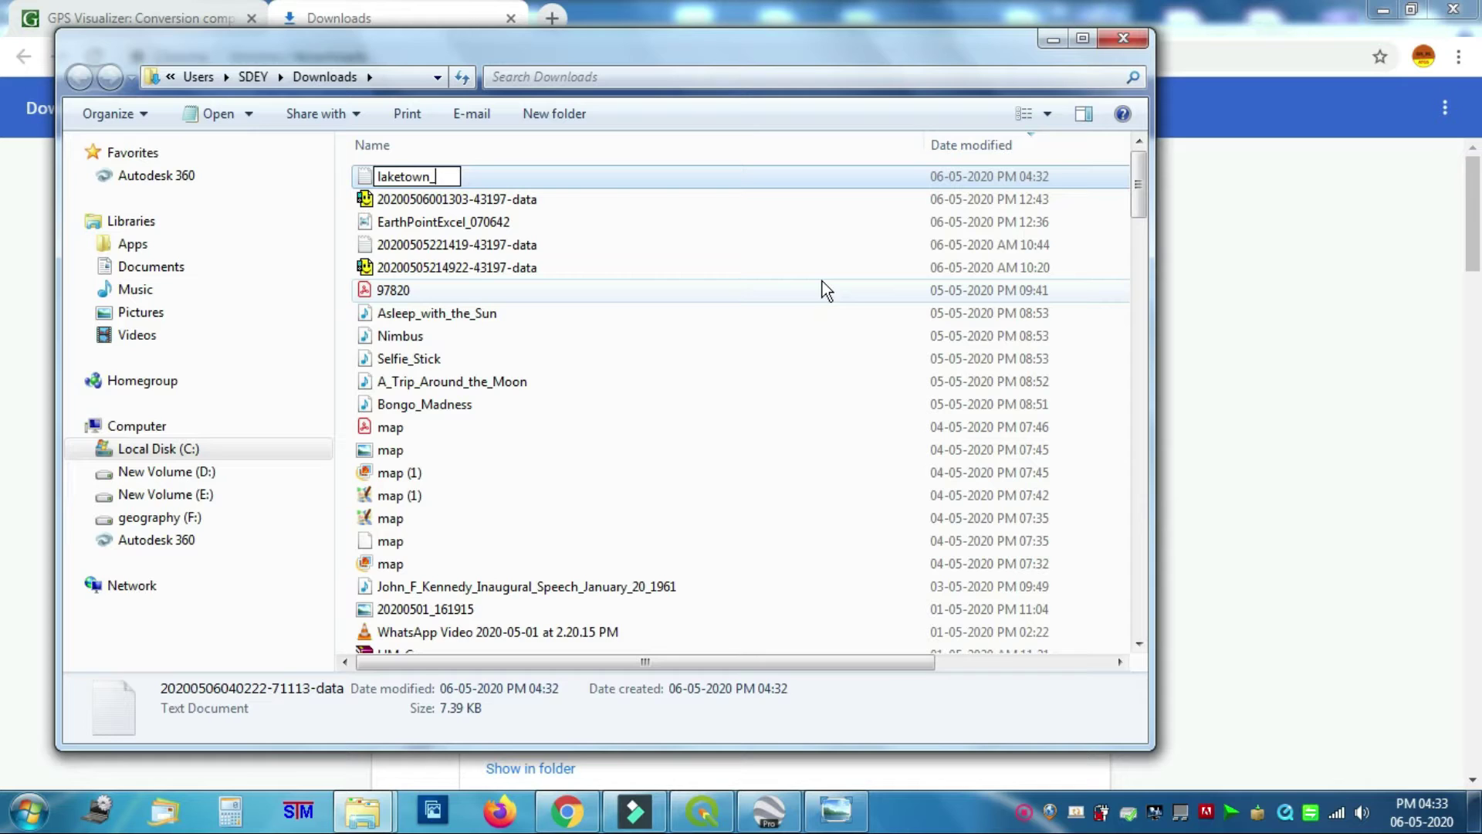
{"action": "type", "text": "_excel"}
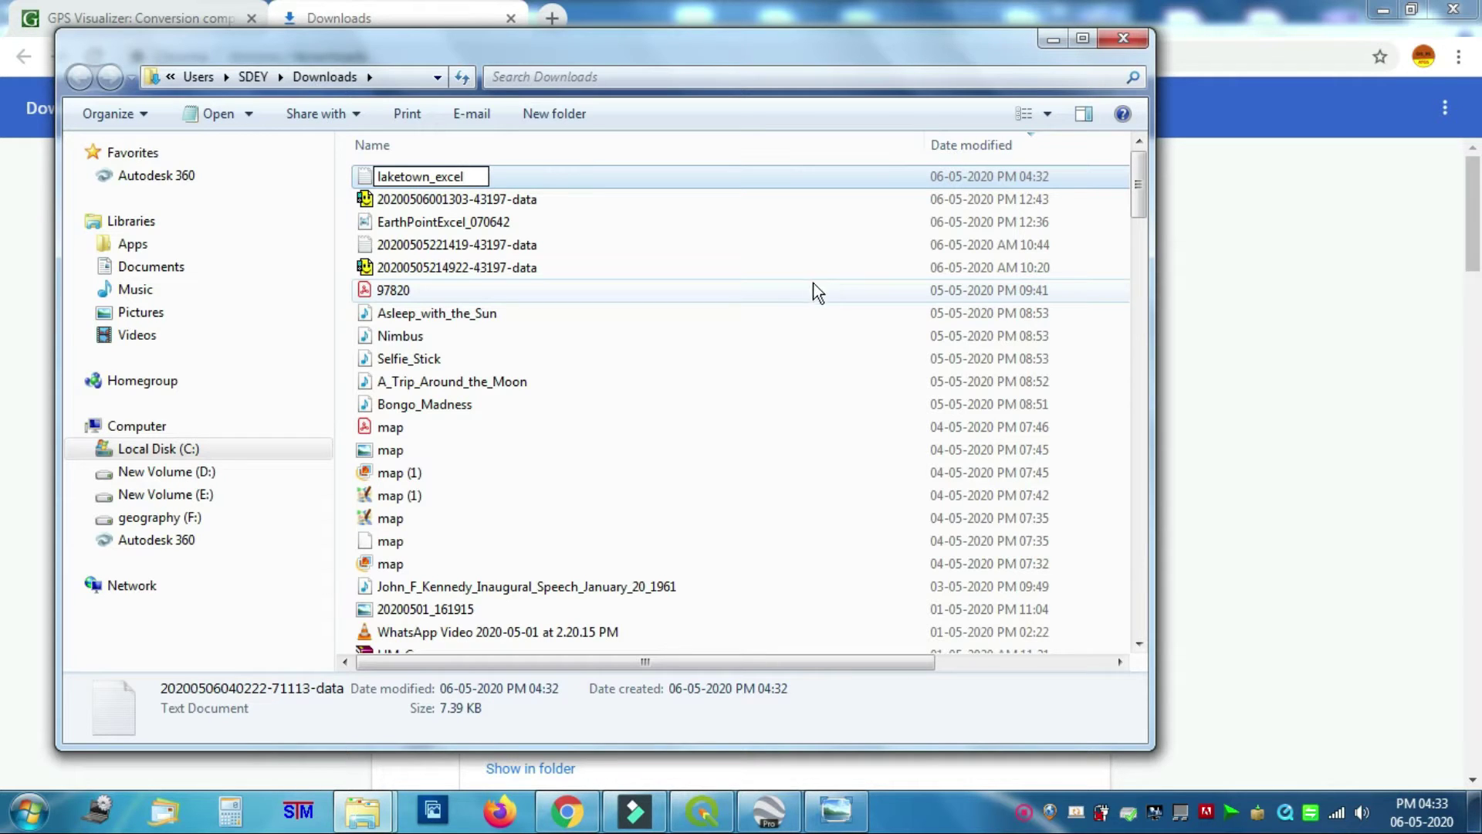
{"action": "key", "text": "BackSpace"}
{"action": "key", "text": "BackSpace"}
{"action": "key", "text": "BackSpace"}
{"action": "key", "text": "BackSpace"}
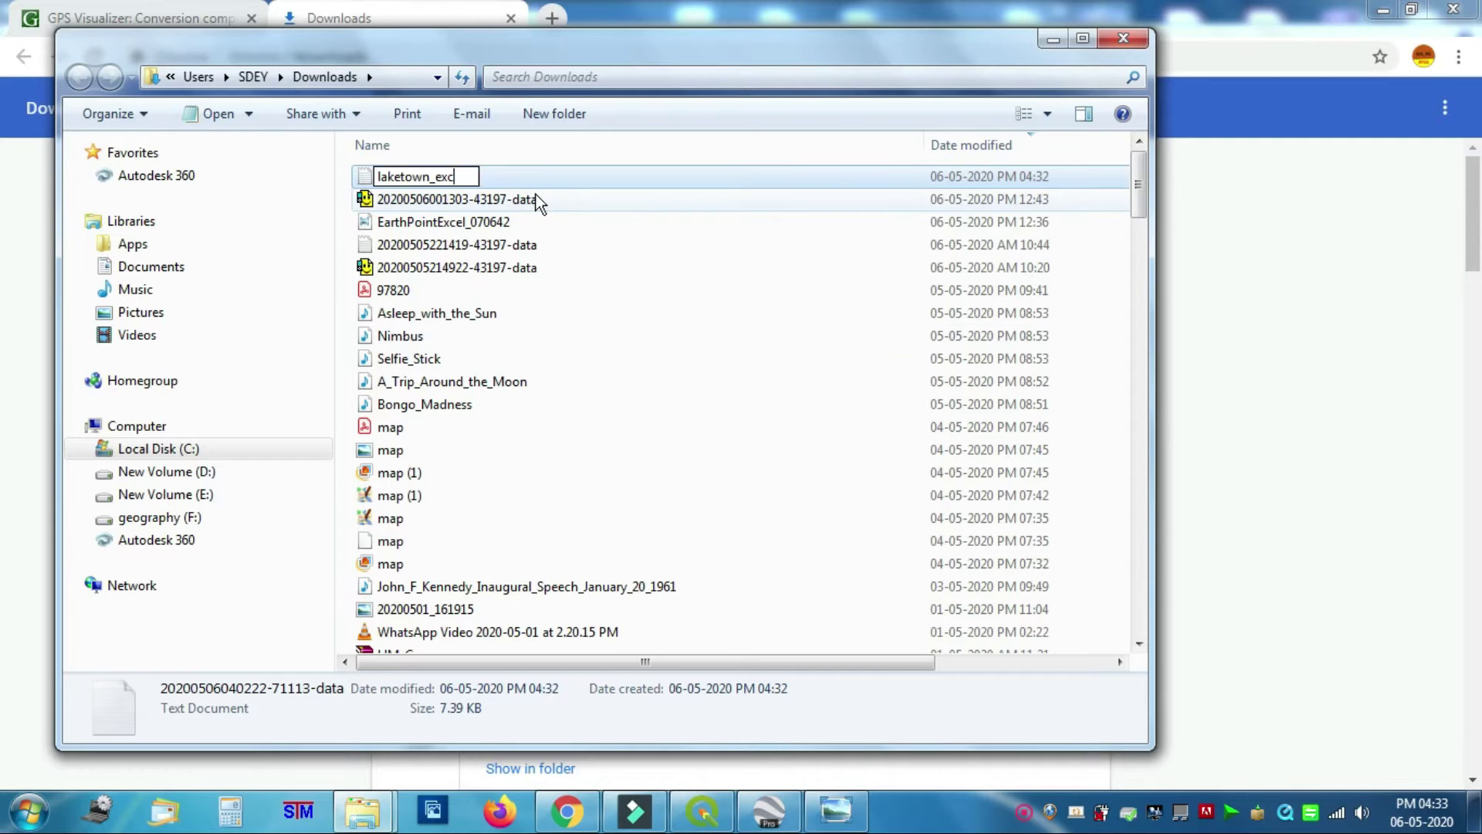
{"action": "type", "text": "lake_excel"}
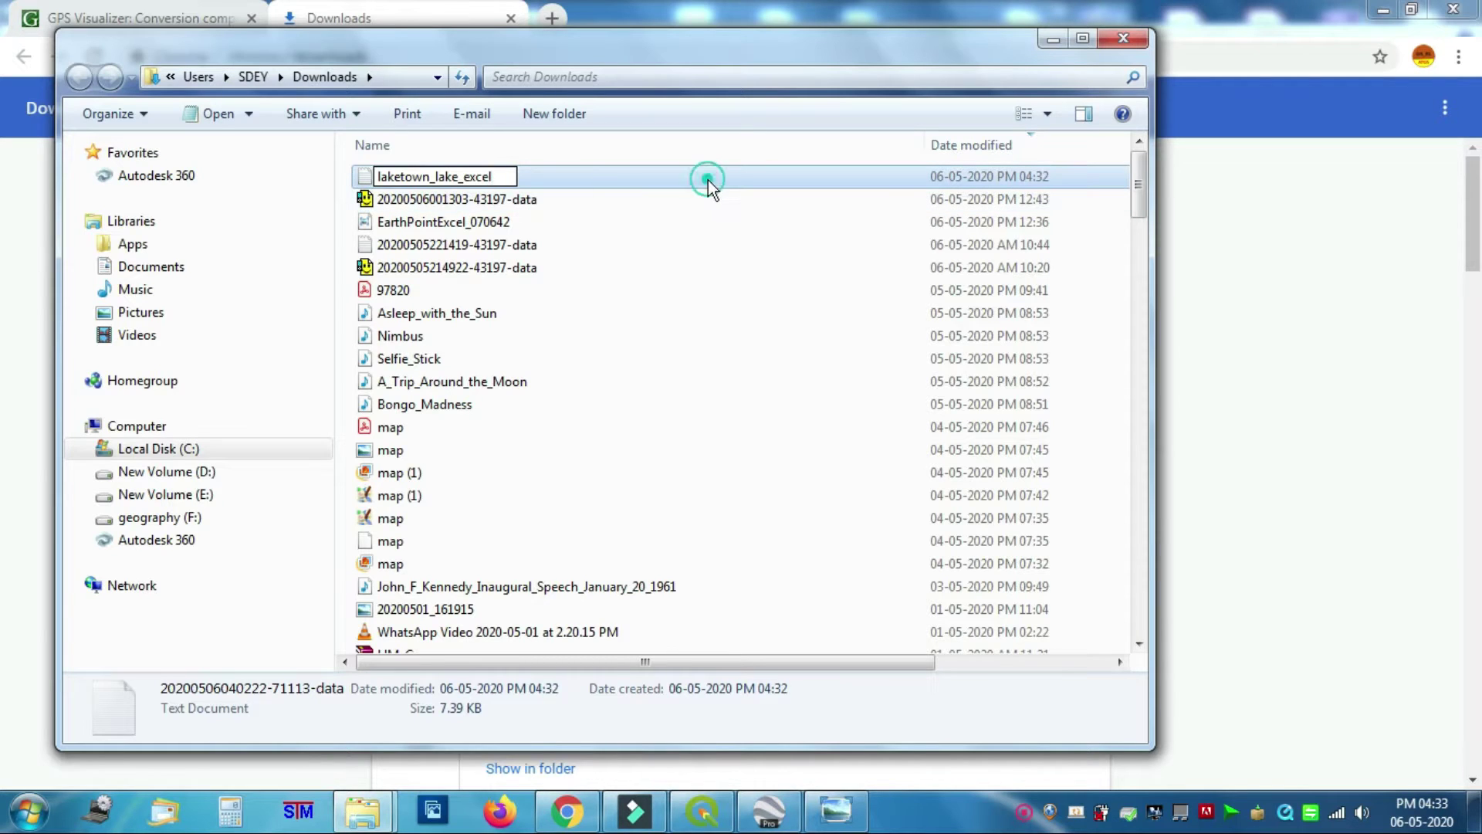
{"action": "key", "text": "Return"}
{"action": "left_click", "coordinate": [432, 176]}
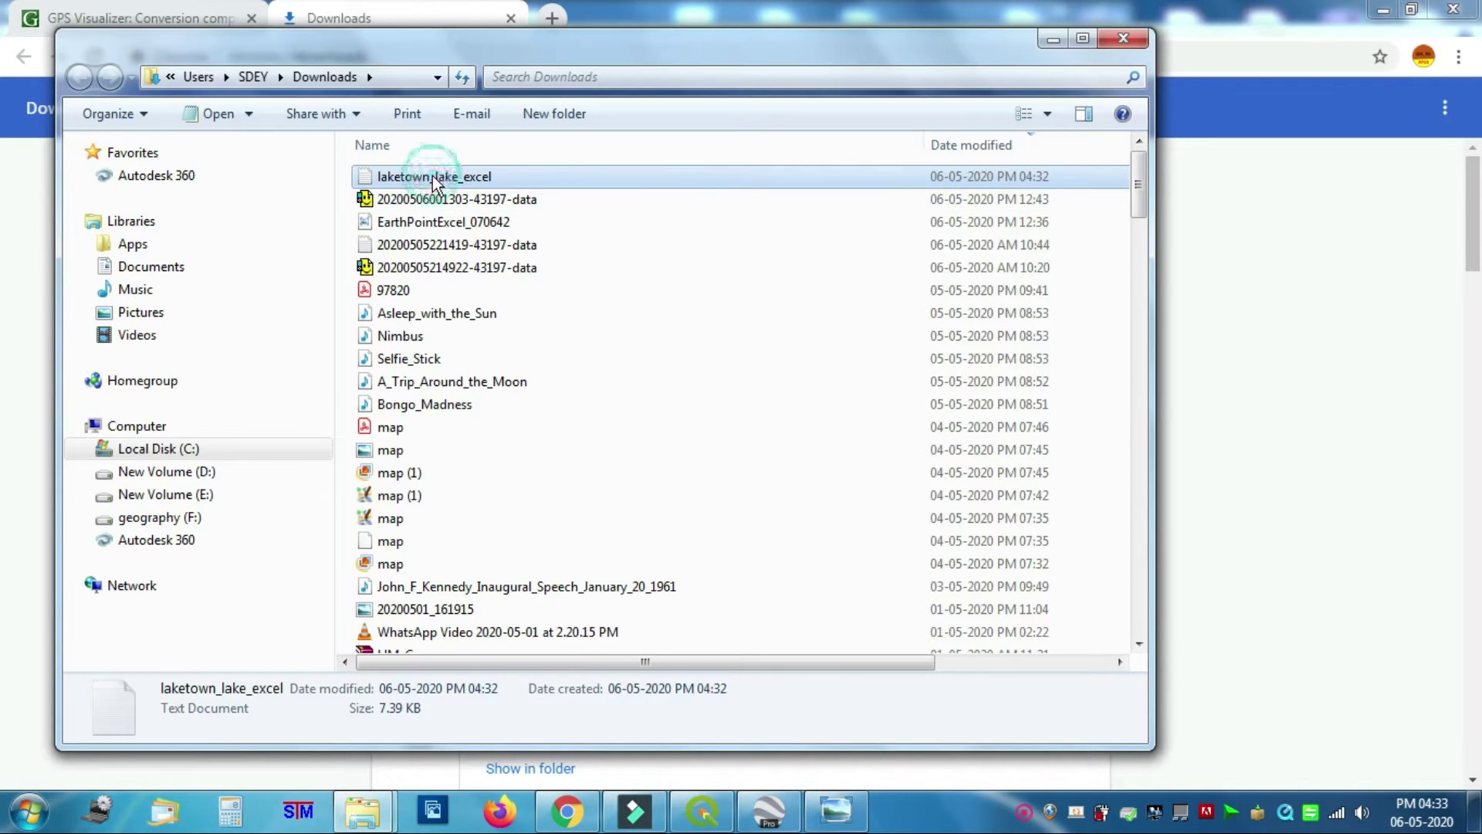
{"action": "left_click", "coordinate": [1124, 38]}
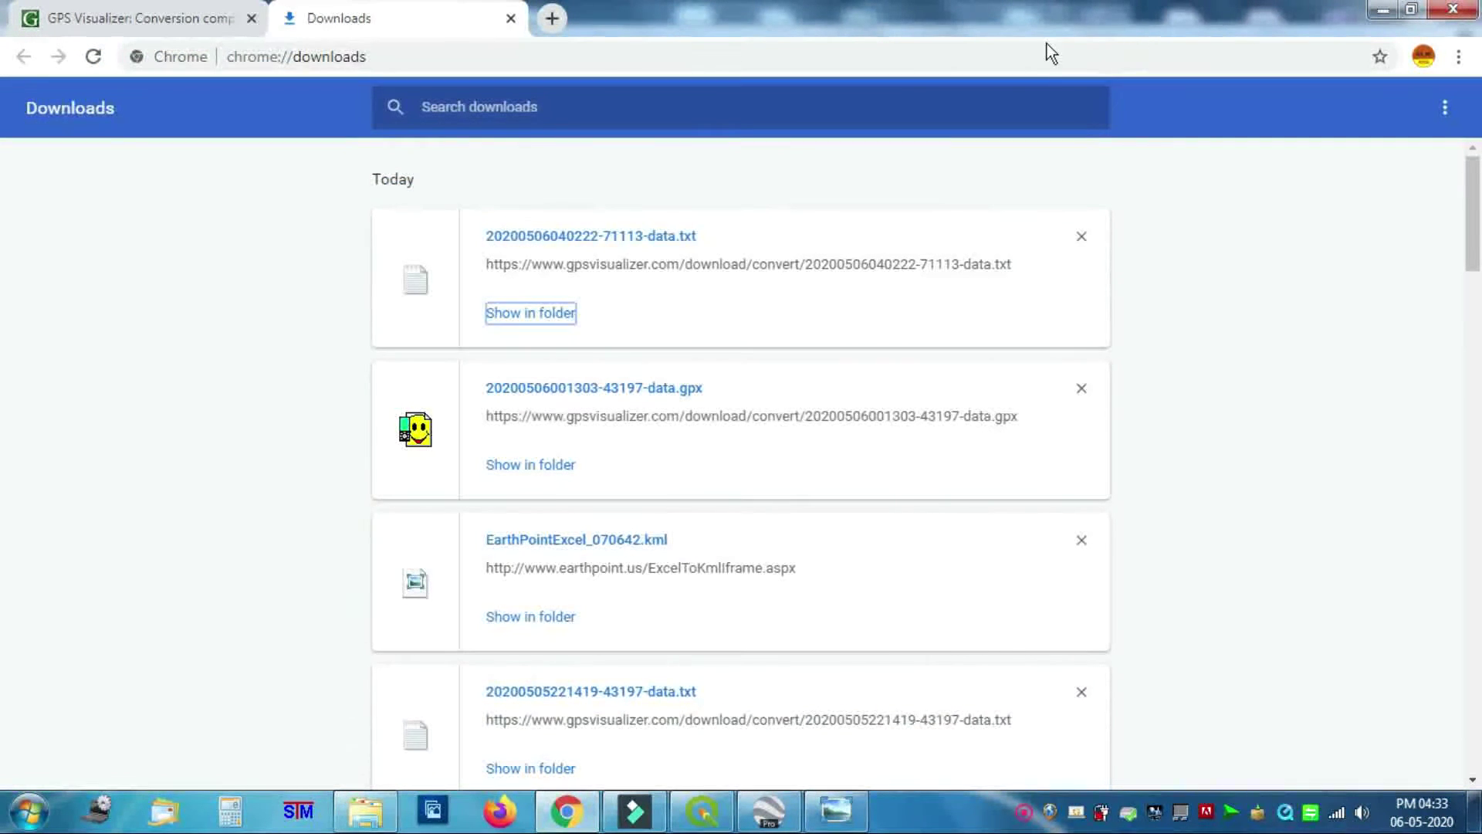
{"action": "left_click", "coordinate": [511, 18]}
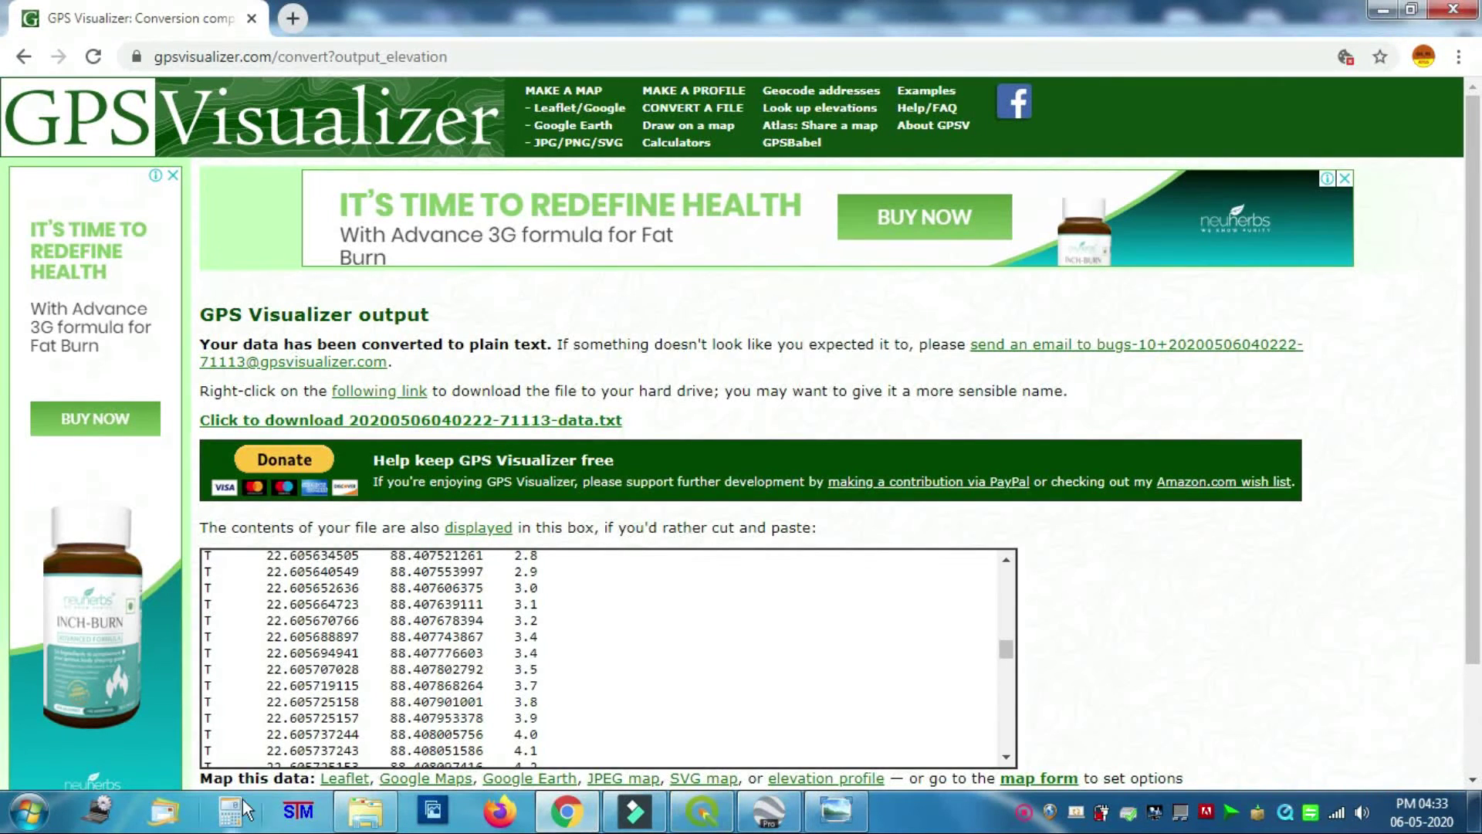
Switch to Excel 2016 and create a blank workbook.
{"action": "left_click", "coordinate": [28, 811]}
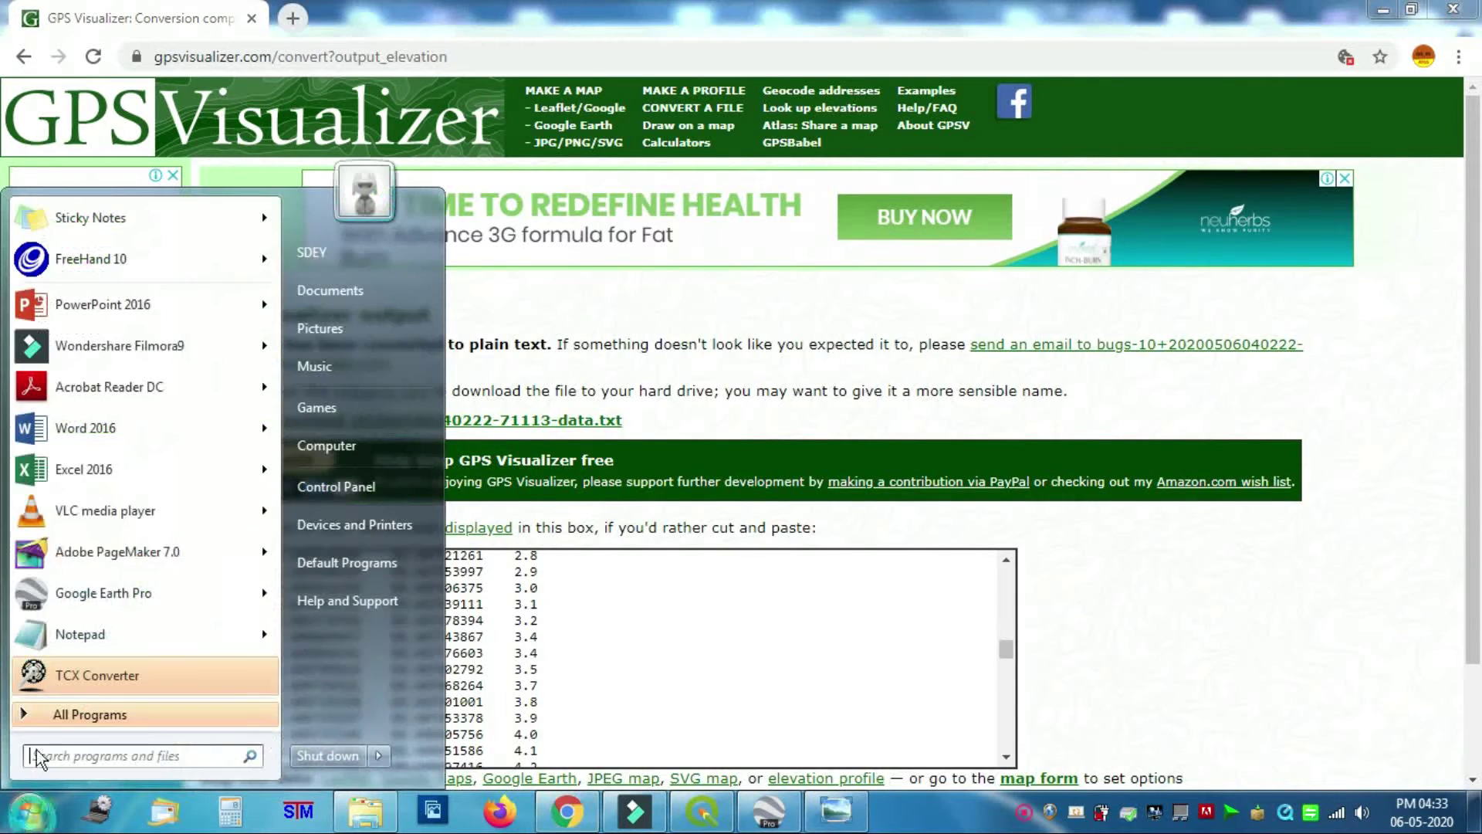
{"action": "left_click", "coordinate": [92, 472]}
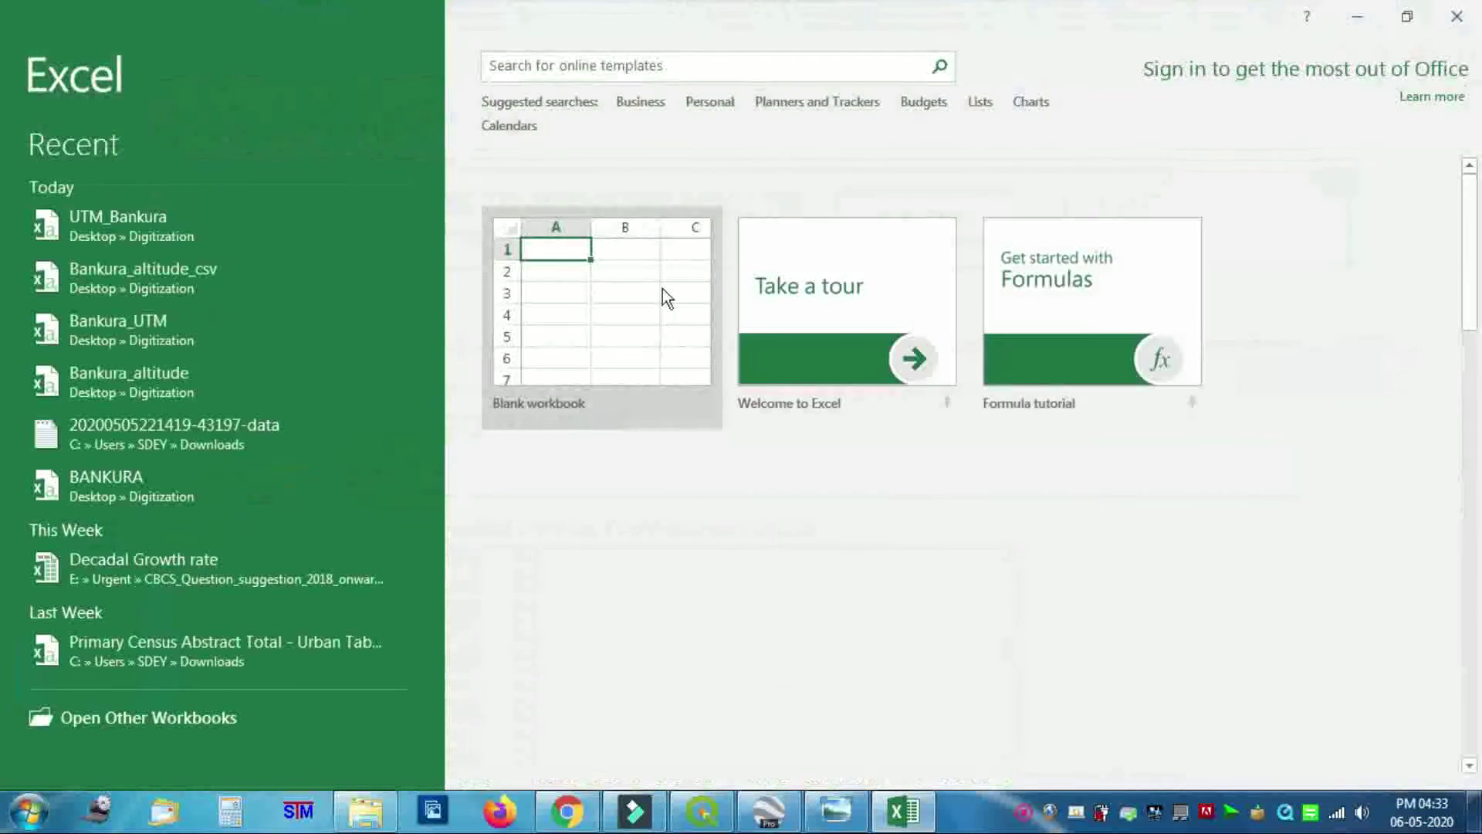
{"action": "left_click", "coordinate": [545, 249]}
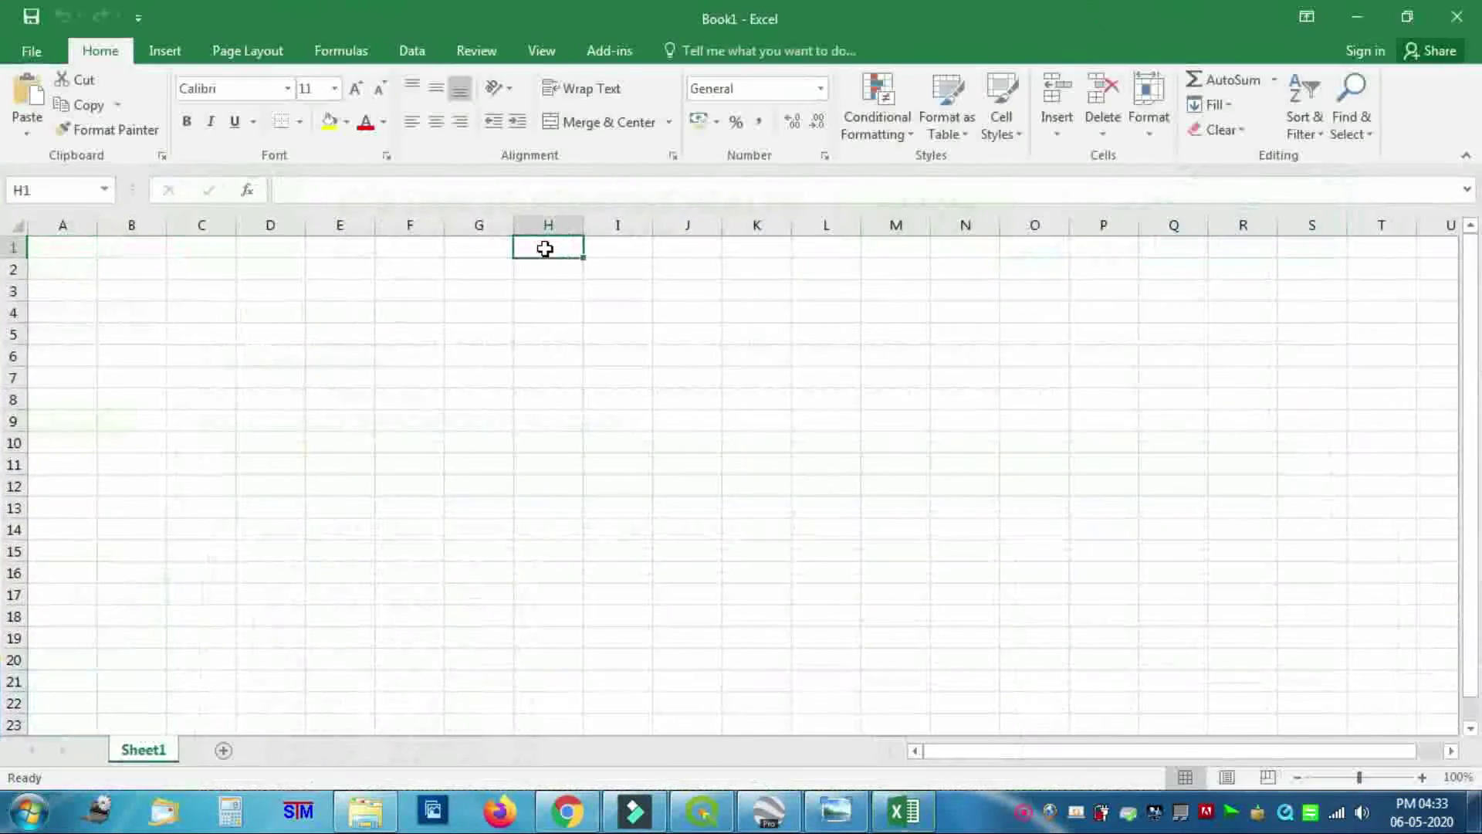
Open the text file laketown_lake_excel.txt from the user's Downloads folder for import.
{"action": "left_click", "coordinate": [24, 52]}
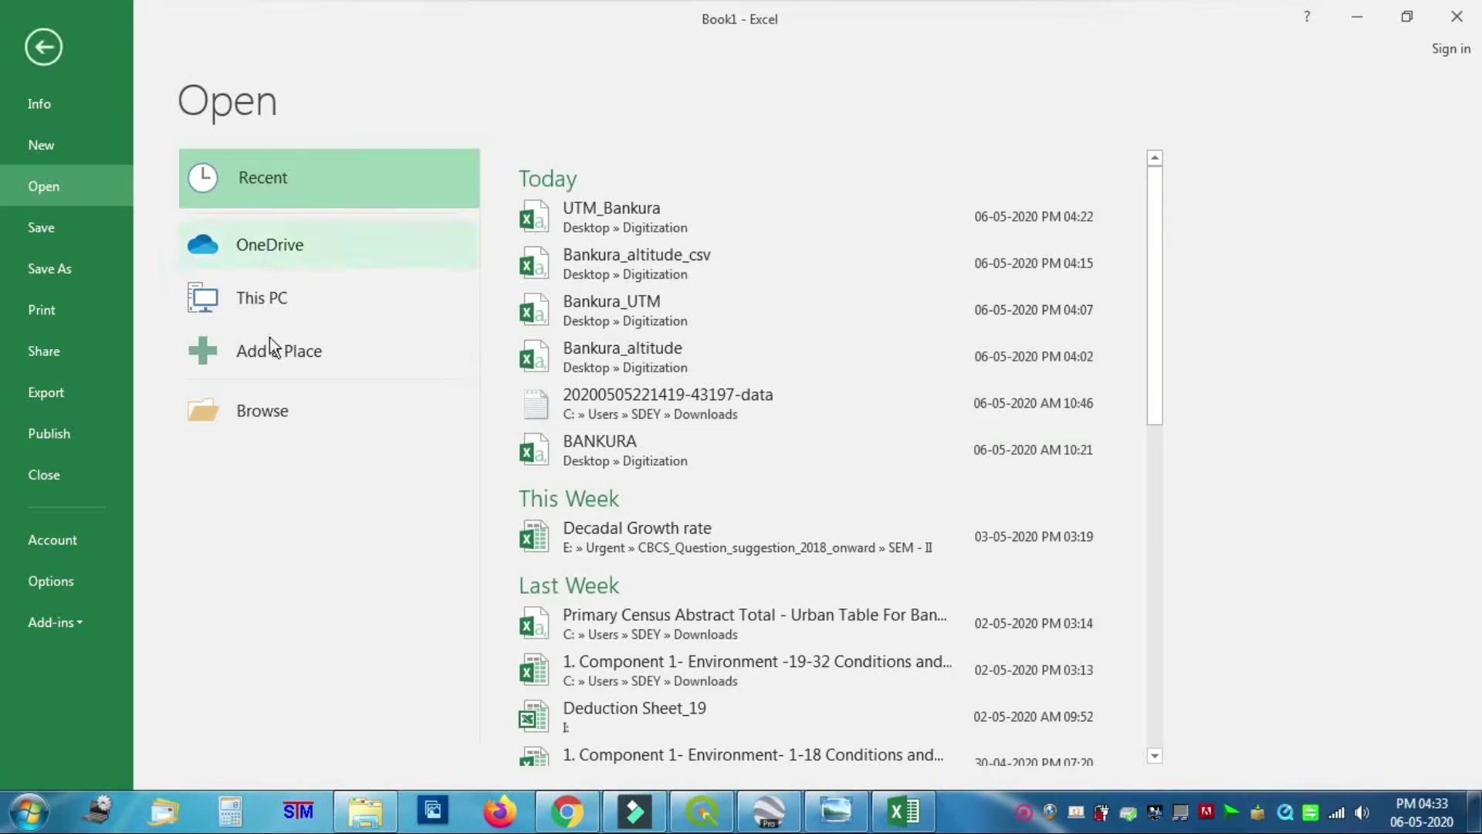
{"action": "left_click", "coordinate": [262, 414]}
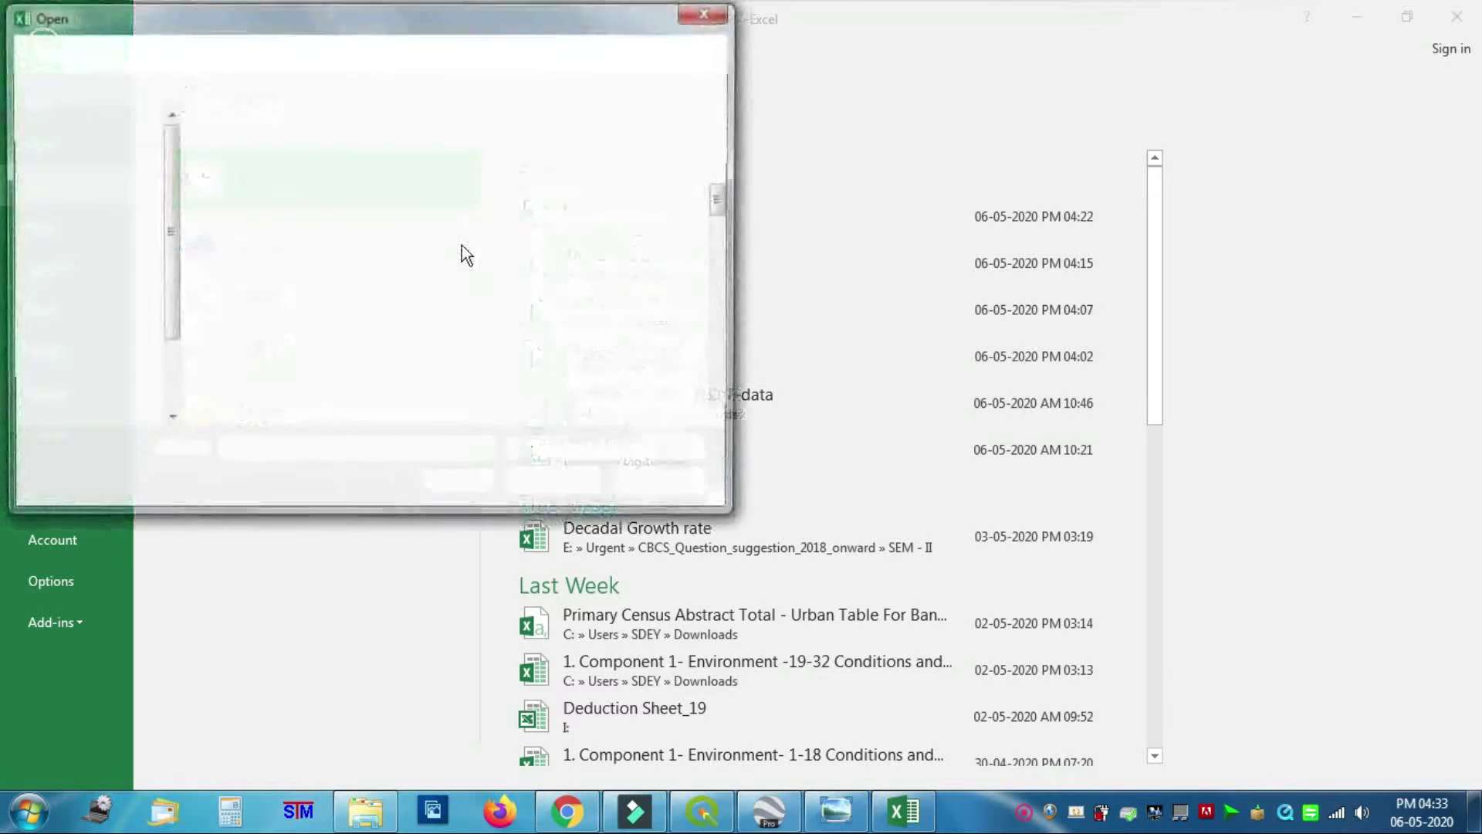
{"action": "left_click", "coordinate": [118, 51]}
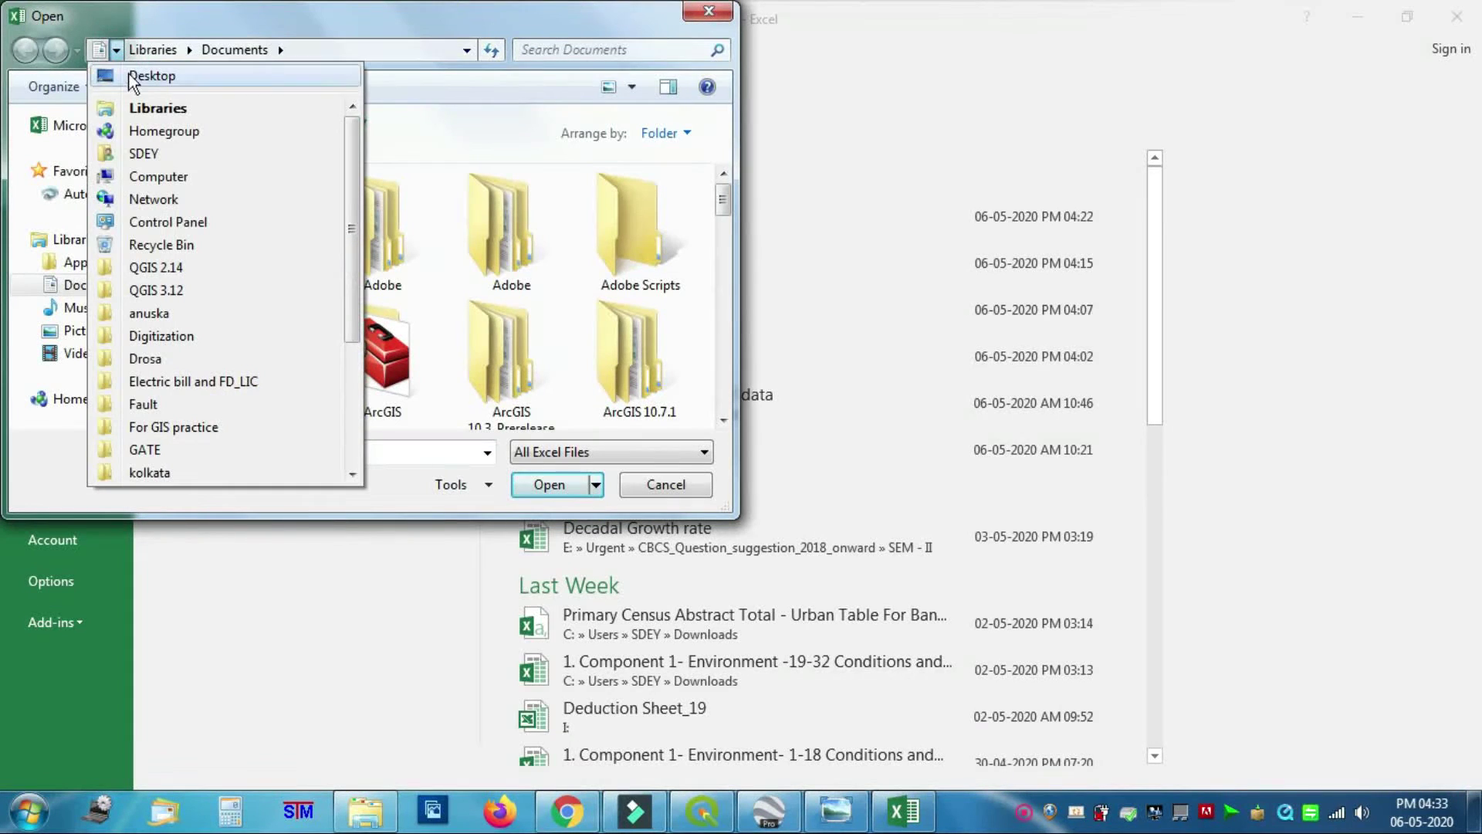
{"action": "left_click", "coordinate": [161, 153]}
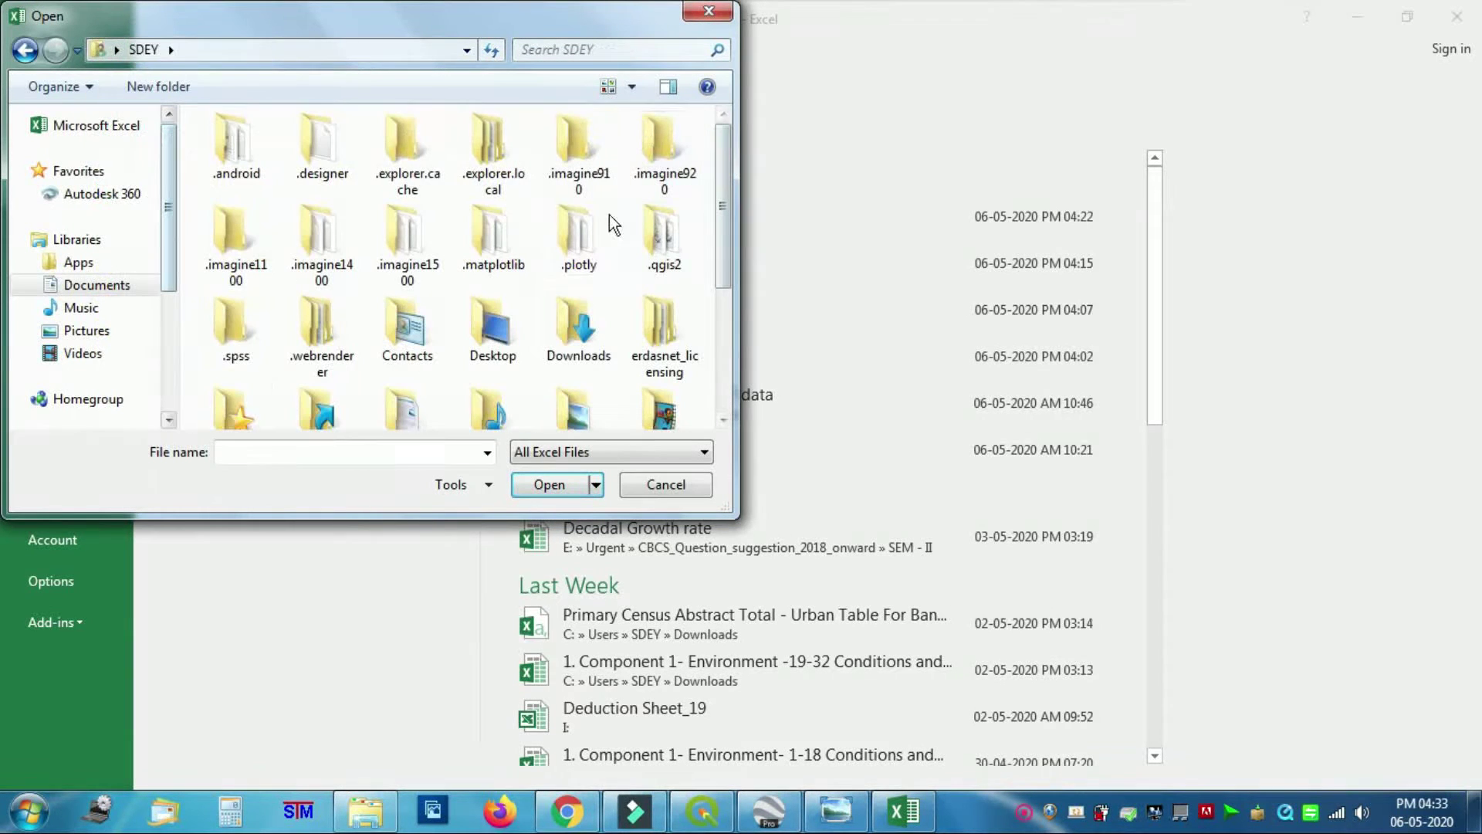
{"action": "double_click", "coordinate": [600, 337]}
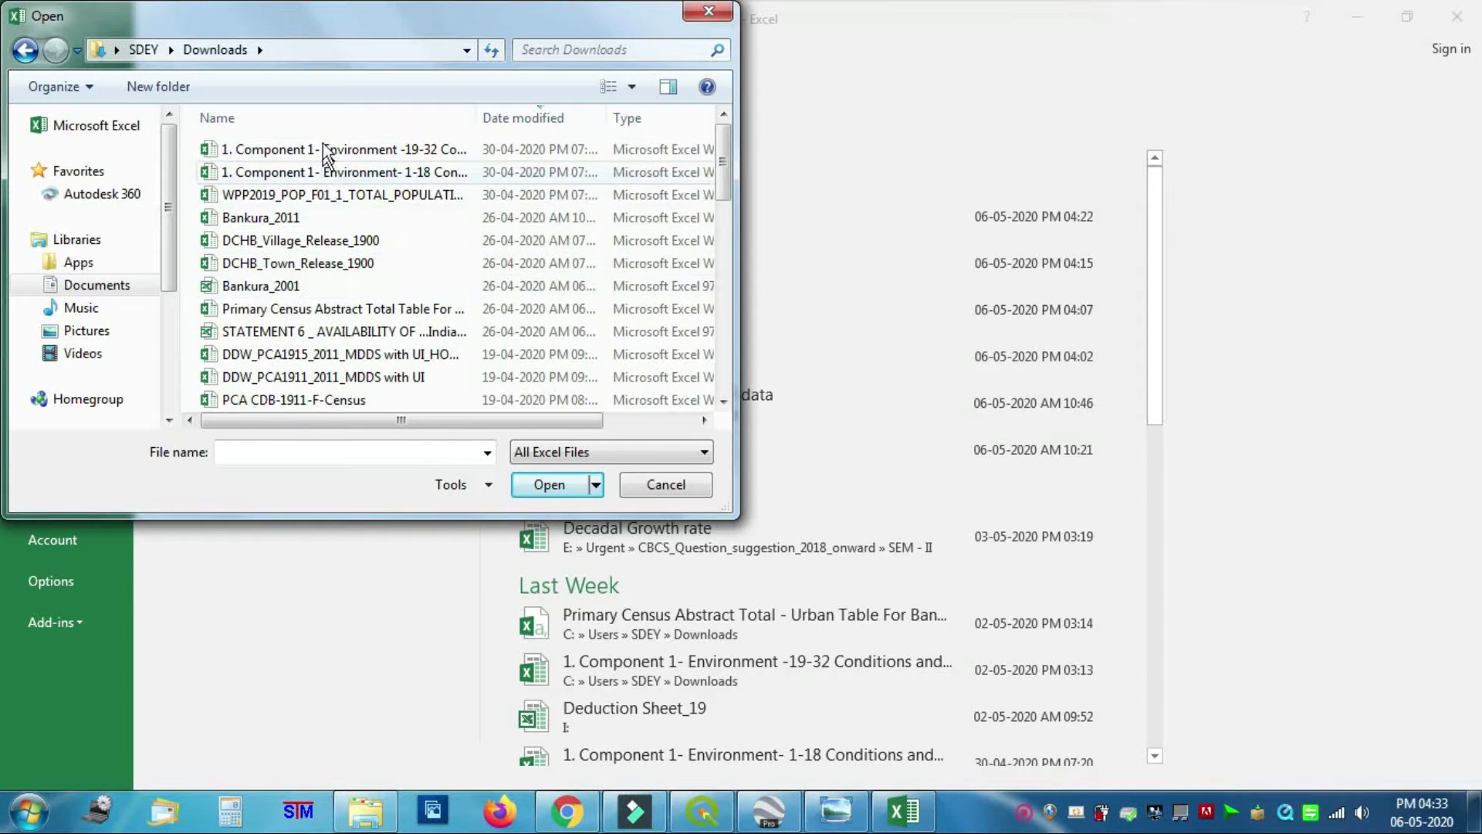
{"action": "left_click", "coordinate": [519, 121]}
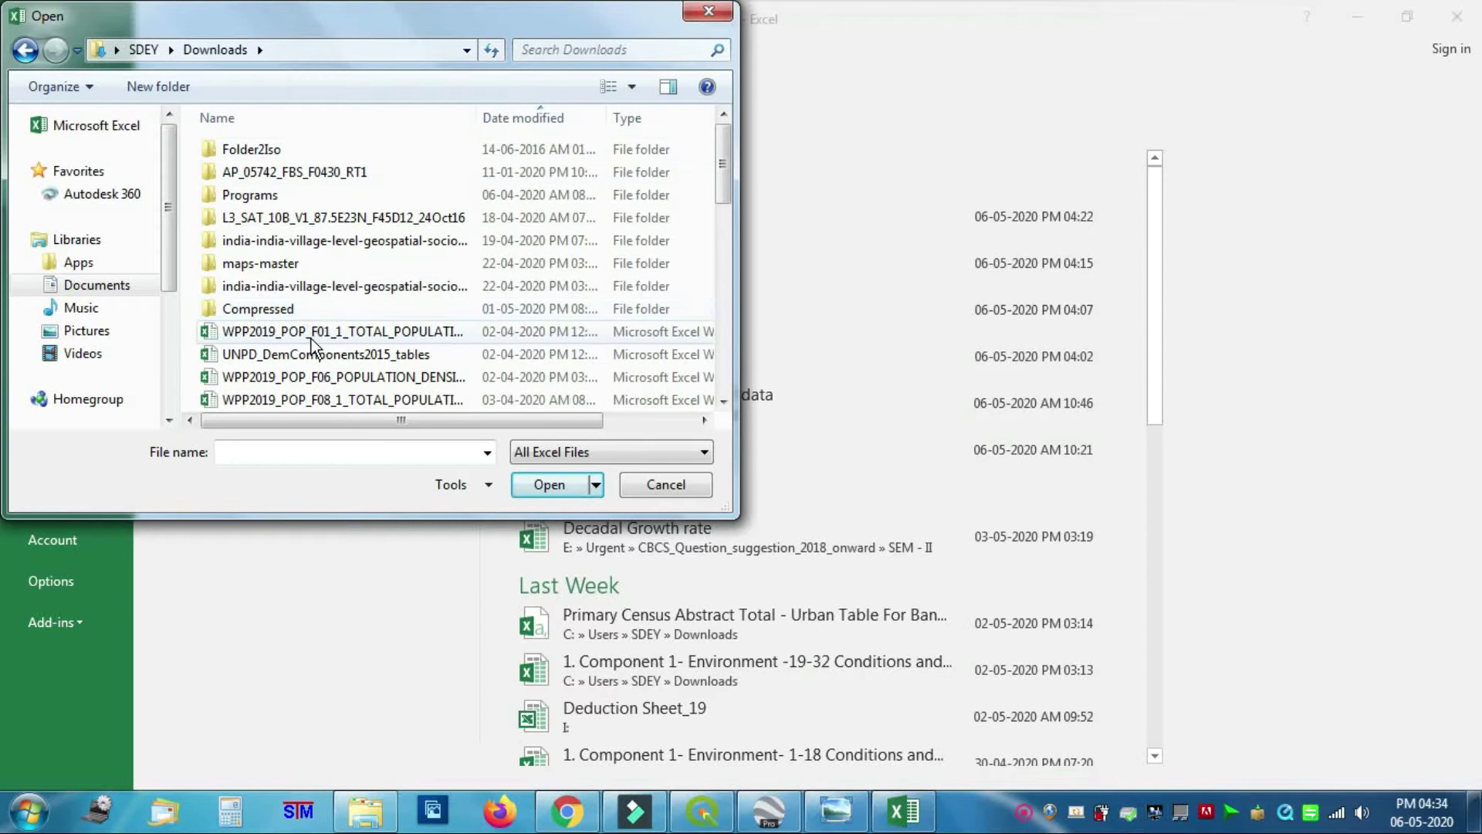
{"action": "scroll", "coordinate": [313, 345], "scroll_direction": "down", "scroll_amount": 2}
{"action": "left_click", "coordinate": [279, 452]}
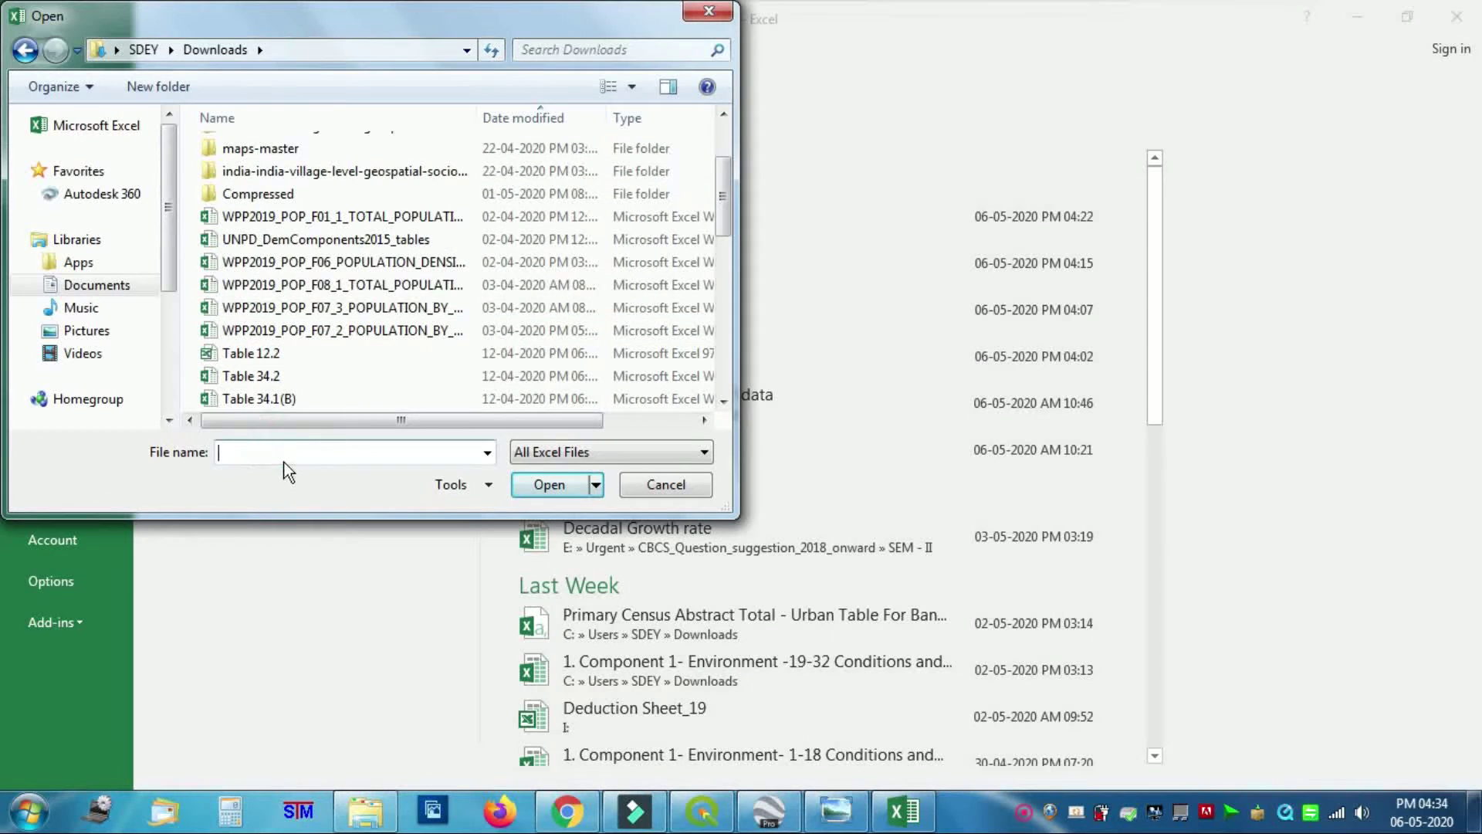
{"action": "type", "text": "la"}
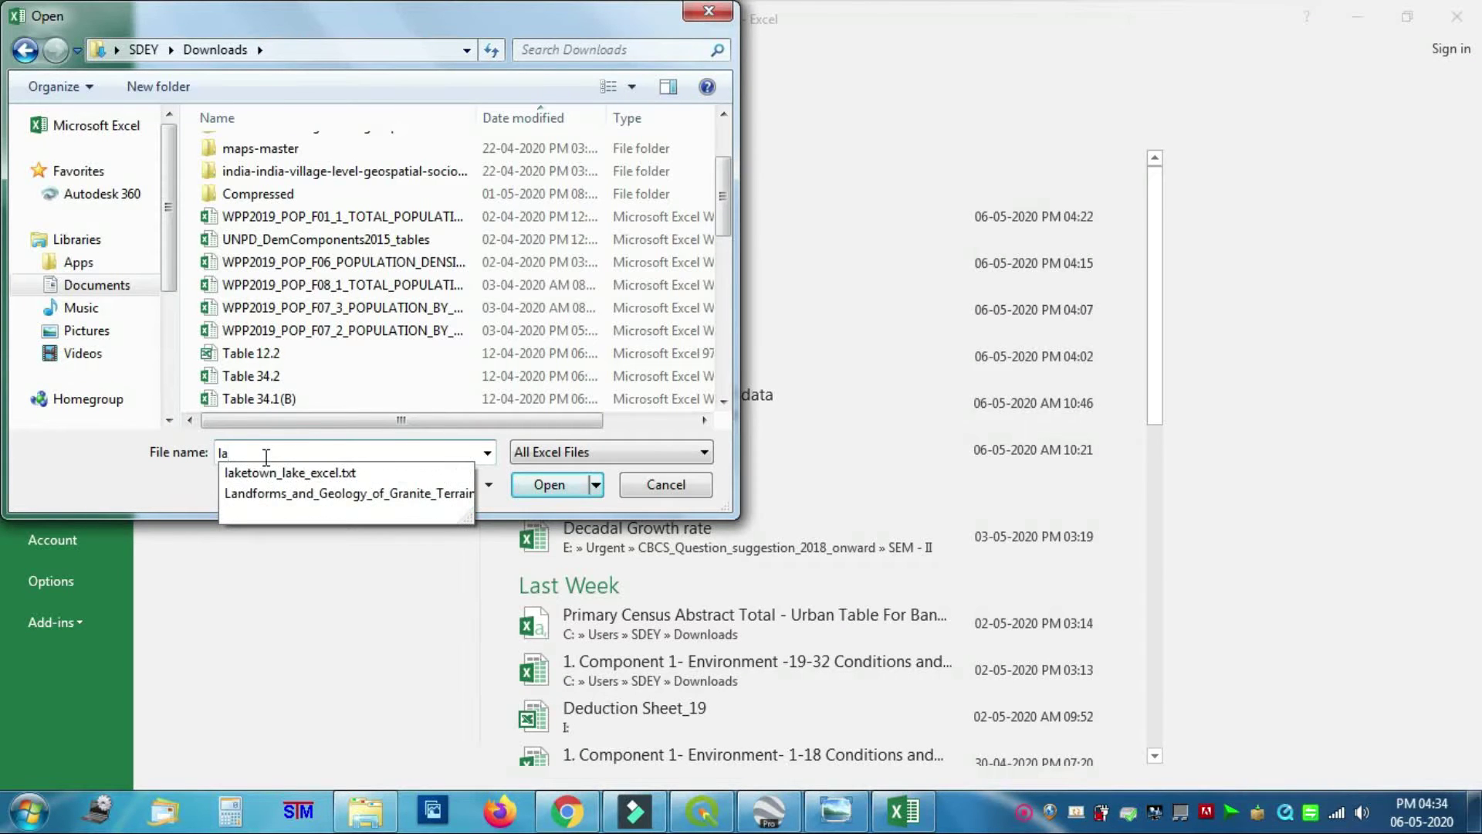
{"action": "left_click", "coordinate": [286, 474]}
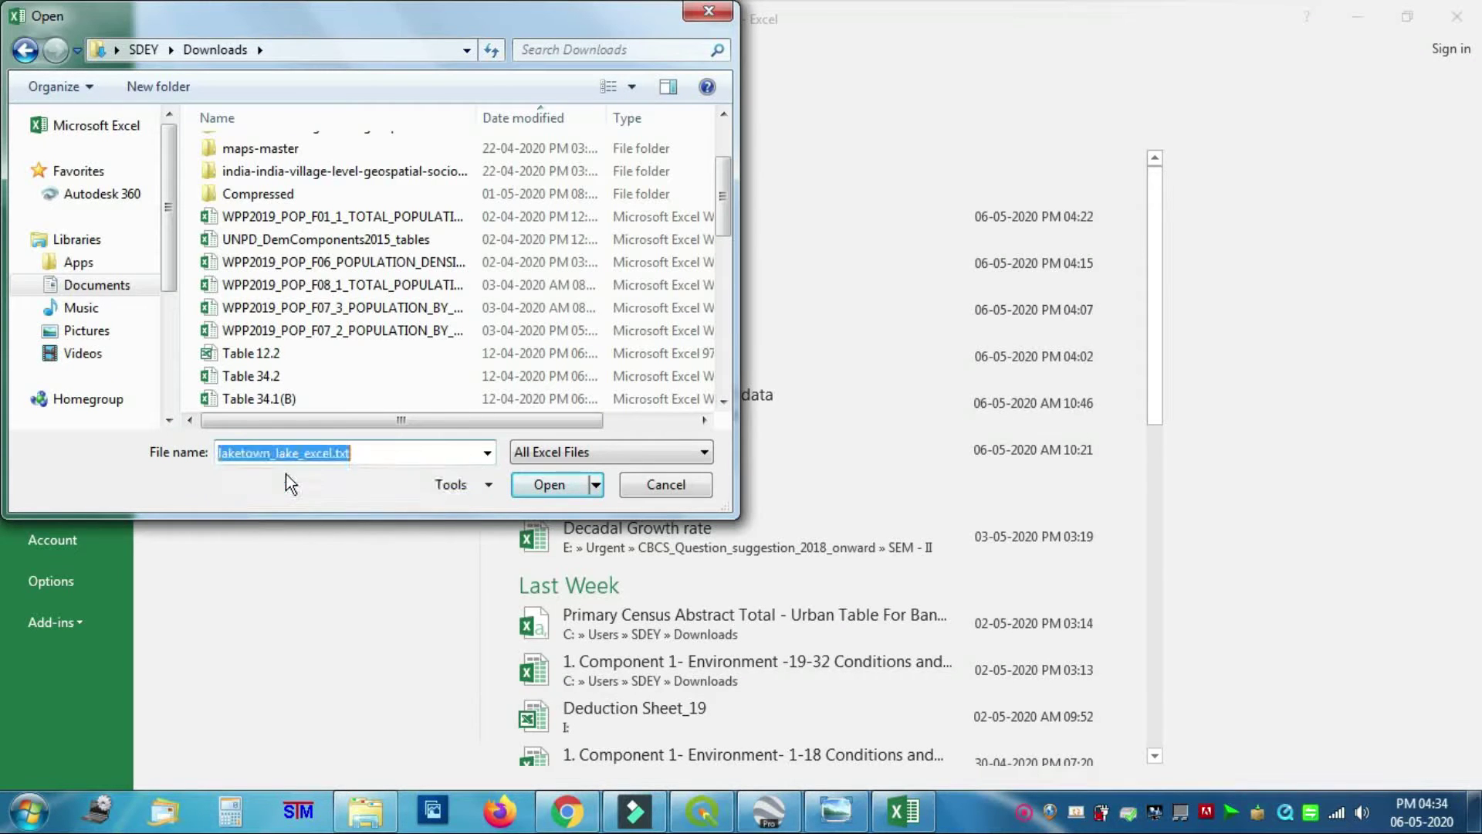
{"action": "left_click", "coordinate": [540, 485]}
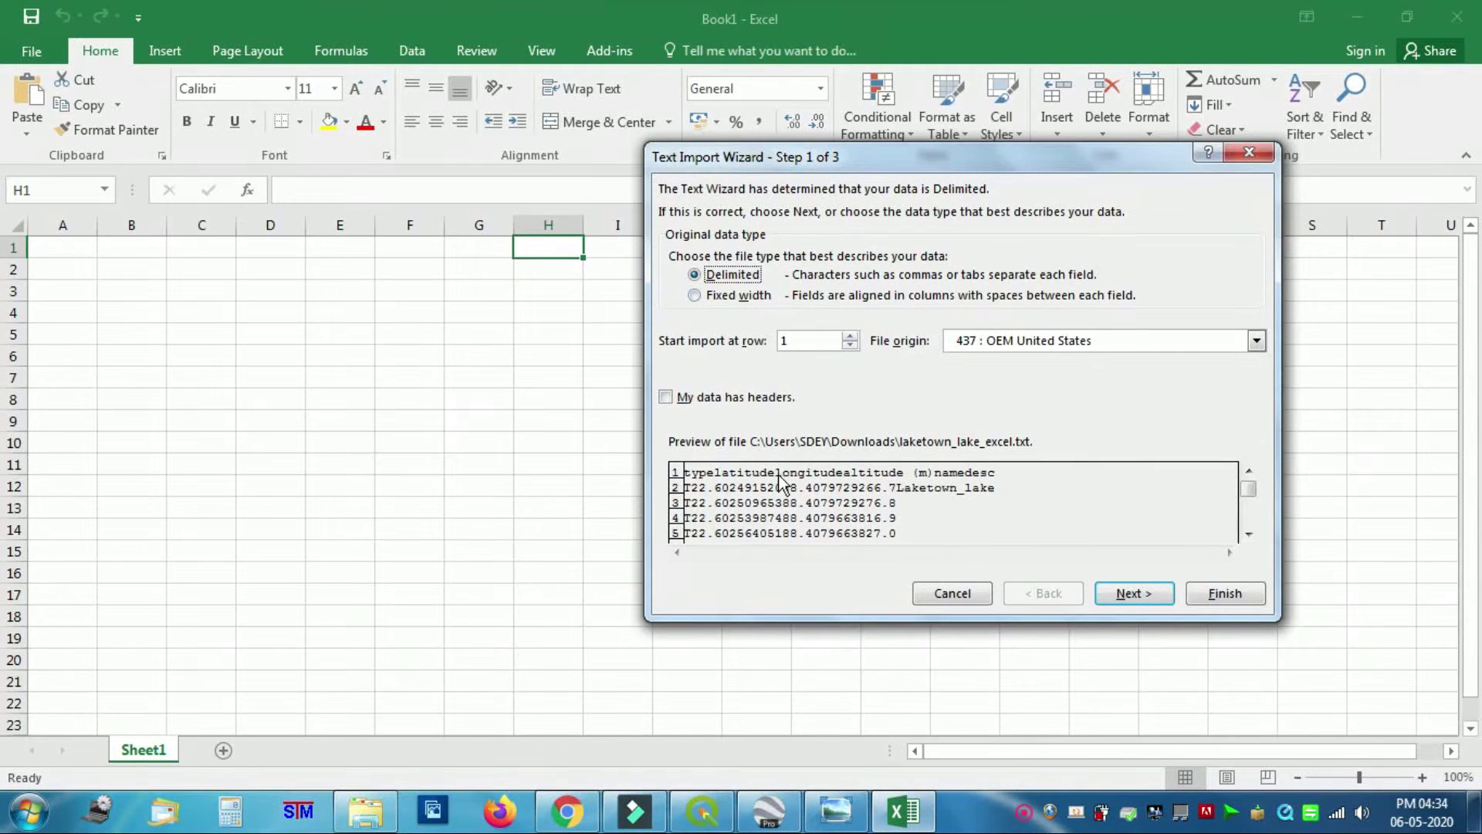
Import the text as delimited data with tab, comma and space delimiters, keeping the General column format.
{"action": "left_click", "coordinate": [1132, 593]}
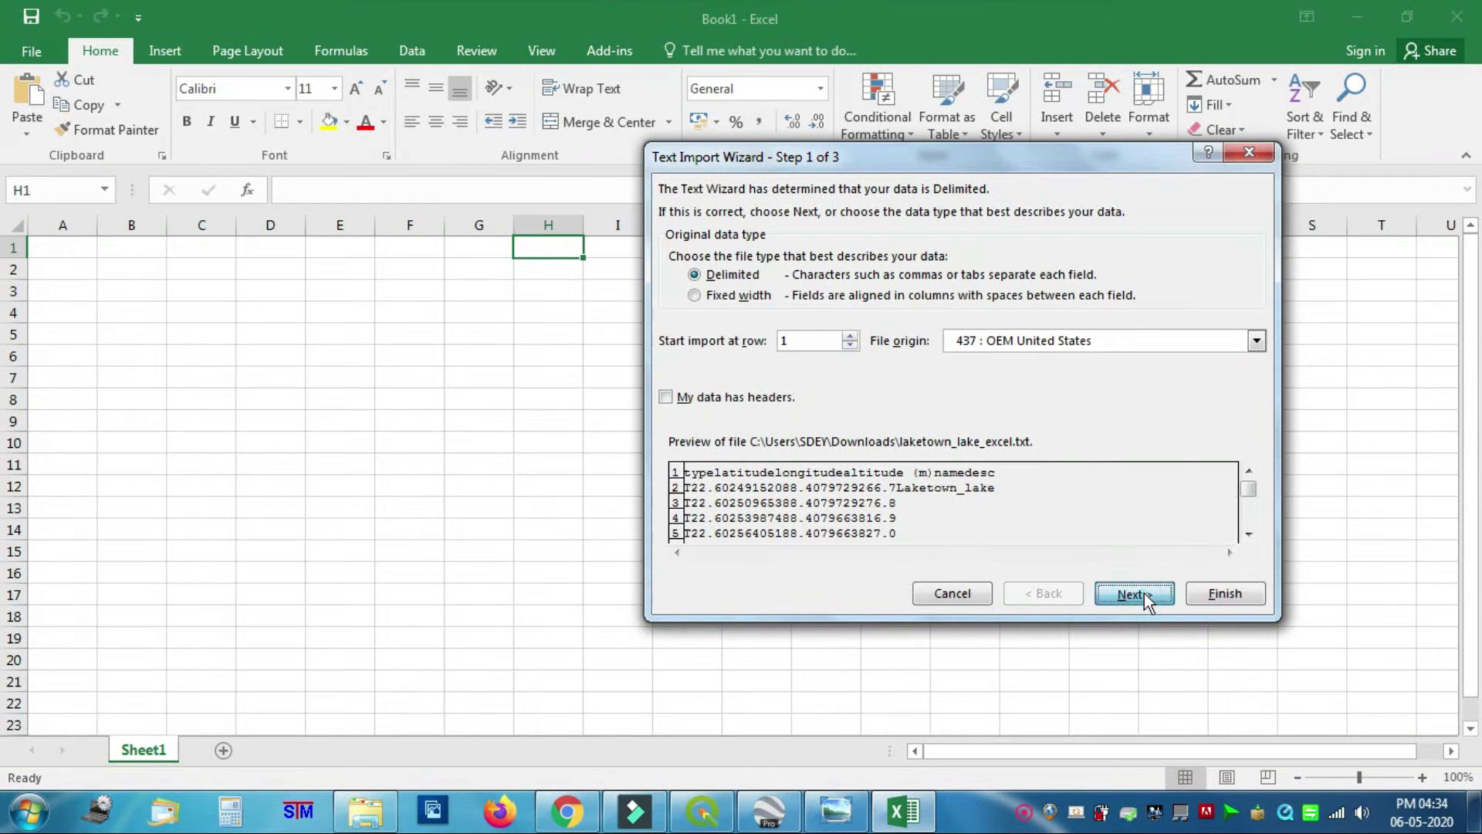
{"action": "left_click", "coordinate": [702, 293]}
{"action": "left_click", "coordinate": [704, 313]}
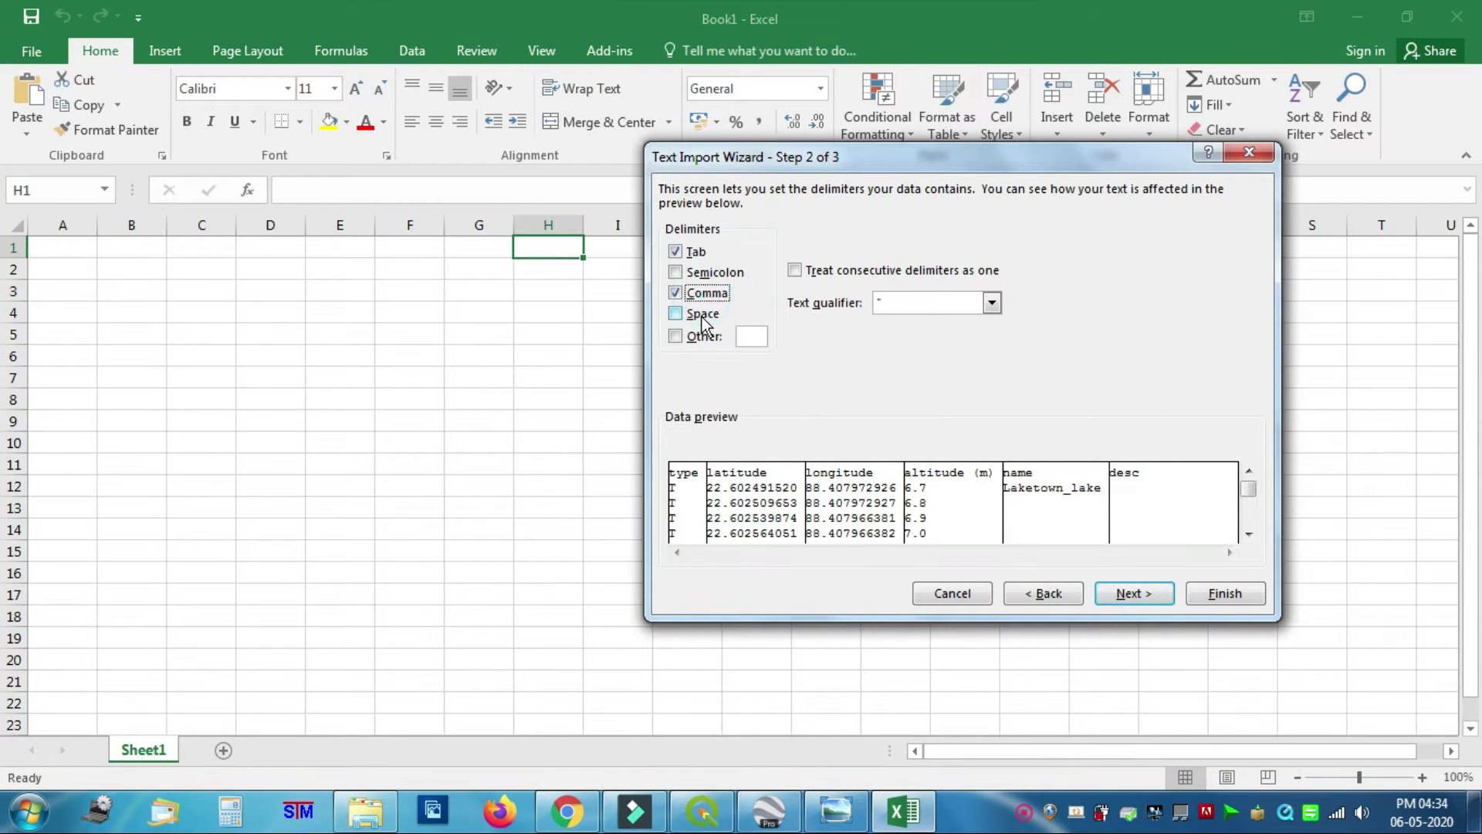
{"action": "left_click", "coordinate": [1135, 594]}
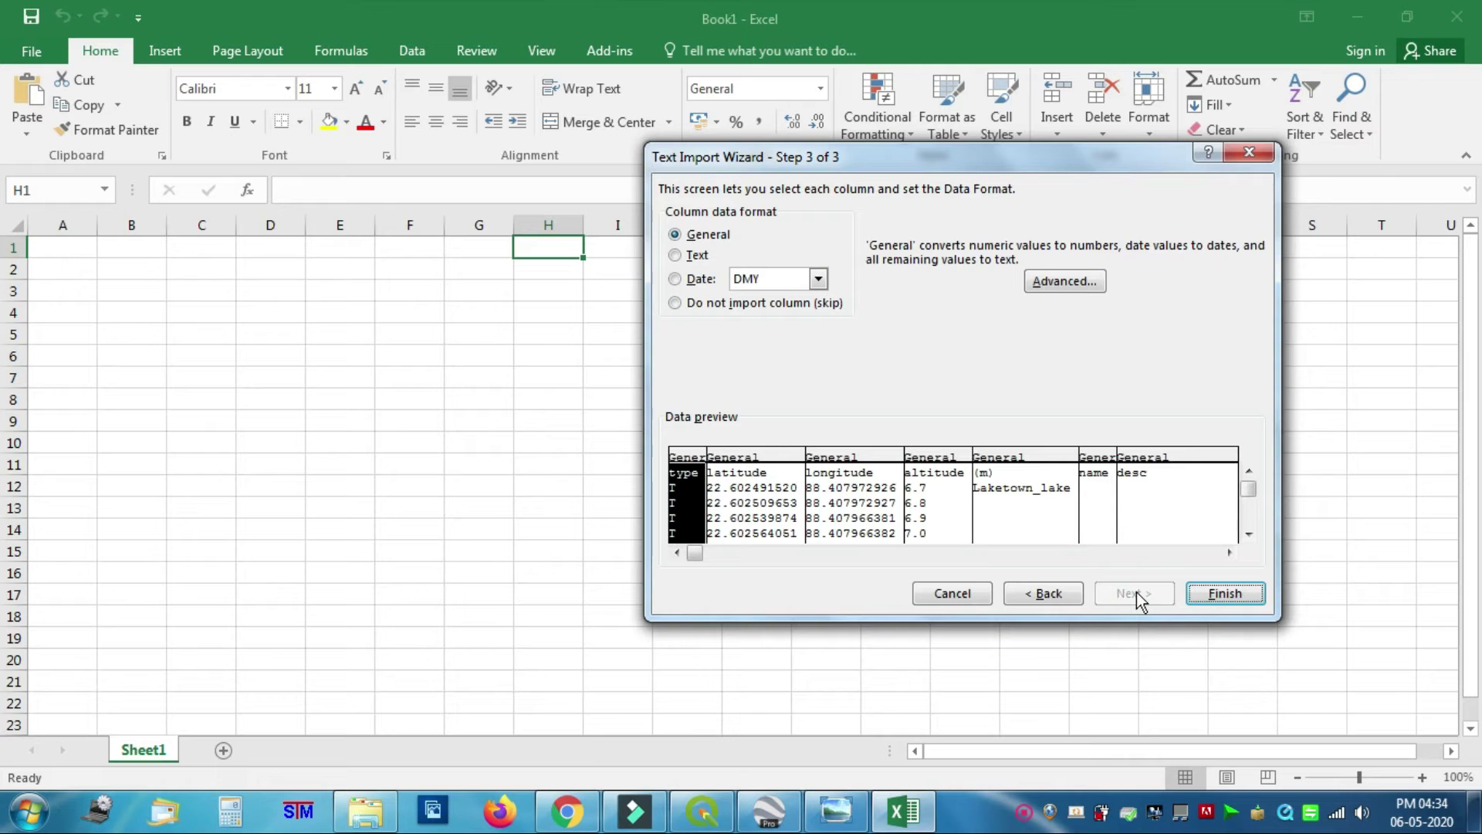
{"action": "left_click", "coordinate": [1228, 593]}
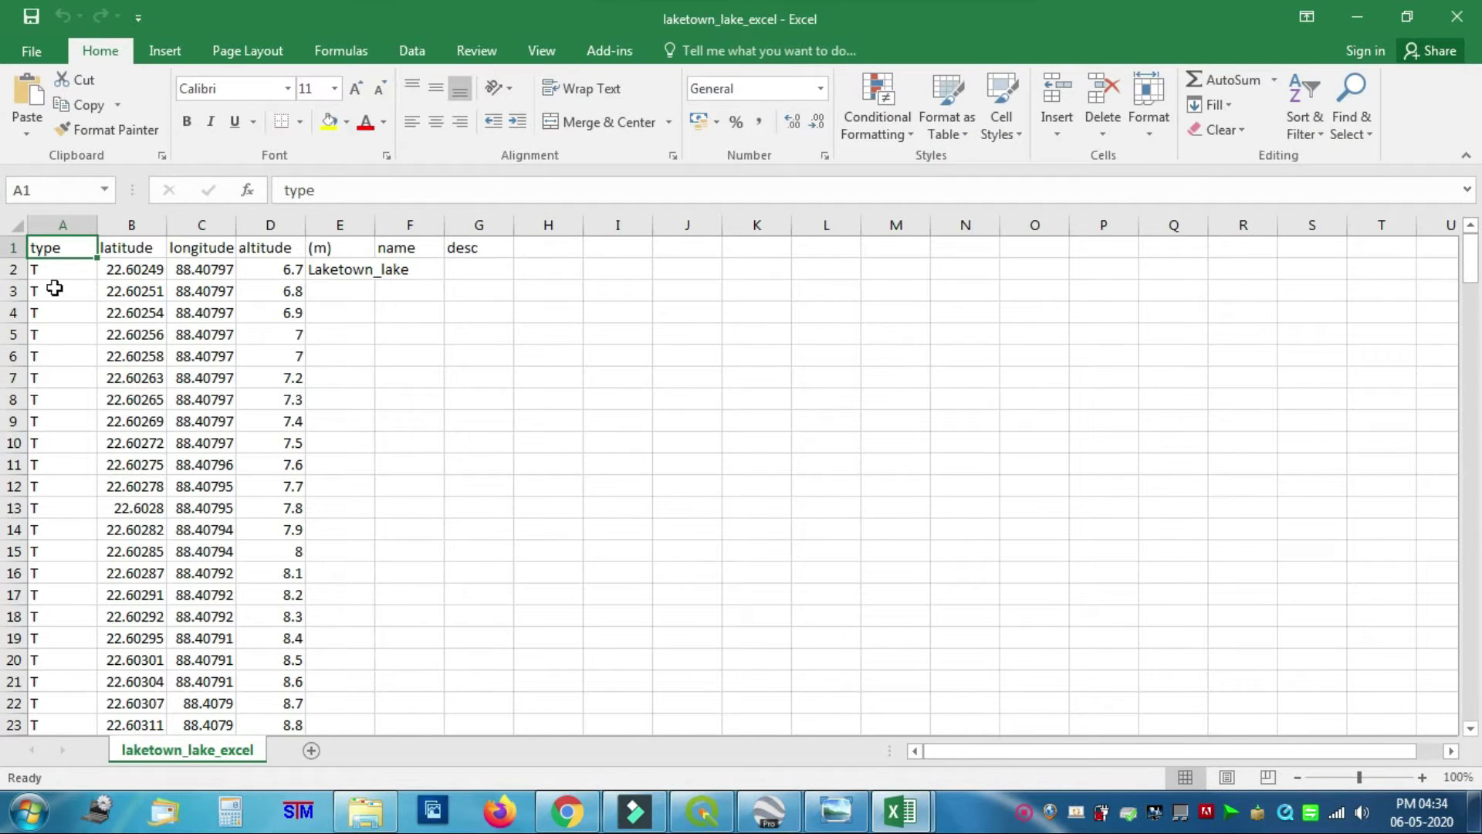
Replace the T entries in the type column with a running number series from 1 to 221 in A2:A222.
{"action": "left_click", "coordinate": [59, 267]}
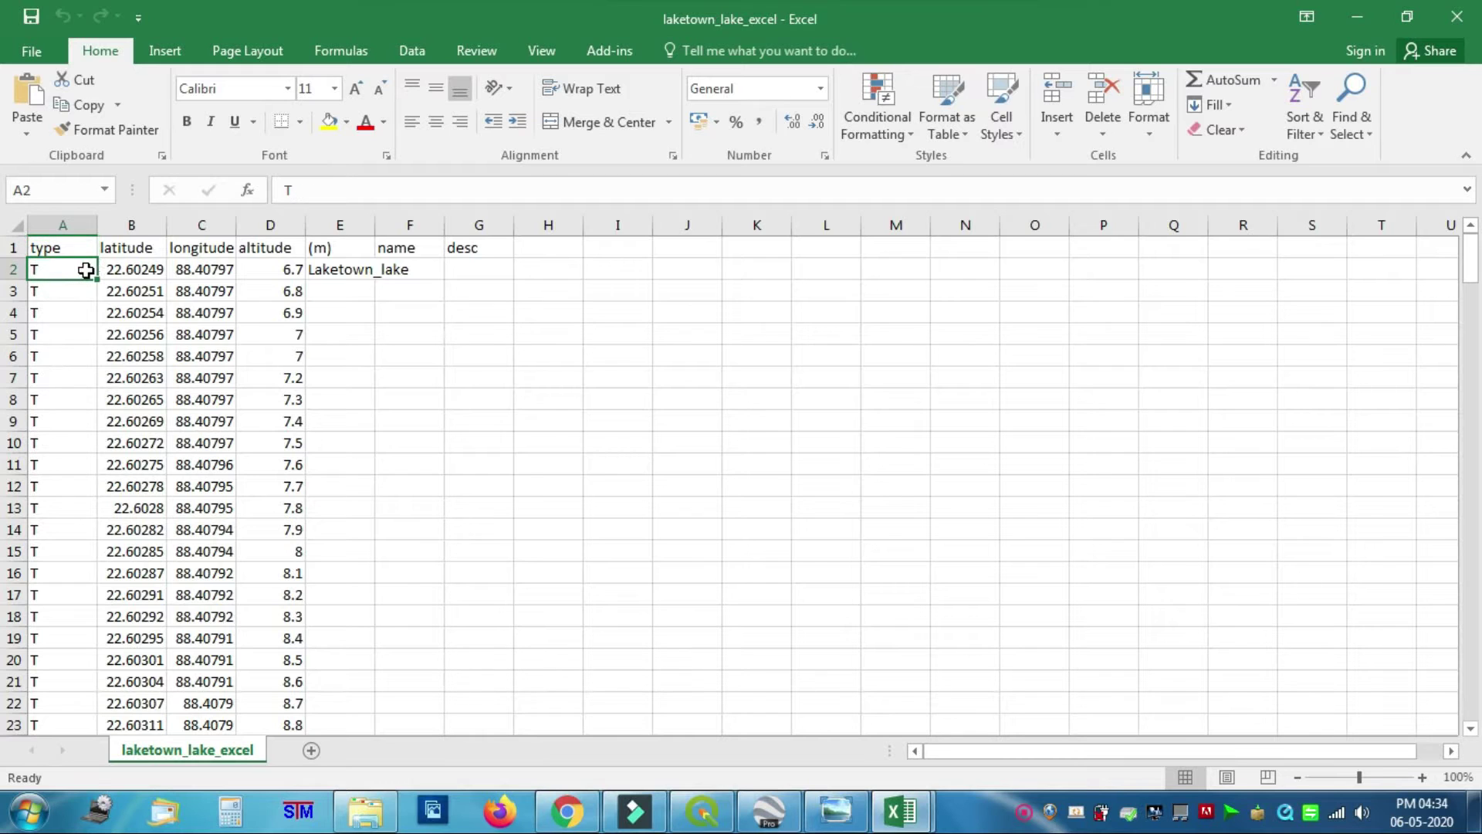
{"action": "type", "text": "1"}
{"action": "key", "text": "Return"}
{"action": "type", "text": "2"}
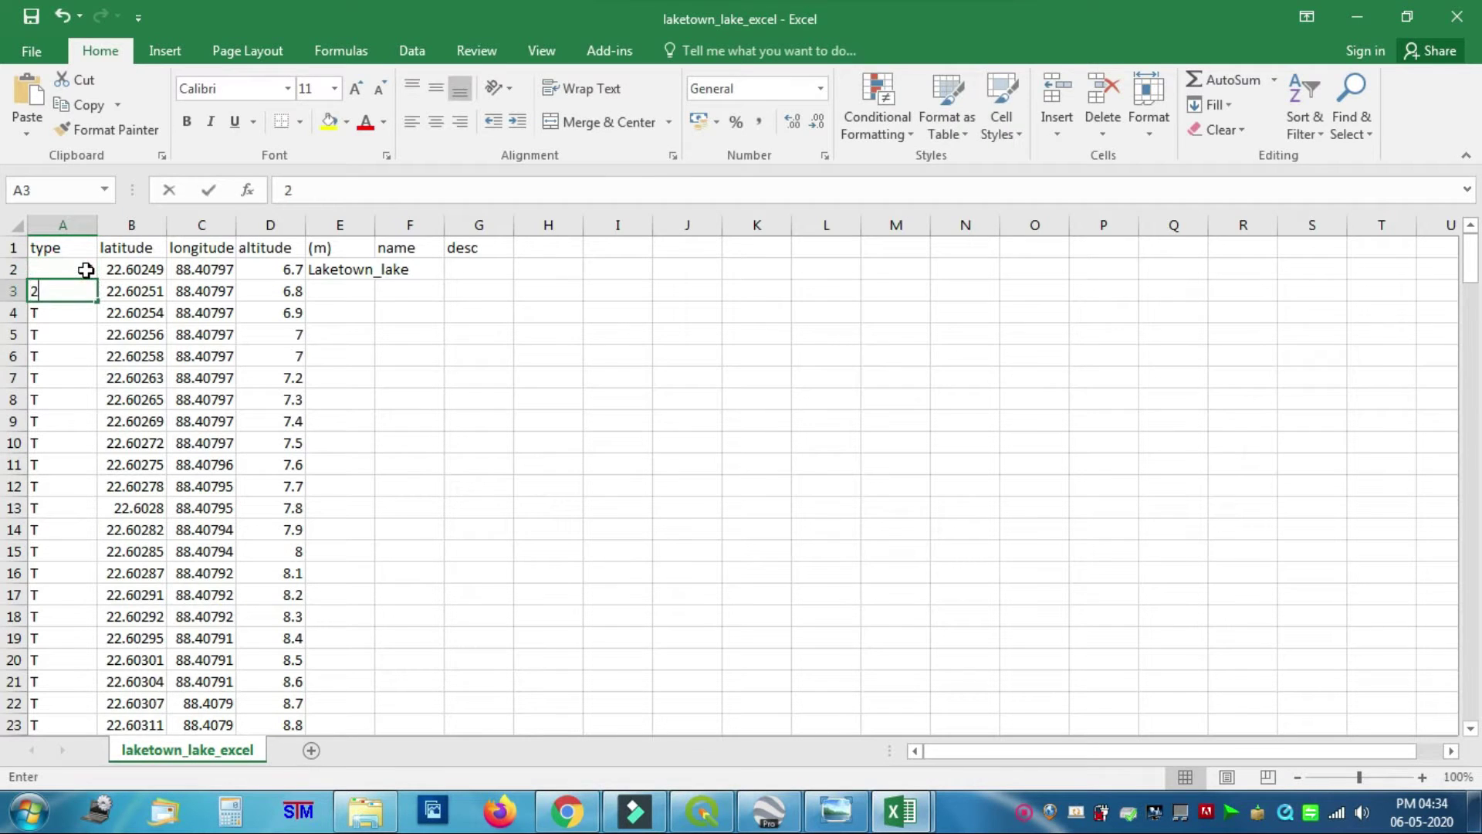
{"action": "left_click", "coordinate": [406, 402]}
{"action": "left_click_drag", "start_coordinate": [75, 270], "coordinate": [81, 672]}
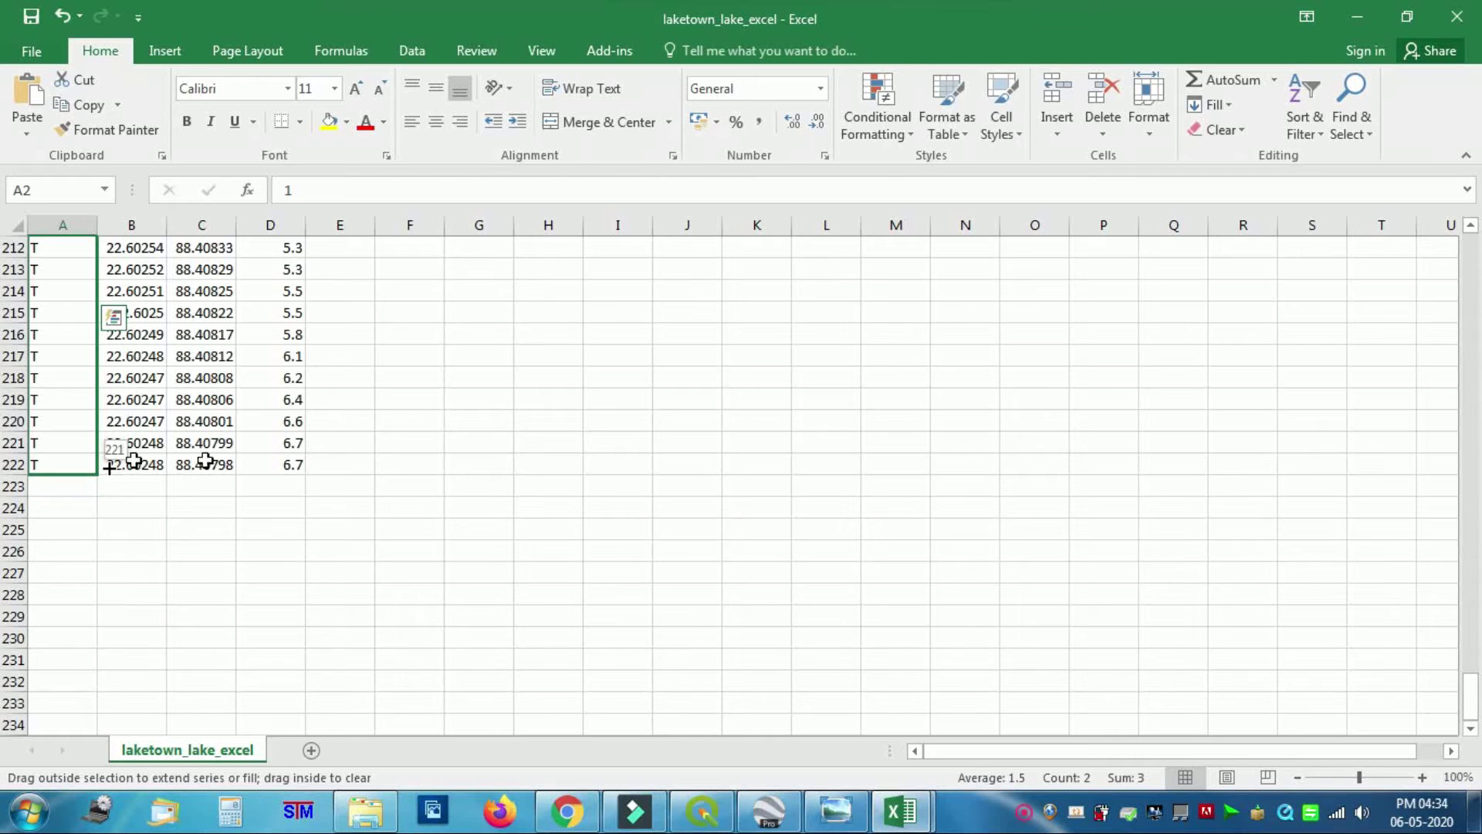
{"action": "left_click_drag", "start_coordinate": [109, 467], "coordinate": [109, 468]}
{"action": "scroll", "coordinate": [527, 541], "scroll_direction": "up", "scroll_amount": 4}
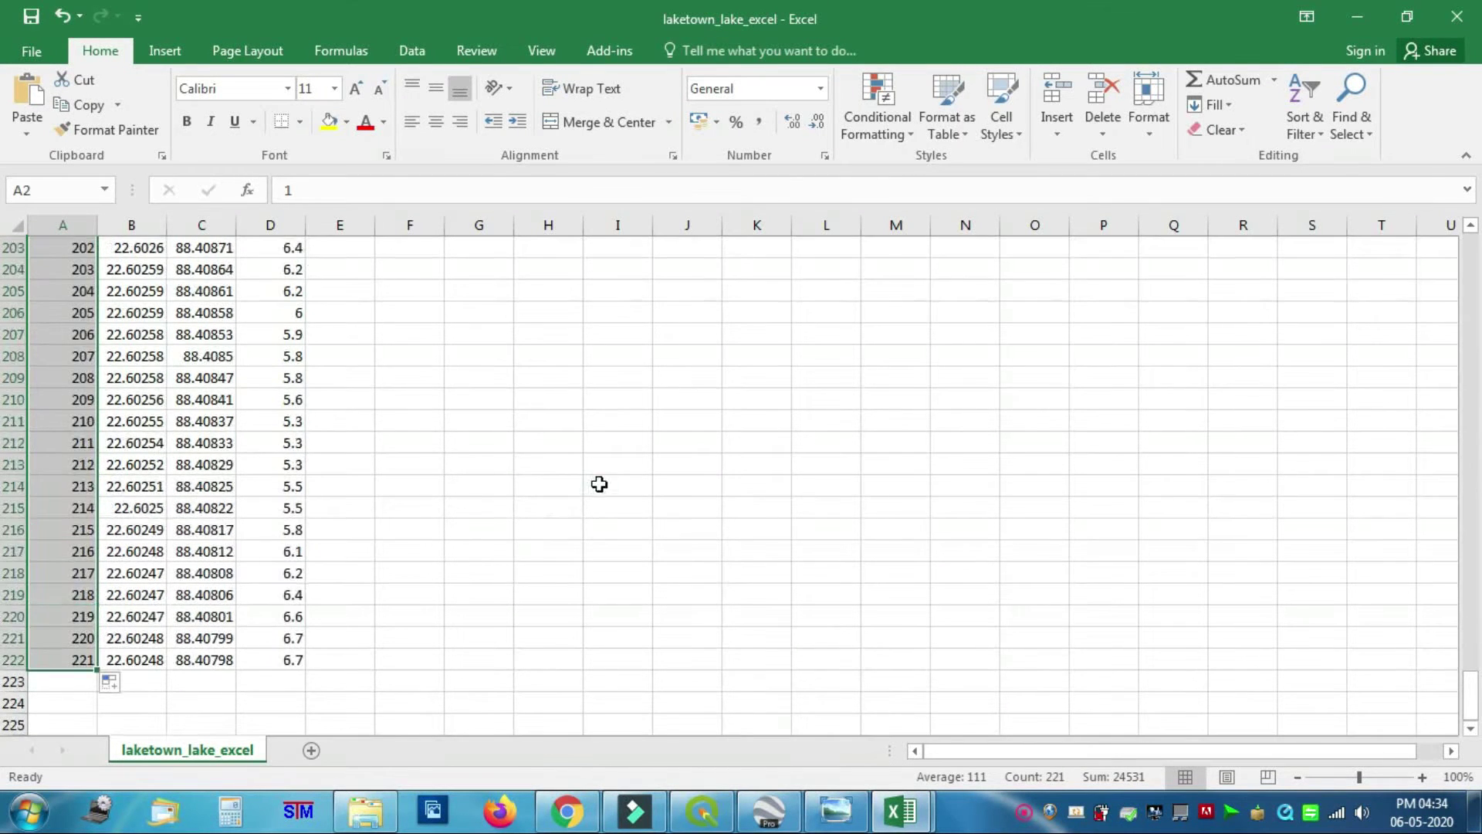
{"action": "left_click", "coordinate": [609, 496]}
Widen column B to show more latitude decimals and capitalise the B1 and C1 headings as Latitude and Longitude.
{"action": "scroll", "coordinate": [612, 497], "scroll_direction": "up", "scroll_amount": 17}
{"action": "scroll", "coordinate": [619, 495], "scroll_direction": "up", "scroll_amount": 20}
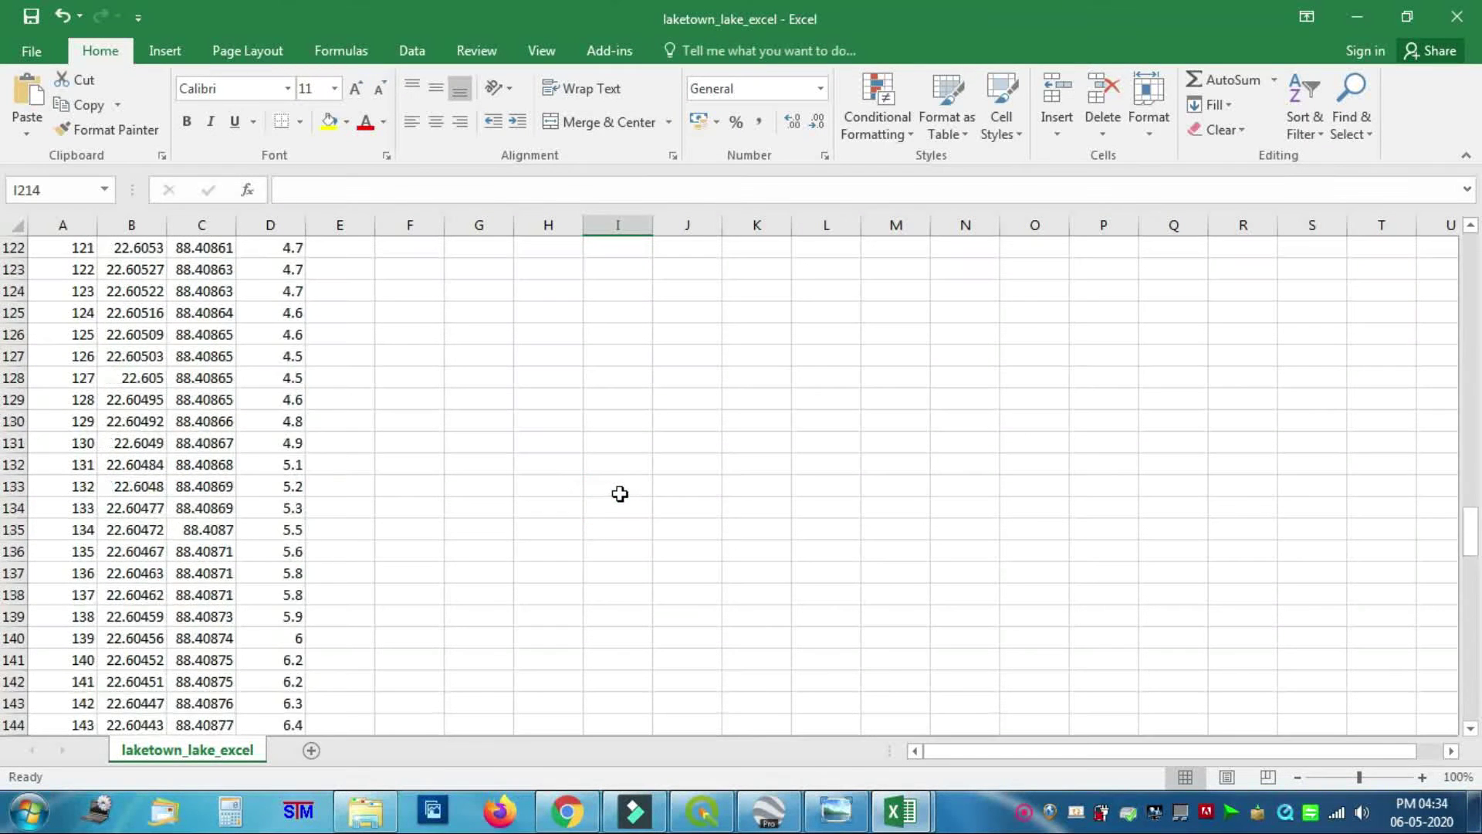
{"action": "left_click_drag", "start_coordinate": [1472, 463], "coordinate": [1469, 417]}
{"action": "left_click_drag", "start_coordinate": [166, 224], "coordinate": [200, 225]}
{"action": "left_click", "coordinate": [144, 247]}
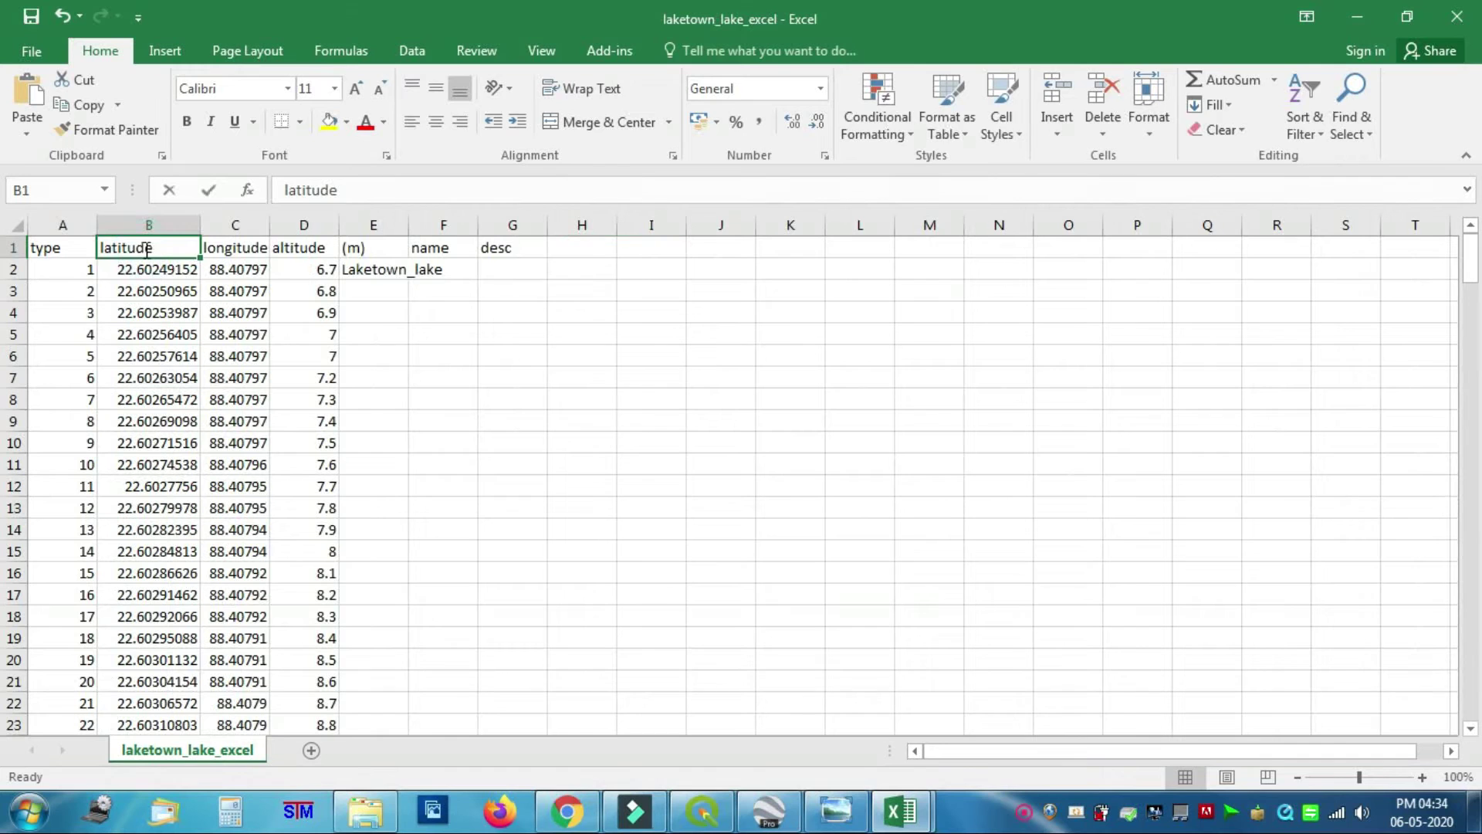
{"action": "type", "text": "L"}
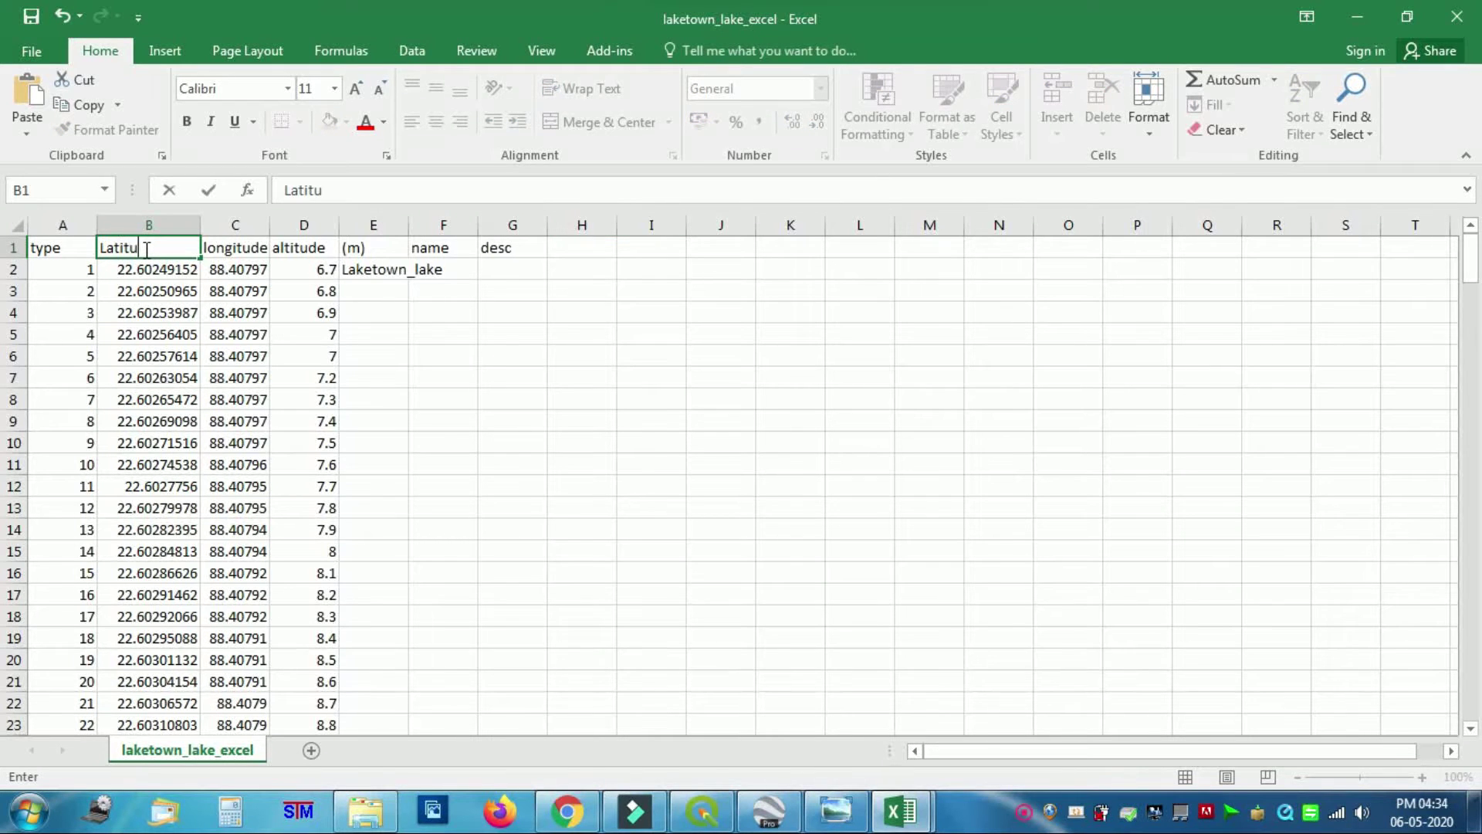
{"action": "left_click", "coordinate": [233, 247]}
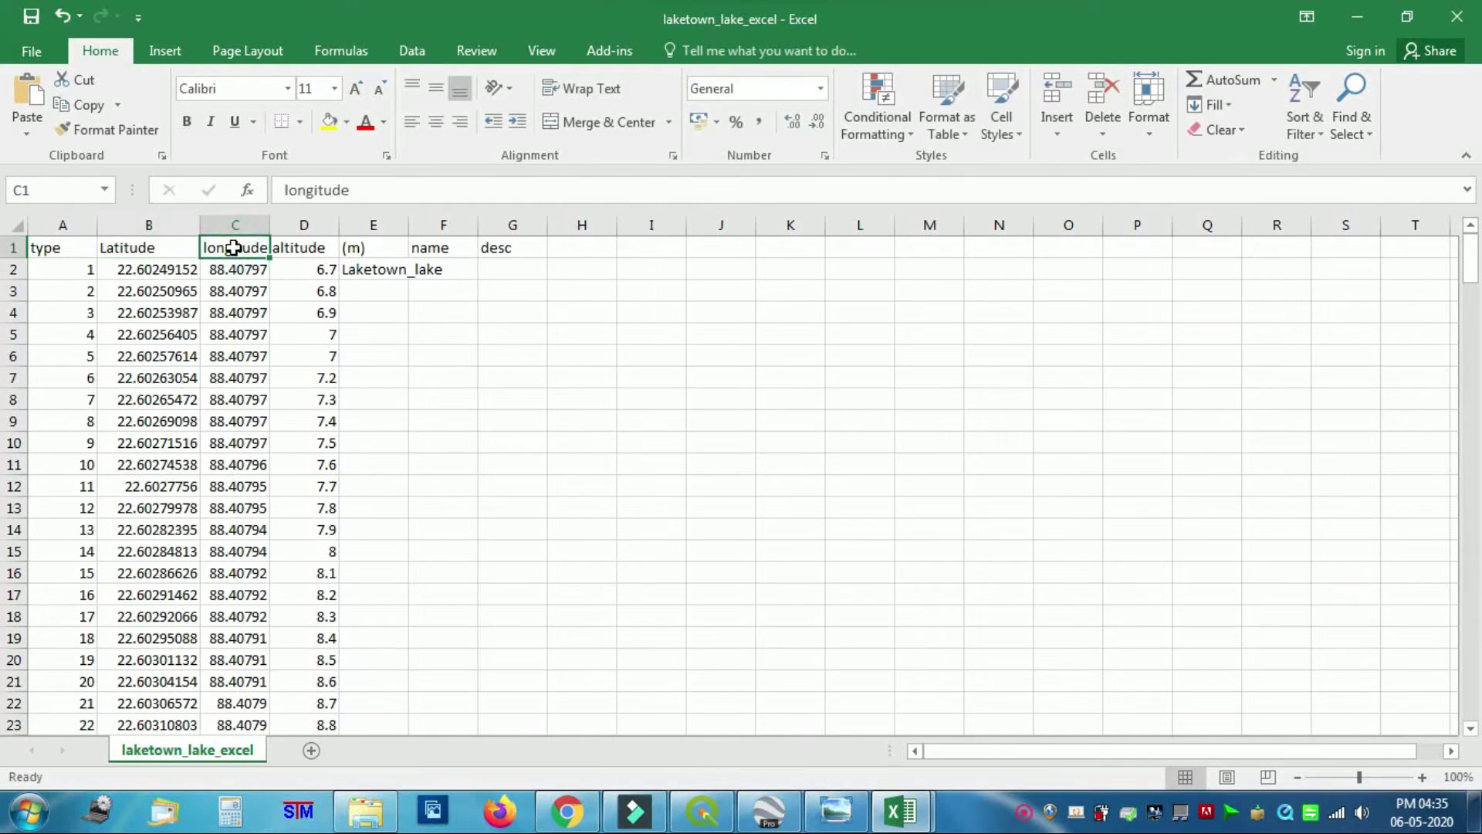
{"action": "left_click", "coordinate": [286, 191]}
{"action": "key", "text": "Delete"}
{"action": "type", "text": "L"}
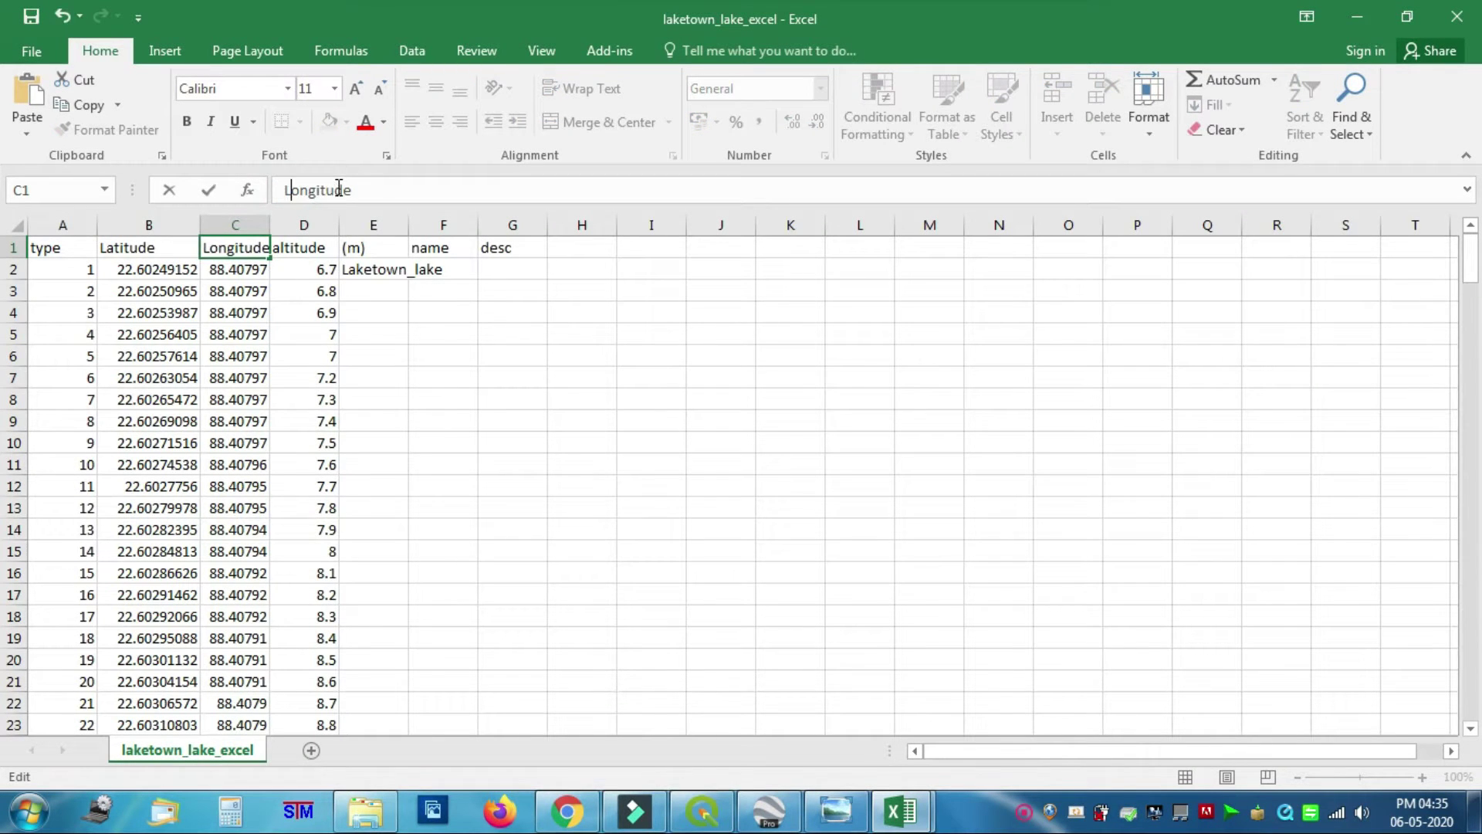
{"action": "left_click", "coordinate": [424, 349]}
Widen the altitude column slightly and delete the (m), name and desc columns E to G.
{"action": "left_click_drag", "start_coordinate": [340, 224], "coordinate": [352, 224]}
{"action": "left_click", "coordinate": [381, 222]}
{"action": "left_click_drag", "start_coordinate": [452, 222], "coordinate": [514, 217]}
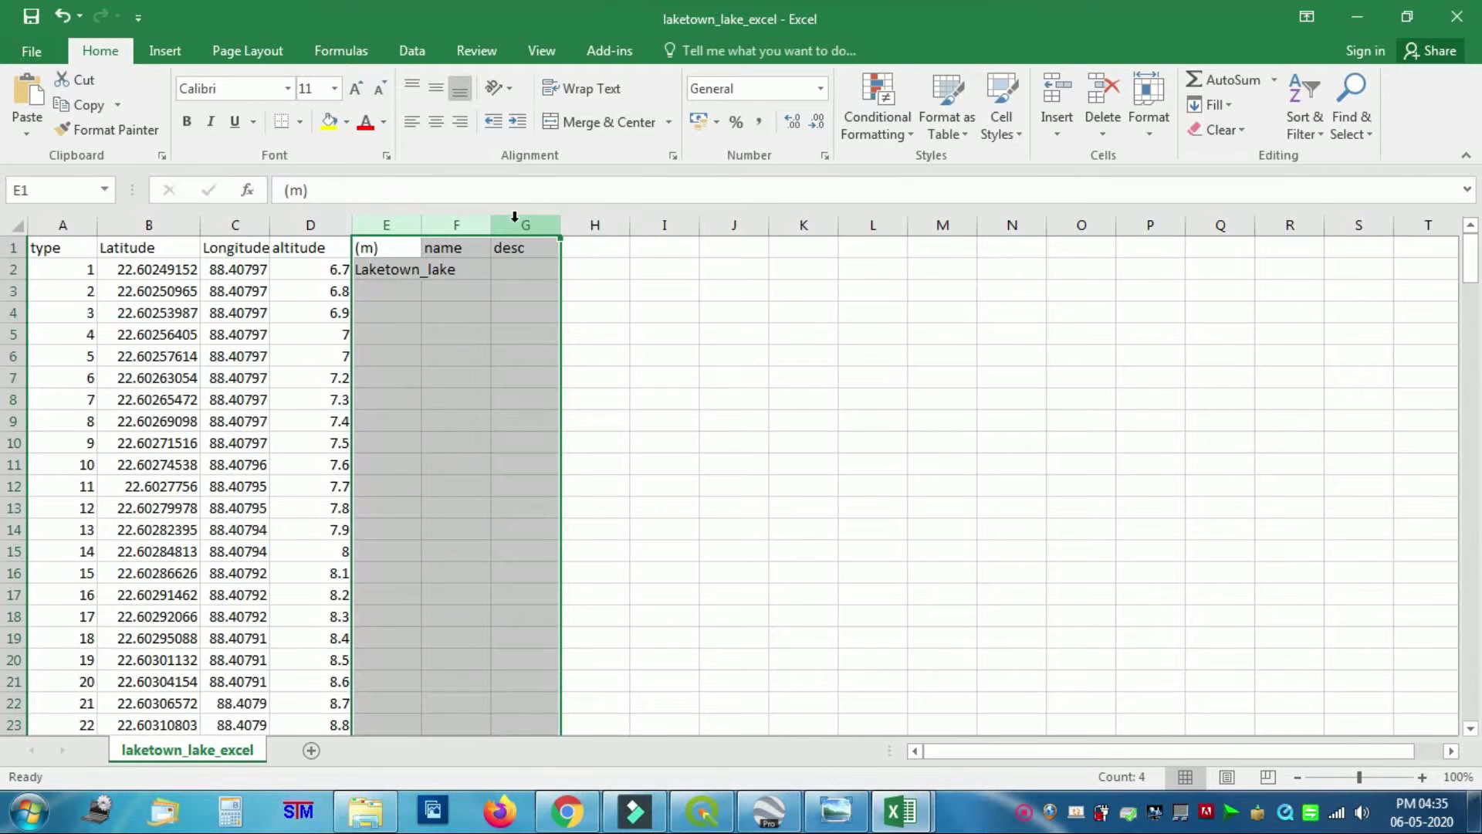
{"action": "right_click", "coordinate": [515, 219]}
{"action": "left_click", "coordinate": [571, 394]}
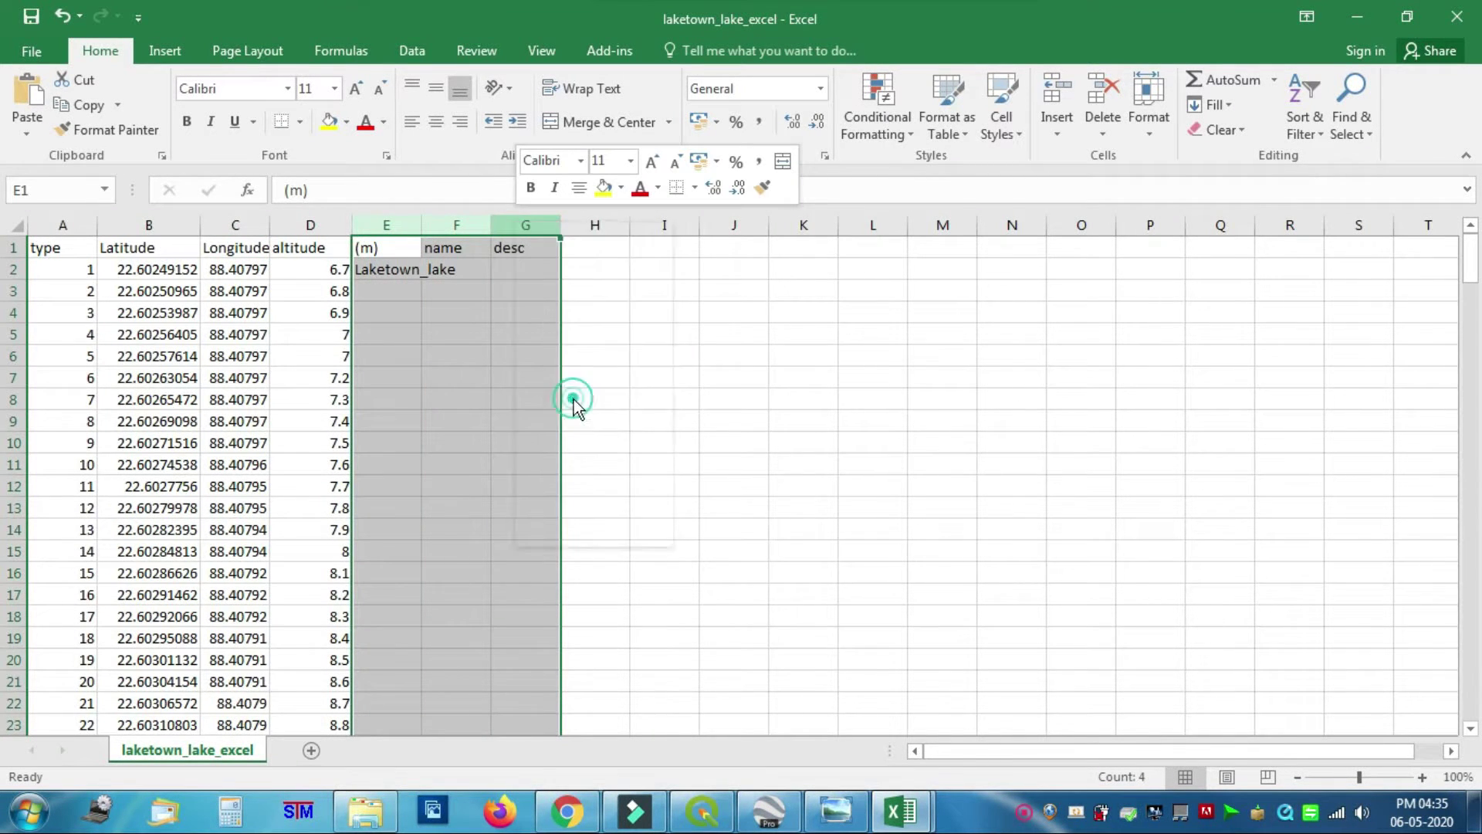
{"action": "left_click", "coordinate": [745, 482]}
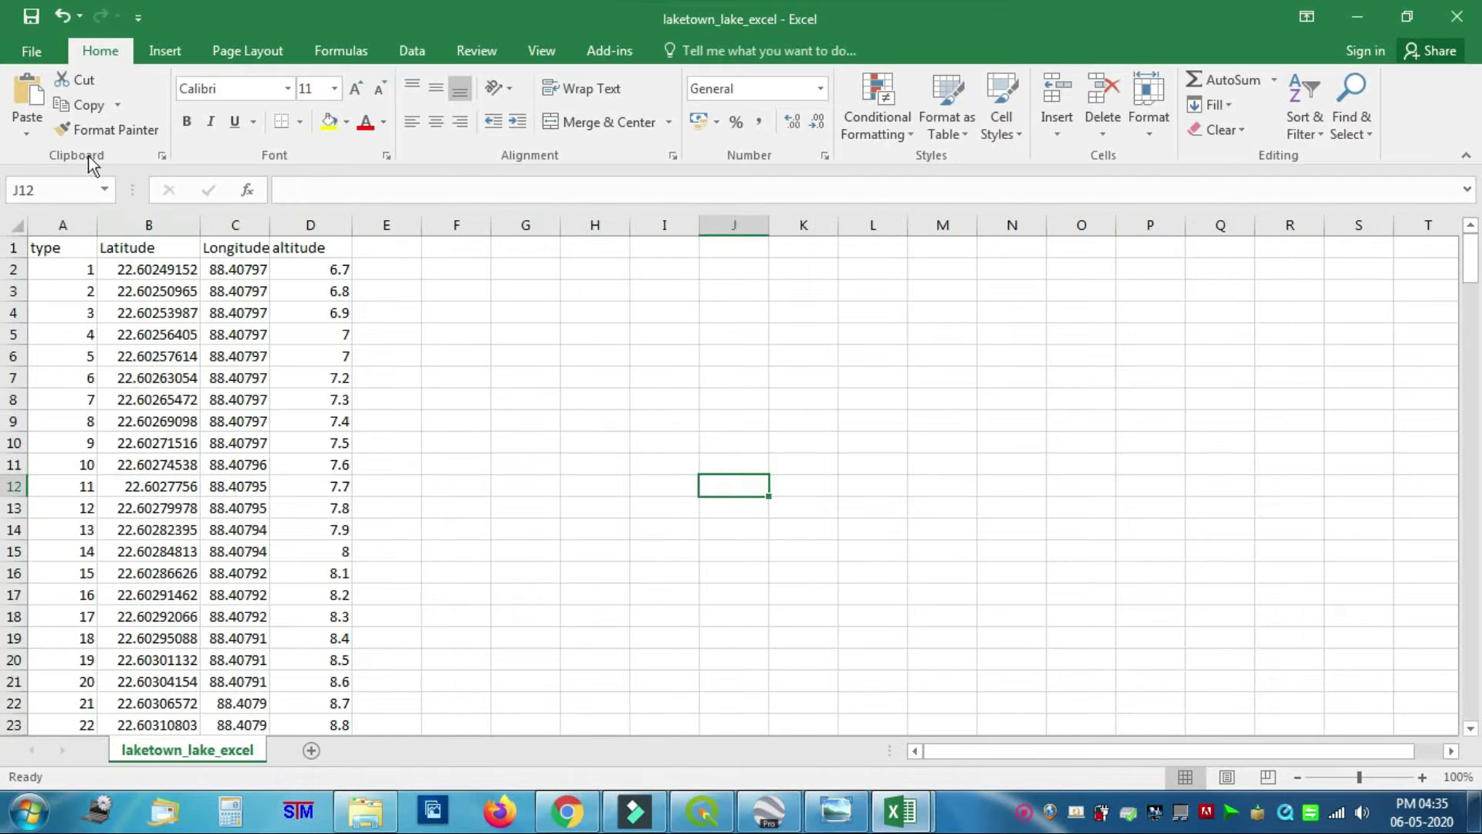
Delete the altitude column D from the sheet.
{"action": "left_click", "coordinate": [318, 223]}
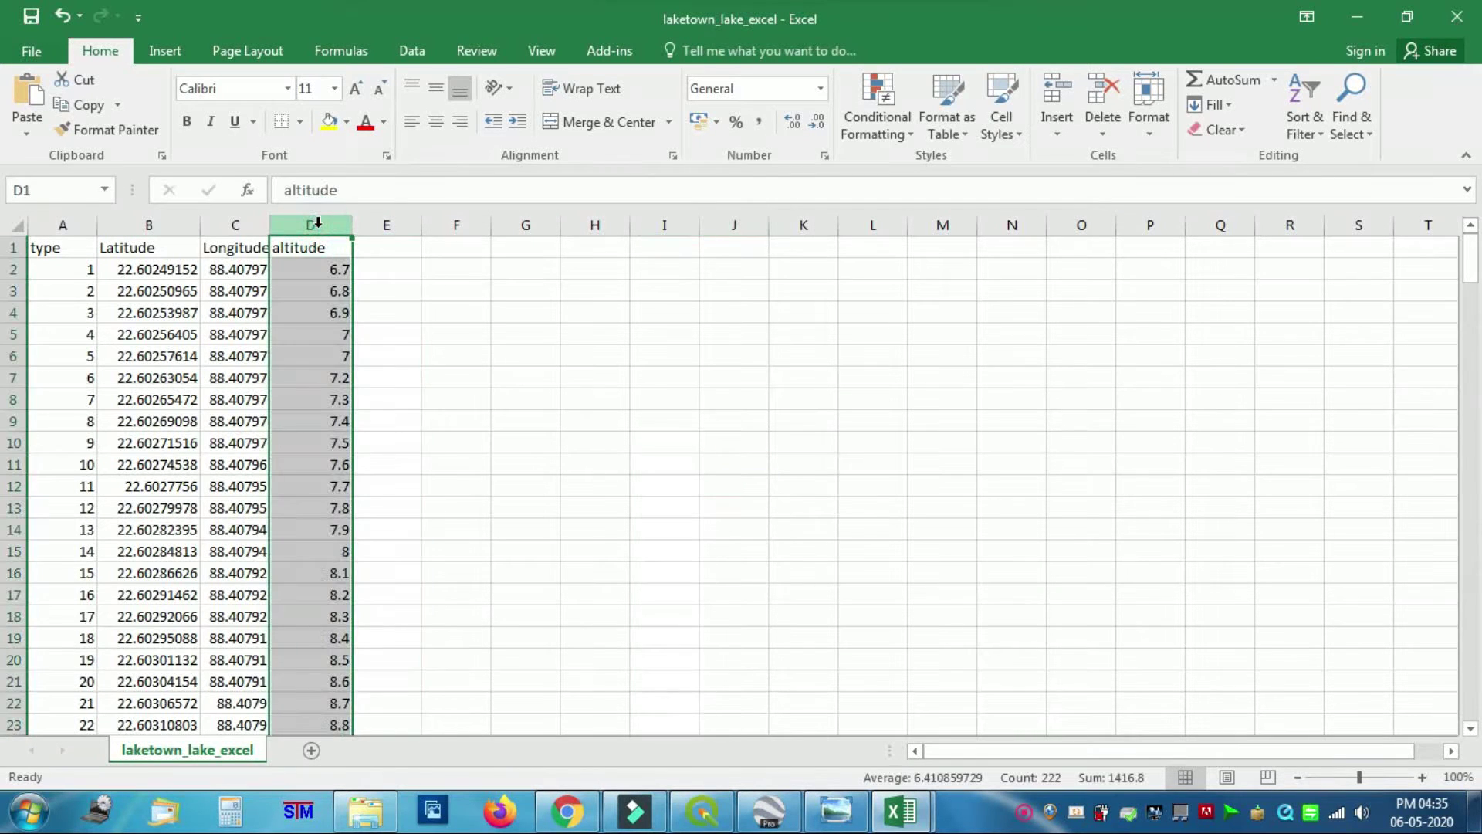
{"action": "right_click", "coordinate": [318, 223]}
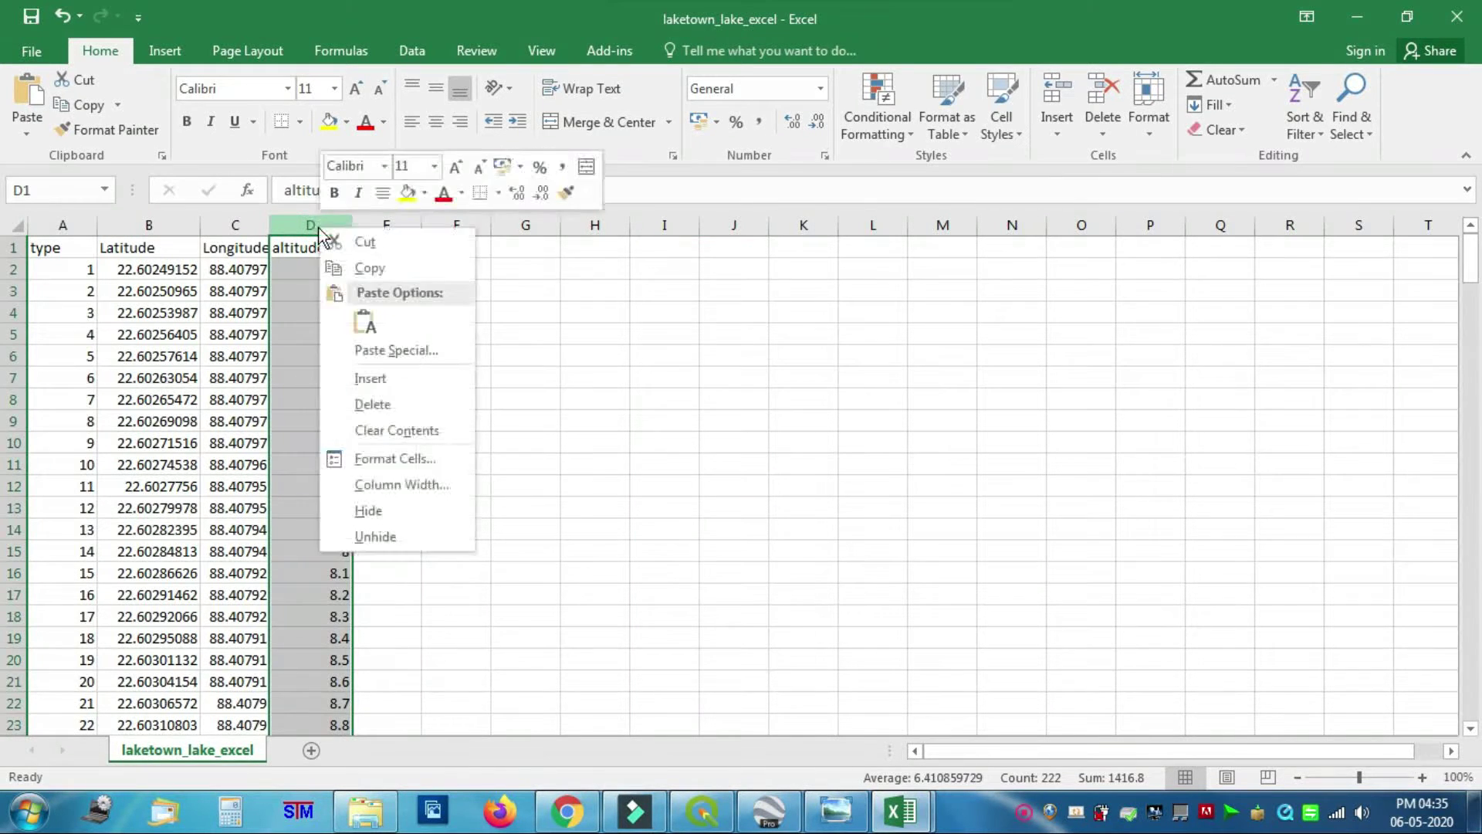
{"action": "left_click", "coordinate": [370, 403]}
{"action": "left_click", "coordinate": [537, 376]}
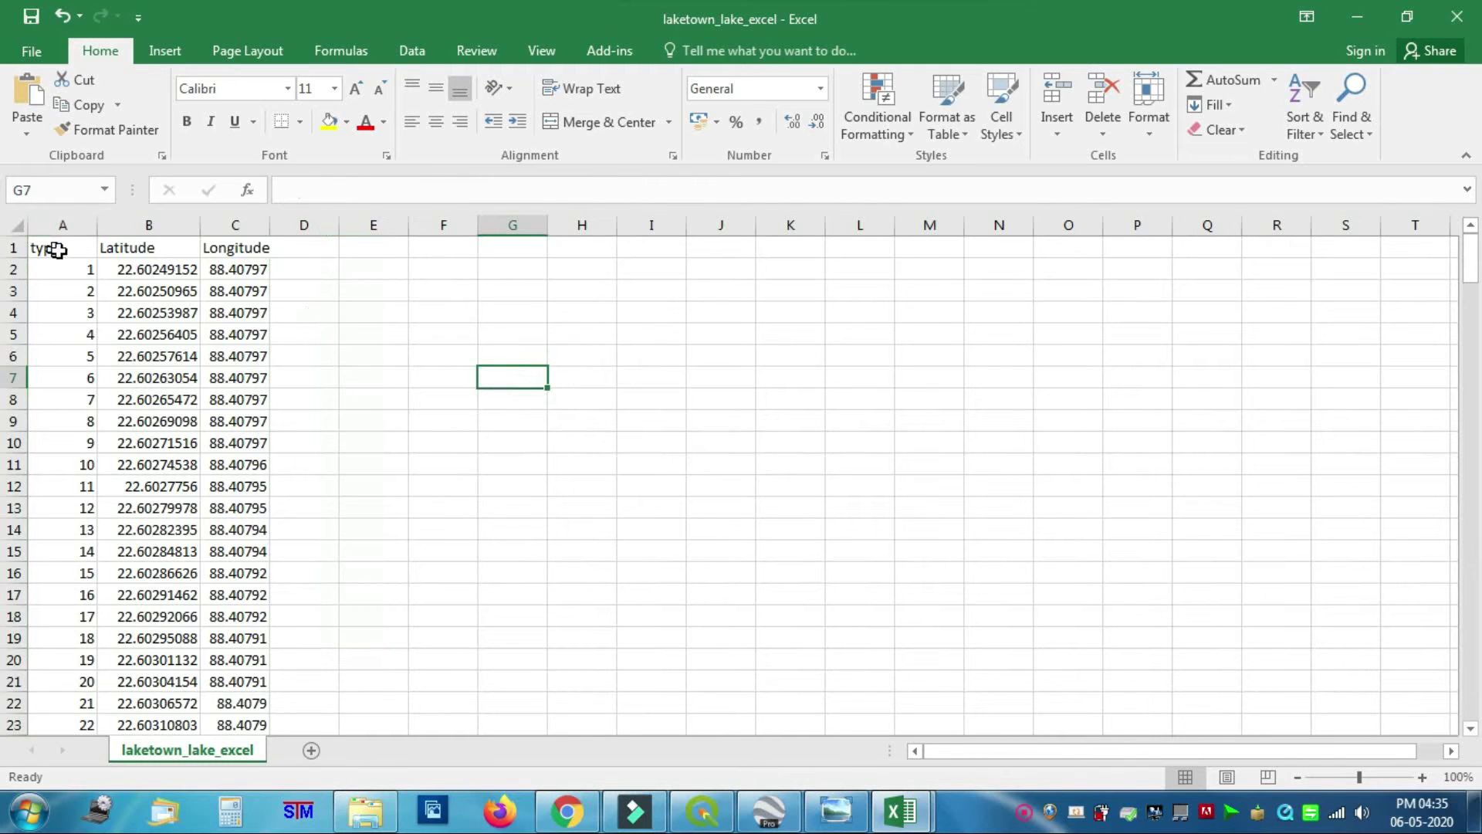
Fill the heading cells A1:C1 with yellow and save the file, keeping the tab-delimited text format.
{"action": "left_click_drag", "start_coordinate": [54, 246], "coordinate": [239, 251]}
{"action": "left_click", "coordinate": [330, 122]}
{"action": "left_click", "coordinate": [375, 332]}
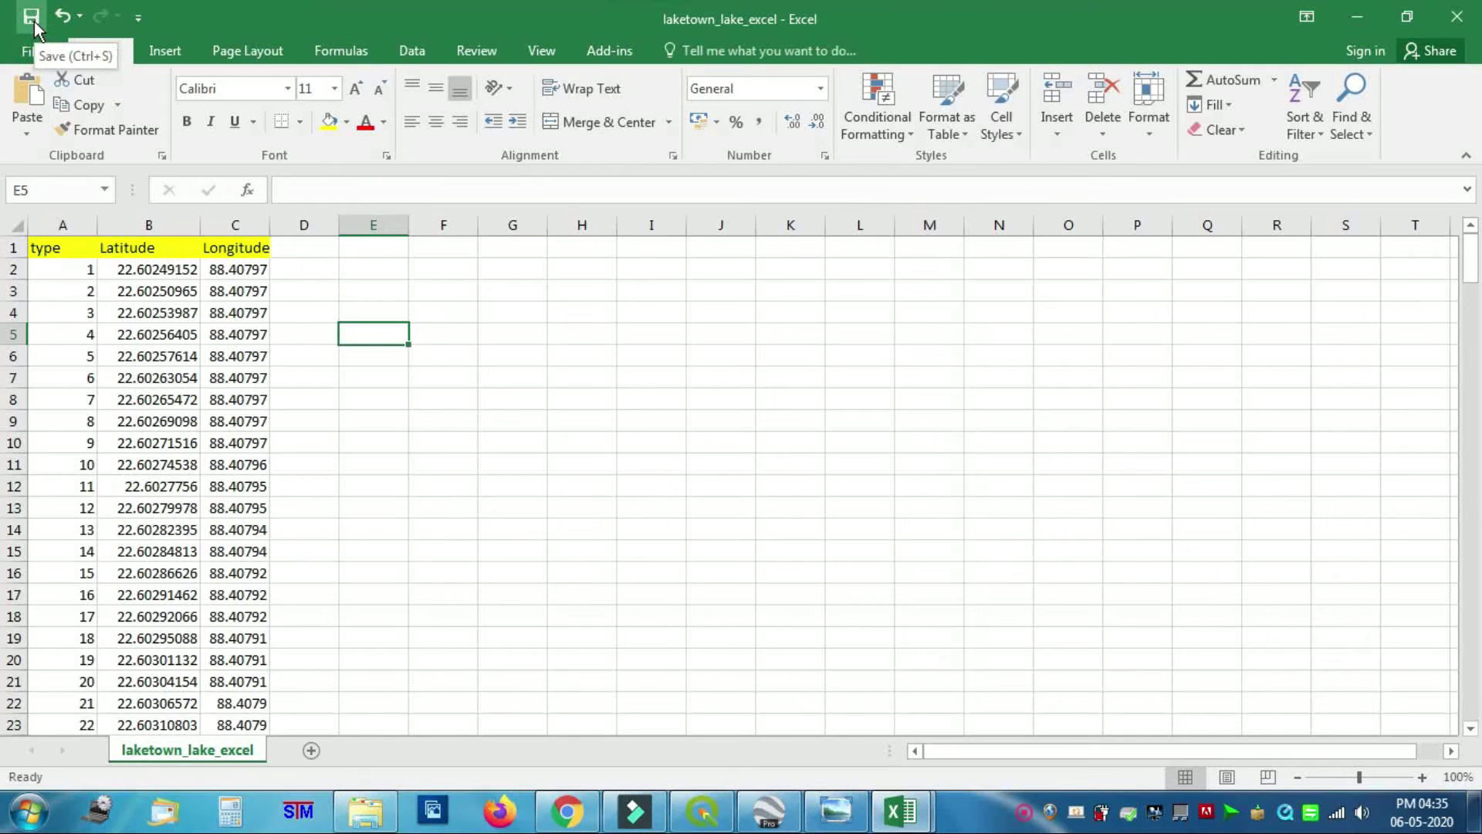
{"action": "left_click", "coordinate": [32, 16]}
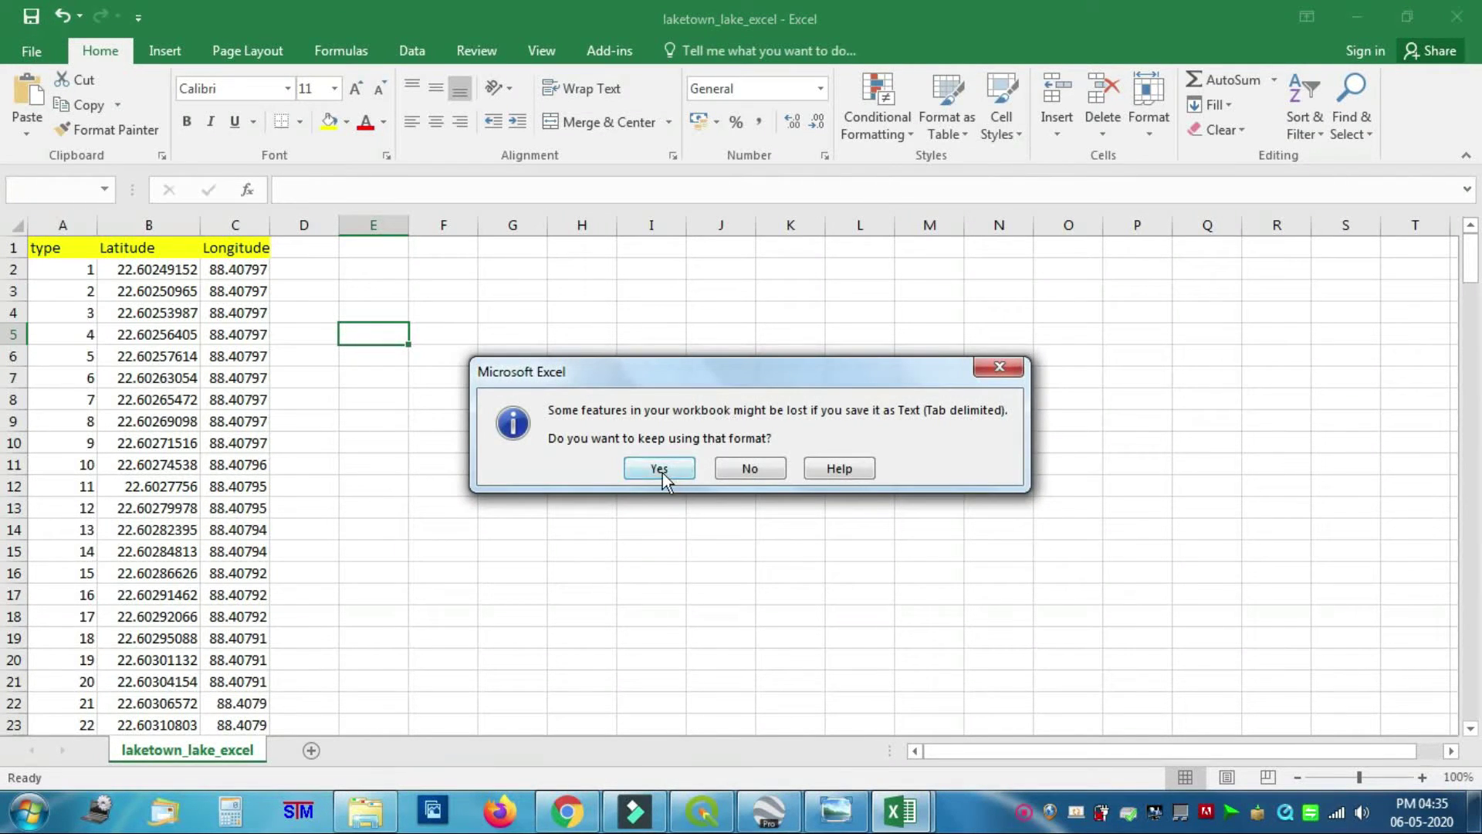
{"action": "left_click", "coordinate": [658, 469]}
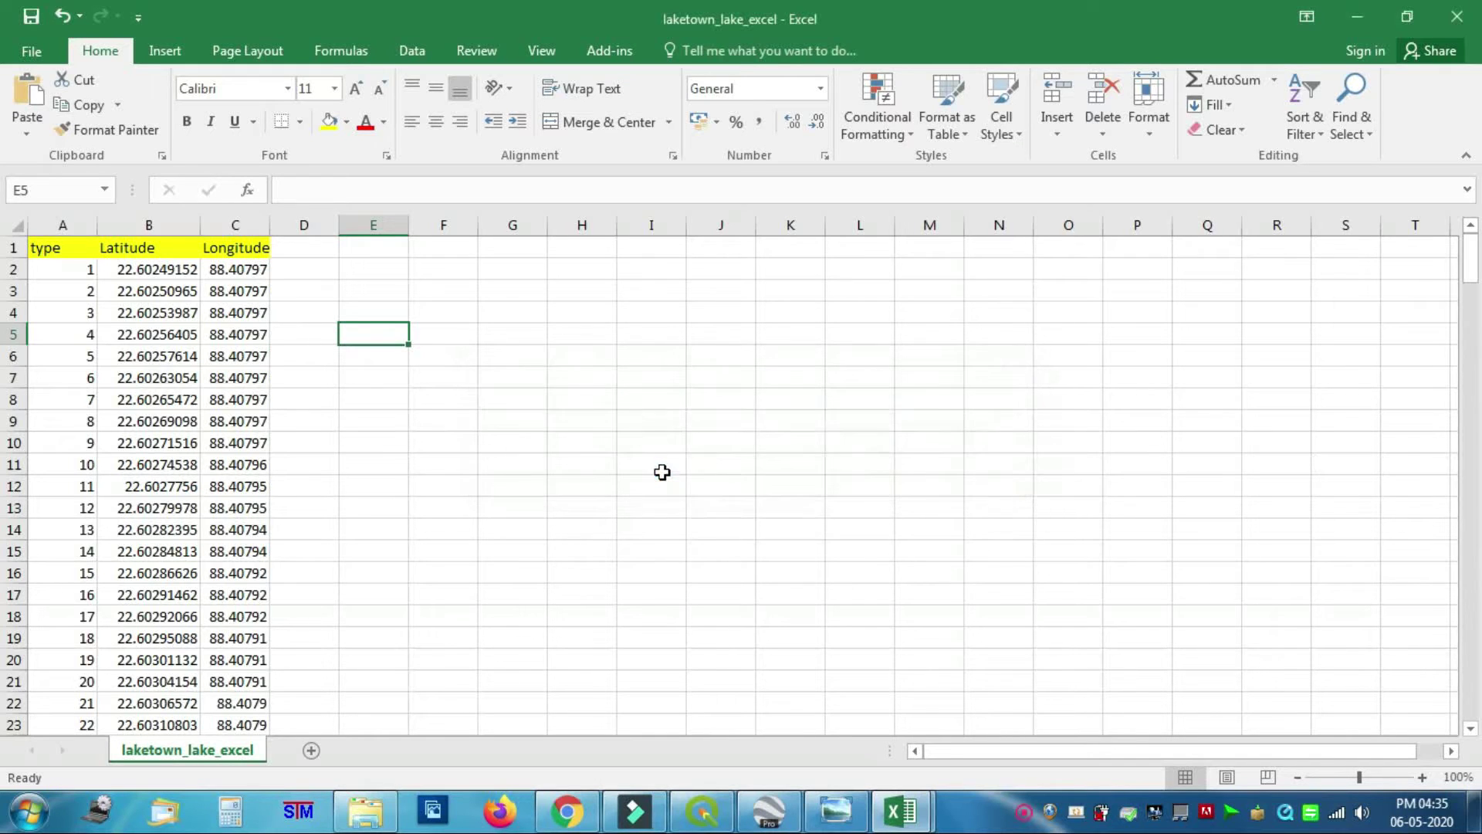
Save a copy of the sheet as laketown_lake_excel in CSV (Comma delimited) format in the Desktop's Digitization folder.
{"action": "left_click", "coordinate": [31, 51]}
{"action": "left_click", "coordinate": [62, 270]}
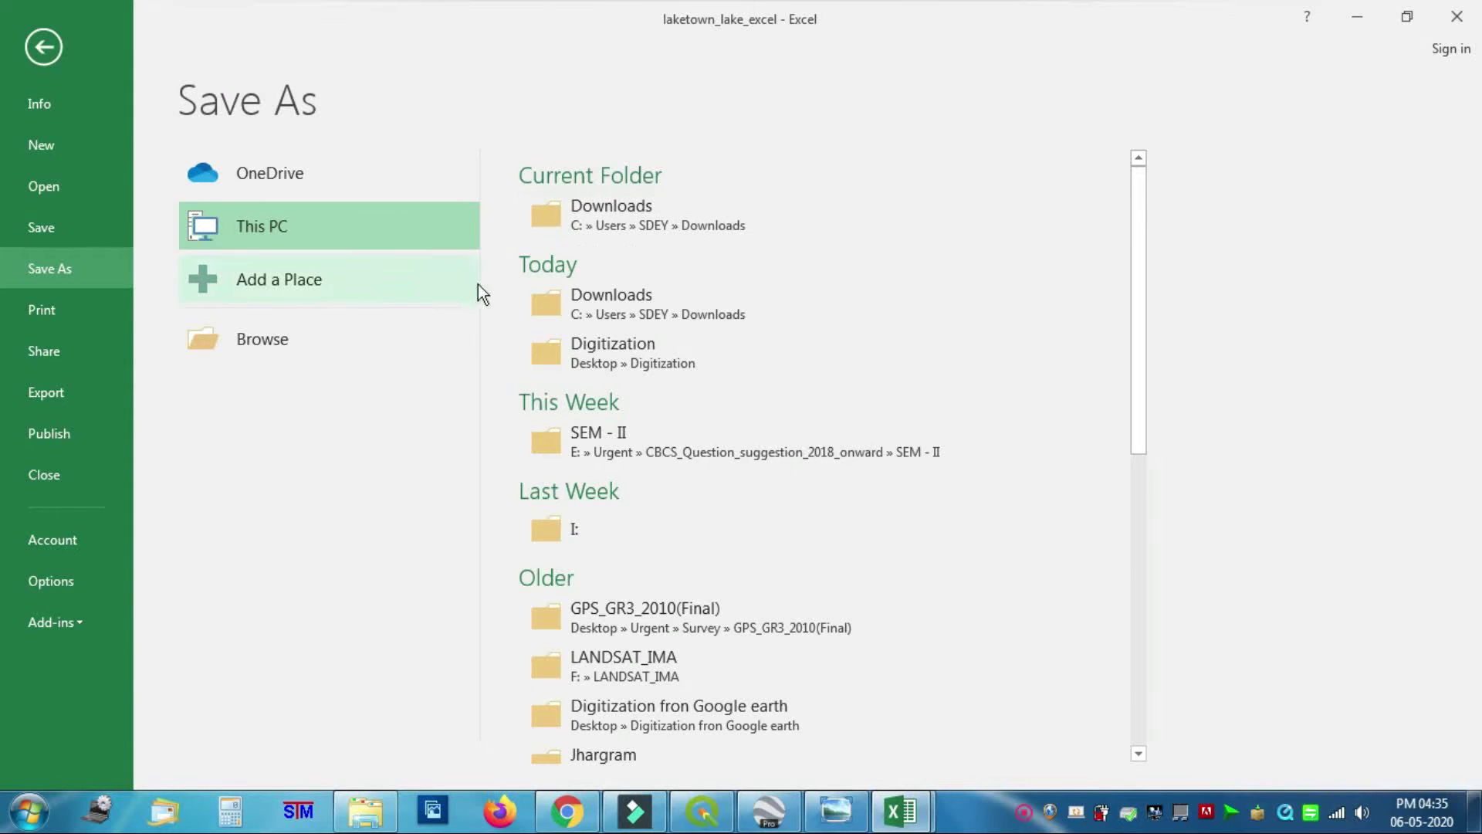
{"action": "left_click", "coordinate": [258, 341]}
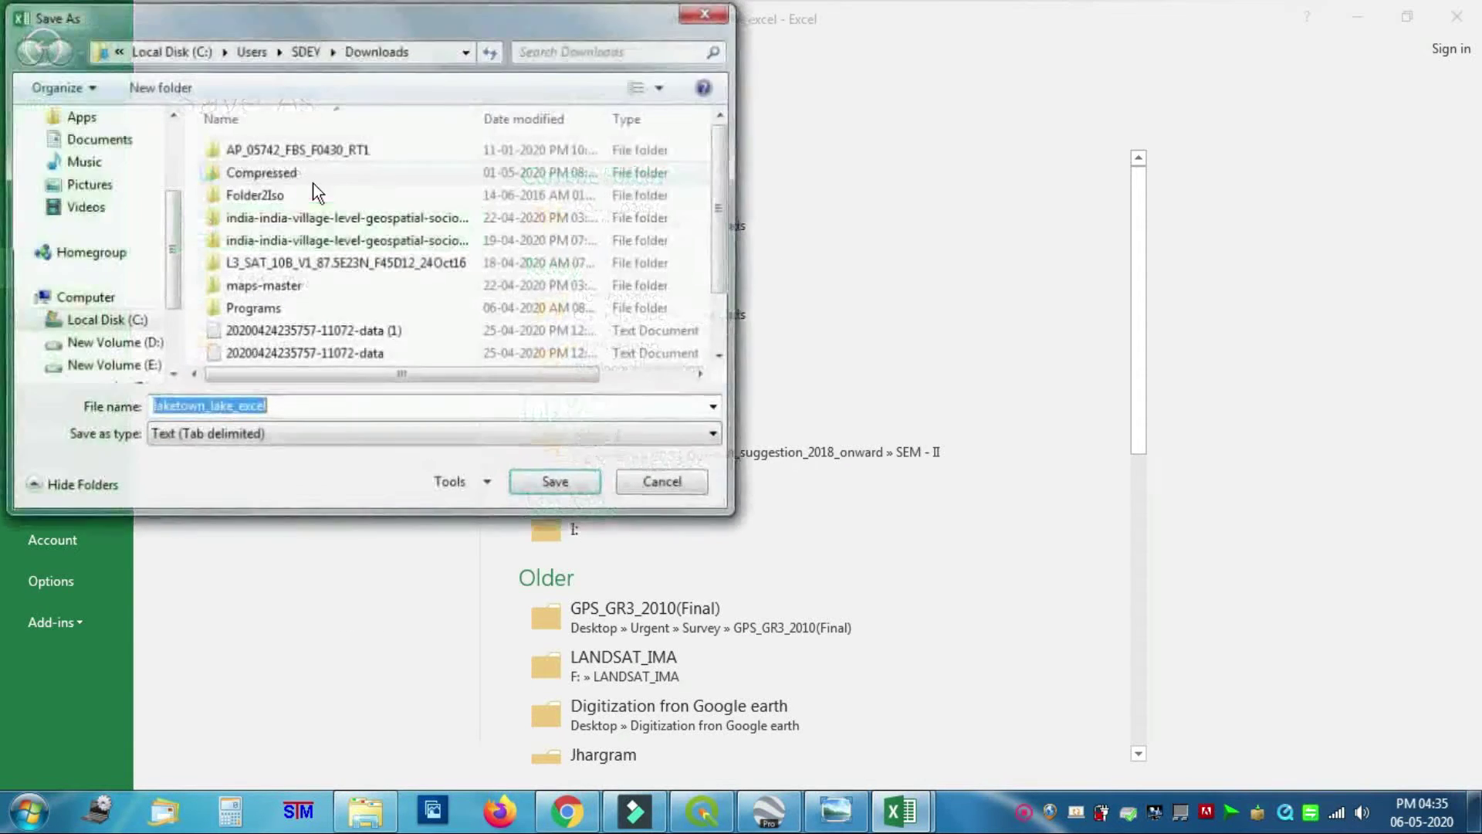
{"action": "left_click", "coordinate": [117, 50]}
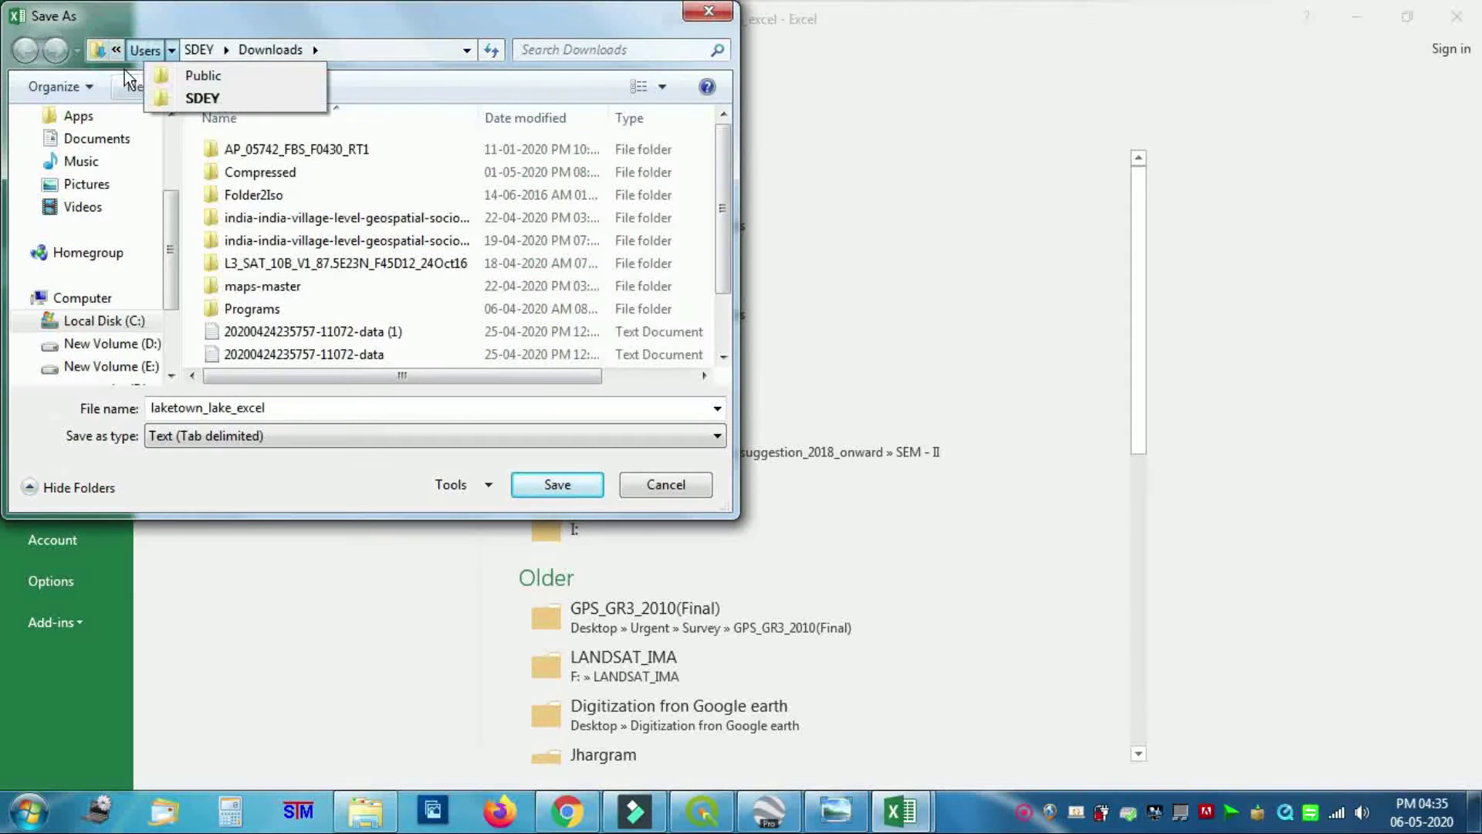
{"action": "left_click", "coordinate": [136, 117]}
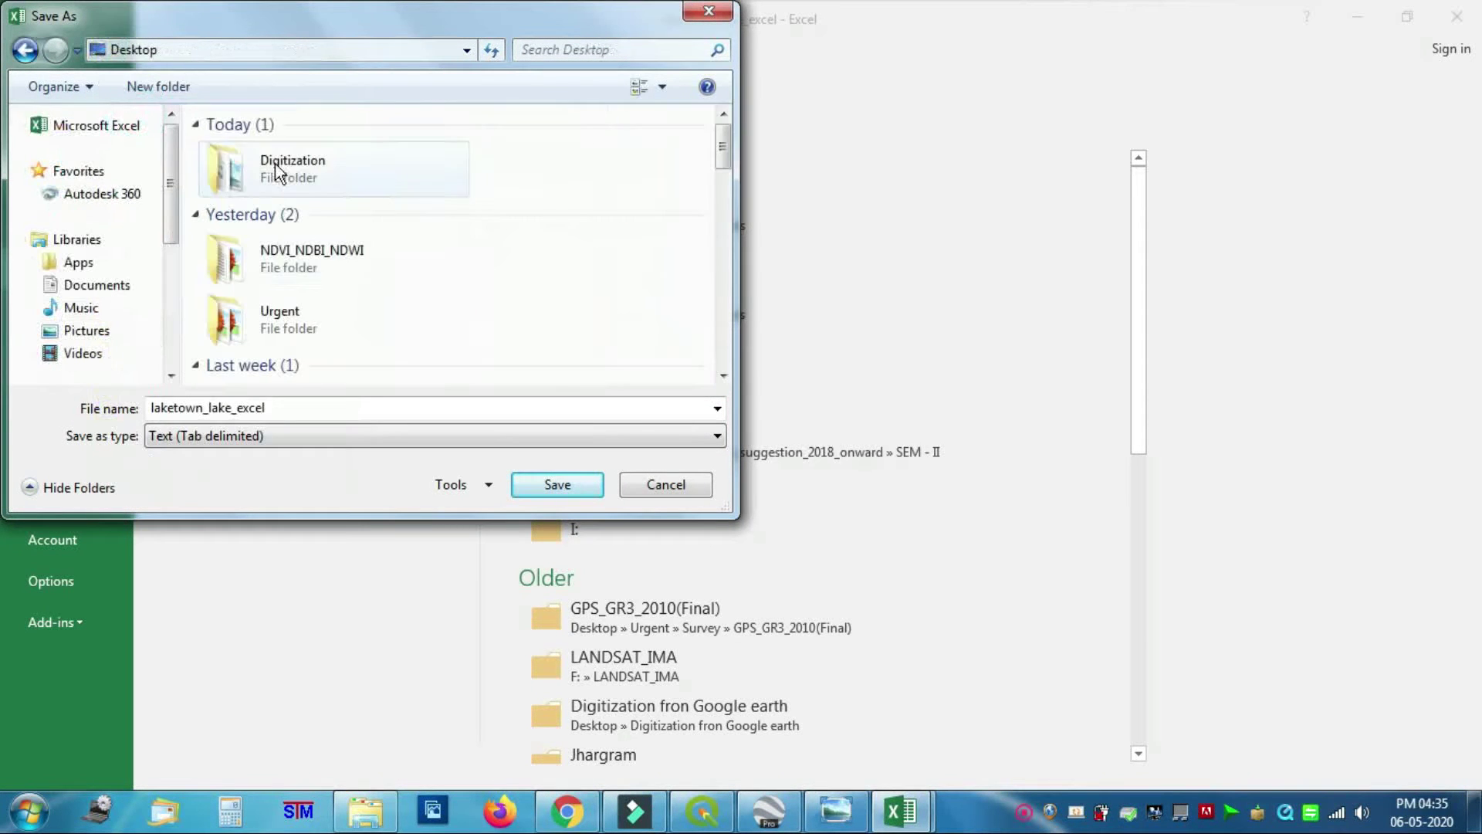
{"action": "double_click", "coordinate": [276, 165]}
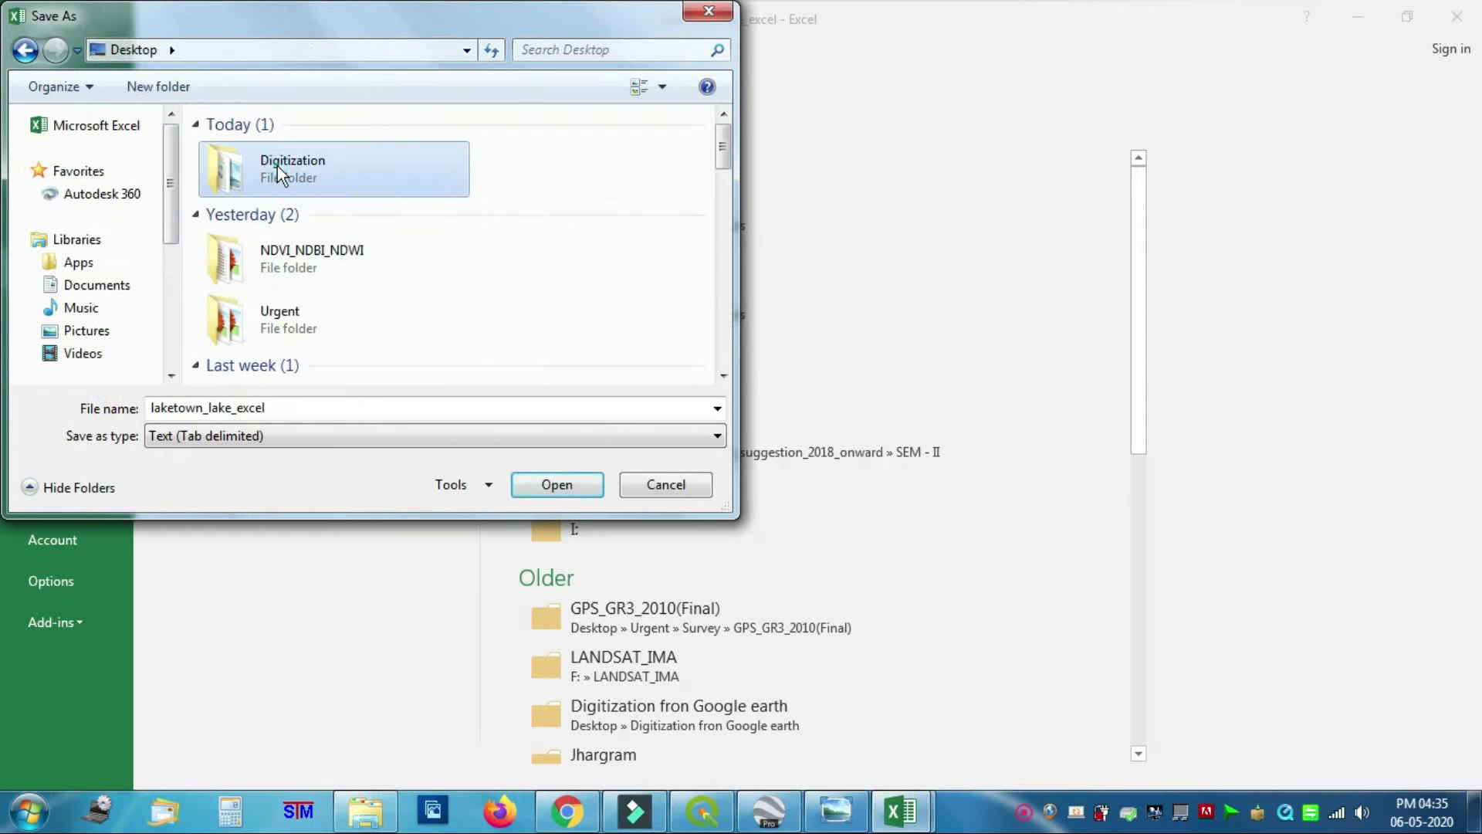
{"action": "left_click", "coordinate": [281, 404]}
{"action": "left_click", "coordinate": [285, 409]}
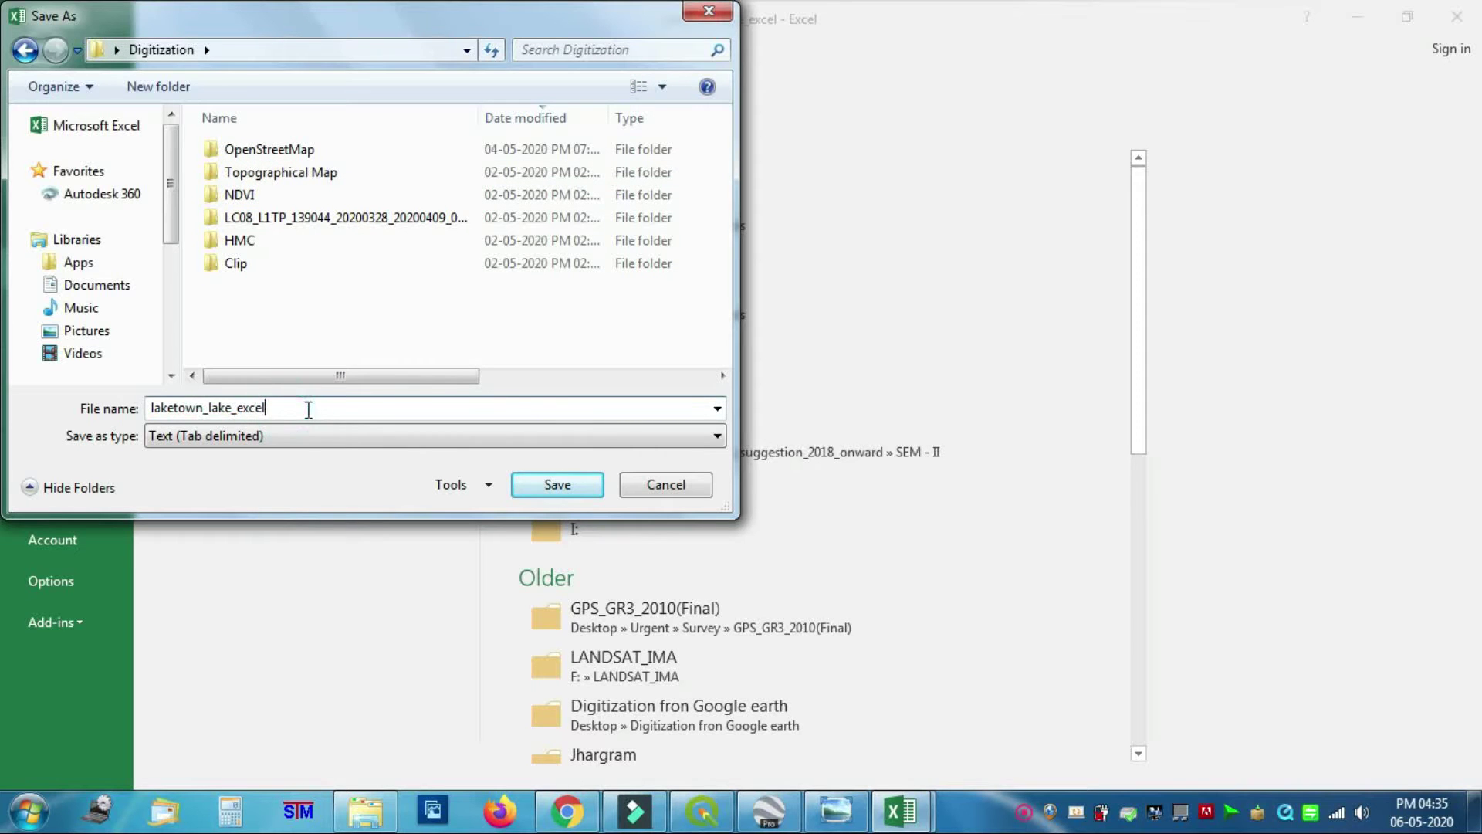
{"action": "left_click", "coordinate": [258, 441]}
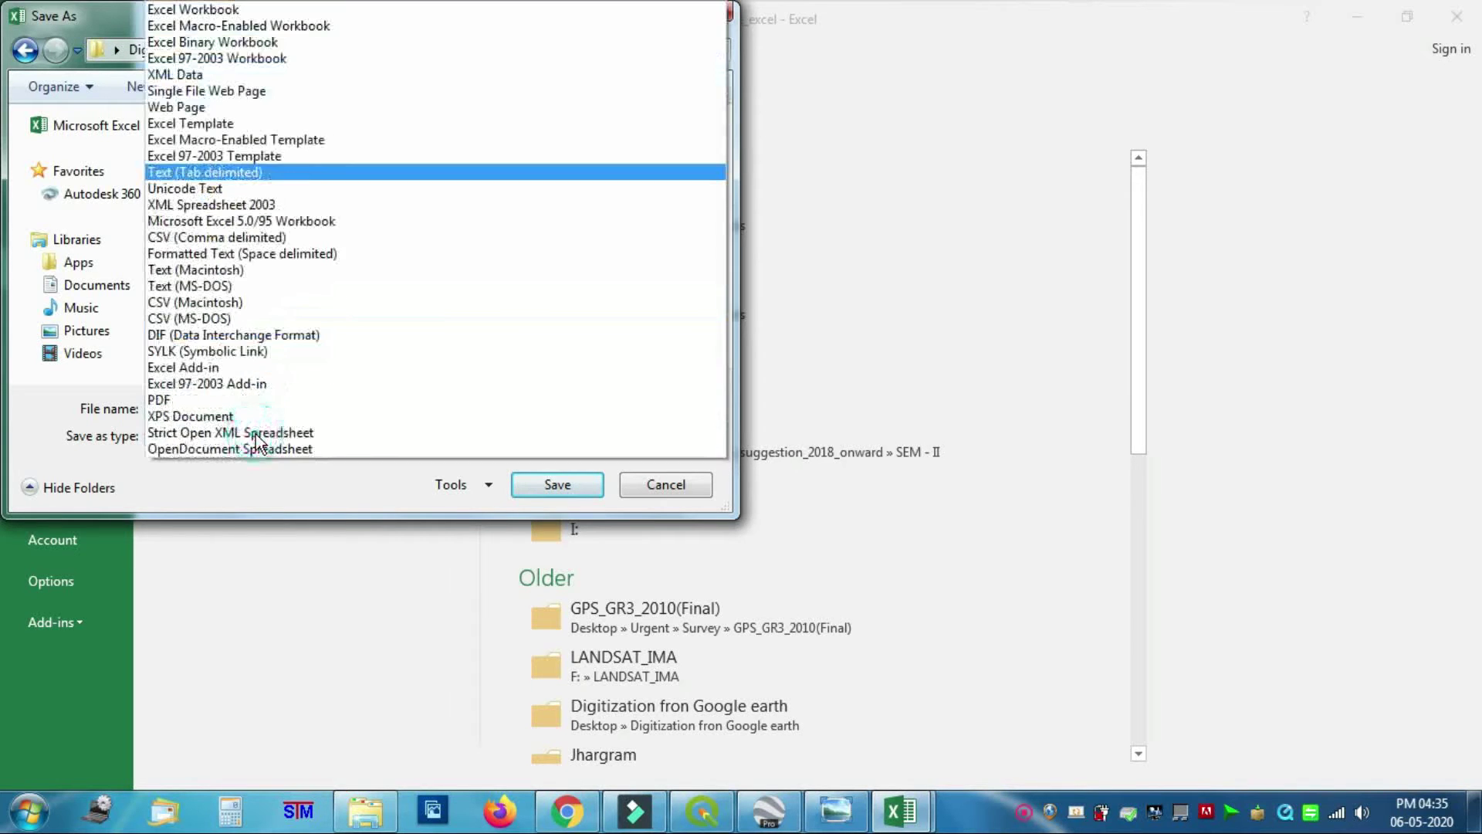
{"action": "left_click", "coordinate": [218, 239]}
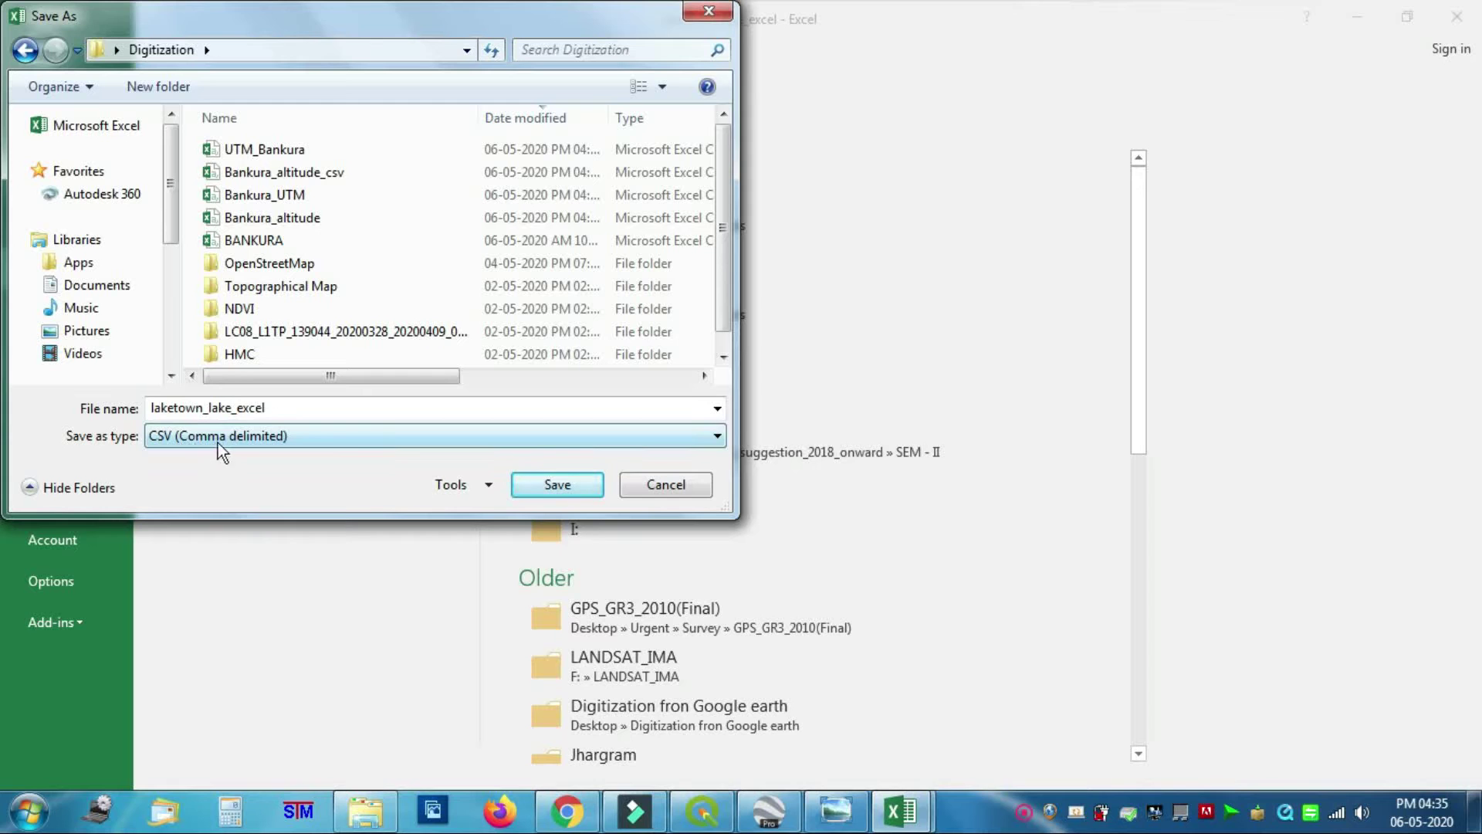
{"action": "left_click", "coordinate": [552, 483]}
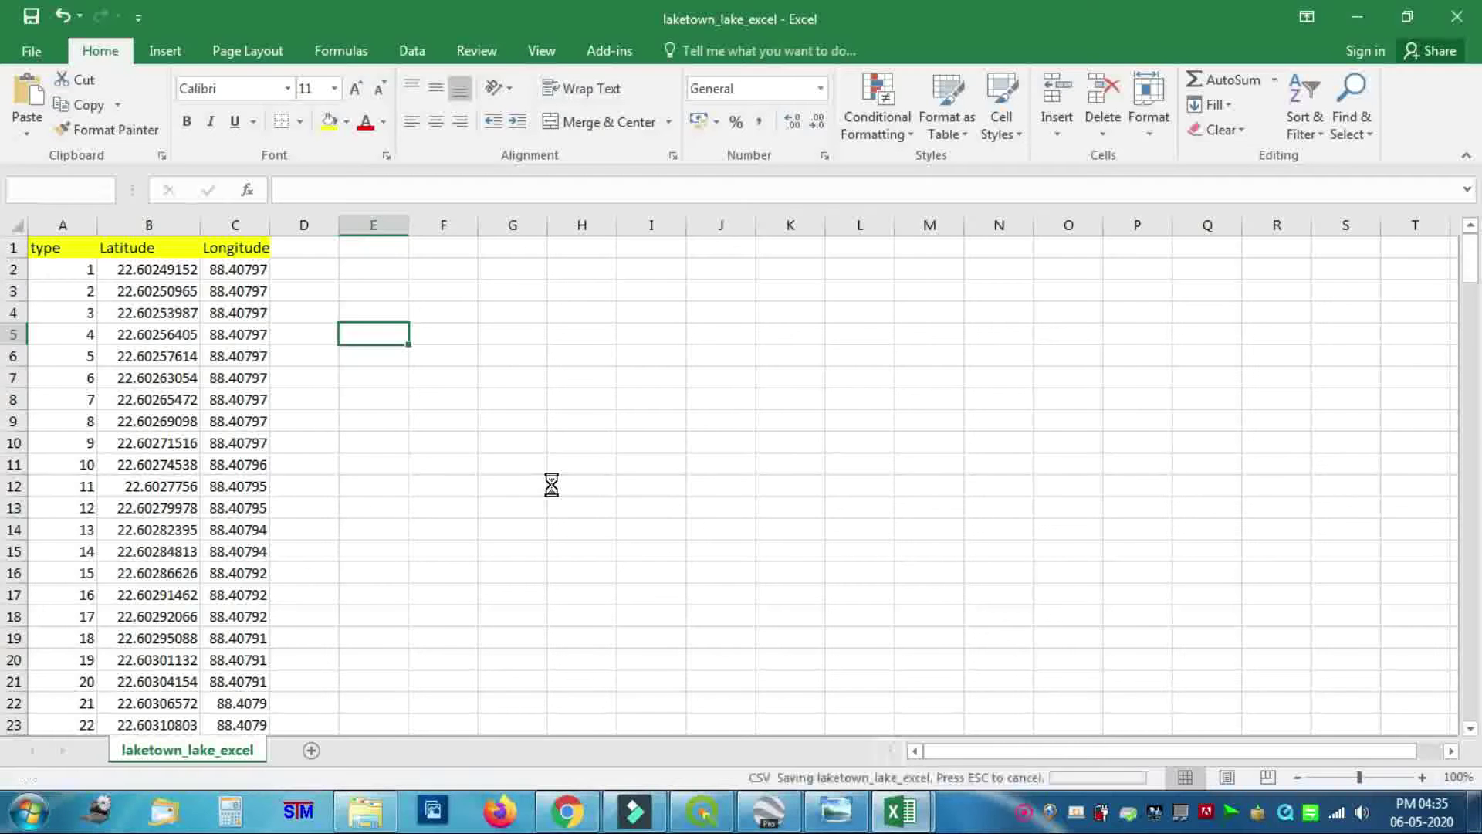
{"action": "left_click", "coordinate": [663, 468]}
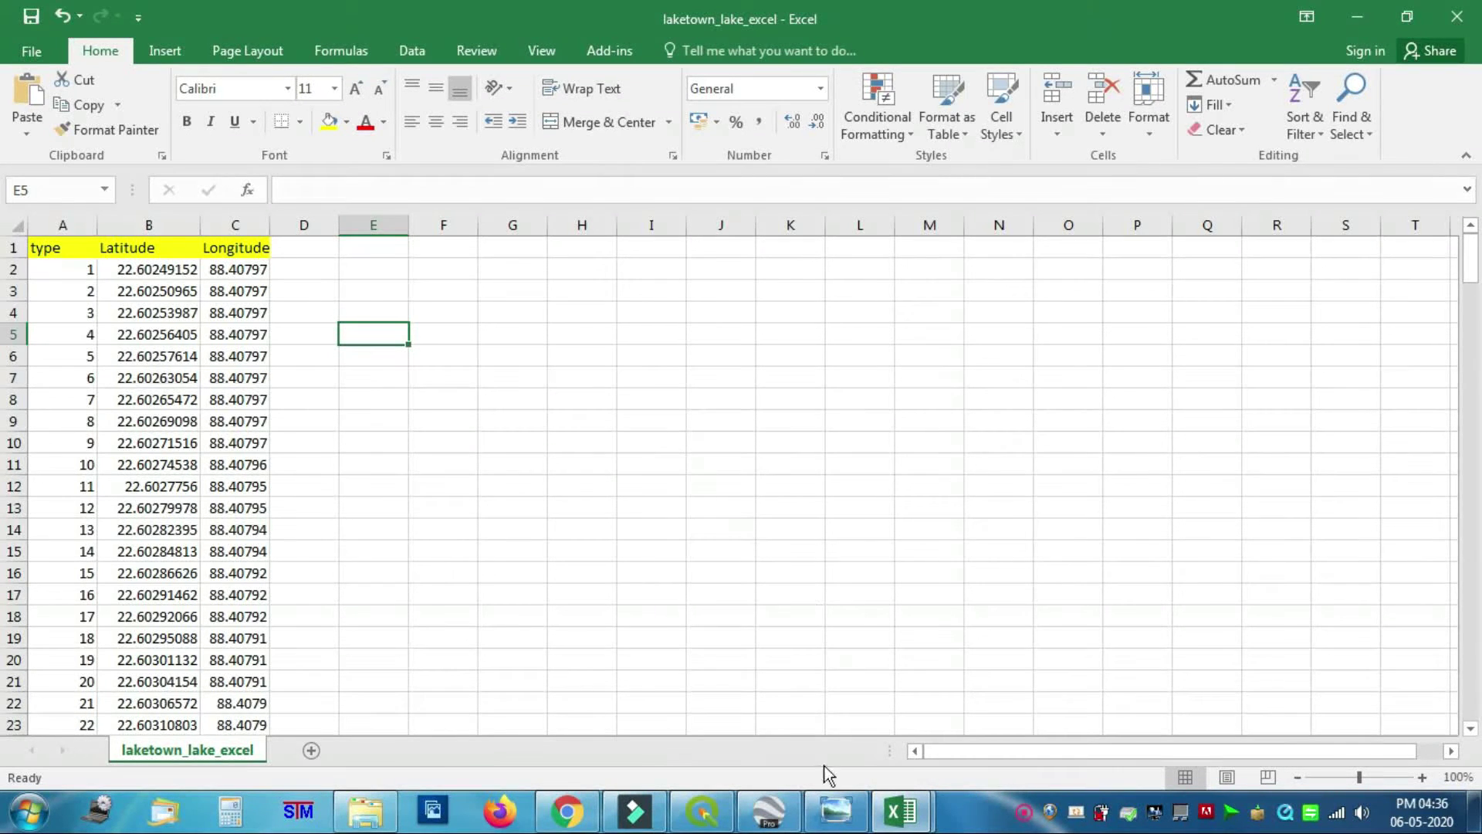
Switch to QGIS and choose laketown_lake_excel.csv from the Digitization folder as the source for a delimited text layer.
{"action": "left_click", "coordinate": [722, 812]}
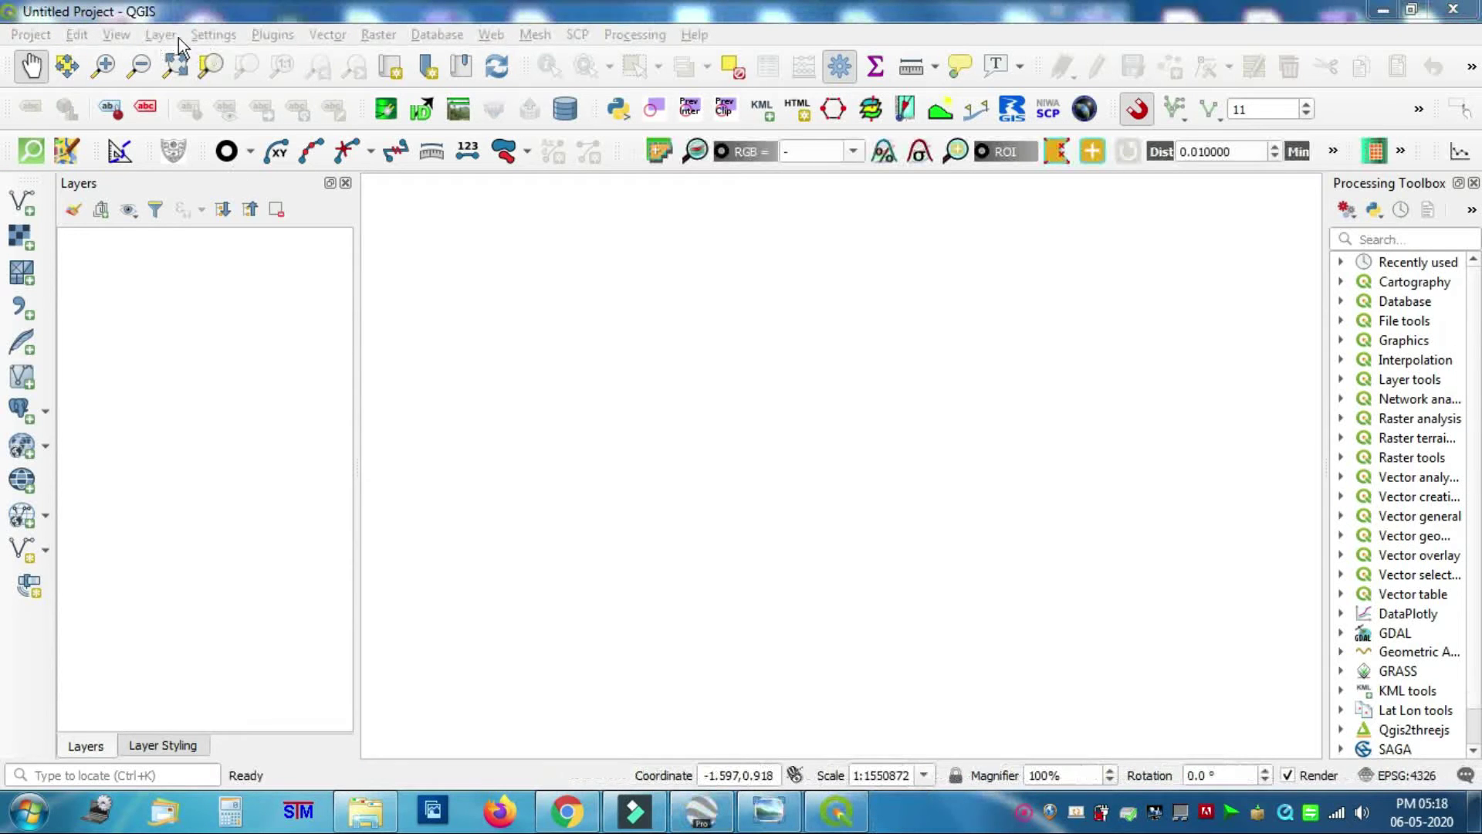
{"action": "left_click", "coordinate": [173, 35]}
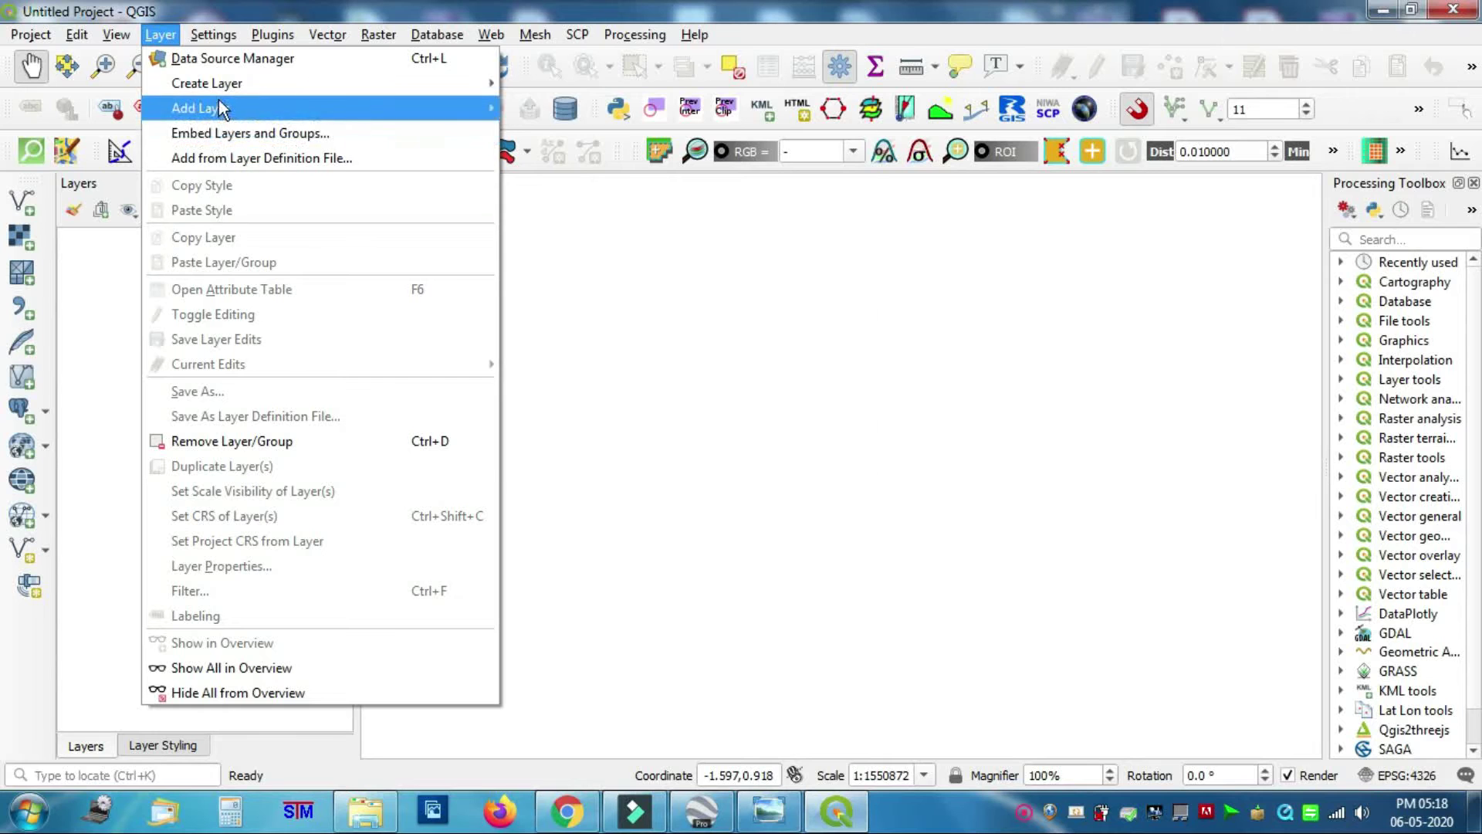
{"action": "mouse_move", "coordinate": [364, 108]}
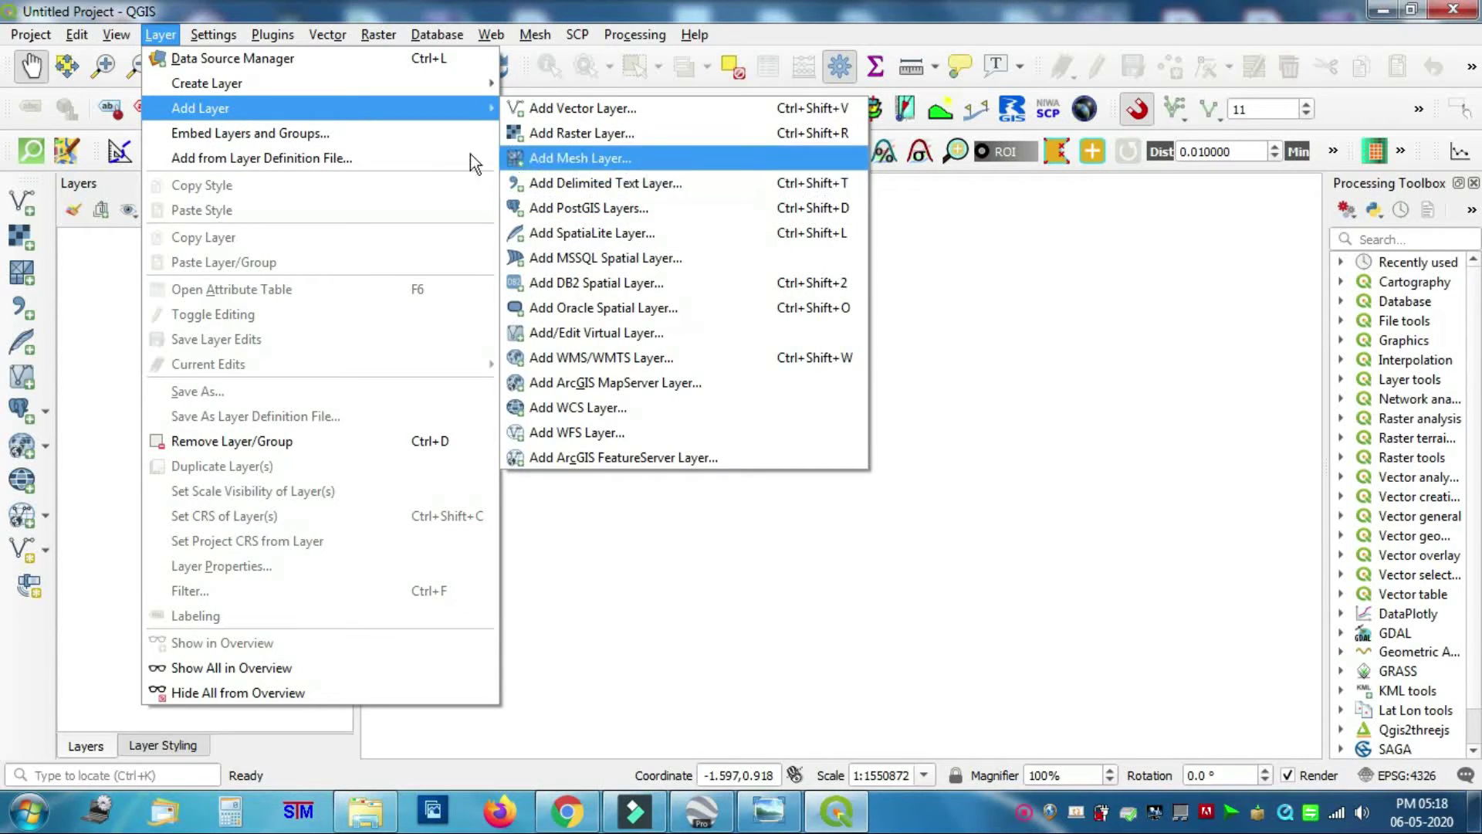
{"action": "left_click", "coordinate": [392, 32]}
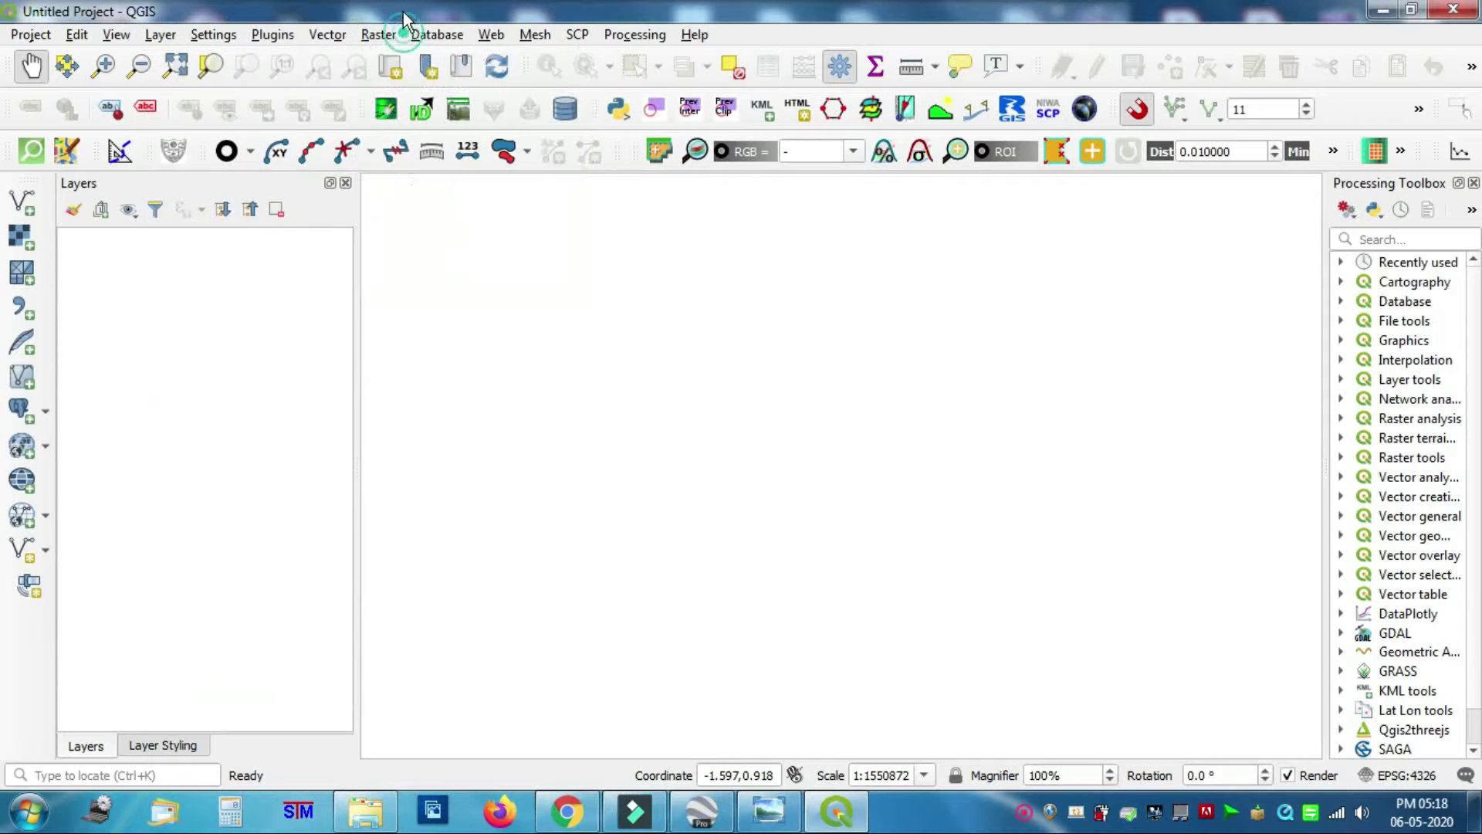
{"action": "left_click", "coordinate": [30, 308]}
{"action": "left_click", "coordinate": [1230, 140]}
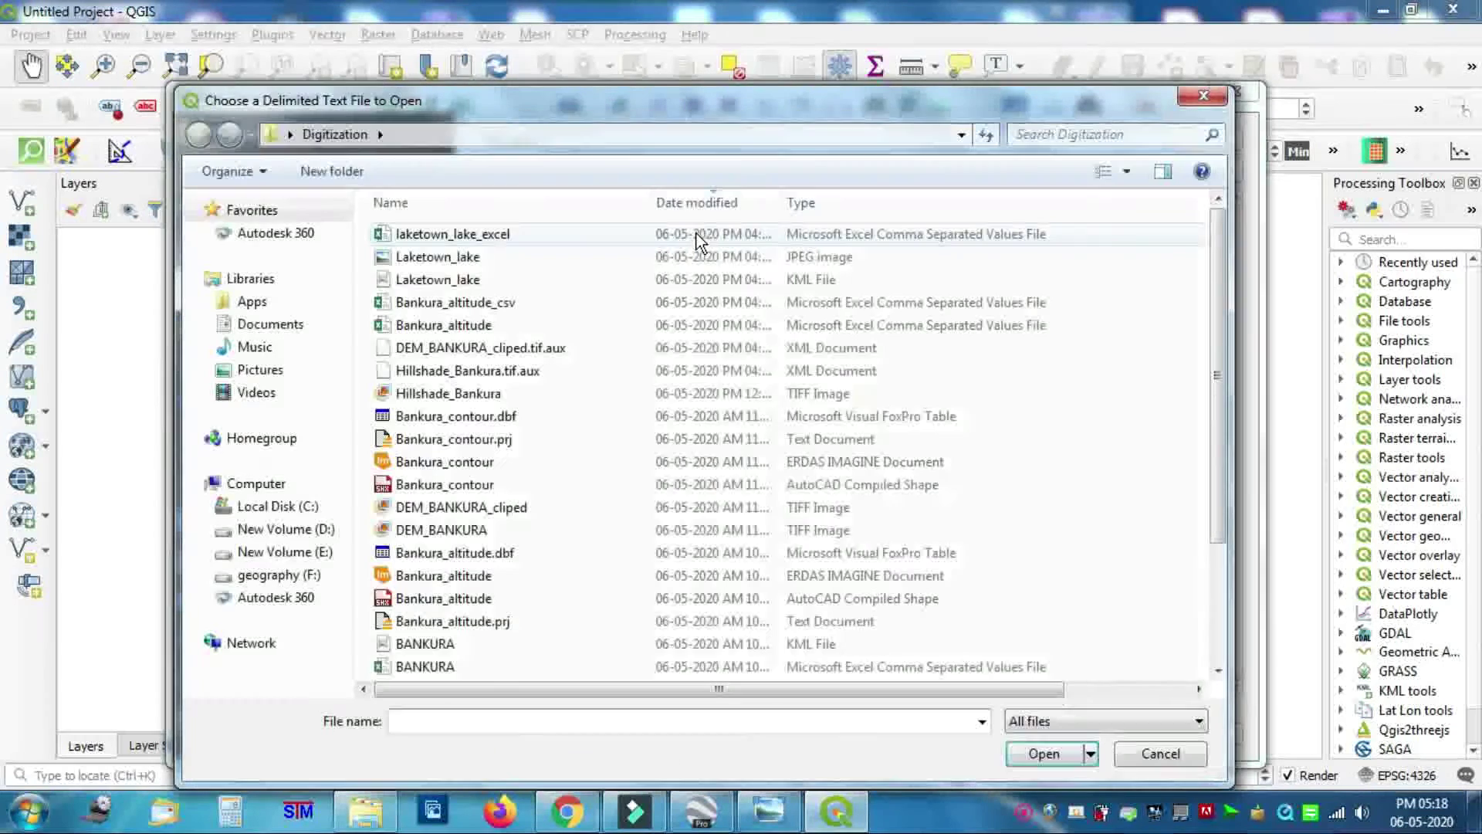
{"action": "left_click", "coordinate": [467, 238]}
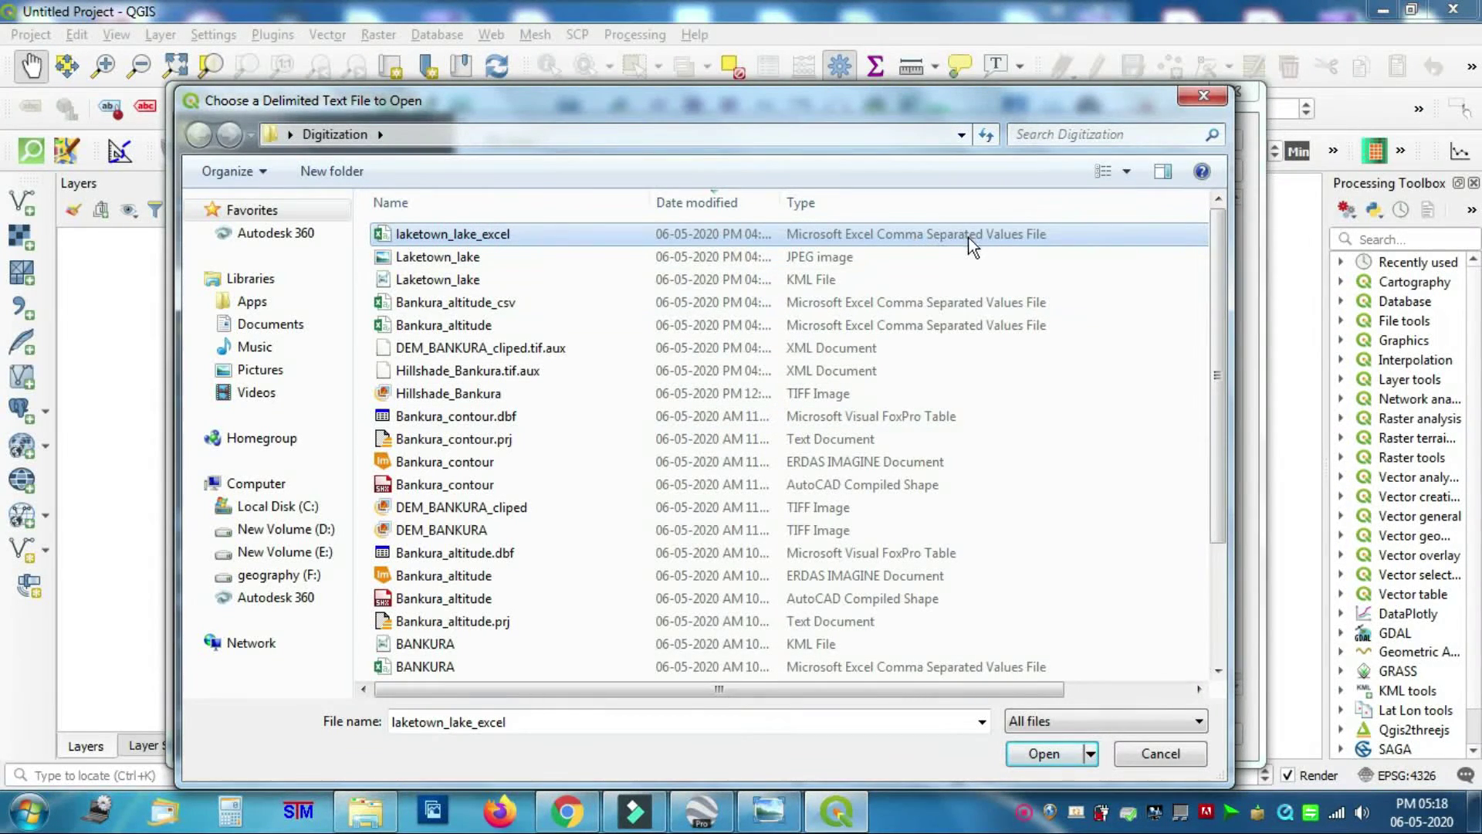
{"action": "left_click", "coordinate": [1036, 754]}
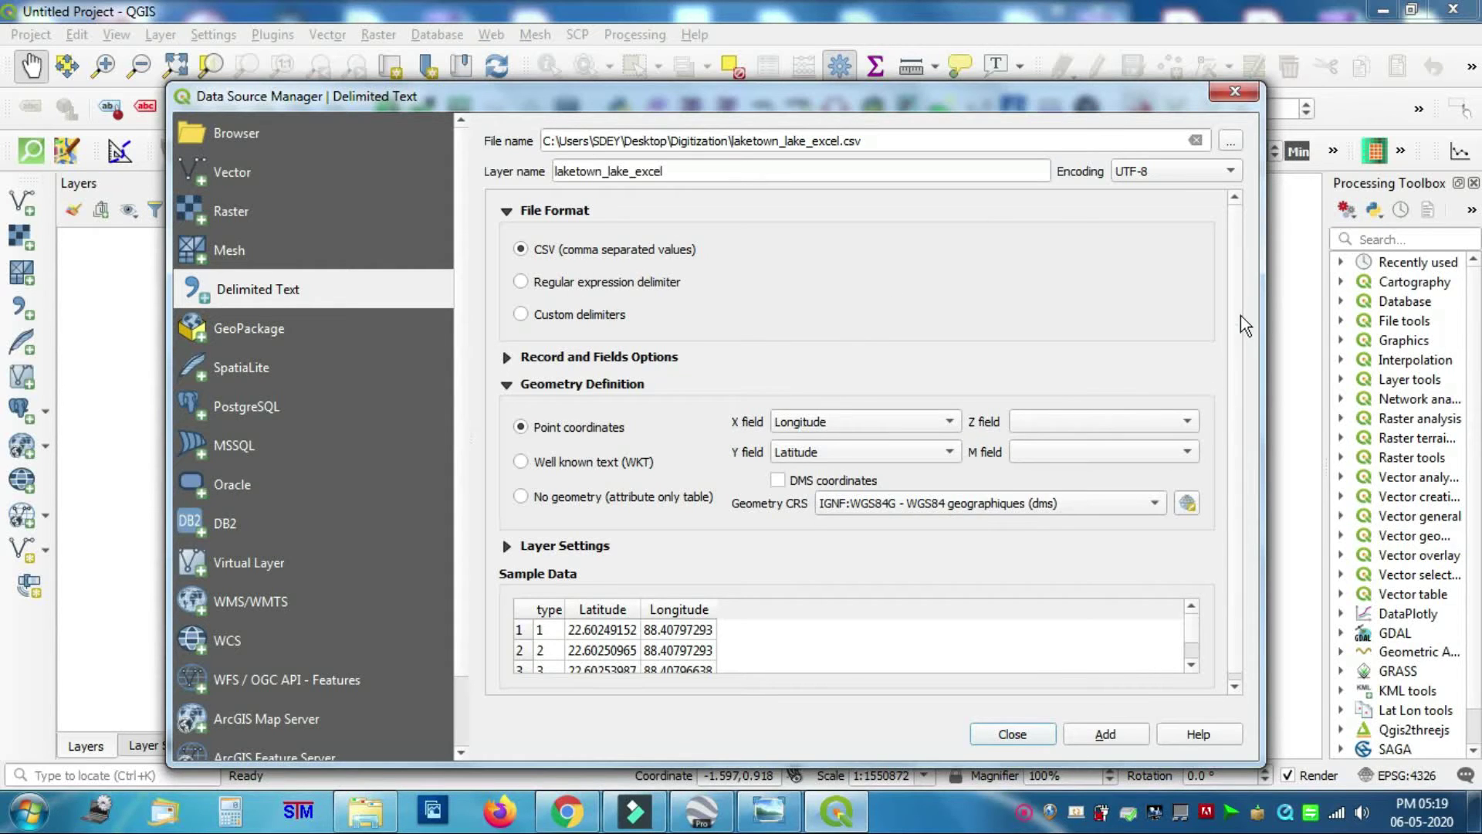
Open the geometry CRS selector, filter it for WGS 84 and select the recently used WGS84 geographiques (dms).
{"action": "scroll", "coordinate": [1239, 321], "scroll_direction": "down", "scroll_amount": 1}
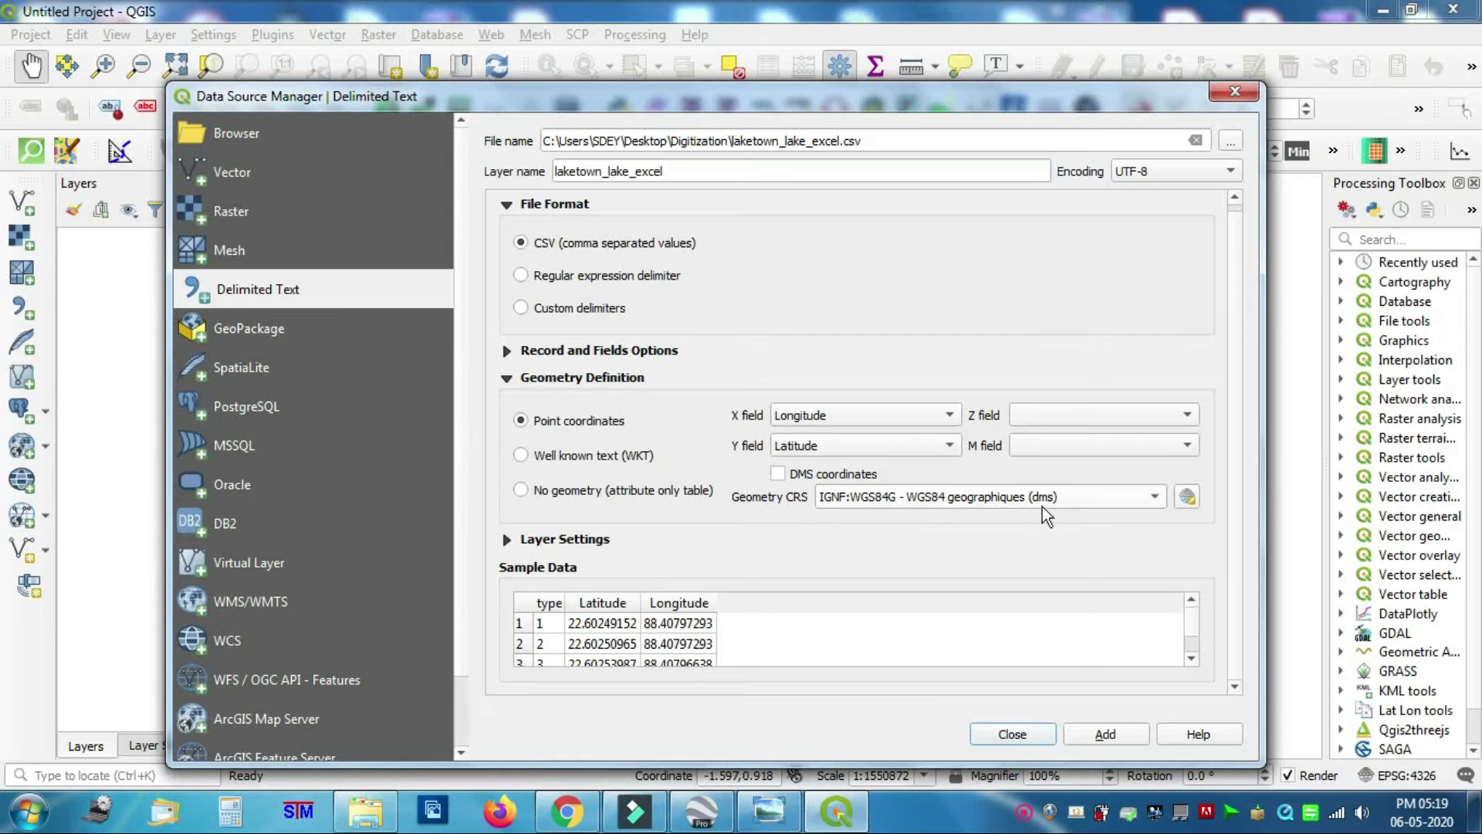
{"action": "left_click", "coordinate": [1192, 499]}
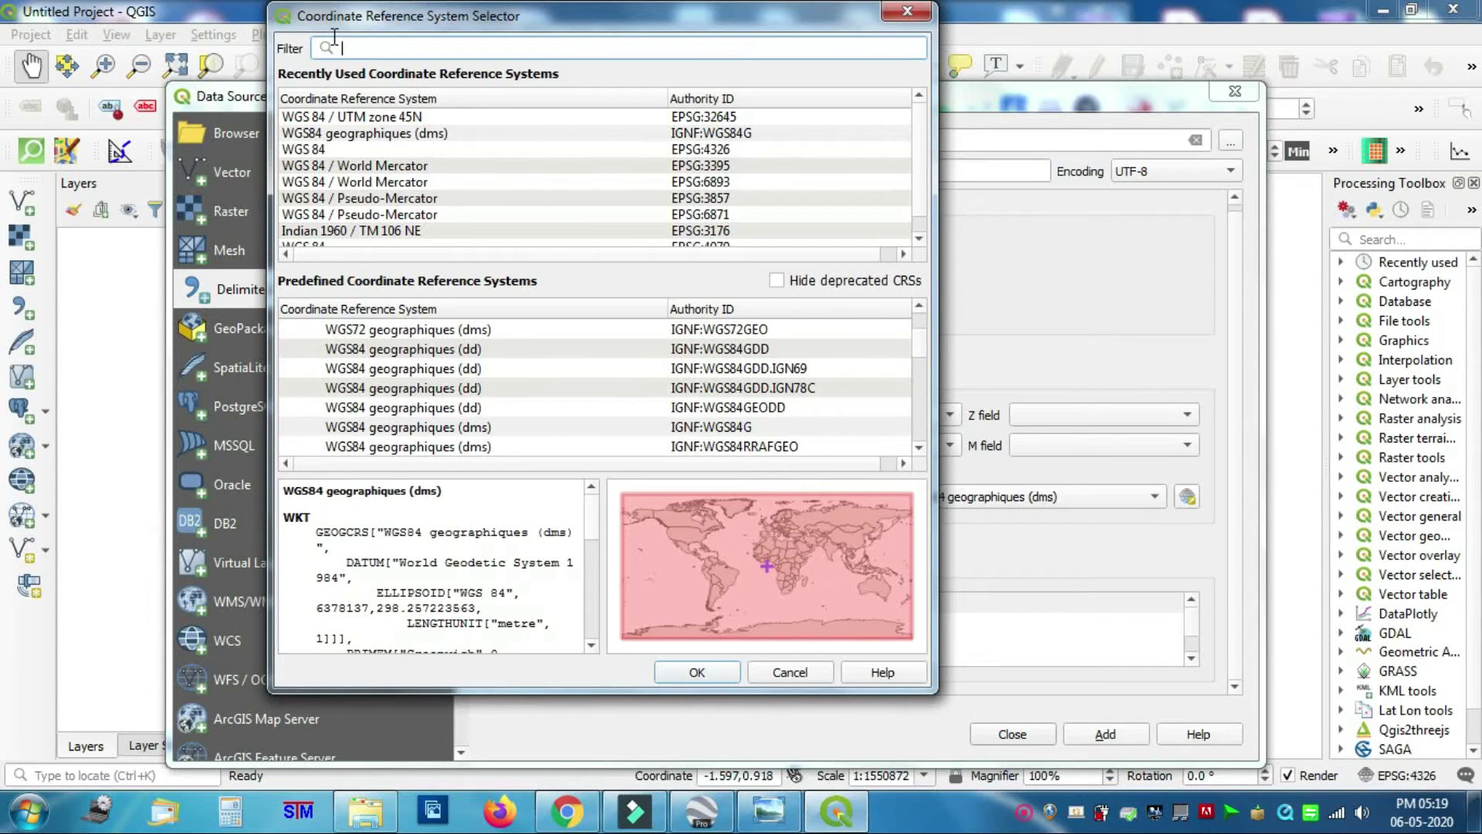
{"action": "type", "text": "WGS"}
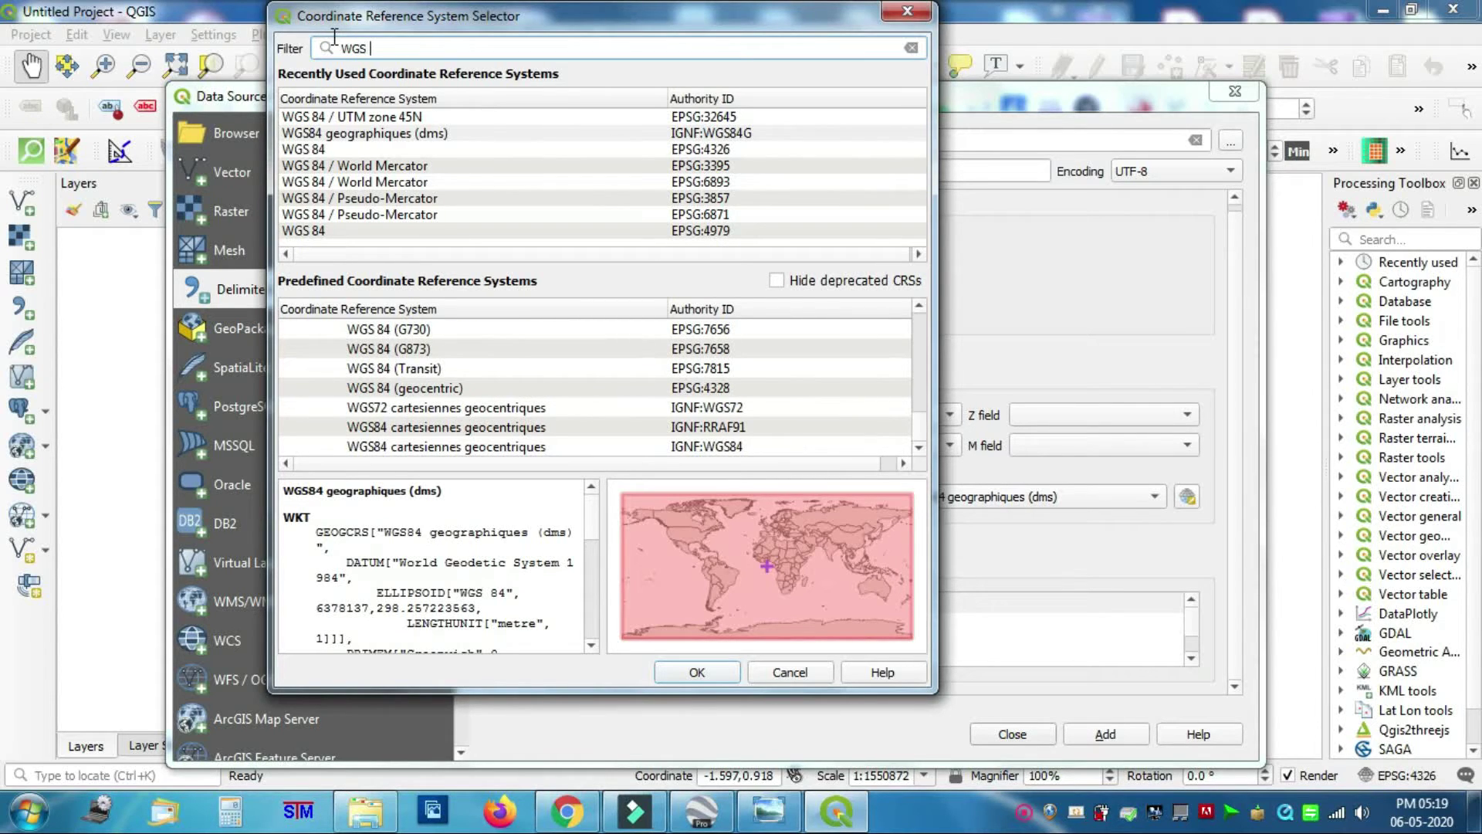
{"action": "type", "text": " 84"}
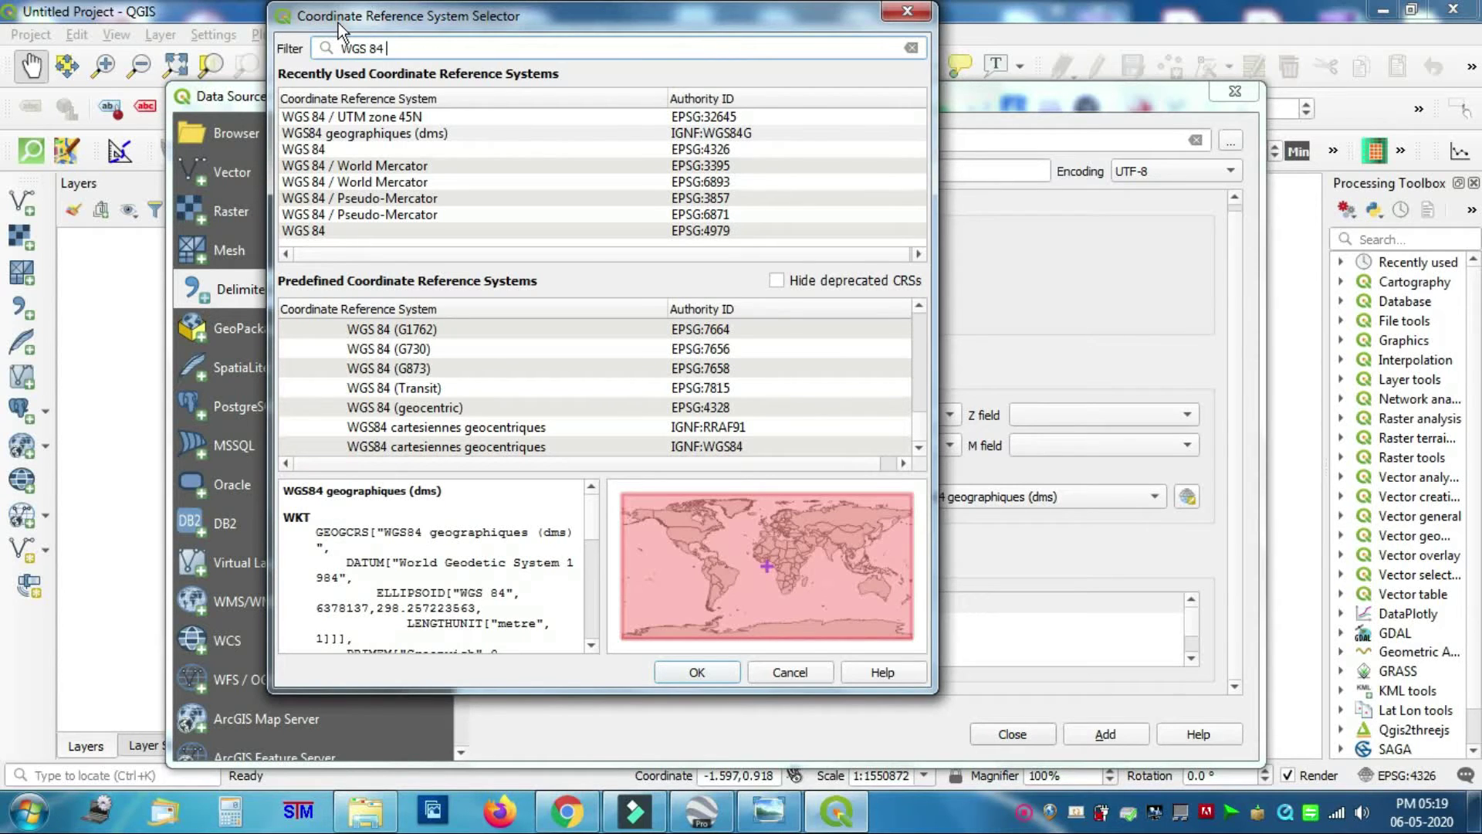
{"action": "left_click", "coordinate": [700, 132]}
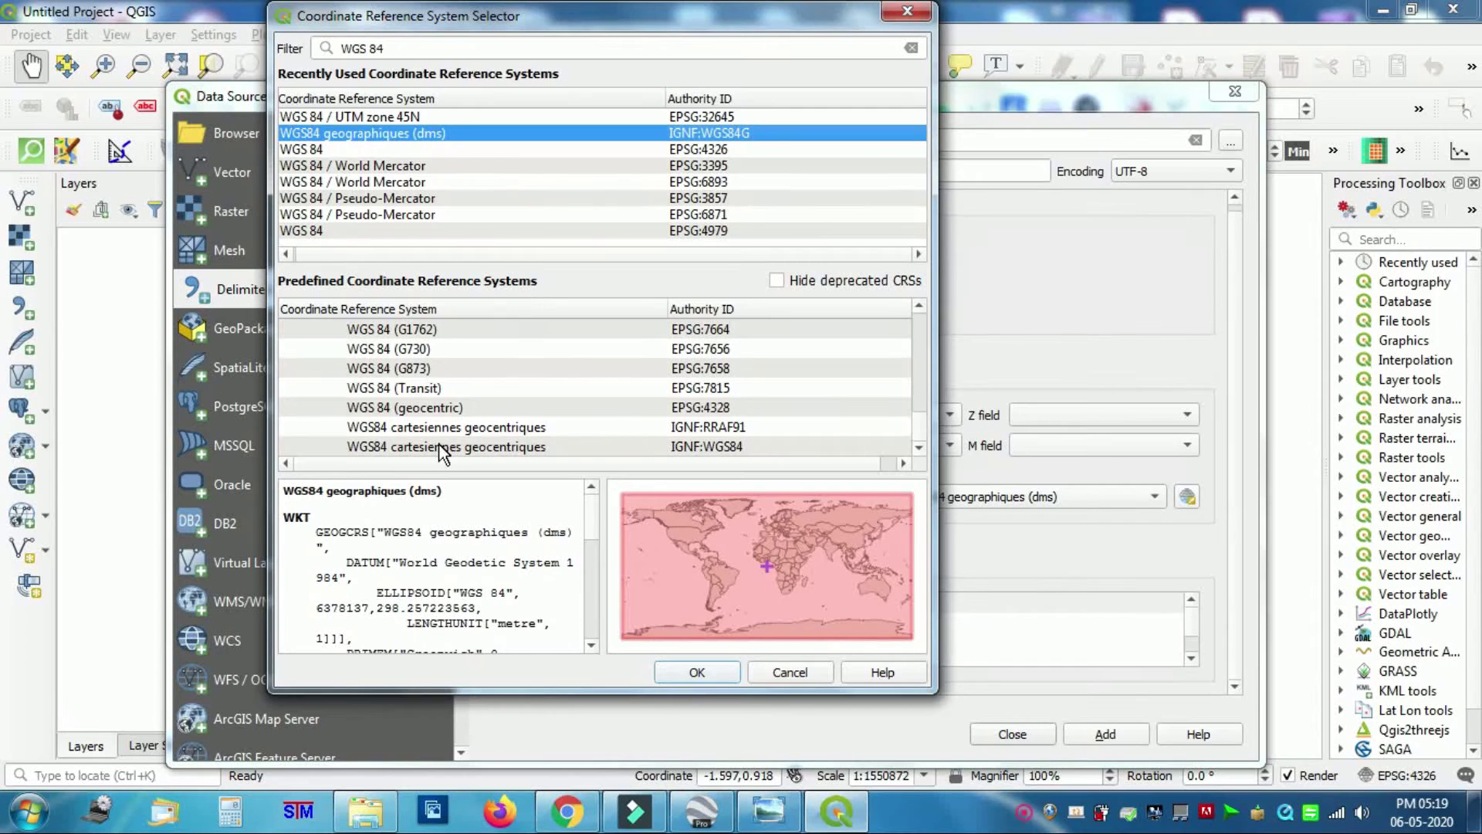
Look through the predefined WGS 84 coordinate reference systems, from the geocentric and UTM entries back up to the geographic ones.
{"action": "left_click_drag", "start_coordinate": [924, 429], "coordinate": [929, 432]}
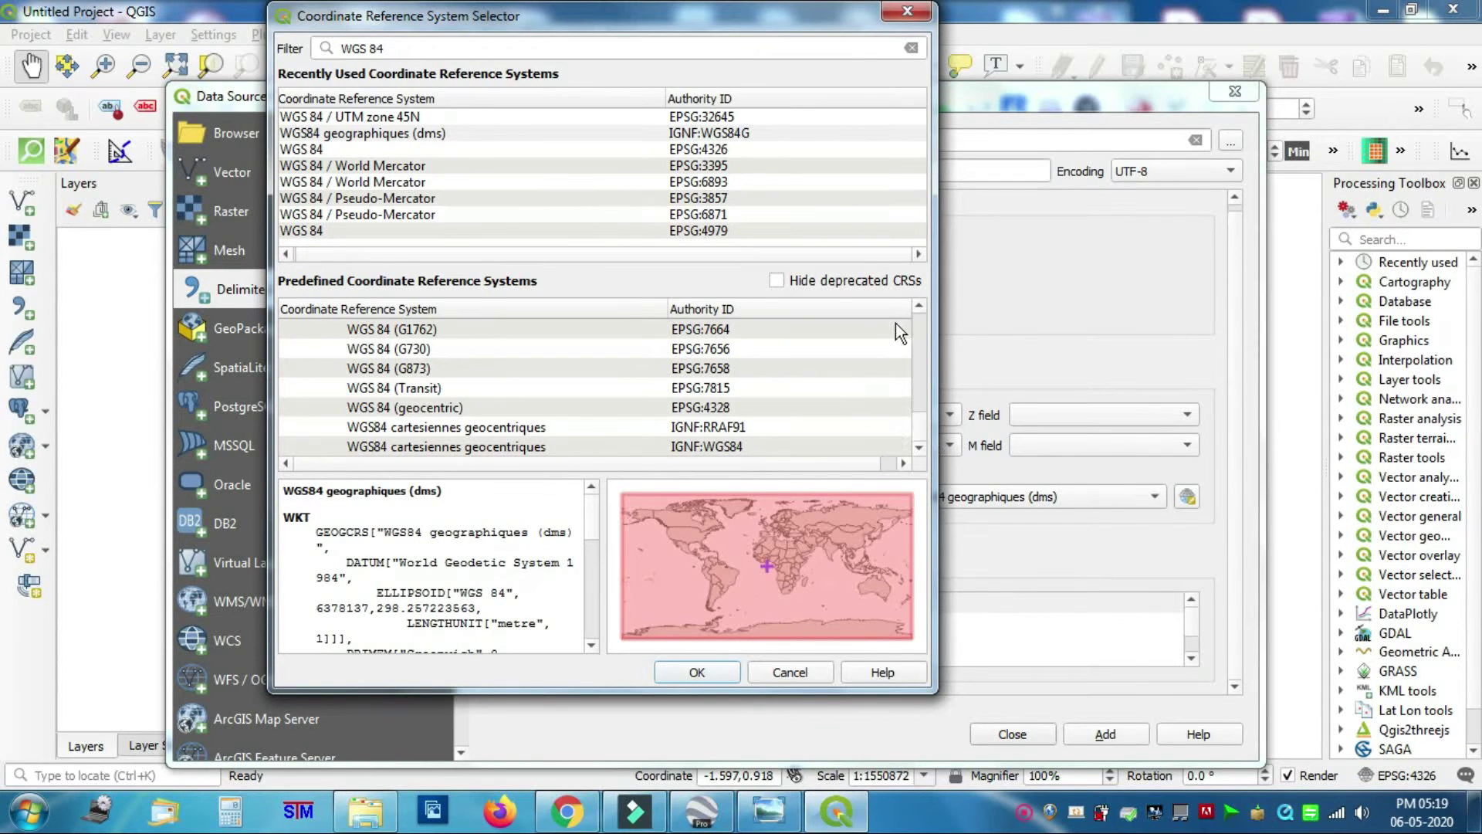
{"action": "left_click", "coordinate": [919, 306]}
{"action": "left_click", "coordinate": [920, 306]}
{"action": "left_click", "coordinate": [920, 305]}
{"action": "left_click", "coordinate": [919, 305]}
{"action": "left_click", "coordinate": [919, 306]}
{"action": "left_click", "coordinate": [919, 306]}
{"action": "left_click", "coordinate": [920, 305]}
{"action": "left_click", "coordinate": [919, 305]}
{"action": "left_click", "coordinate": [919, 306]}
{"action": "left_click", "coordinate": [919, 306]}
{"action": "left_click", "coordinate": [919, 305]}
{"action": "left_click", "coordinate": [919, 306]}
{"action": "left_click", "coordinate": [919, 306]}
{"action": "left_click", "coordinate": [919, 305]}
{"action": "left_click", "coordinate": [919, 305]}
{"action": "left_click", "coordinate": [919, 306]}
{"action": "left_click", "coordinate": [919, 306]}
{"action": "left_click", "coordinate": [920, 305]}
{"action": "left_click", "coordinate": [919, 306]}
{"action": "left_click", "coordinate": [919, 306]}
{"action": "left_click", "coordinate": [919, 306]}
{"action": "left_click", "coordinate": [919, 306]}
{"action": "left_click", "coordinate": [919, 305]}
{"action": "left_click", "coordinate": [919, 306]}
{"action": "left_click", "coordinate": [920, 306]}
{"action": "left_click", "coordinate": [919, 309]}
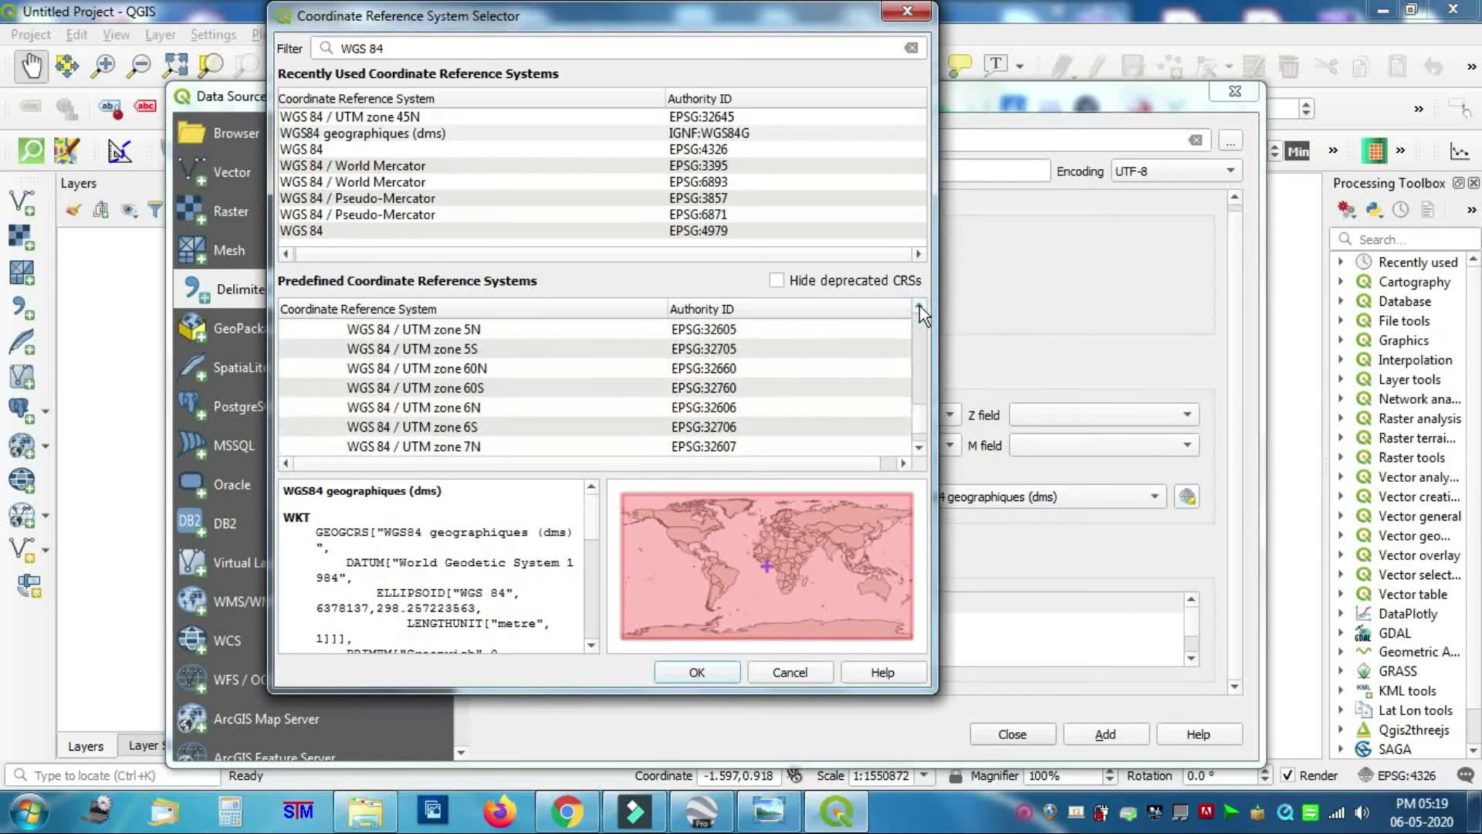
{"action": "left_click_drag", "start_coordinate": [919, 309], "coordinate": [919, 308]}
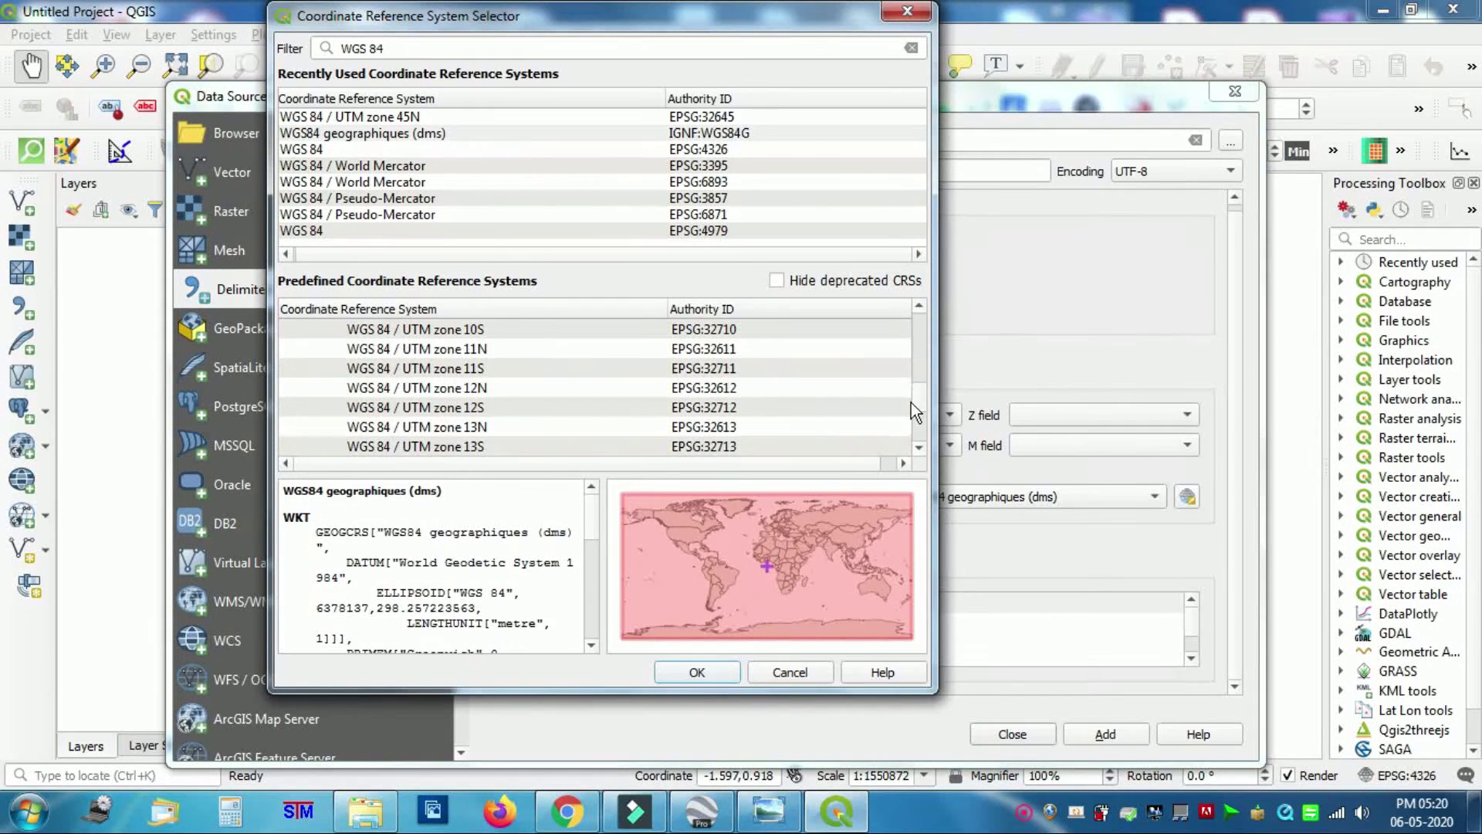
{"action": "scroll", "coordinate": [920, 393], "scroll_direction": "up", "scroll_amount": 10}
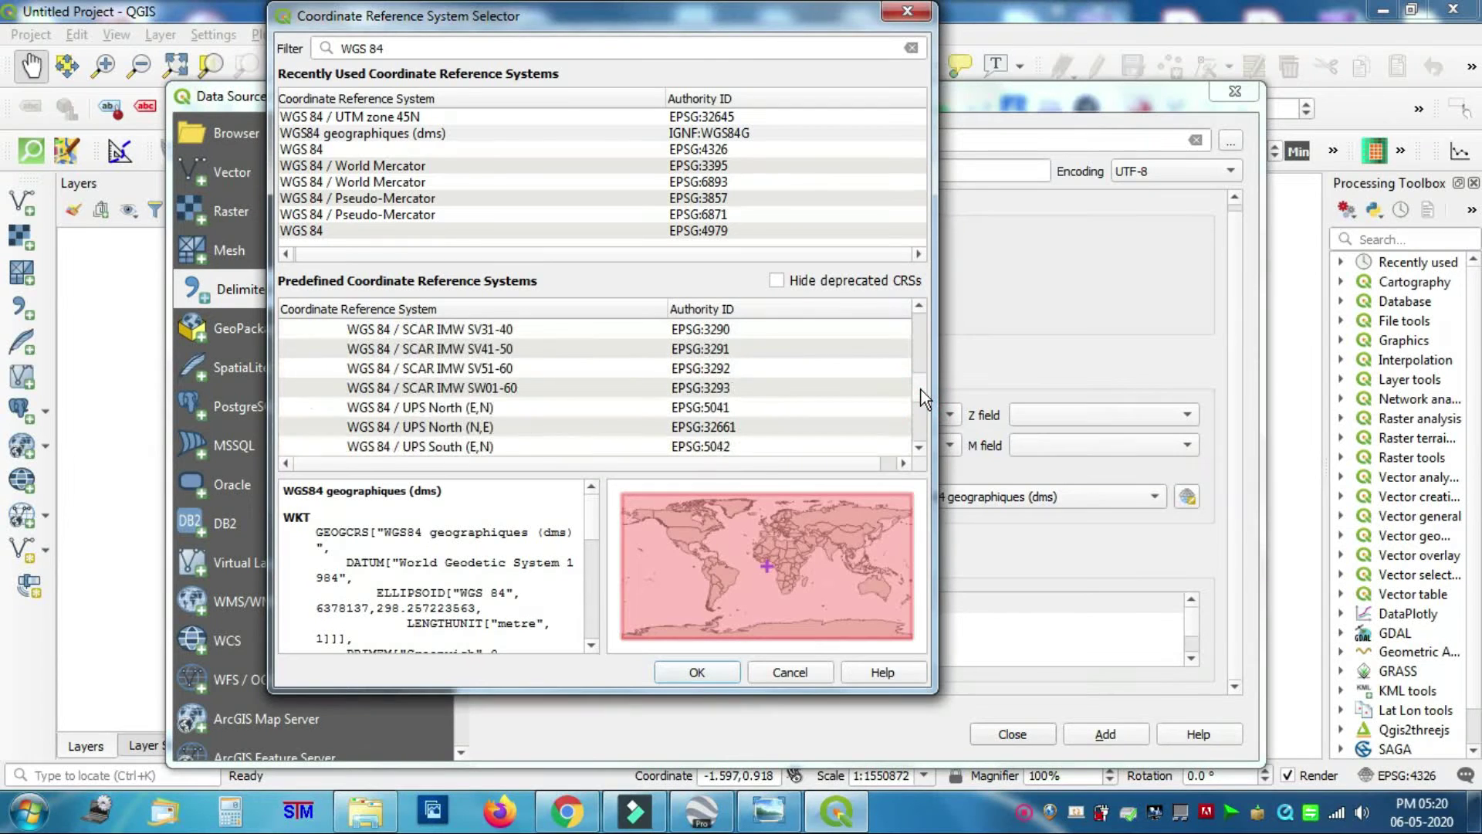
{"action": "scroll", "coordinate": [926, 397], "scroll_direction": "up", "scroll_amount": 8}
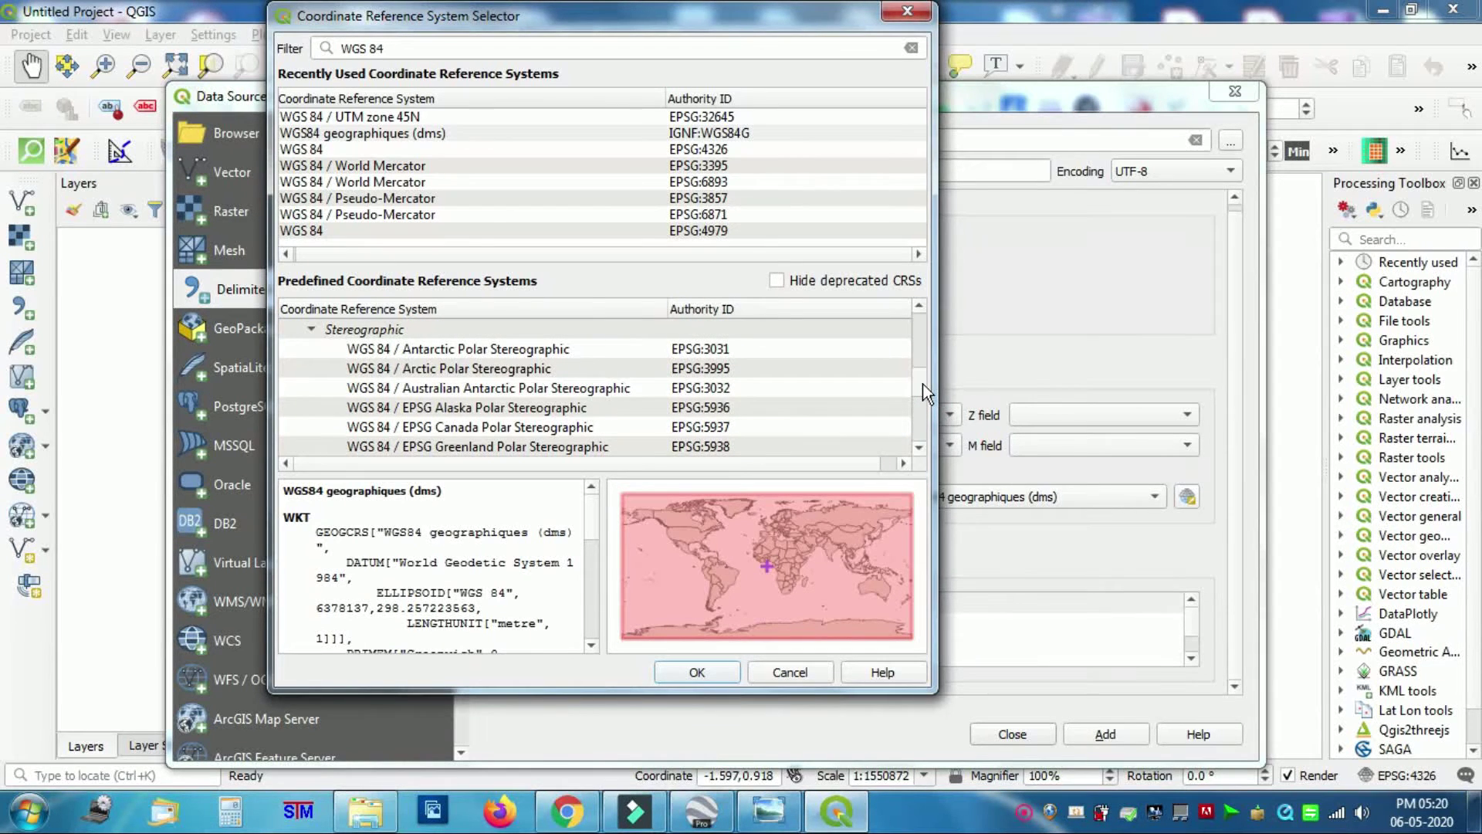
{"action": "scroll", "coordinate": [494, 353], "scroll_direction": "up", "scroll_amount": 1}
{"action": "scroll", "coordinate": [494, 353], "scroll_direction": "up", "scroll_amount": 2}
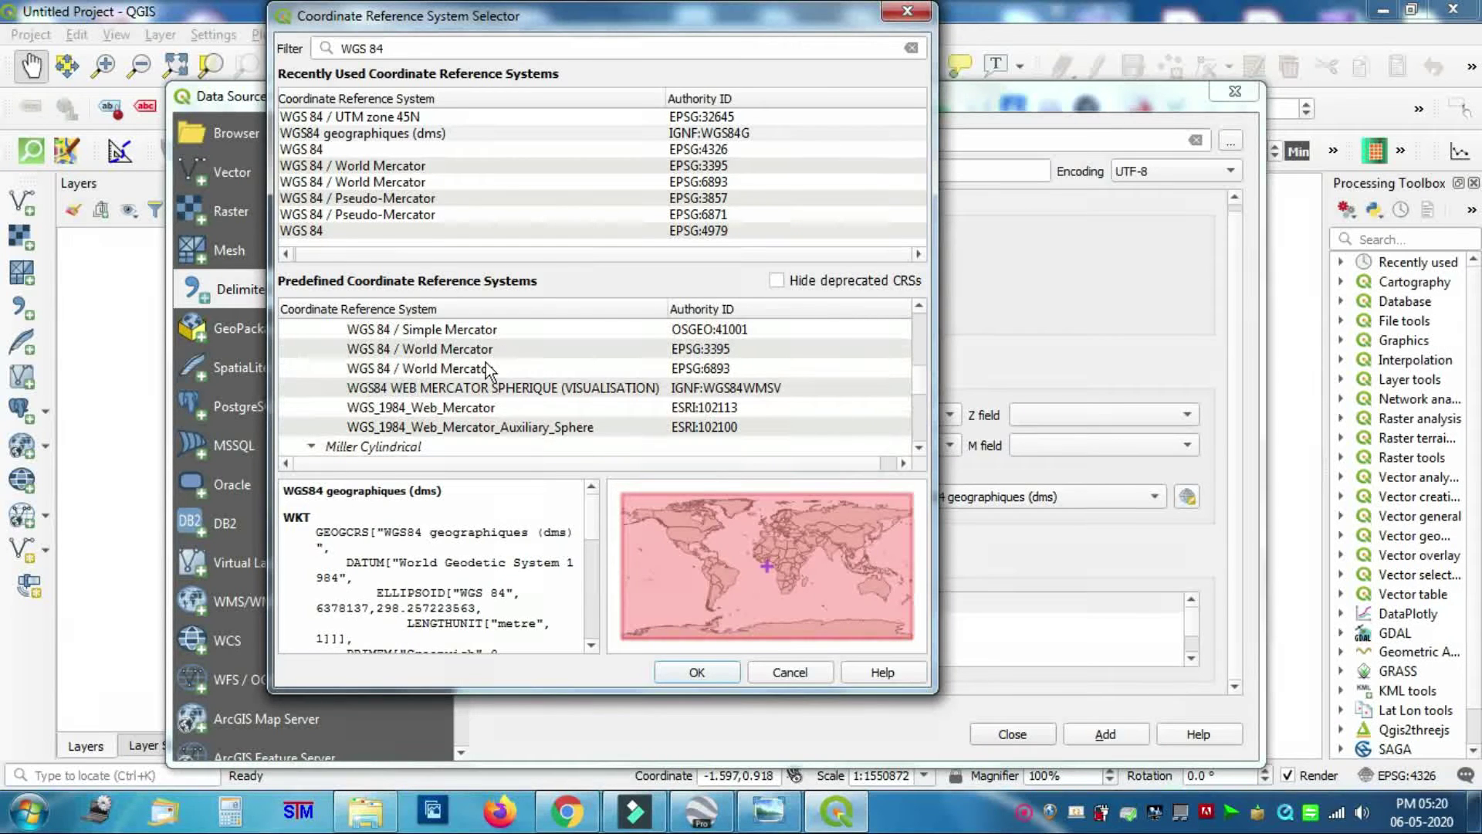
{"action": "scroll", "coordinate": [498, 400], "scroll_direction": "up", "scroll_amount": 2}
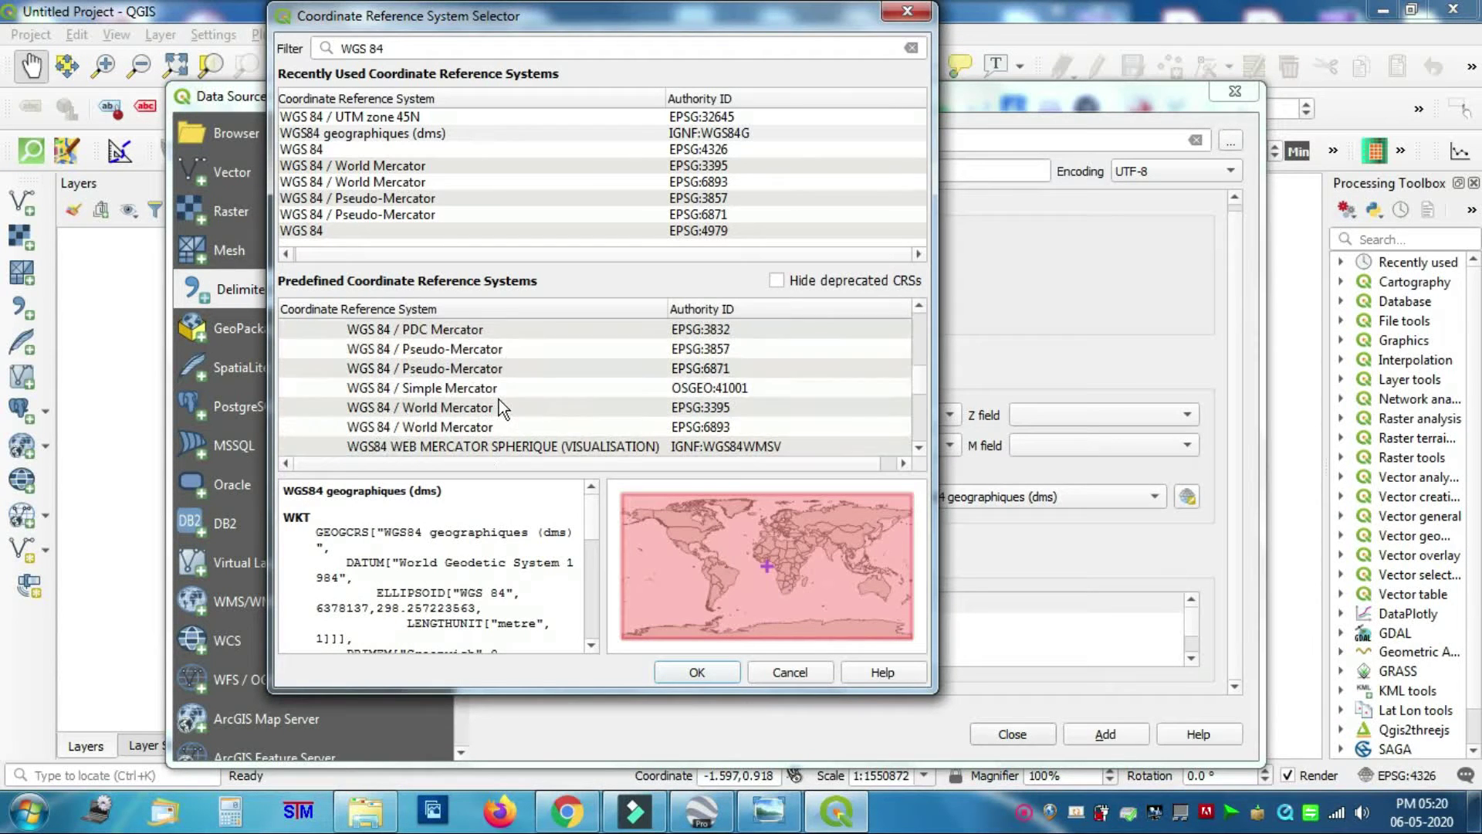
{"action": "scroll", "coordinate": [499, 400], "scroll_direction": "up", "scroll_amount": 2}
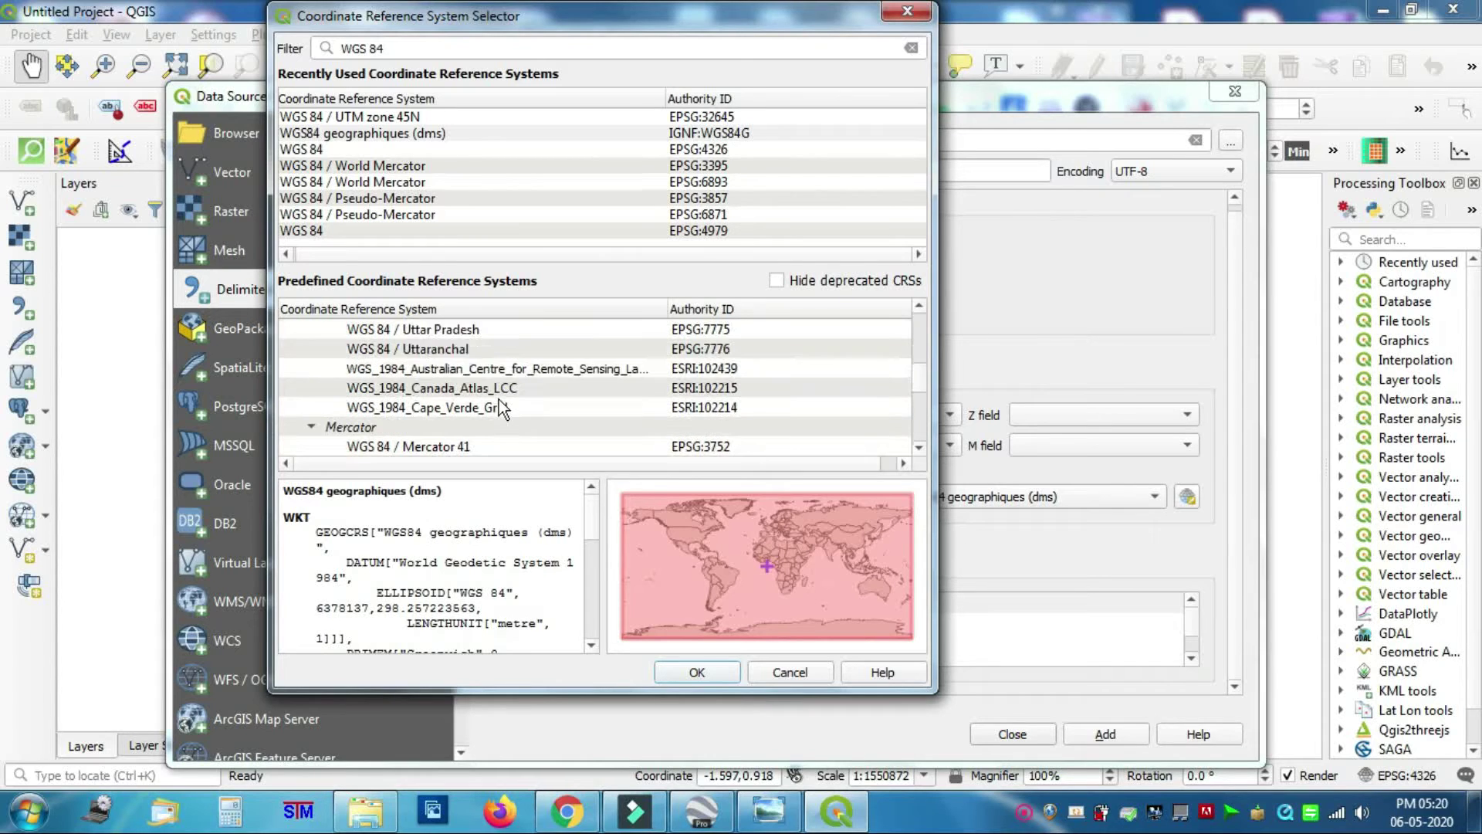
{"action": "scroll", "coordinate": [498, 398], "scroll_direction": "up", "scroll_amount": 2}
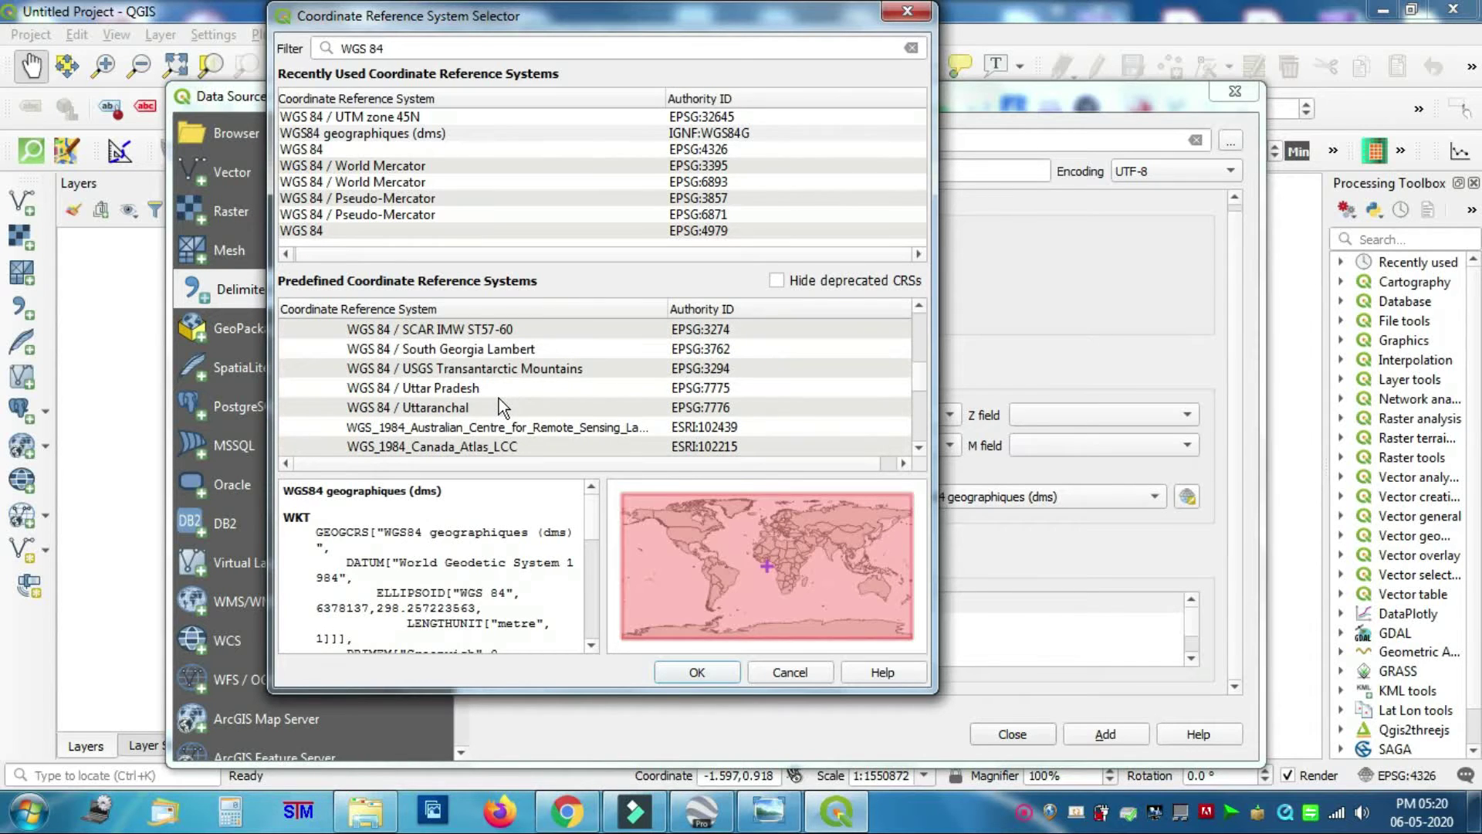
{"action": "scroll", "coordinate": [499, 398], "scroll_direction": "up", "scroll_amount": 2}
{"action": "scroll", "coordinate": [499, 398], "scroll_direction": "up", "scroll_amount": 2}
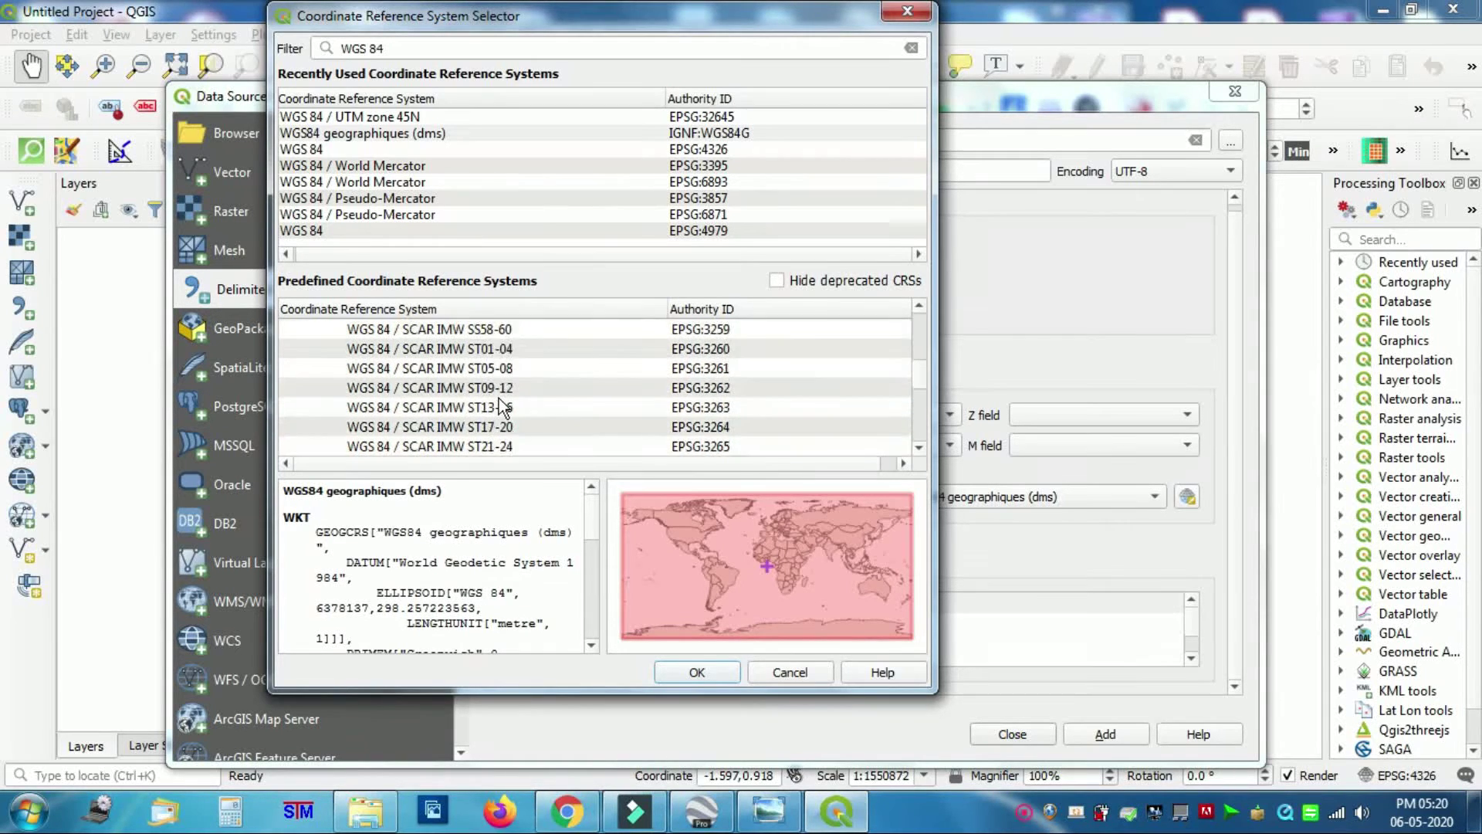
{"action": "scroll", "coordinate": [502, 398], "scroll_direction": "up", "scroll_amount": 2}
{"action": "scroll", "coordinate": [503, 392], "scroll_direction": "up", "scroll_amount": 2}
{"action": "scroll", "coordinate": [505, 392], "scroll_direction": "up", "scroll_amount": 4}
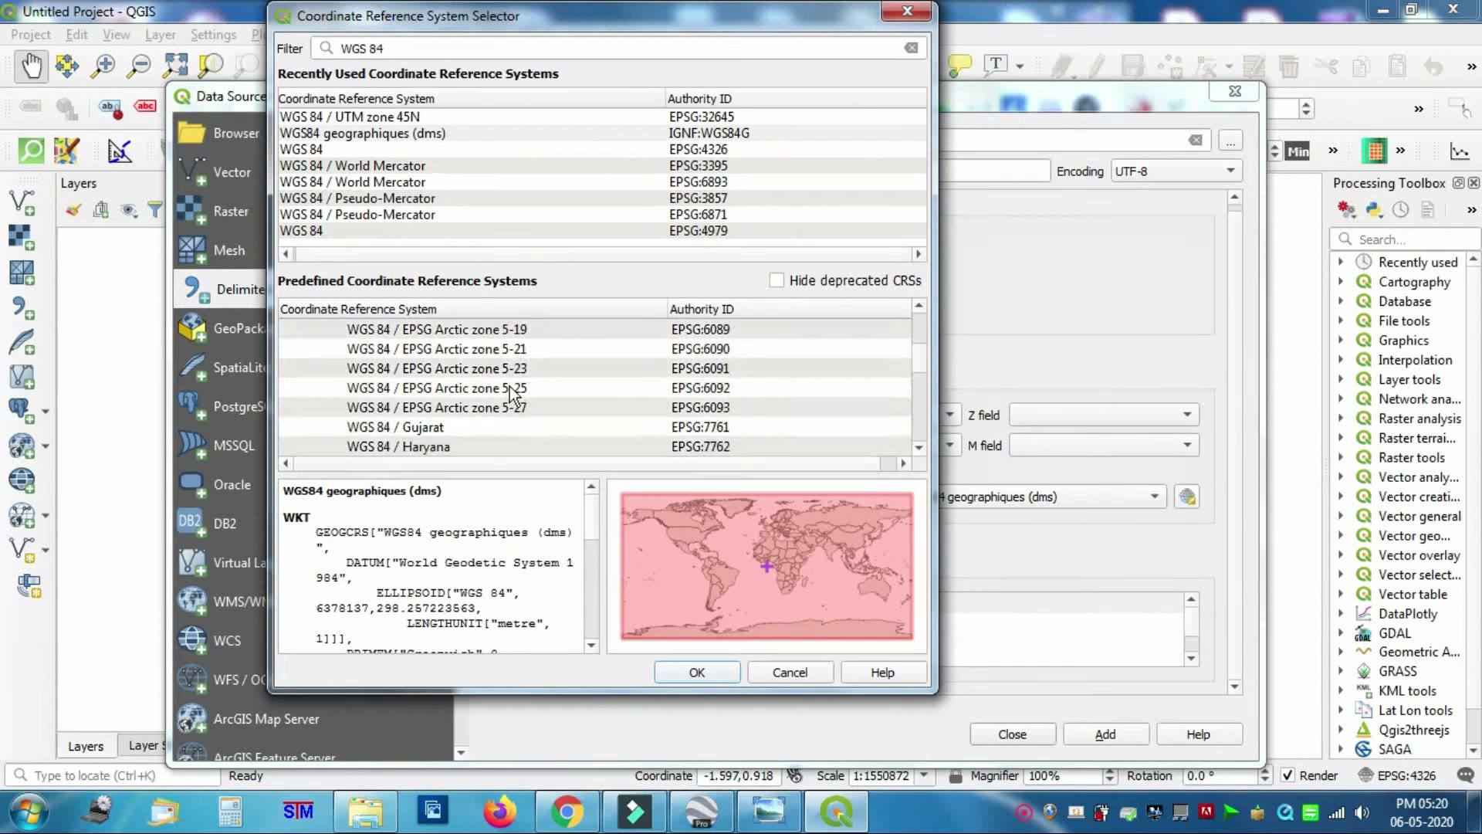
{"action": "scroll", "coordinate": [510, 393], "scroll_direction": "up", "scroll_amount": 6}
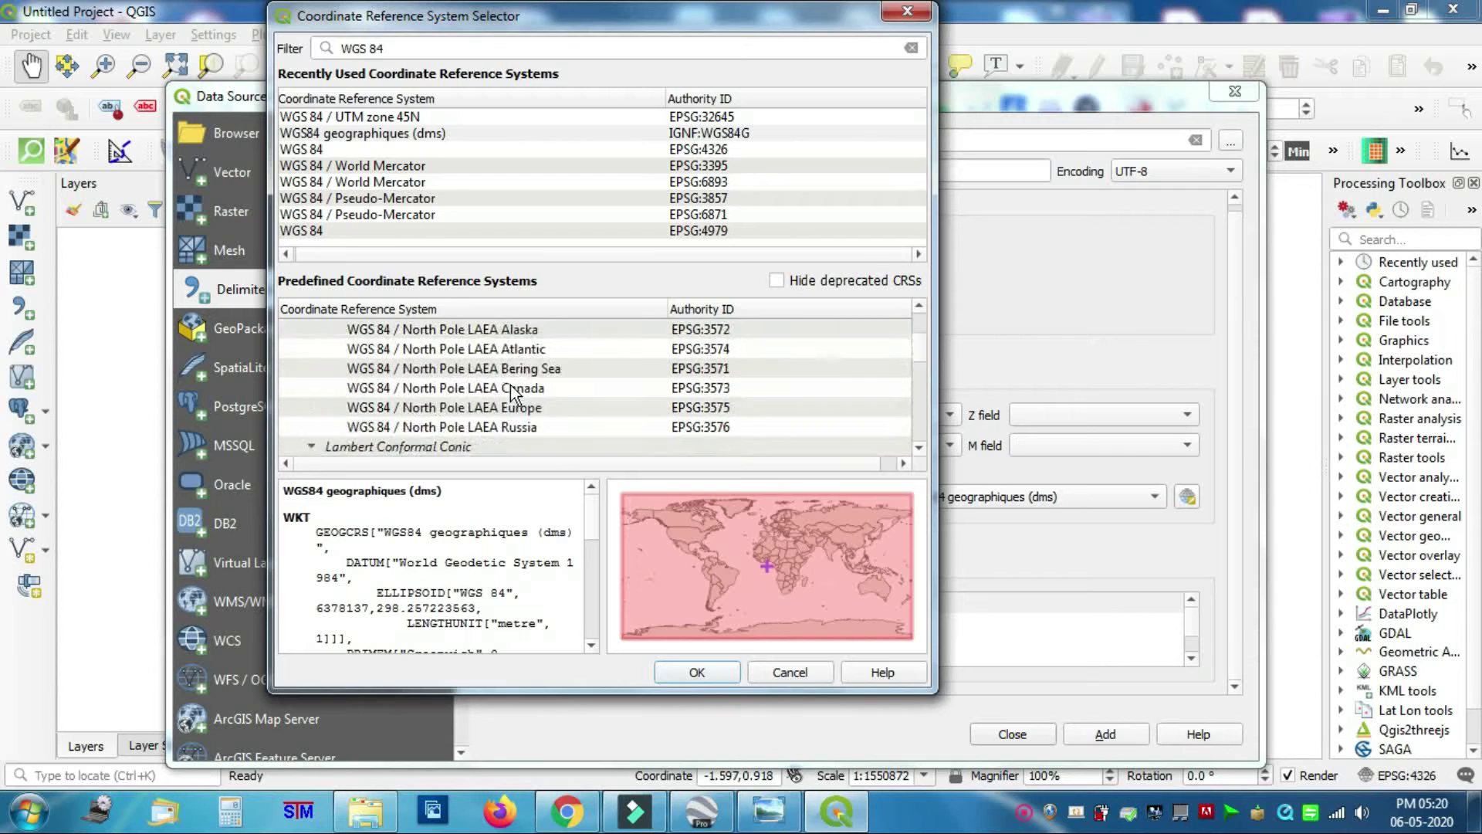
{"action": "scroll", "coordinate": [510, 393], "scroll_direction": "up", "scroll_amount": 5}
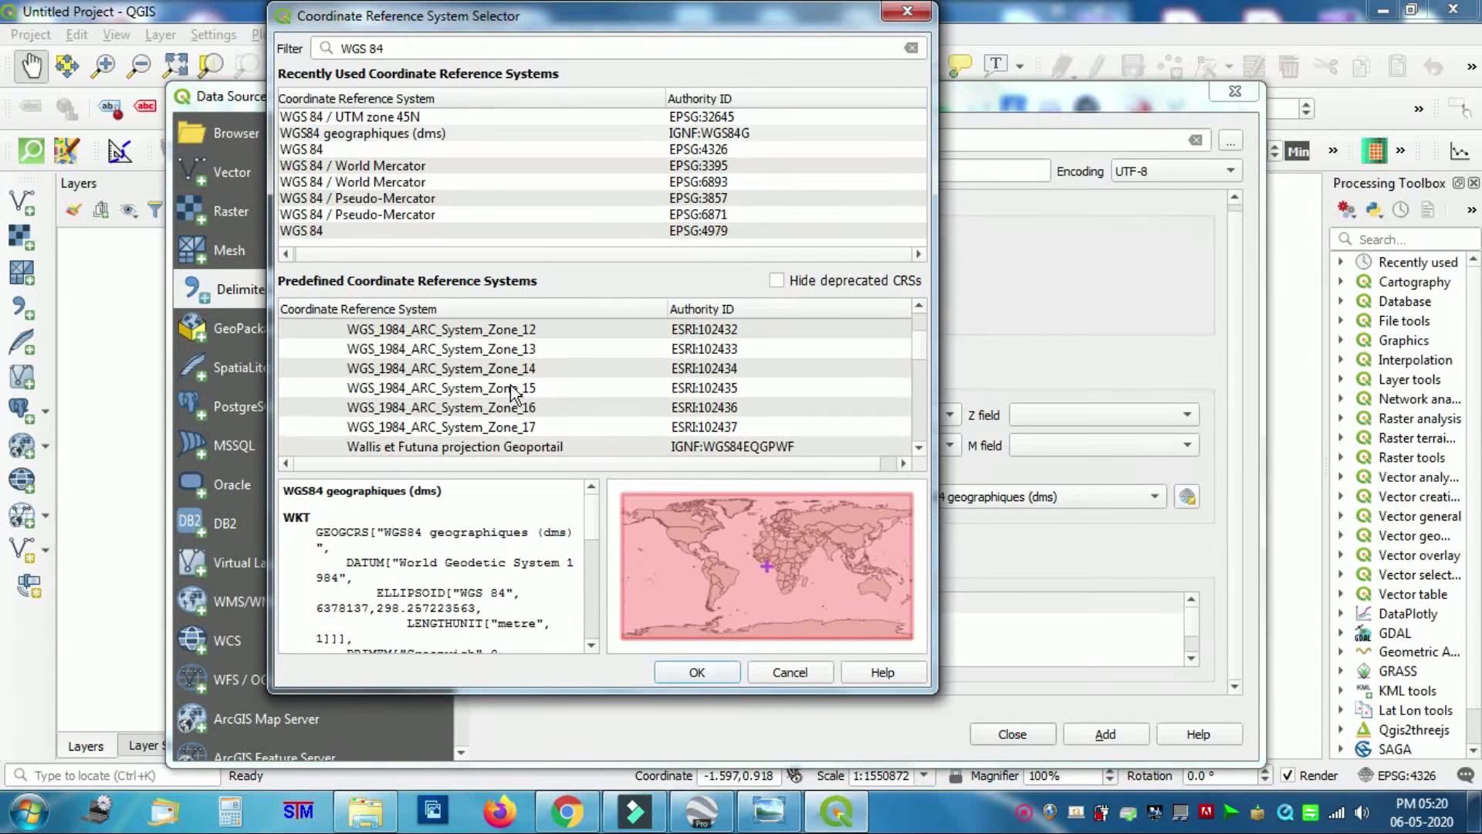
{"action": "scroll", "coordinate": [512, 394], "scroll_direction": "down", "scroll_amount": 1}
{"action": "scroll", "coordinate": [571, 409], "scroll_direction": "up", "scroll_amount": 4}
{"action": "scroll", "coordinate": [572, 413], "scroll_direction": "up", "scroll_amount": 2}
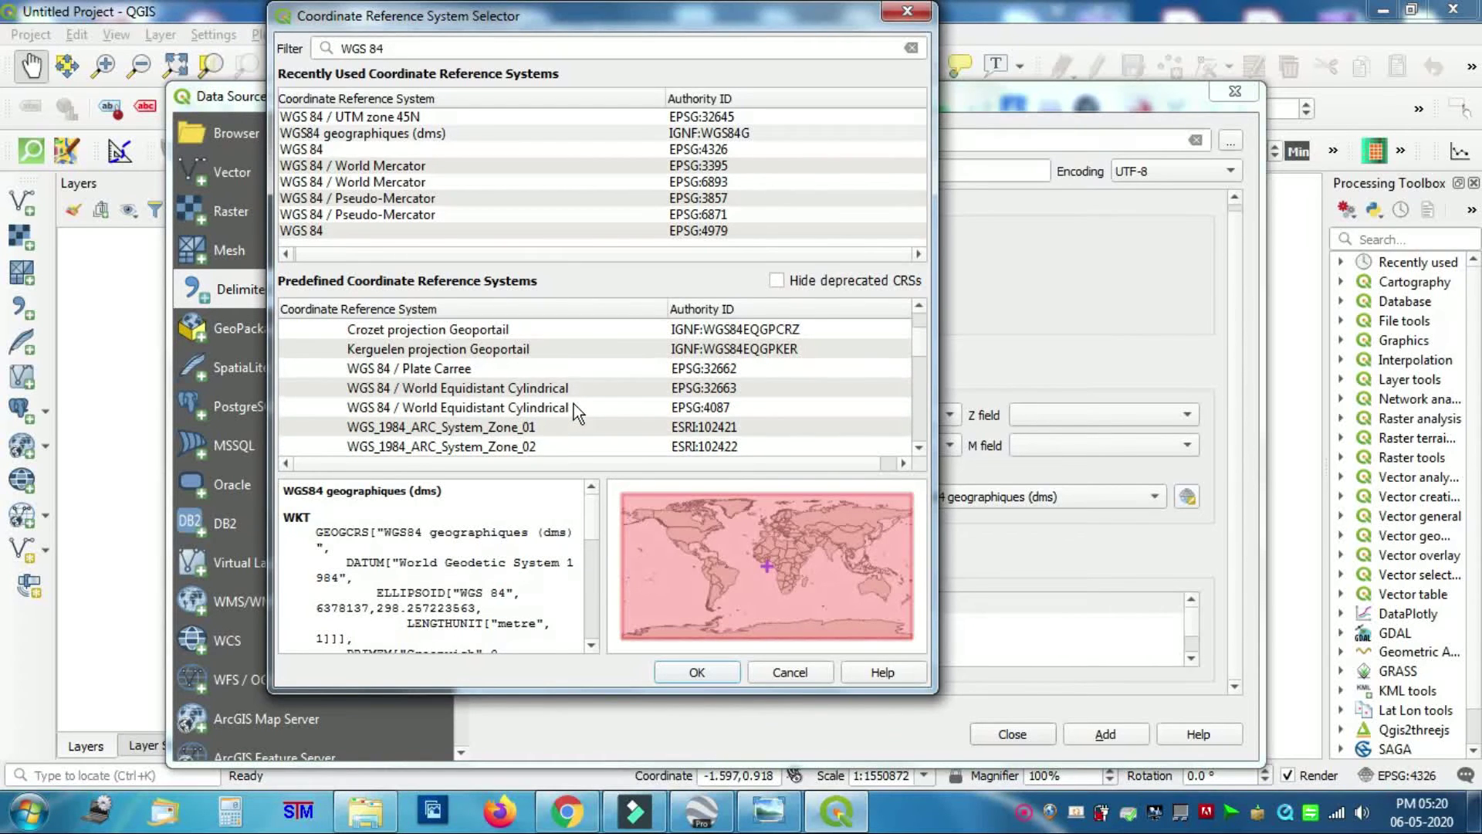
{"action": "scroll", "coordinate": [573, 410], "scroll_direction": "up", "scroll_amount": 1}
{"action": "scroll", "coordinate": [572, 404], "scroll_direction": "up", "scroll_amount": 5}
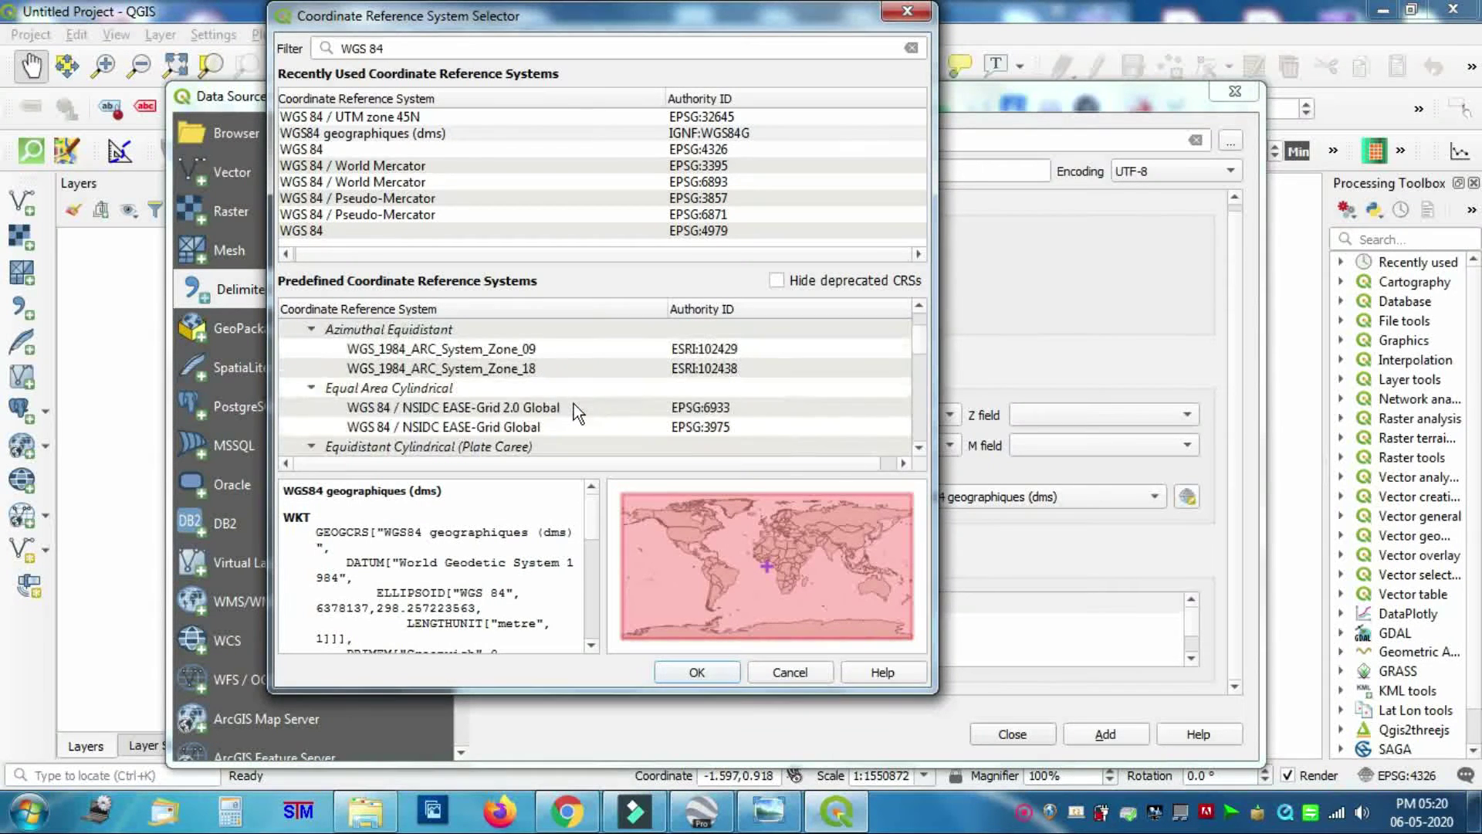
{"action": "scroll", "coordinate": [573, 405], "scroll_direction": "up", "scroll_amount": 5}
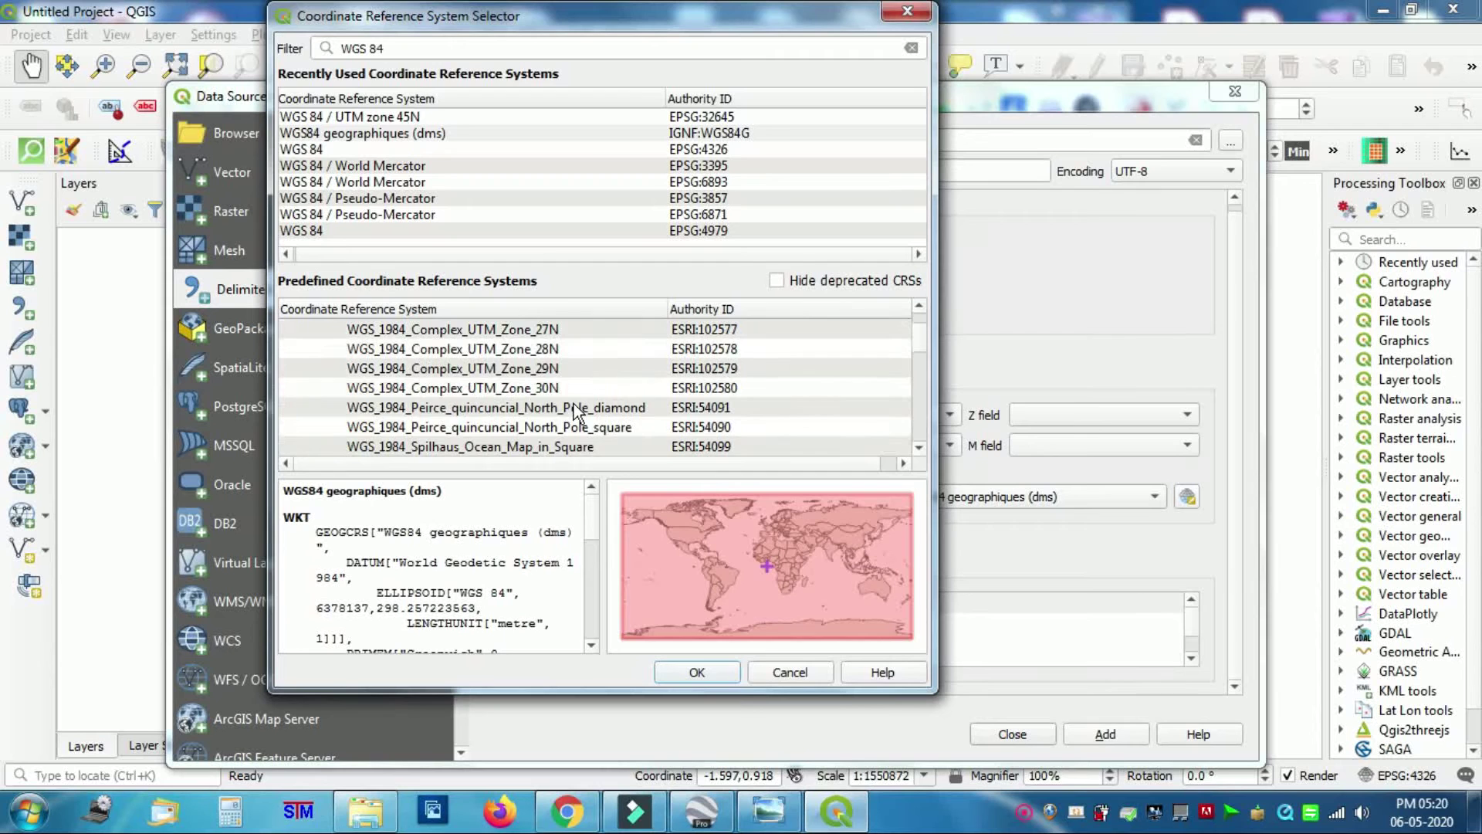
{"action": "scroll", "coordinate": [573, 405], "scroll_direction": "up", "scroll_amount": 4}
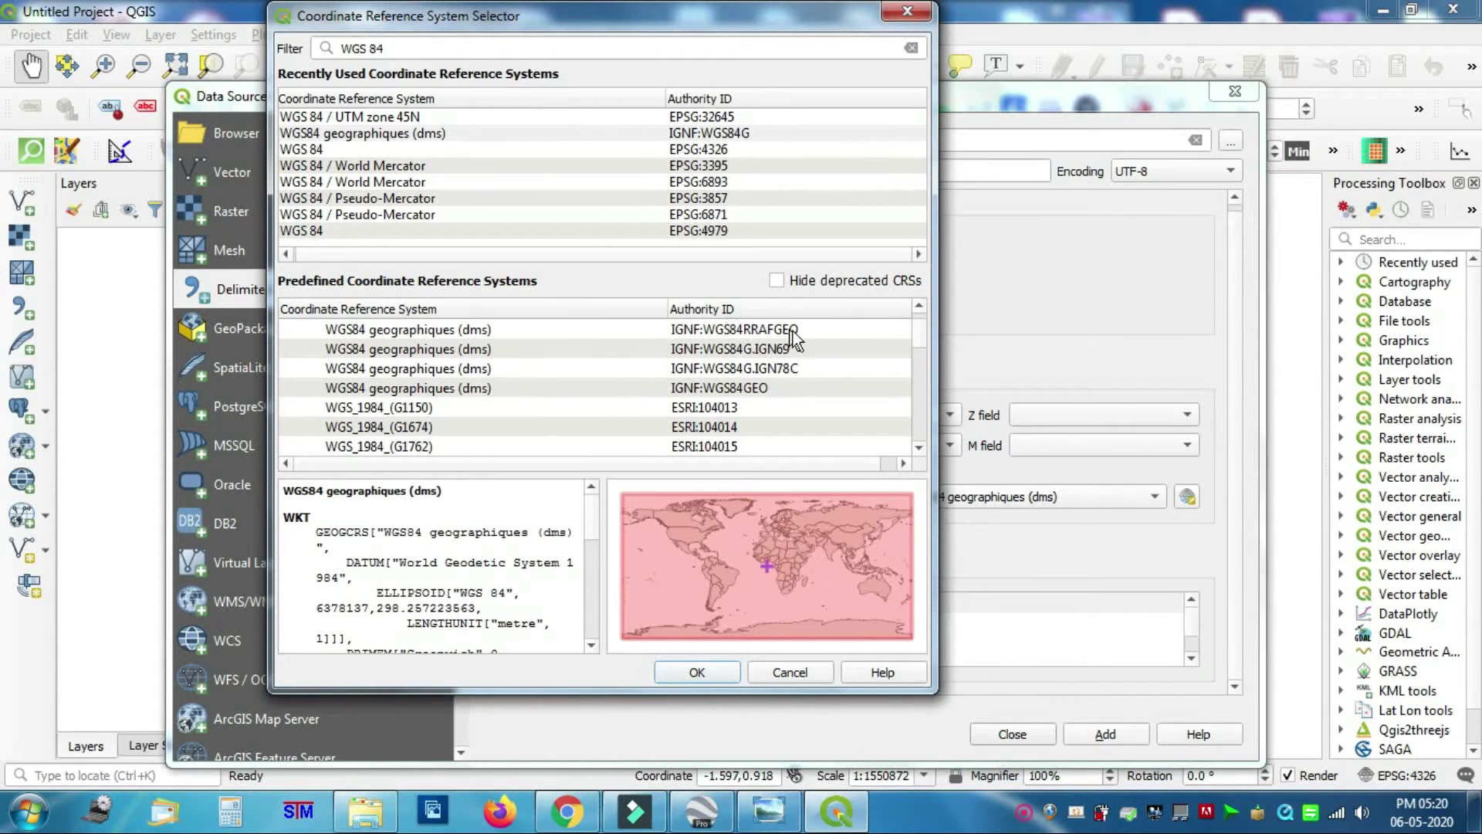
Set the geometry CRS to the predefined WGS84 geographiques (dms), IGNF:WGS84G, and add laketown_lake_excel as a point layer.
{"action": "left_click", "coordinate": [726, 389]}
{"action": "scroll", "coordinate": [498, 364], "scroll_direction": "up", "scroll_amount": 2}
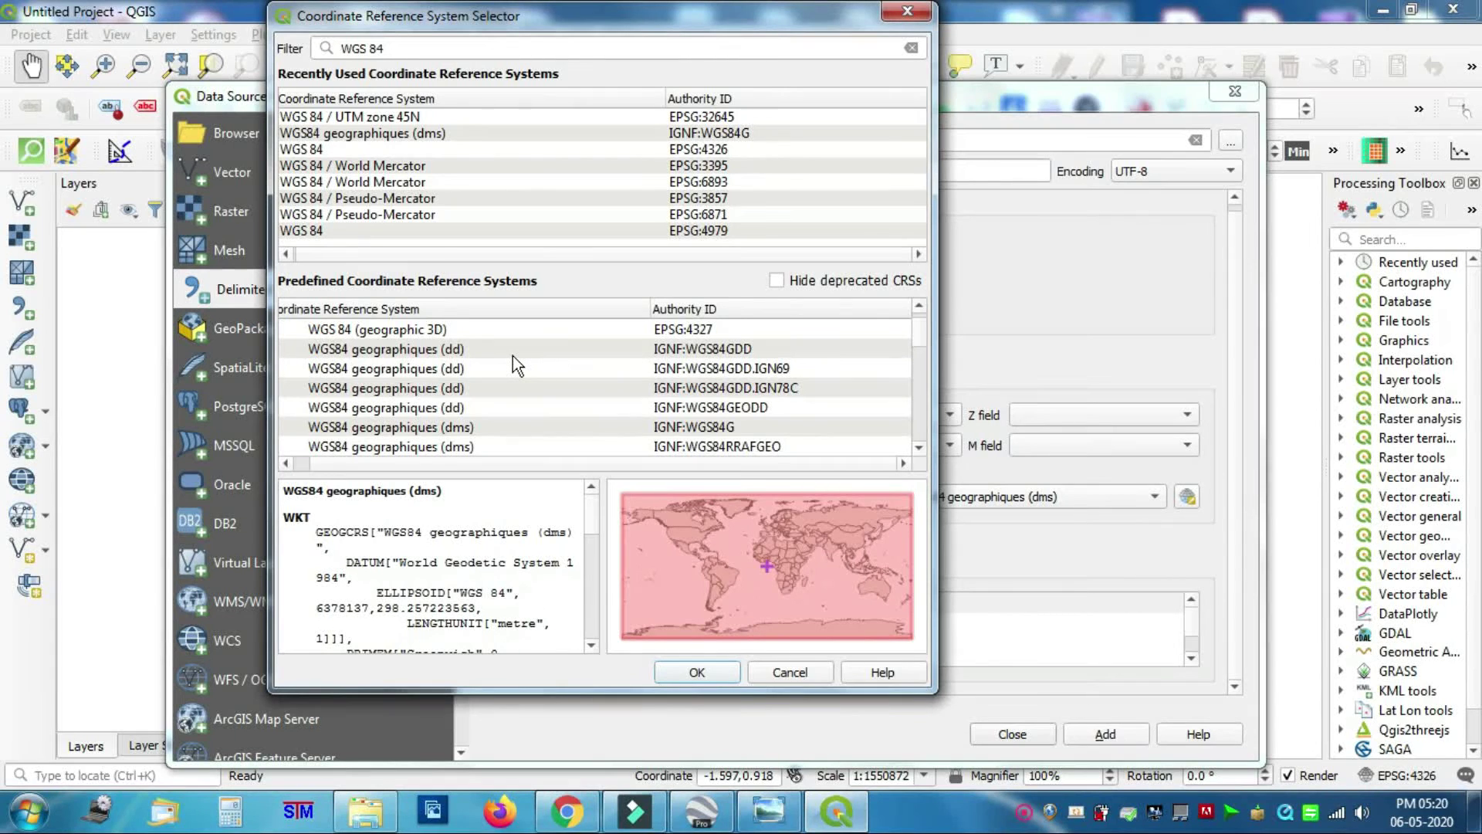
{"action": "left_click", "coordinate": [468, 429]}
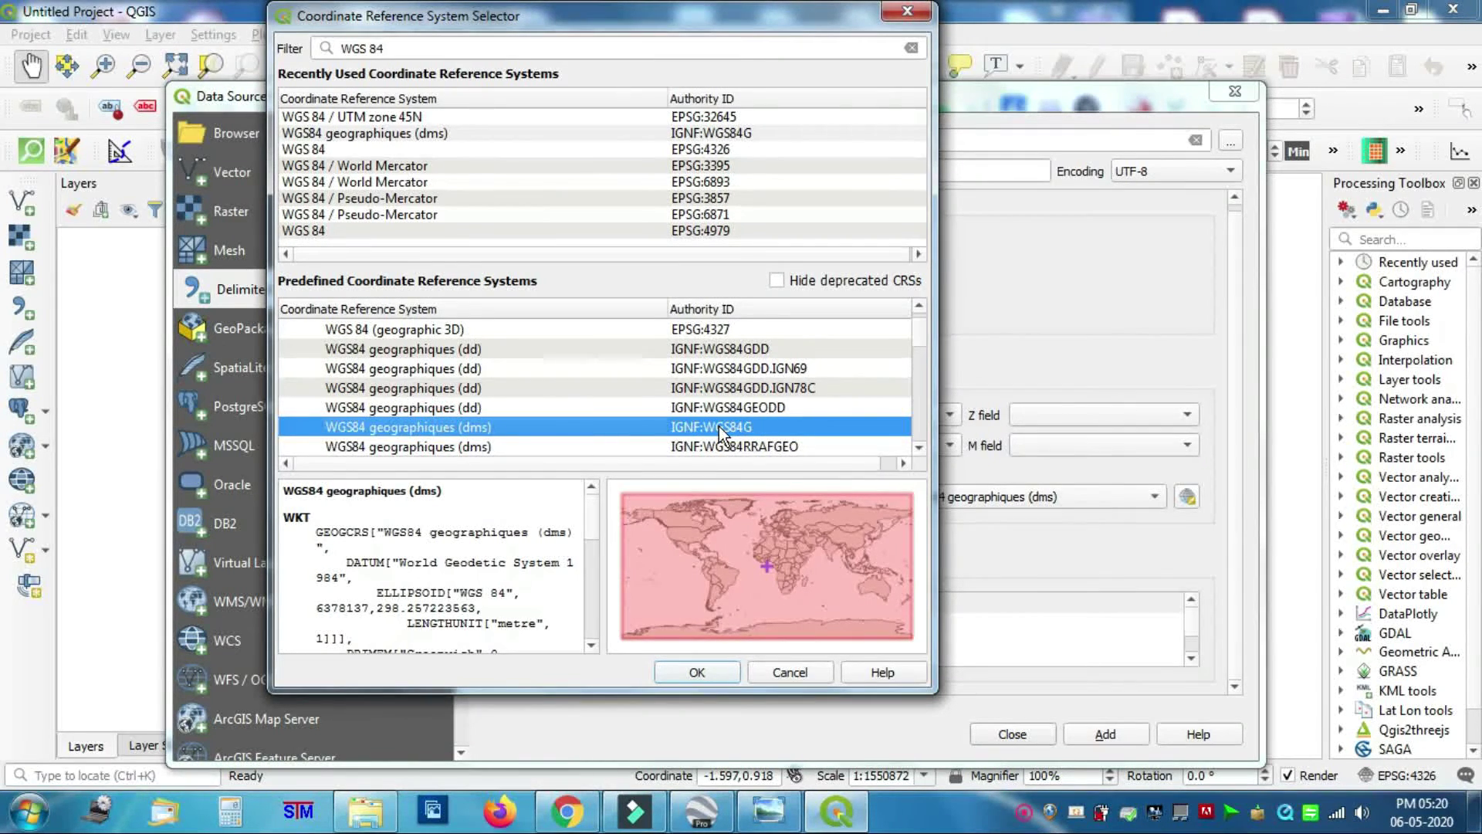
{"action": "left_click", "coordinate": [698, 671]}
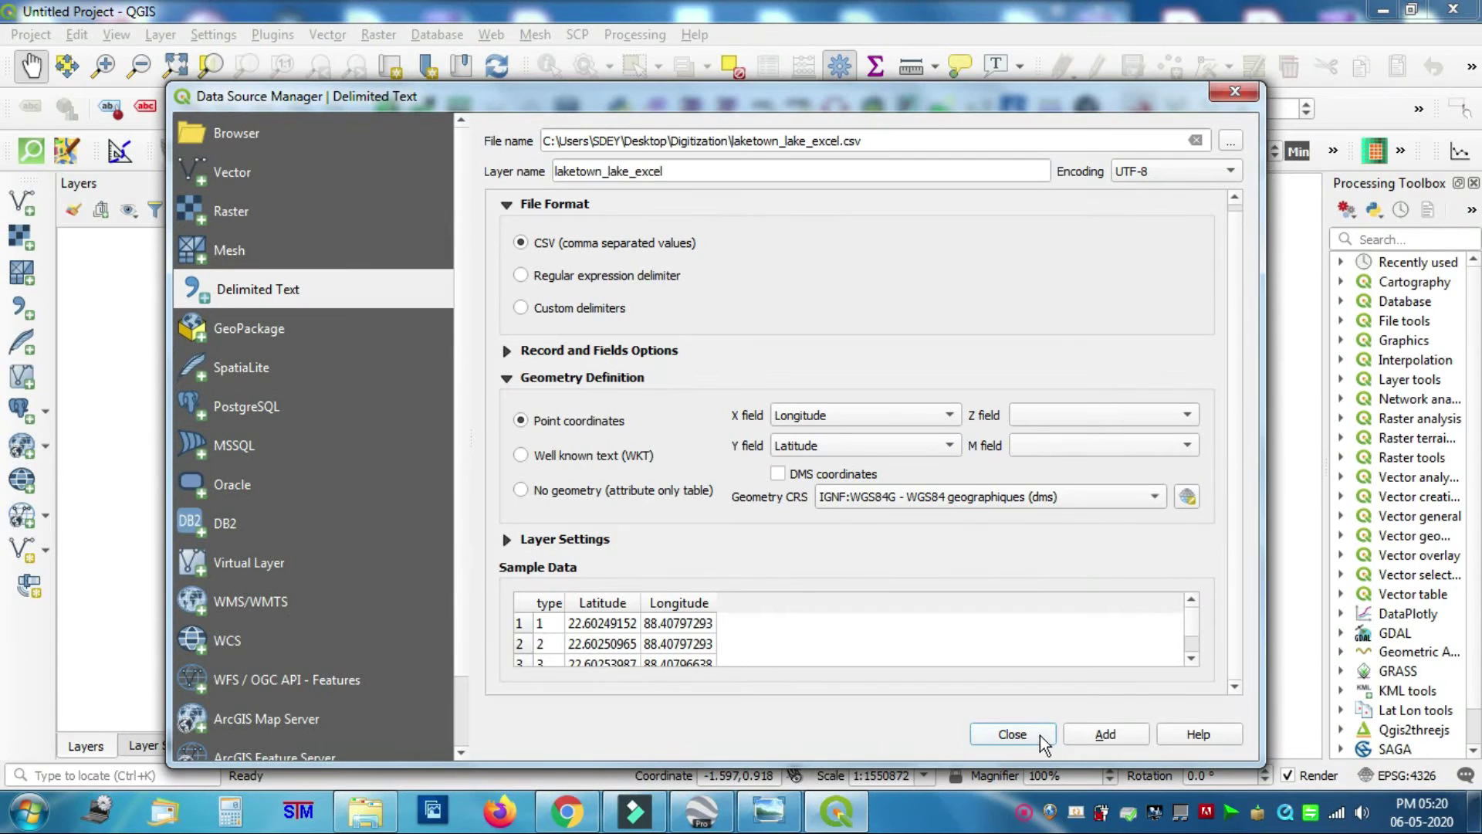
{"action": "left_click", "coordinate": [1114, 734]}
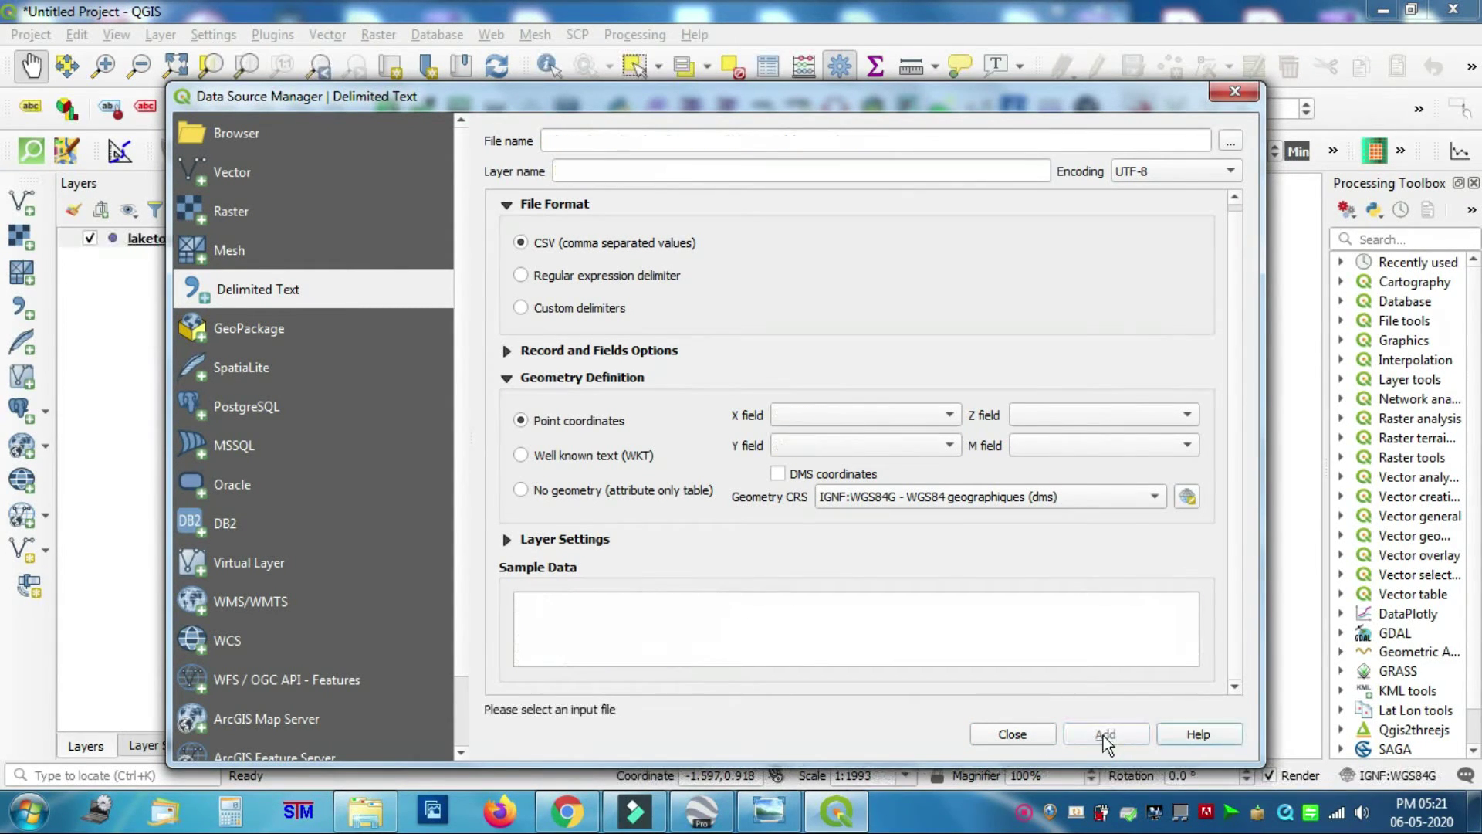
{"action": "left_click", "coordinate": [1013, 734]}
Examine the lake outline points on the map and the coordinate records in the layer's attribute table.
{"action": "scroll", "coordinate": [718, 304], "scroll_direction": "up", "scroll_amount": 1}
{"action": "scroll", "coordinate": [718, 304], "scroll_direction": "down", "scroll_amount": 1}
{"action": "scroll", "coordinate": [691, 293], "scroll_direction": "up", "scroll_amount": 1}
{"action": "left_click_drag", "start_coordinate": [691, 294], "coordinate": [629, 317]}
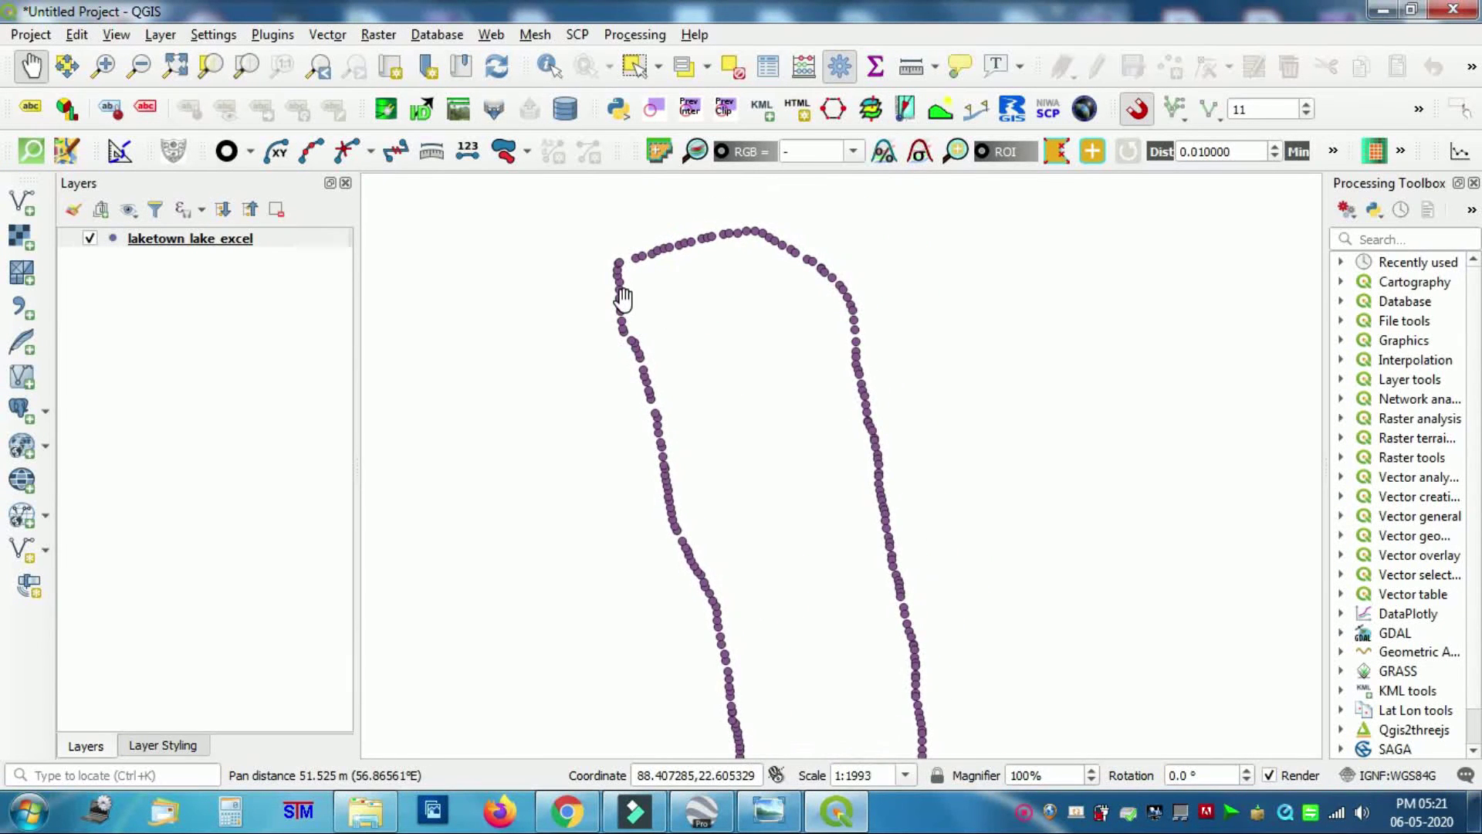
{"action": "left_click", "coordinate": [772, 68]}
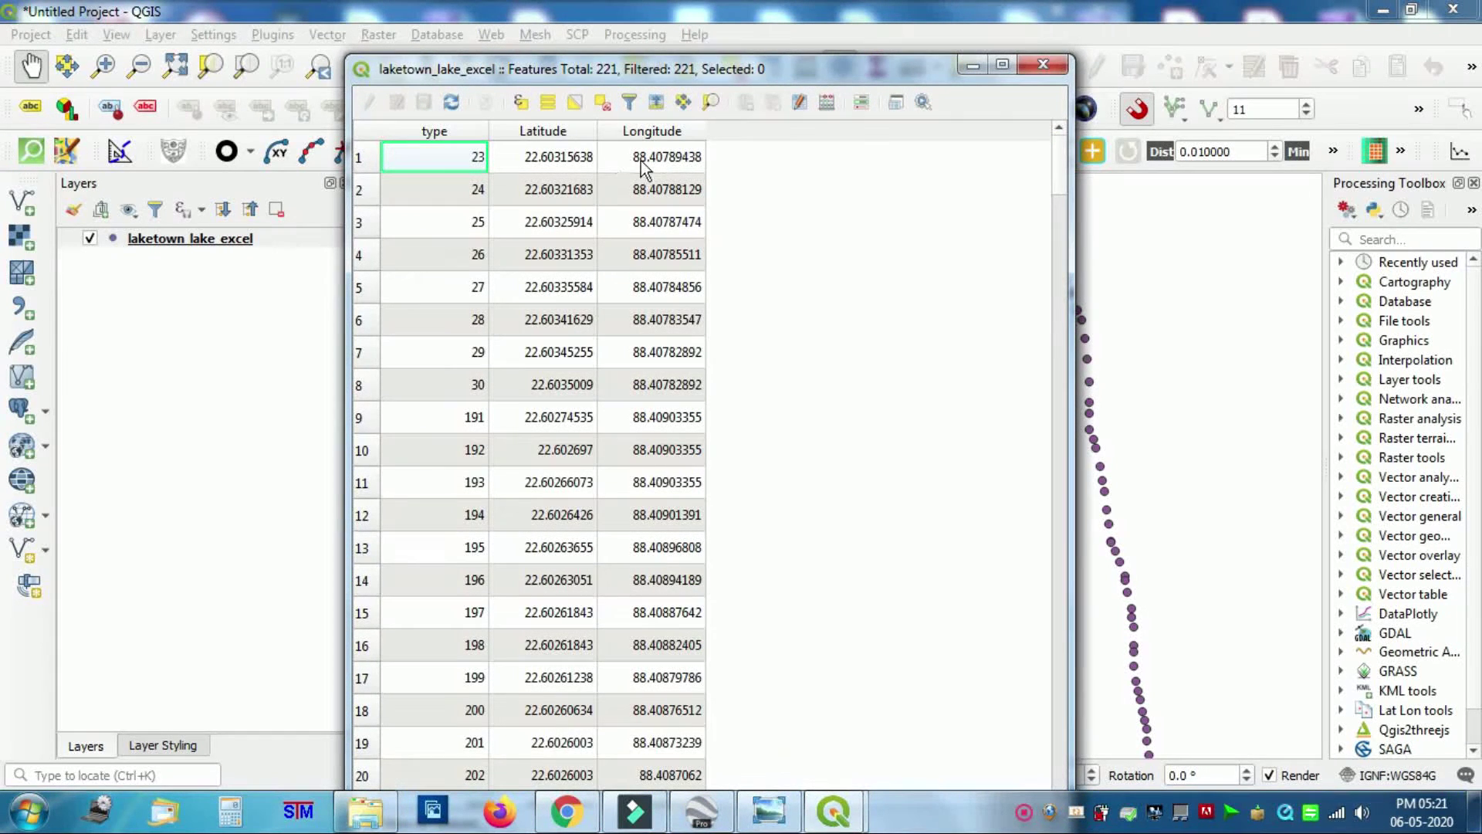
{"action": "left_click", "coordinate": [1043, 65]}
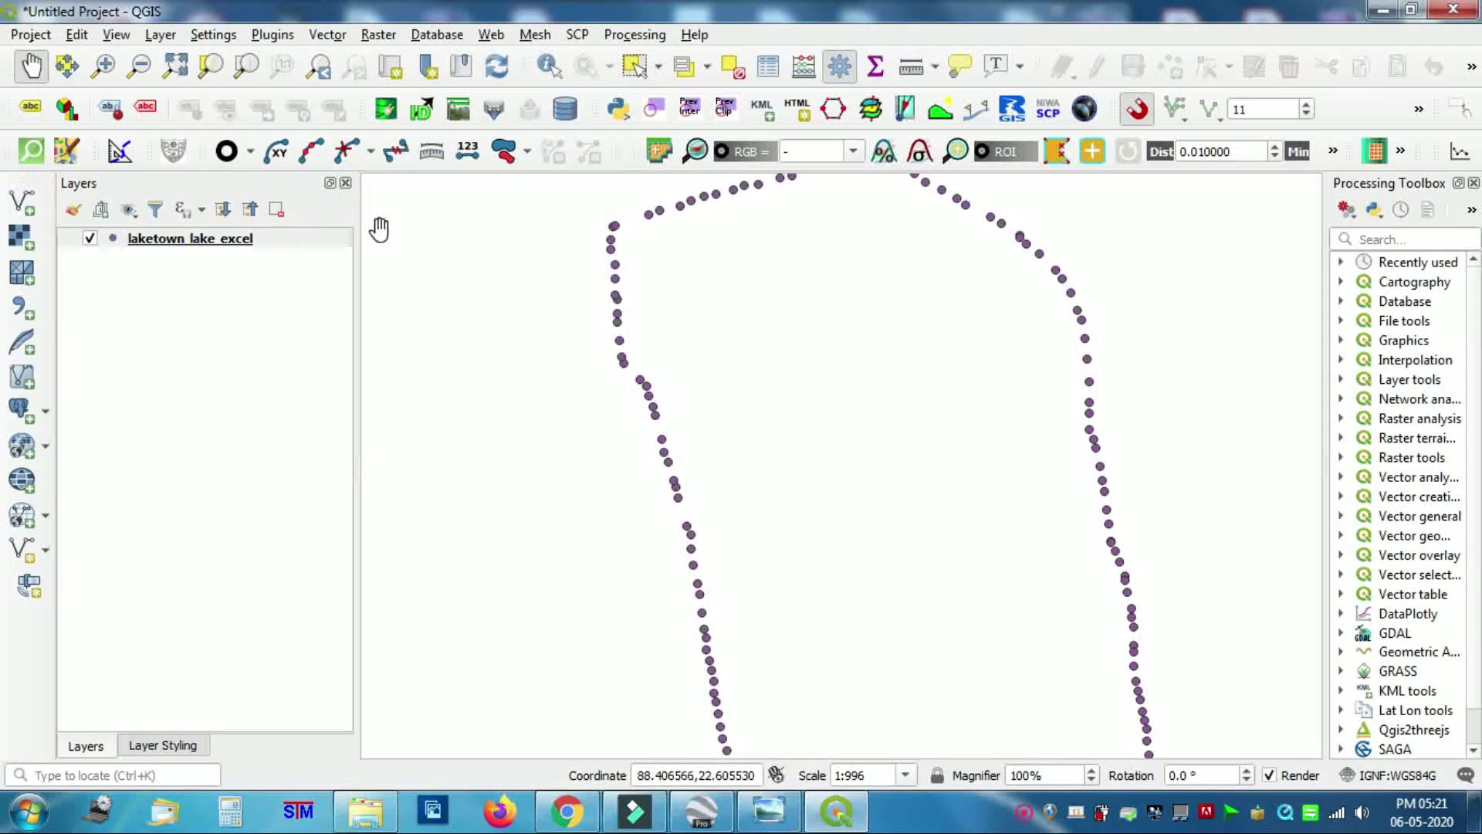
Start exporting the features of the laketown_lake_excel layer with Comma Separated Value [CSV] as the format.
{"action": "left_click", "coordinate": [186, 244]}
{"action": "right_click", "coordinate": [207, 243]}
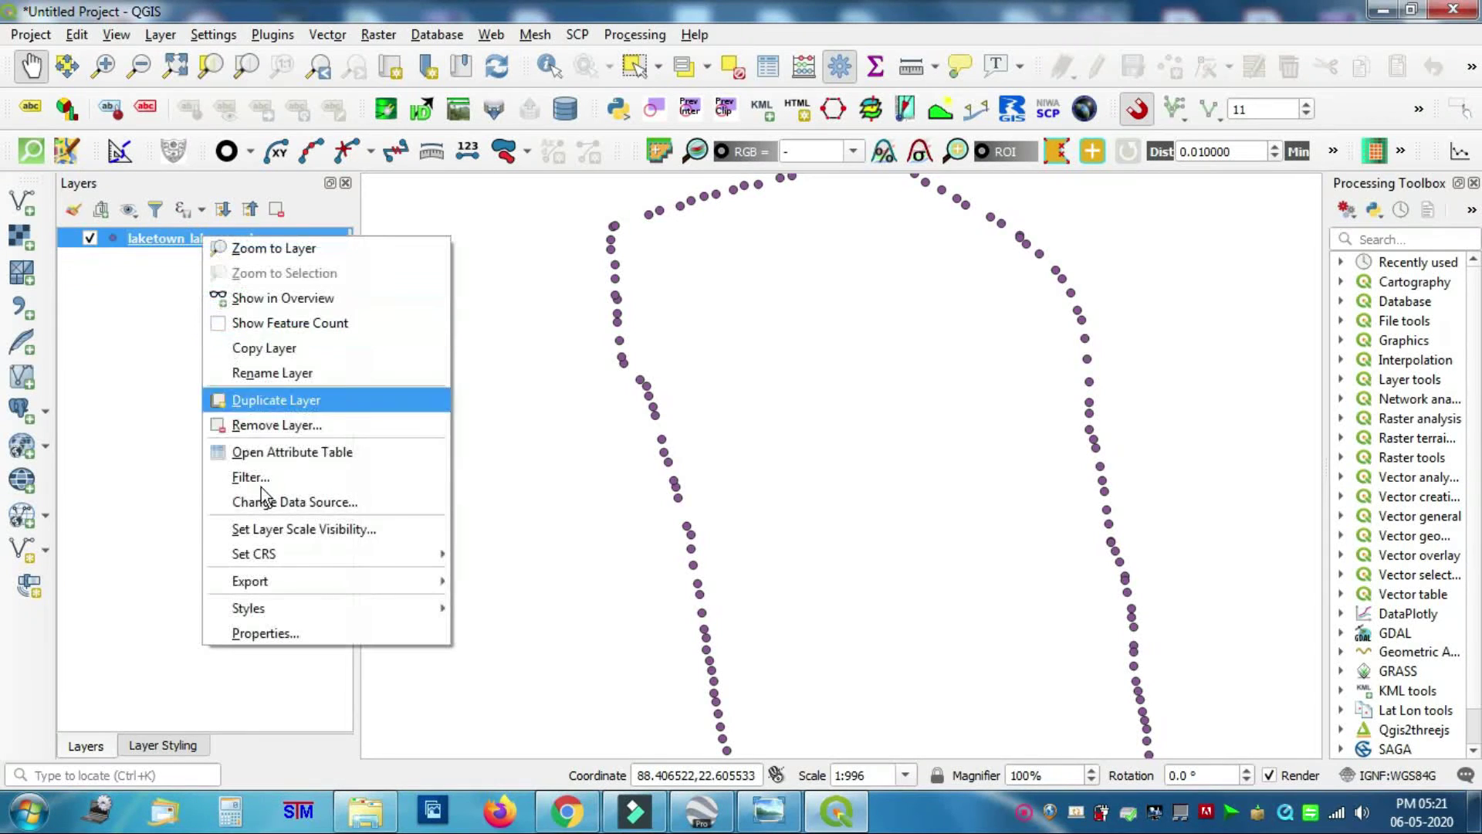
{"action": "mouse_move", "coordinate": [262, 556]}
{"action": "mouse_move", "coordinate": [270, 581]}
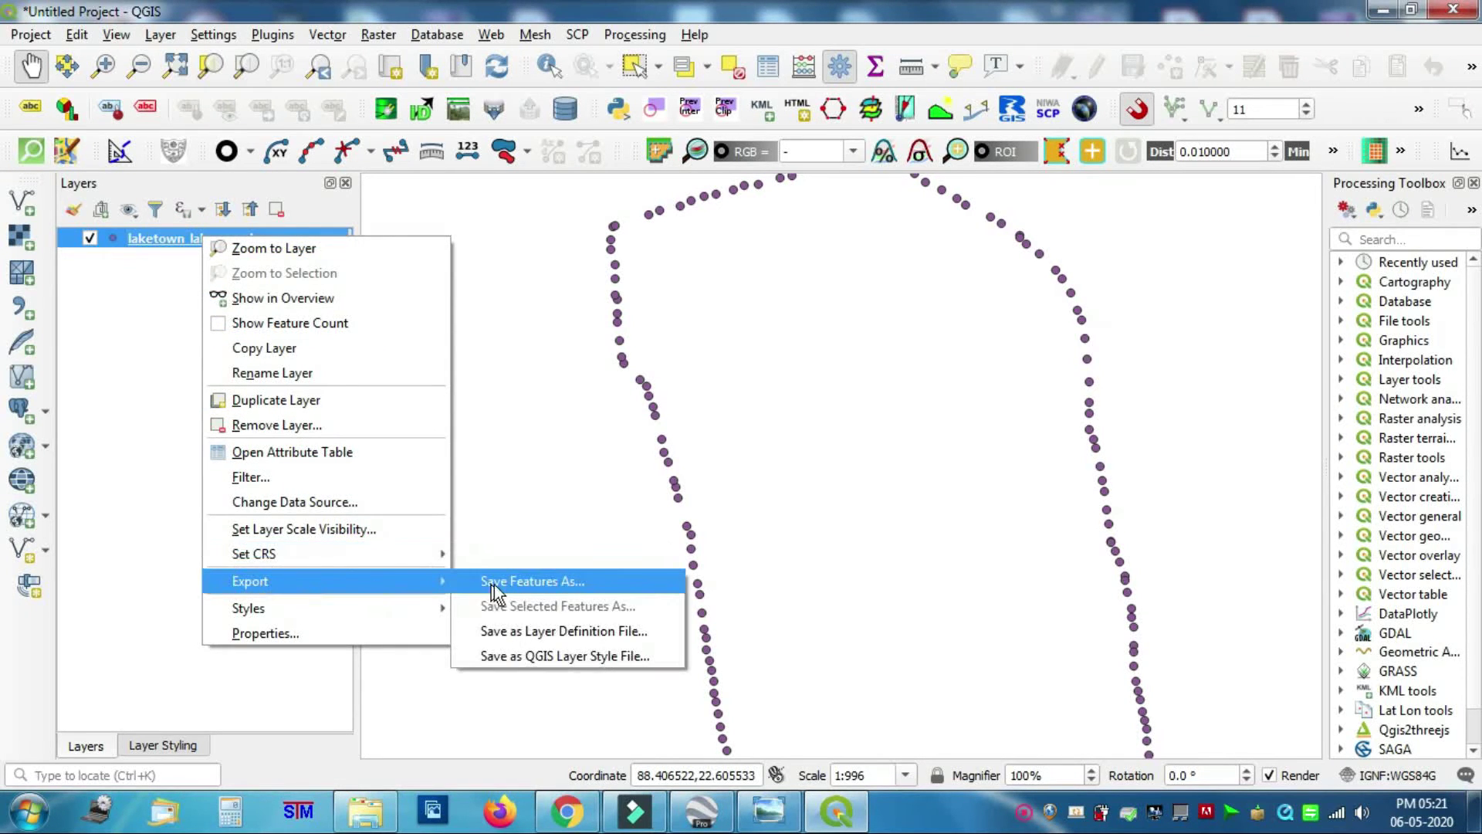
{"action": "left_click", "coordinate": [515, 585]}
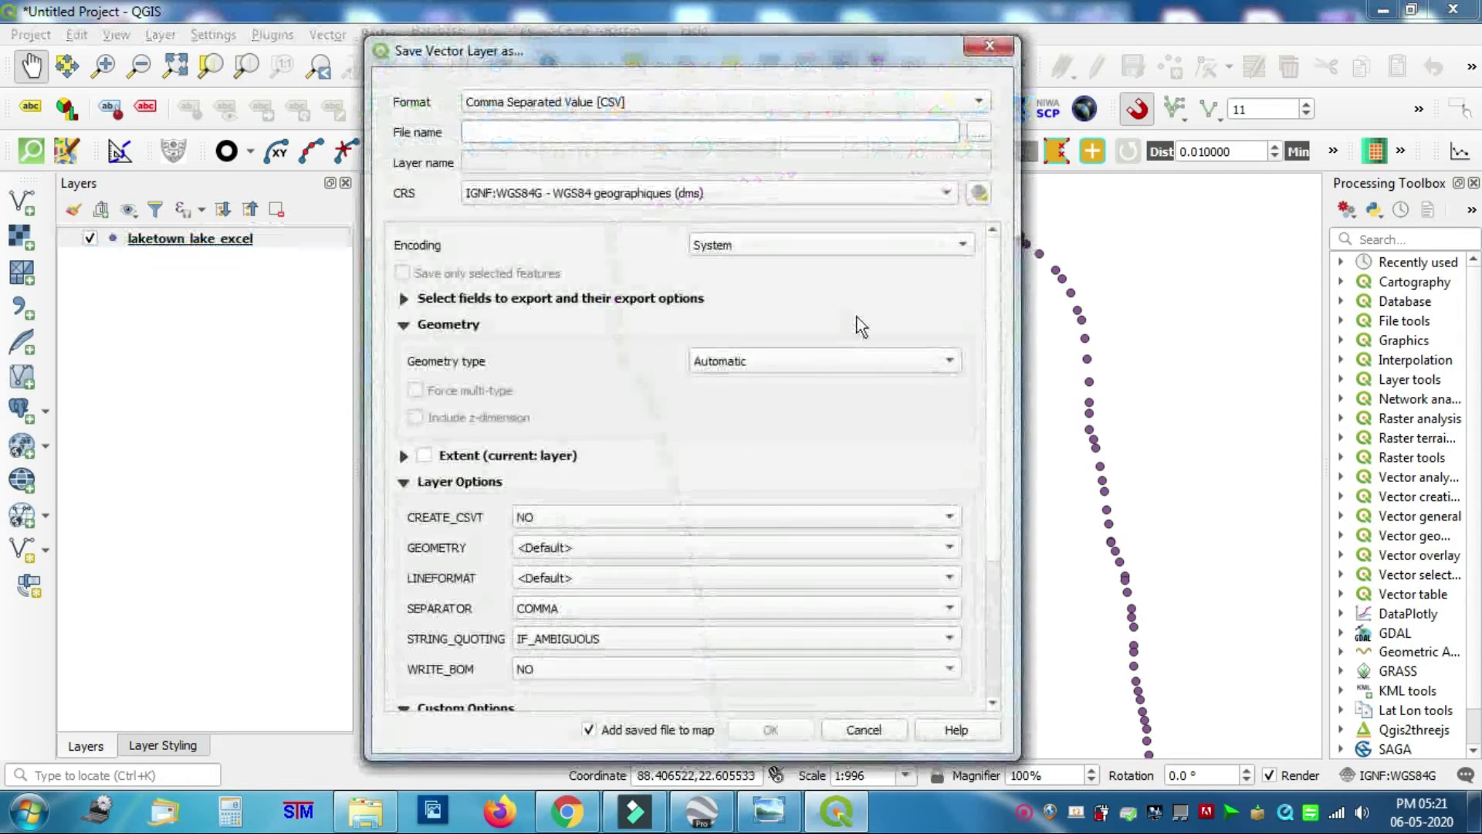
{"action": "left_click", "coordinate": [580, 102]}
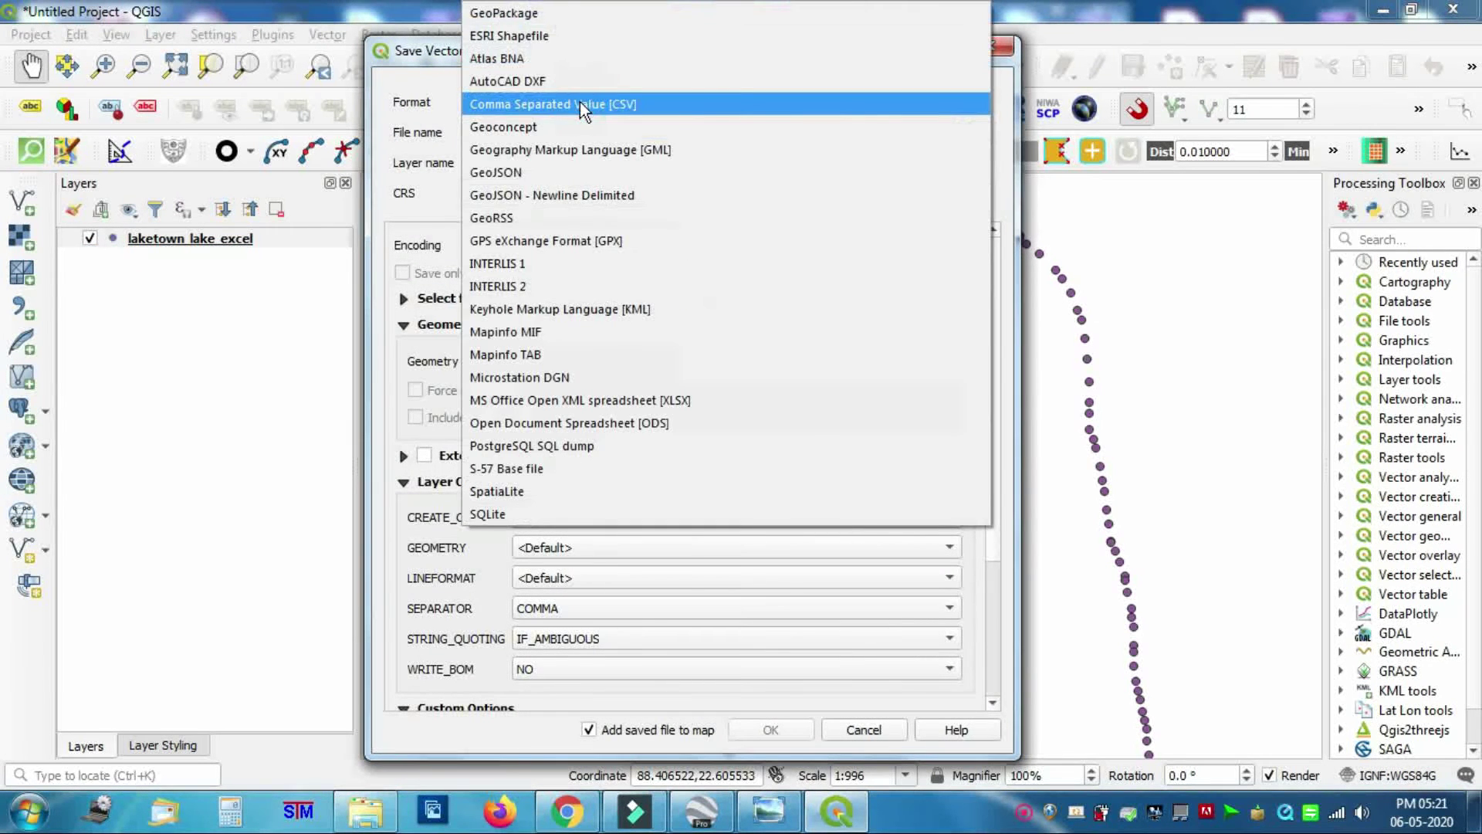
{"action": "left_click", "coordinate": [509, 105]}
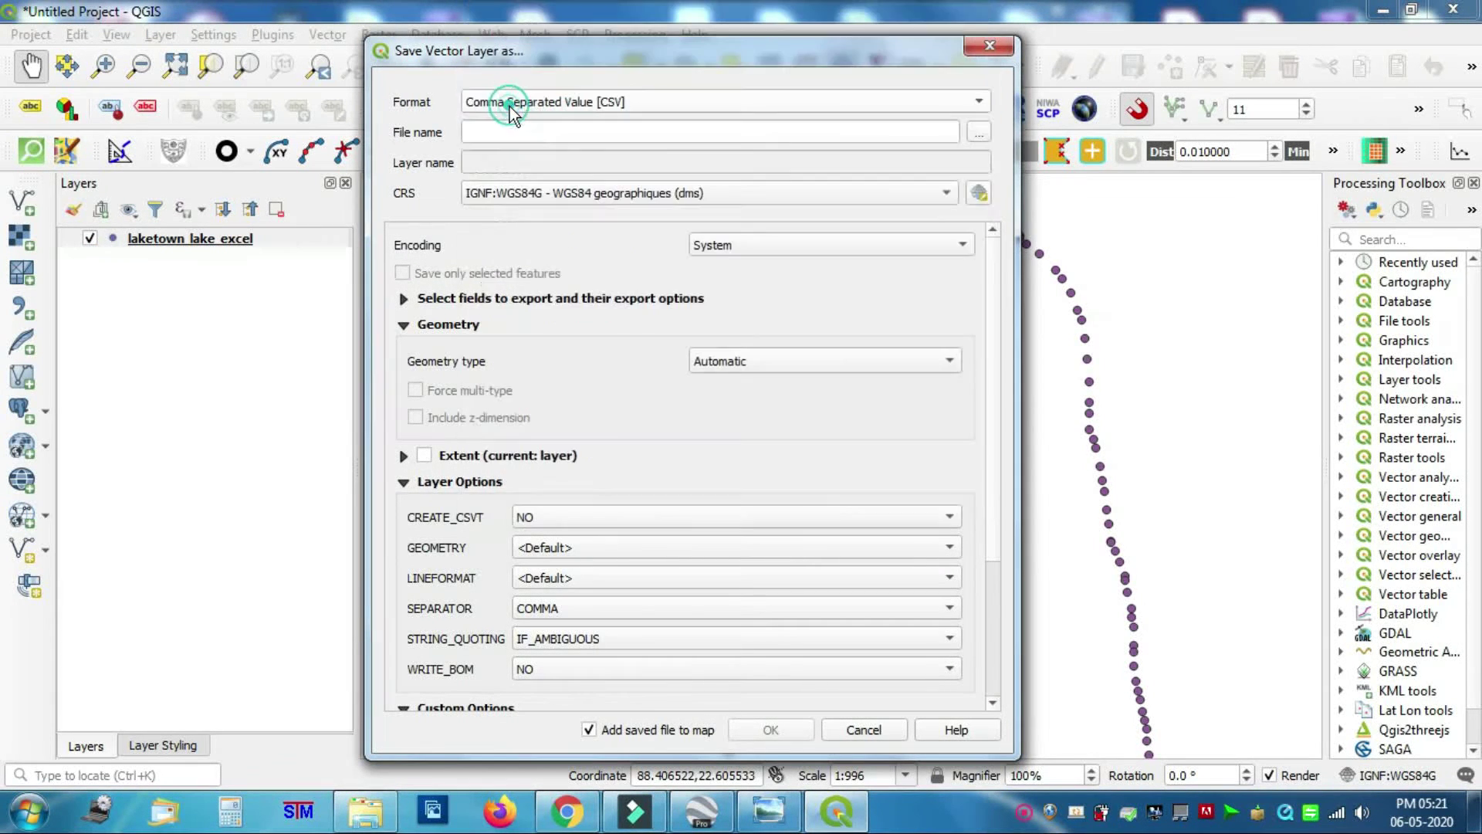
Set the export's output file to laketown_lake_utm in the Digitization folder.
{"action": "left_click", "coordinate": [979, 132]}
{"action": "left_click", "coordinate": [558, 654]}
{"action": "type", "text": "Lak"}
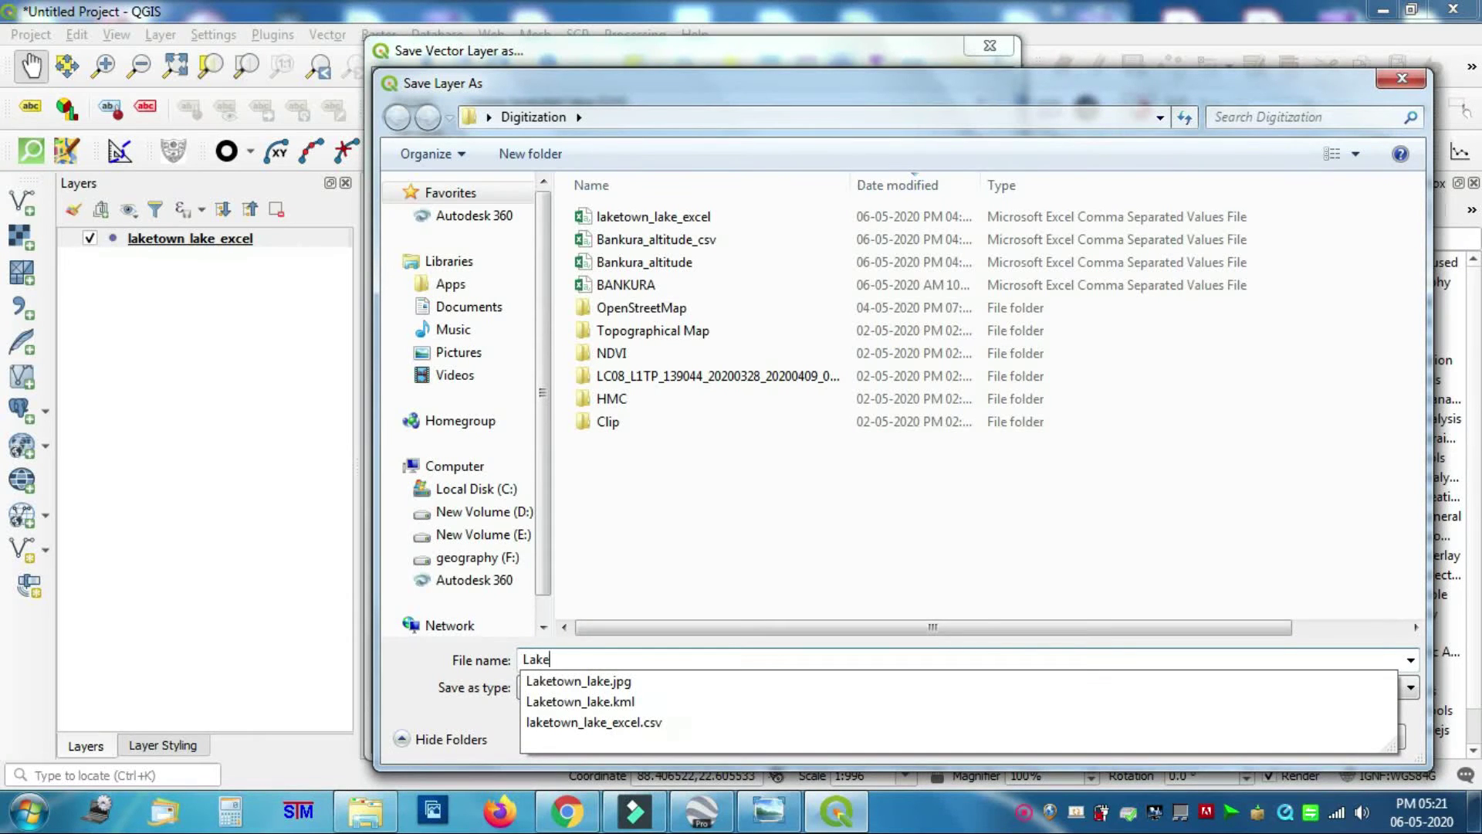
{"action": "type", "text": "e"}
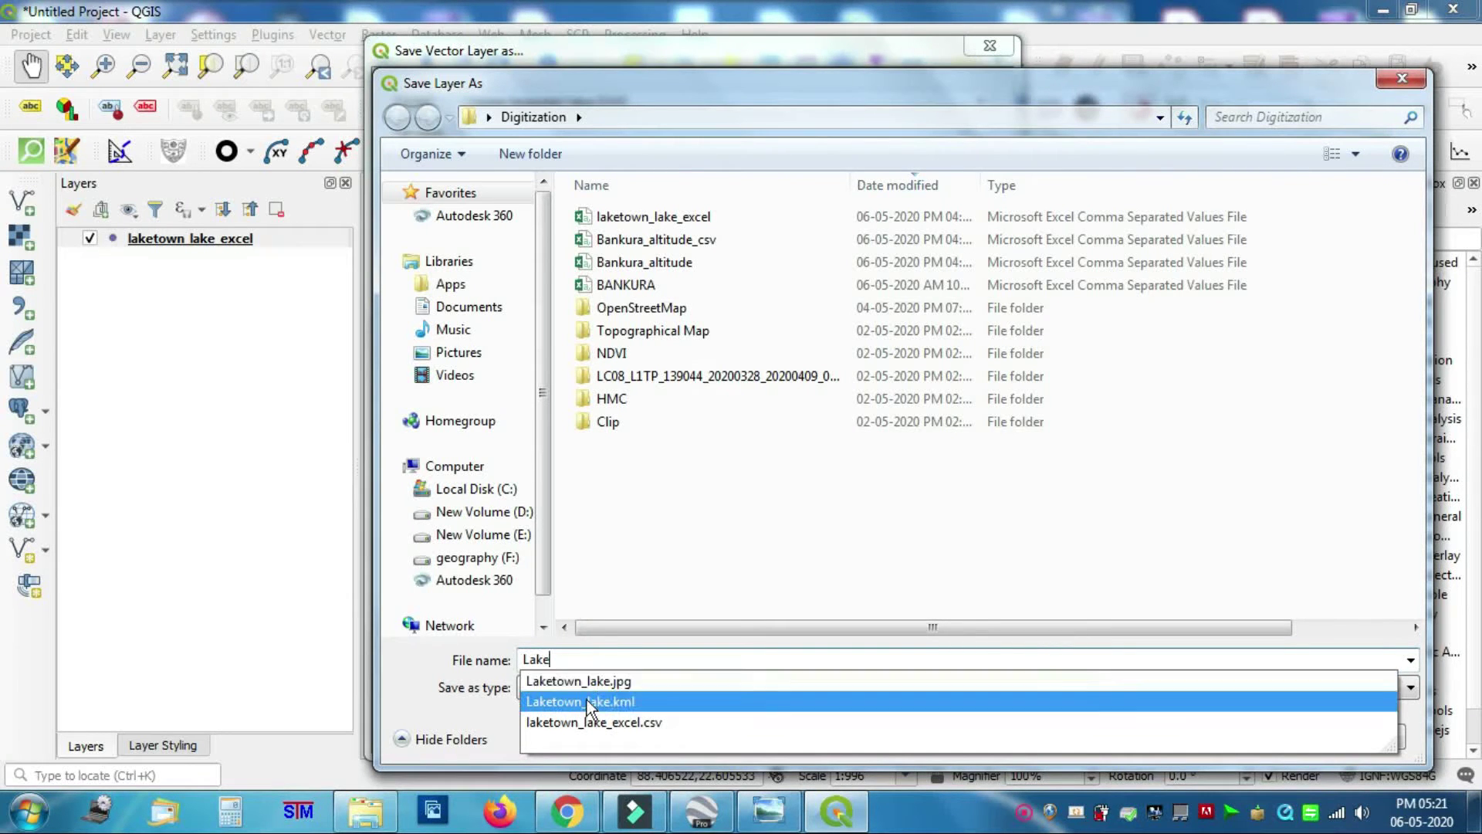
{"action": "left_click", "coordinate": [638, 216]}
{"action": "left_click", "coordinate": [652, 659]}
{"action": "left_click", "coordinate": [652, 660]}
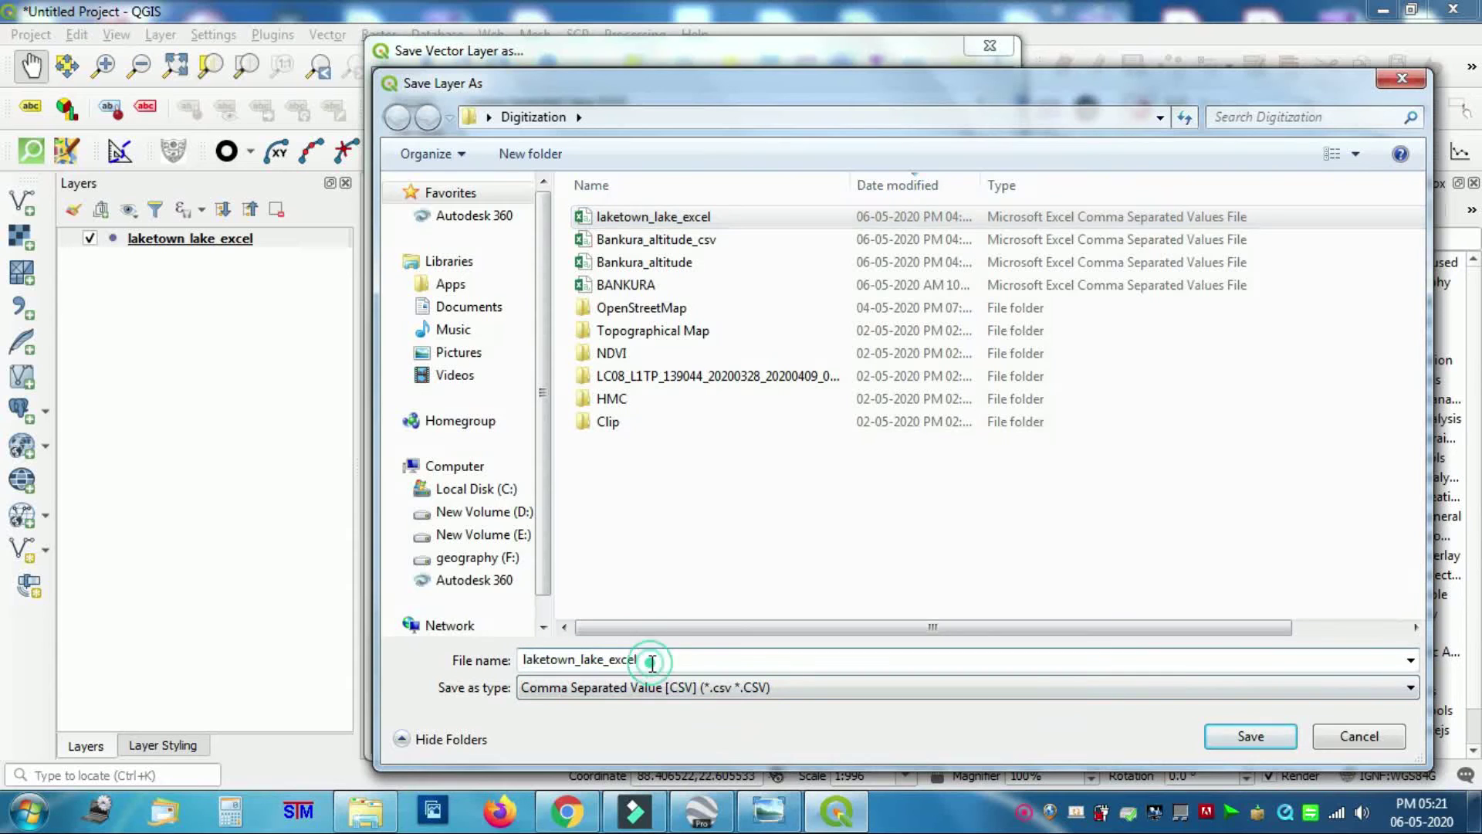
{"action": "key", "text": "BackSpace"}
{"action": "key", "text": "BackSpace"}
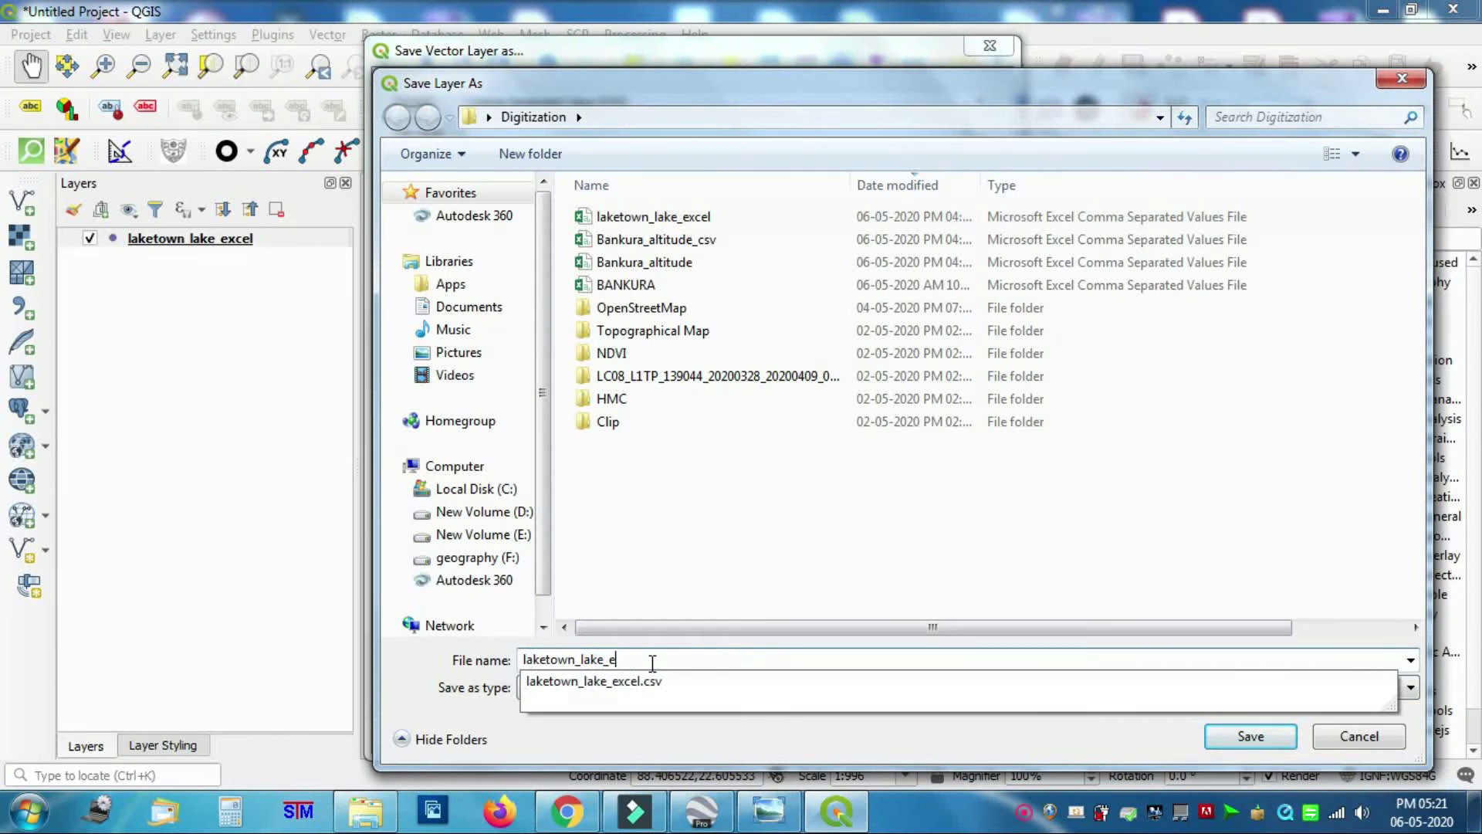
{"action": "type", "text": "utm"}
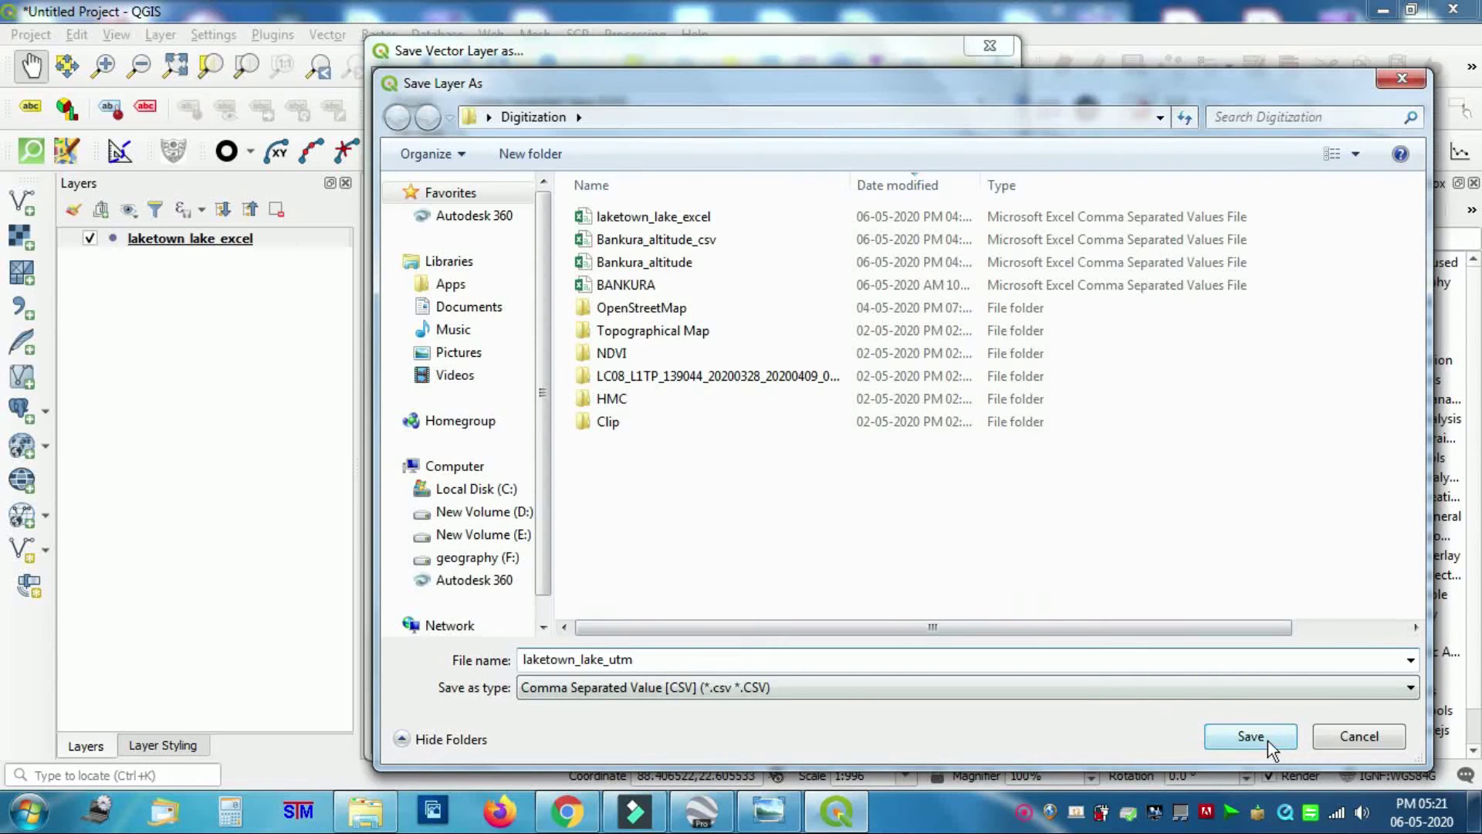
{"action": "left_click", "coordinate": [1268, 739]}
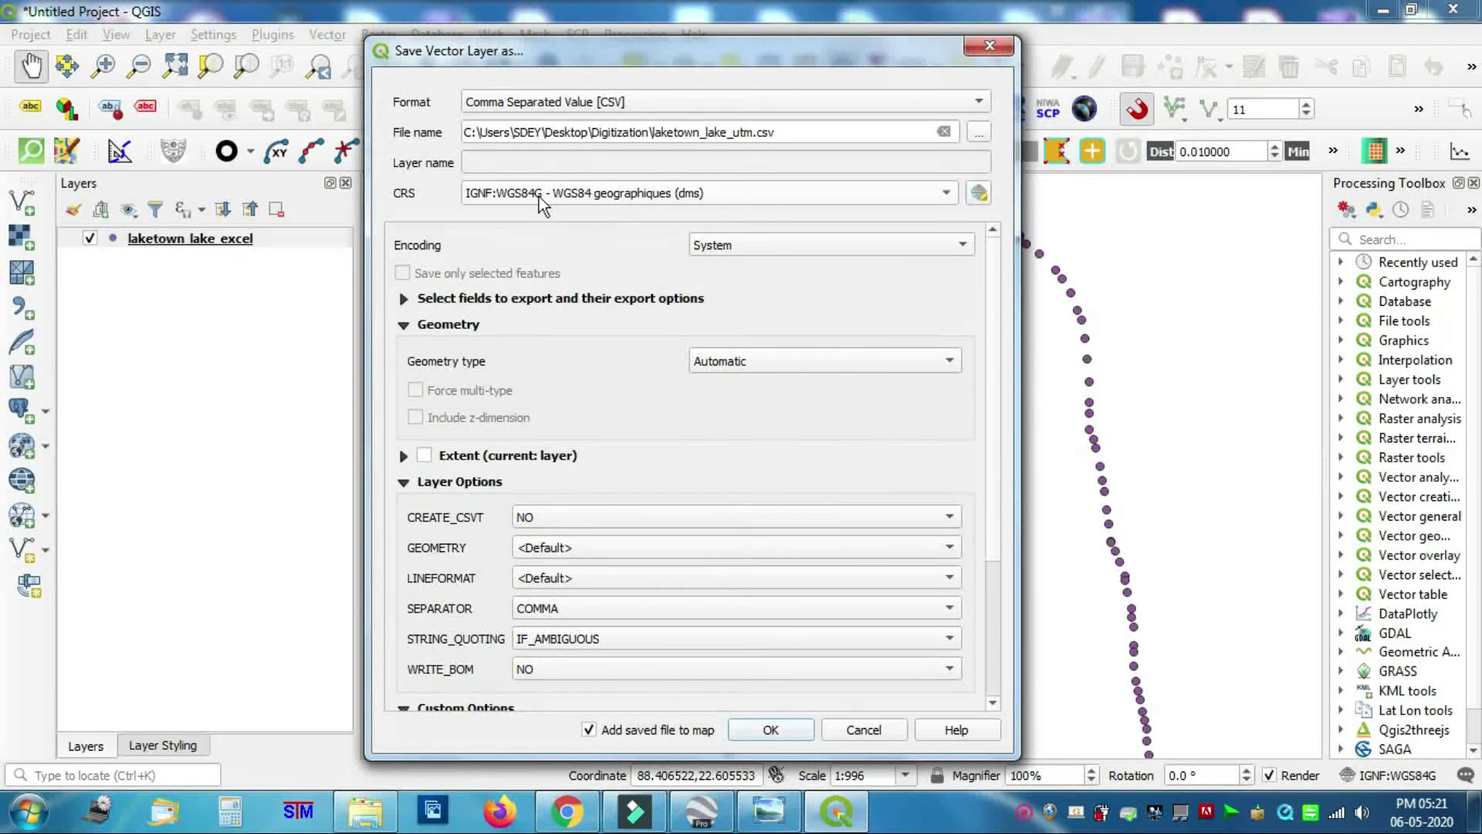
Set the export's coordinate reference system to WGS 84 / UTM zone 45N, EPSG:32645.
{"action": "left_click", "coordinate": [979, 195]}
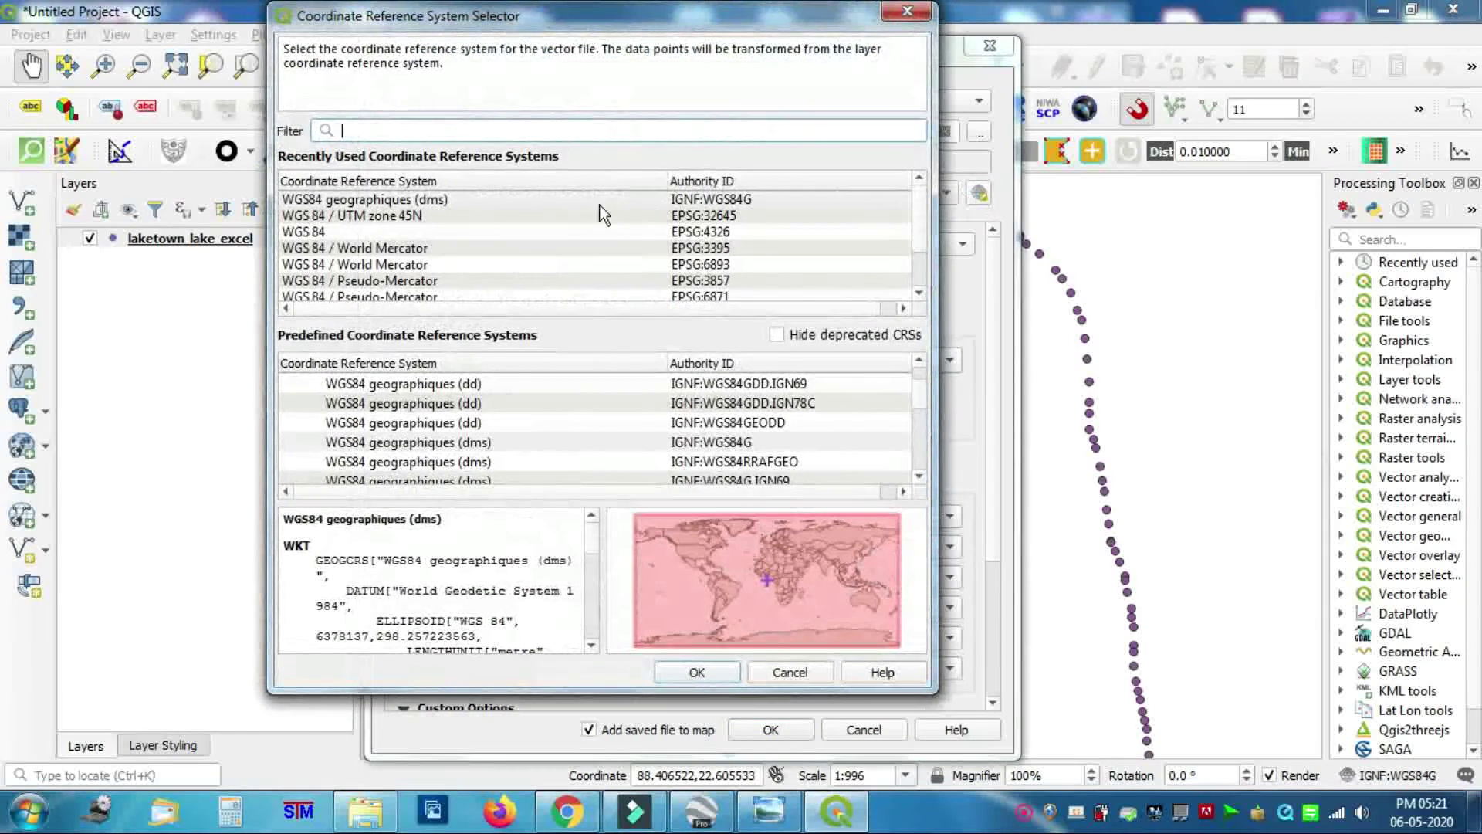
{"action": "left_click", "coordinate": [368, 215]}
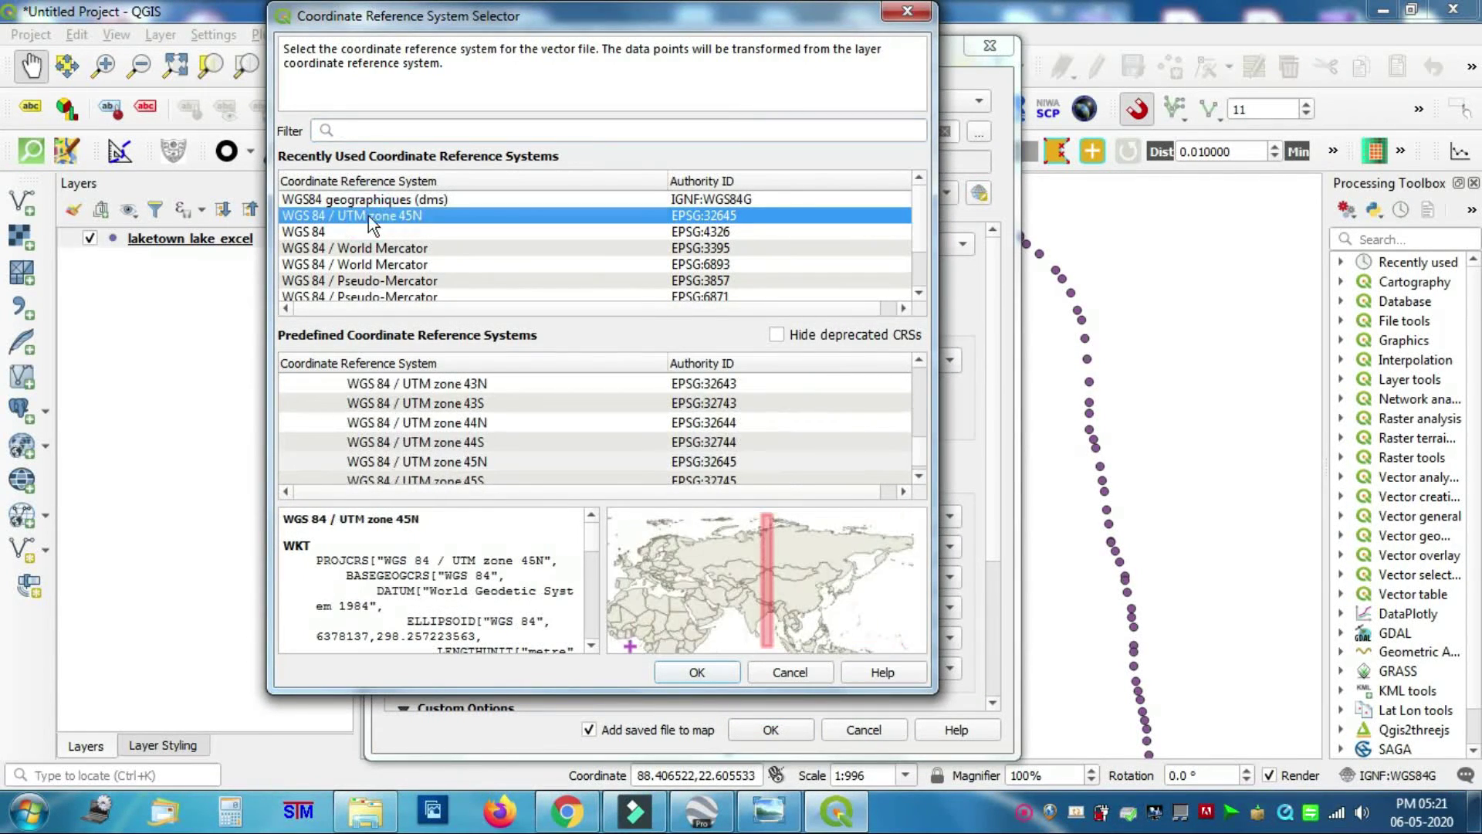
{"action": "left_click", "coordinate": [697, 673]}
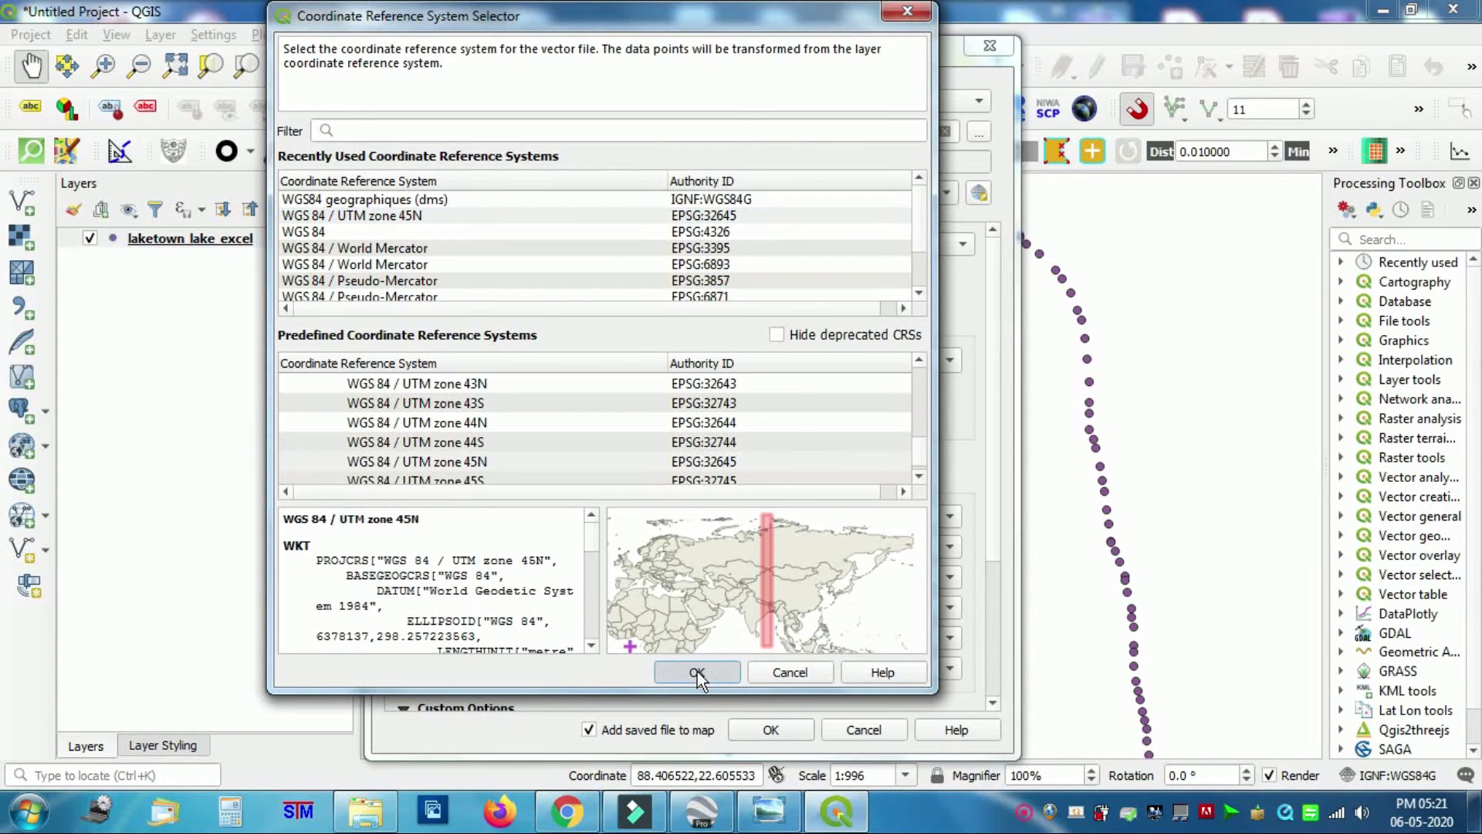
{"action": "left_click", "coordinate": [706, 673]}
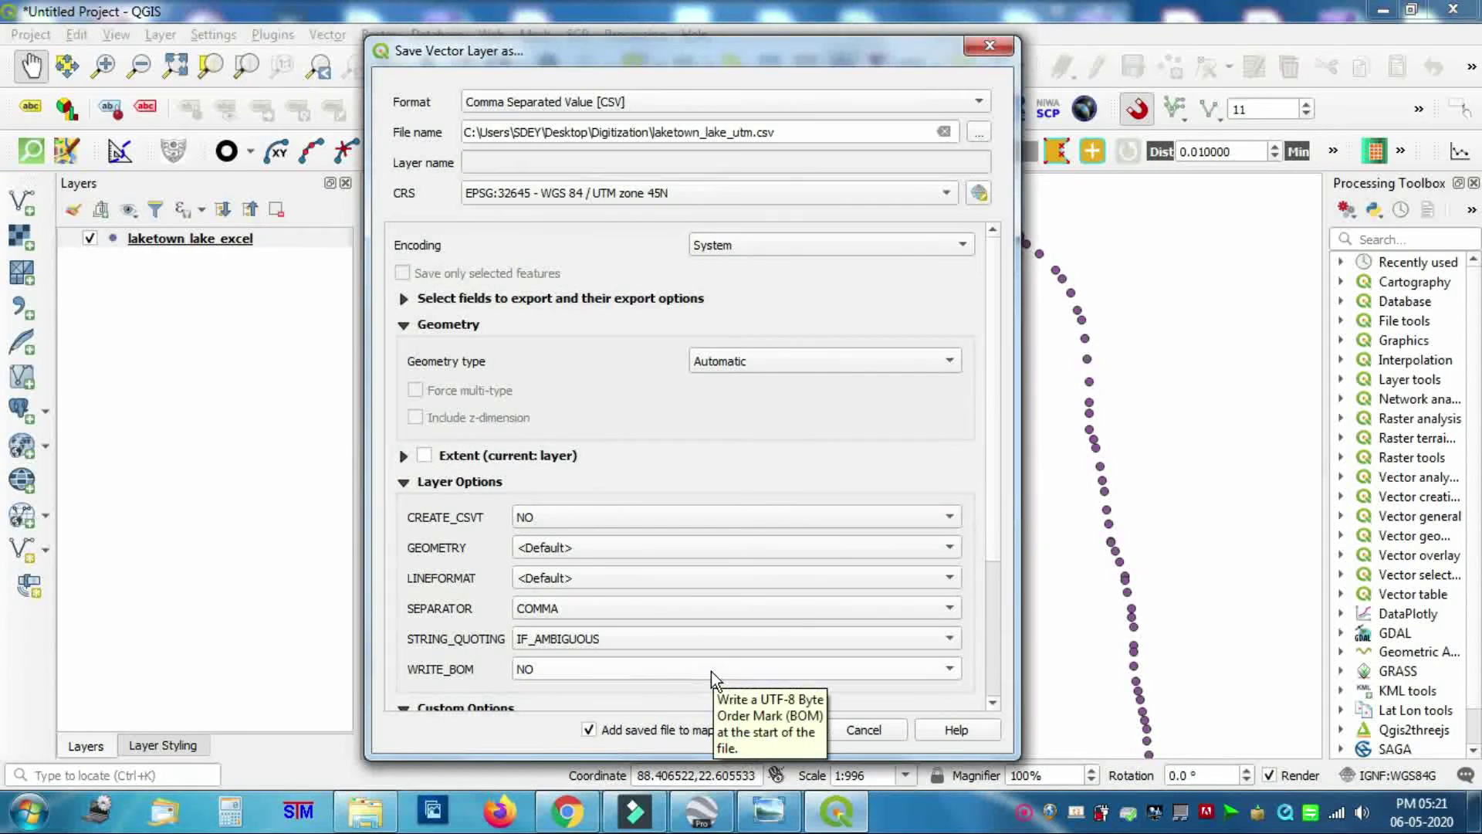
Set the GEOMETRY layer option to AS_YX and export the layer to laketown_lake_utm.csv.
{"action": "left_click", "coordinate": [574, 550]}
{"action": "left_click", "coordinate": [572, 490]}
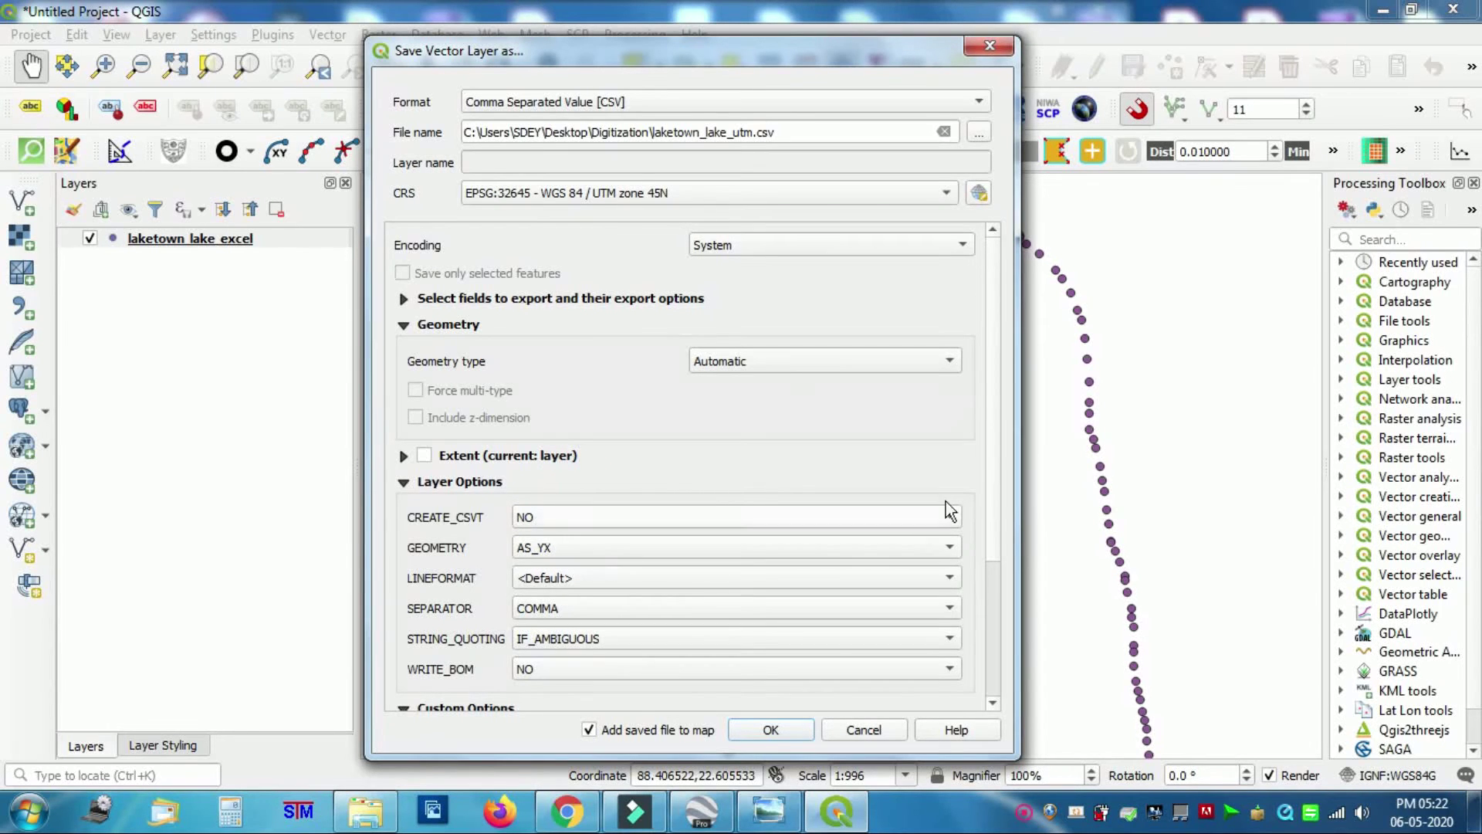
{"action": "left_click_drag", "start_coordinate": [999, 466], "coordinate": [998, 659]}
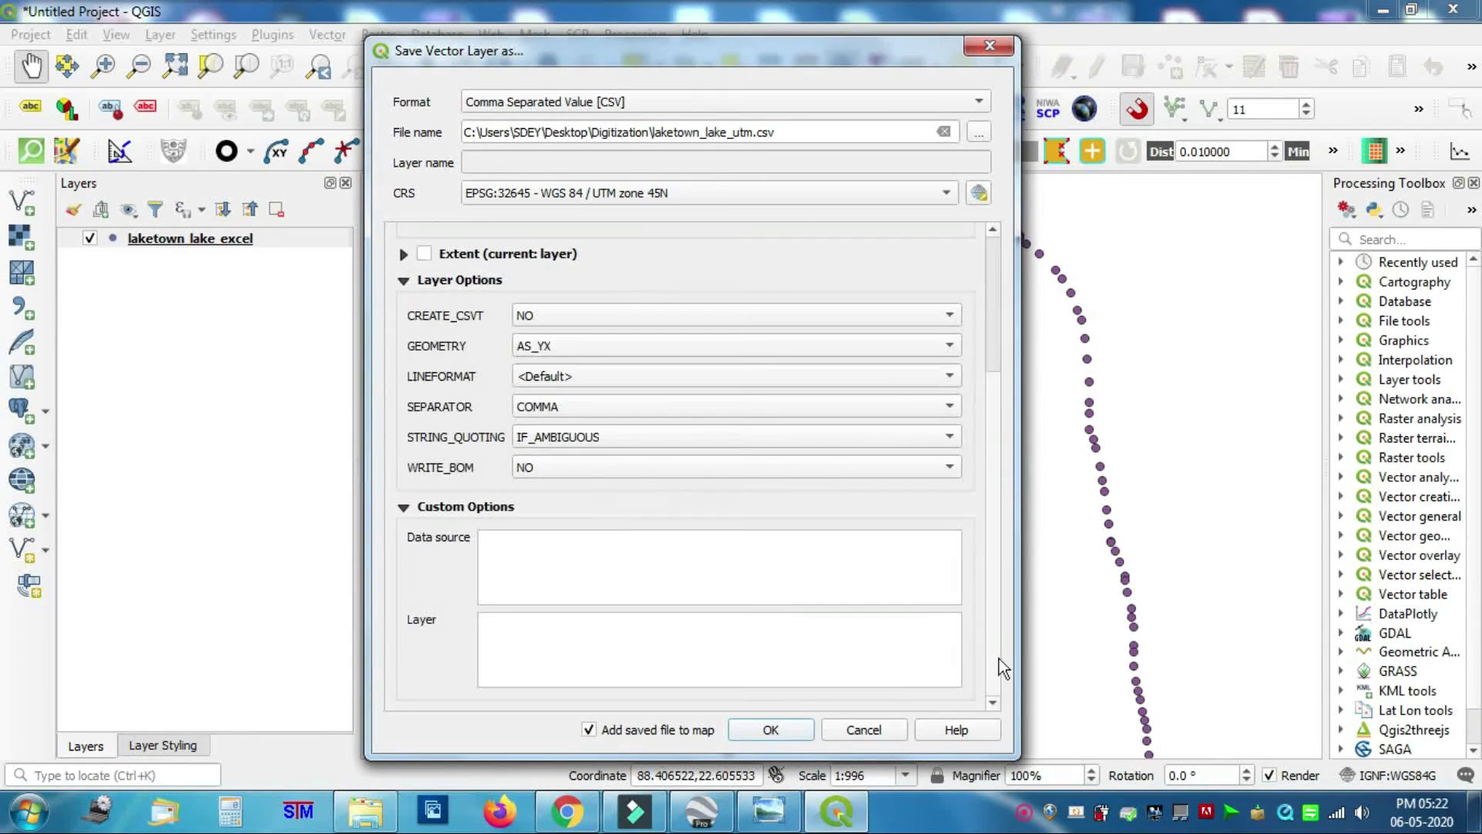
{"action": "left_click", "coordinate": [769, 730]}
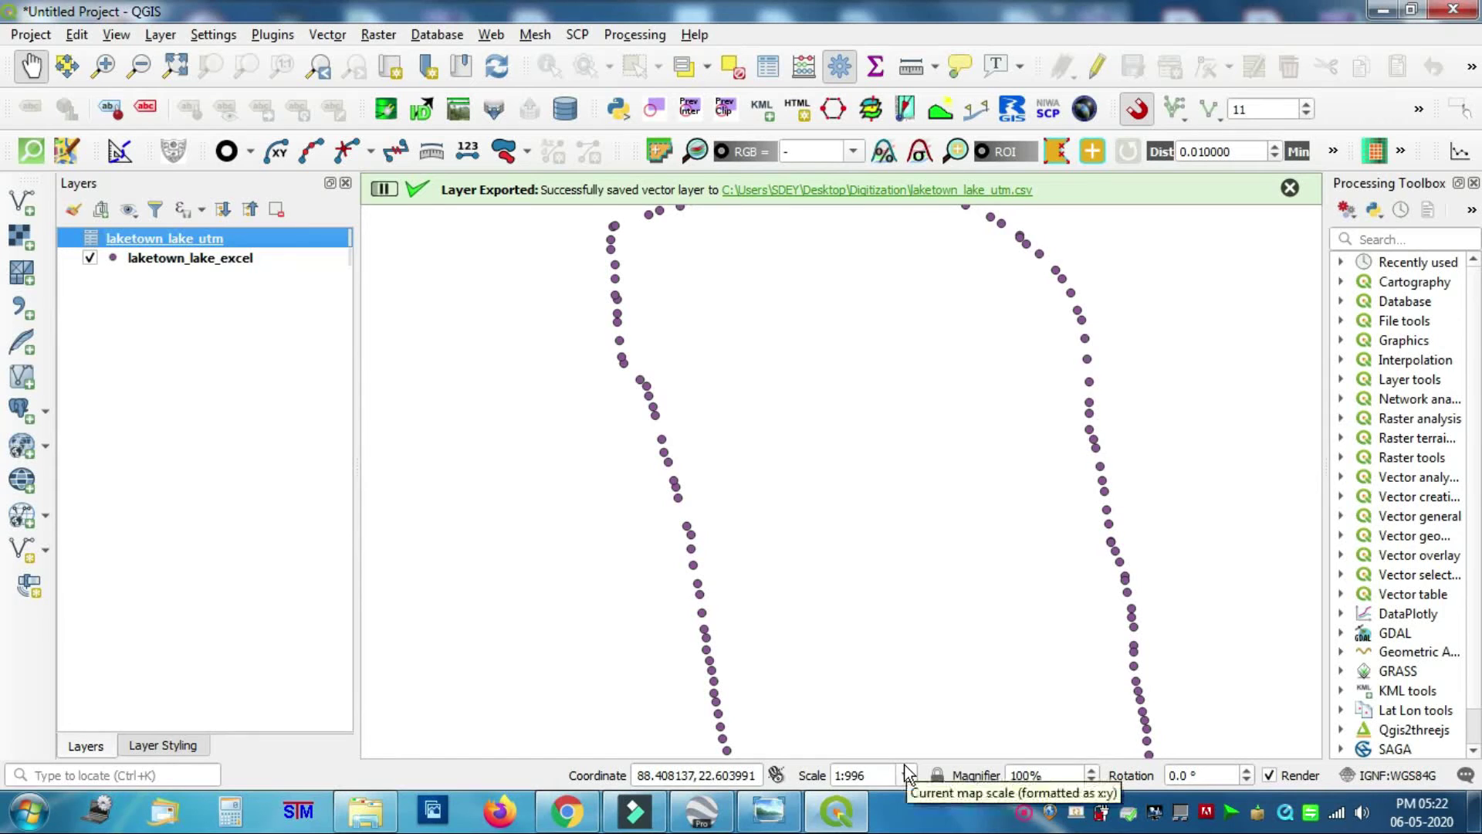
Switch to Excel 2016 with a new blank workbook in a maximized window.
{"action": "left_click", "coordinate": [30, 811]}
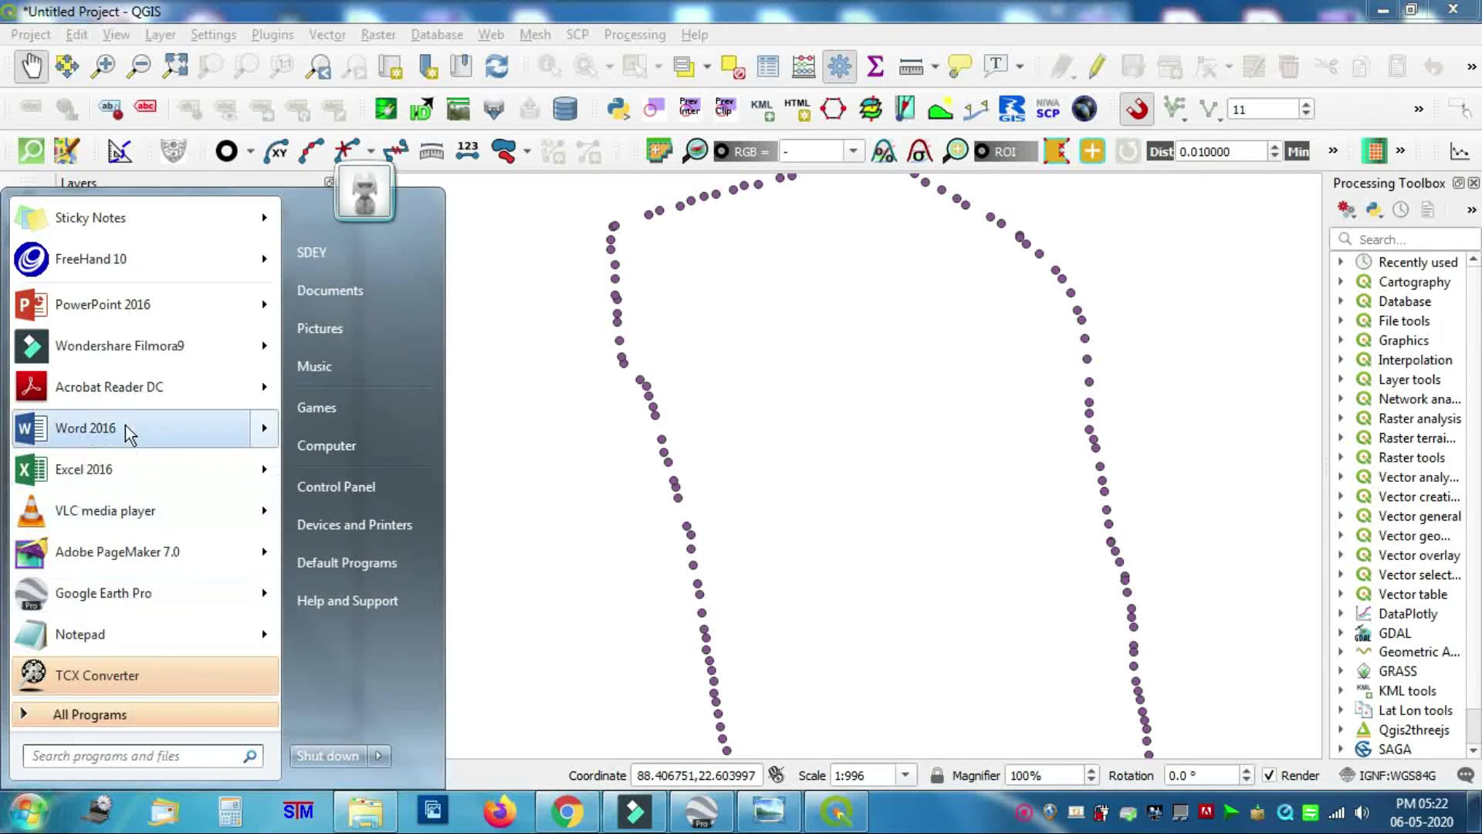
{"action": "key", "text": "Escape"}
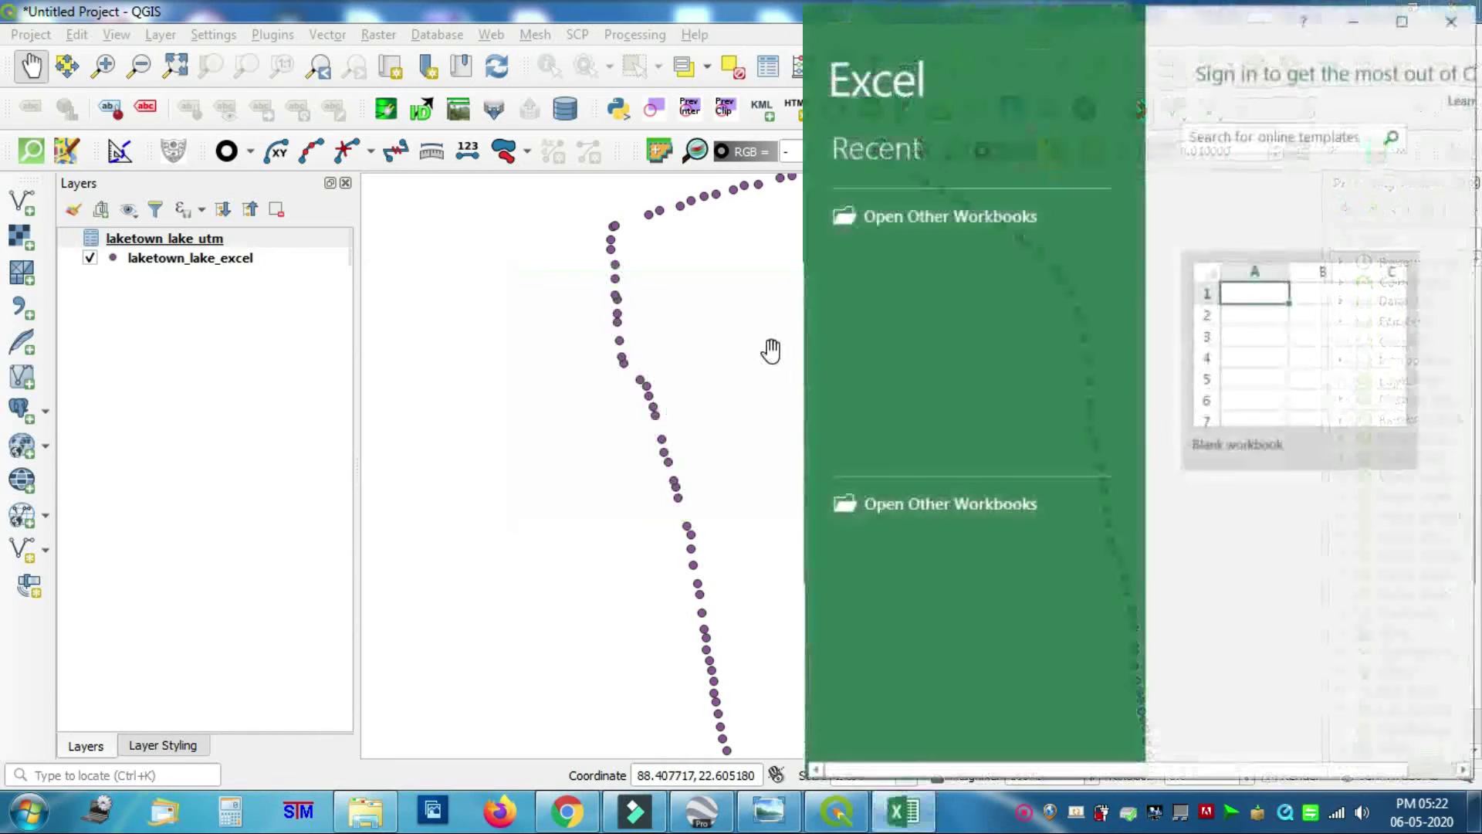
{"action": "left_click", "coordinate": [1257, 347]}
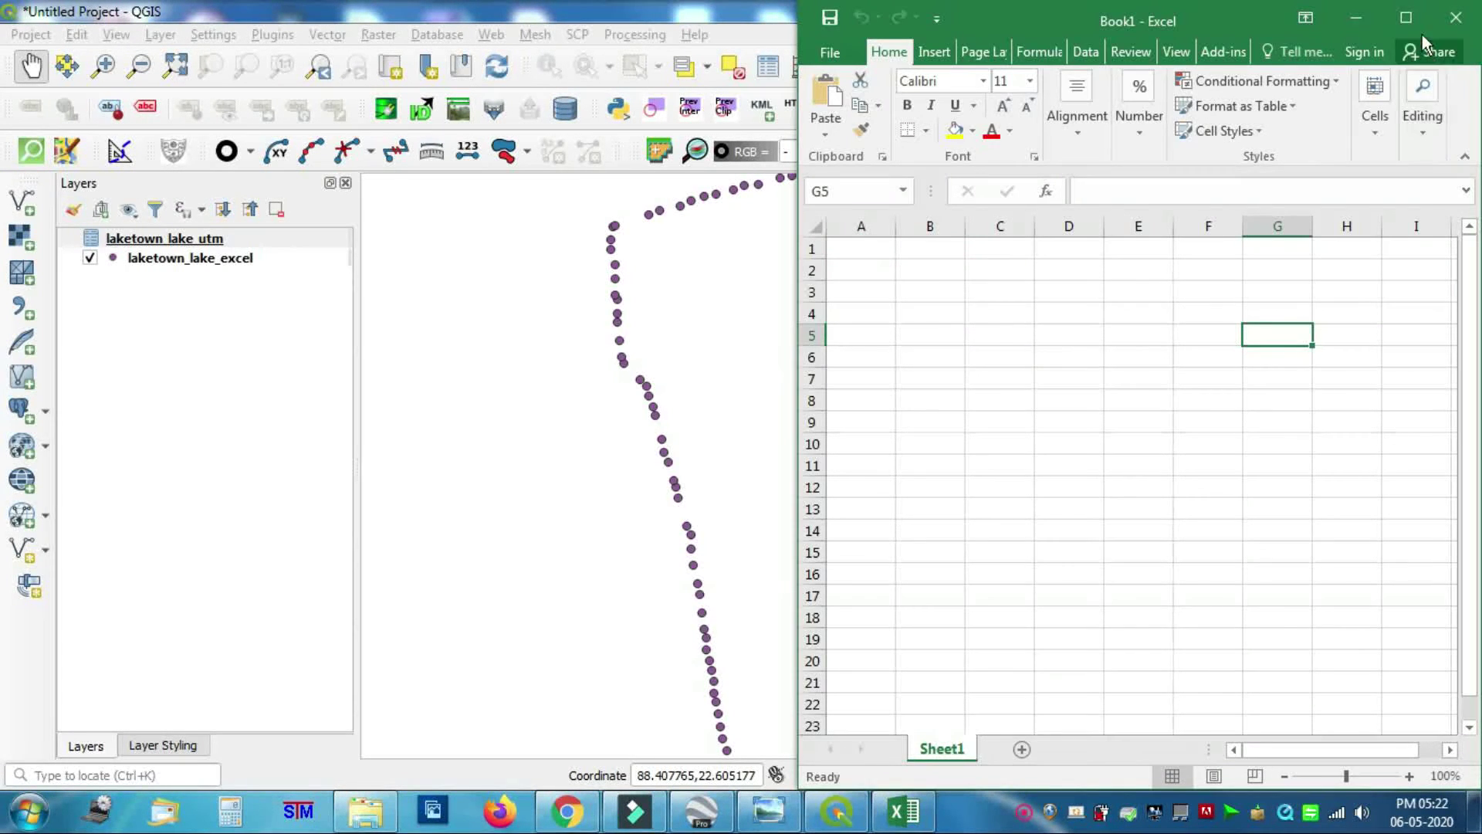
{"action": "left_click", "coordinate": [1421, 29]}
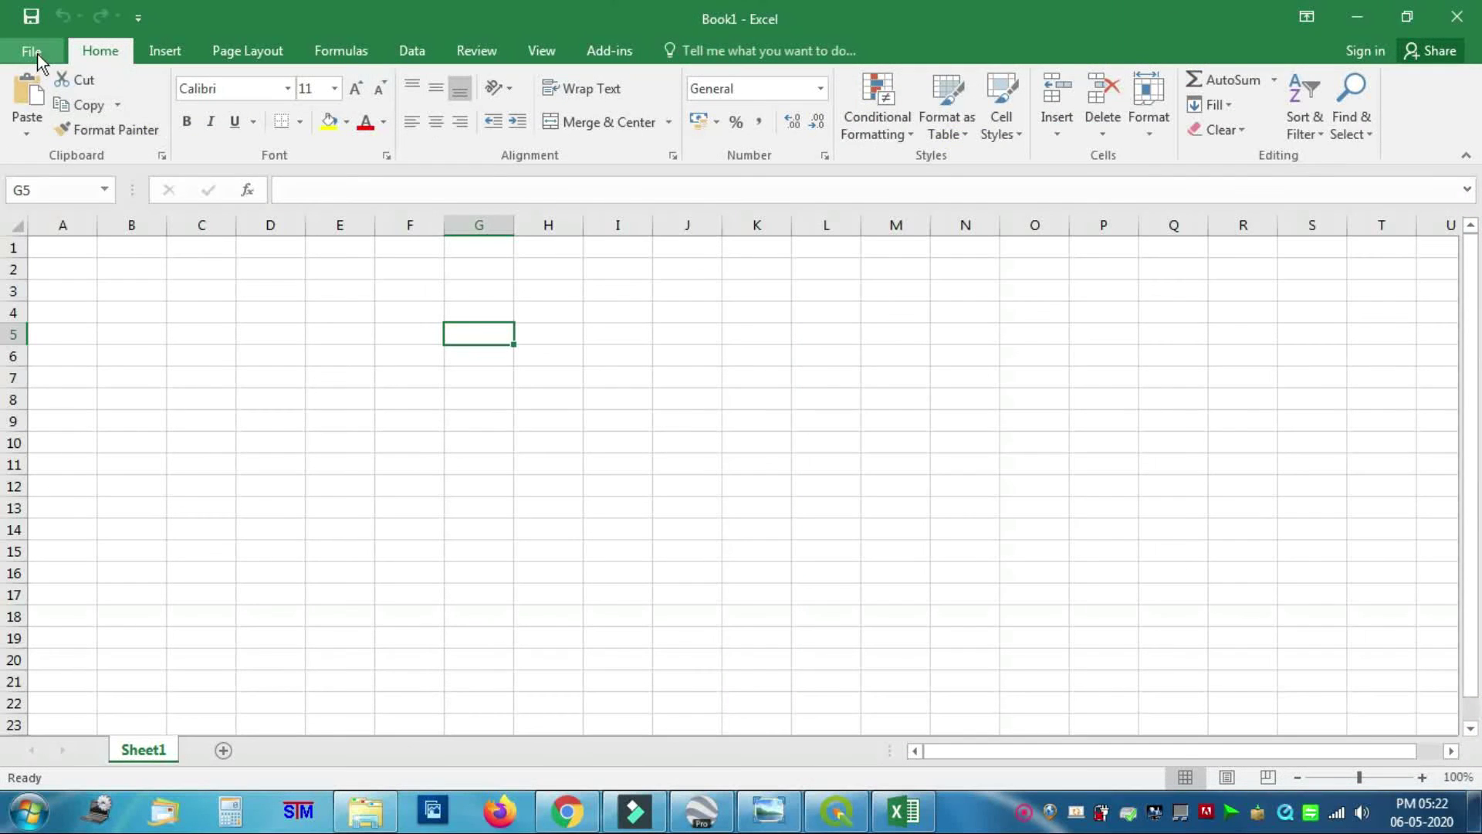
Browse for a workbook to open and go to the Digitization folder on the Desktop.
{"action": "left_click", "coordinate": [37, 53]}
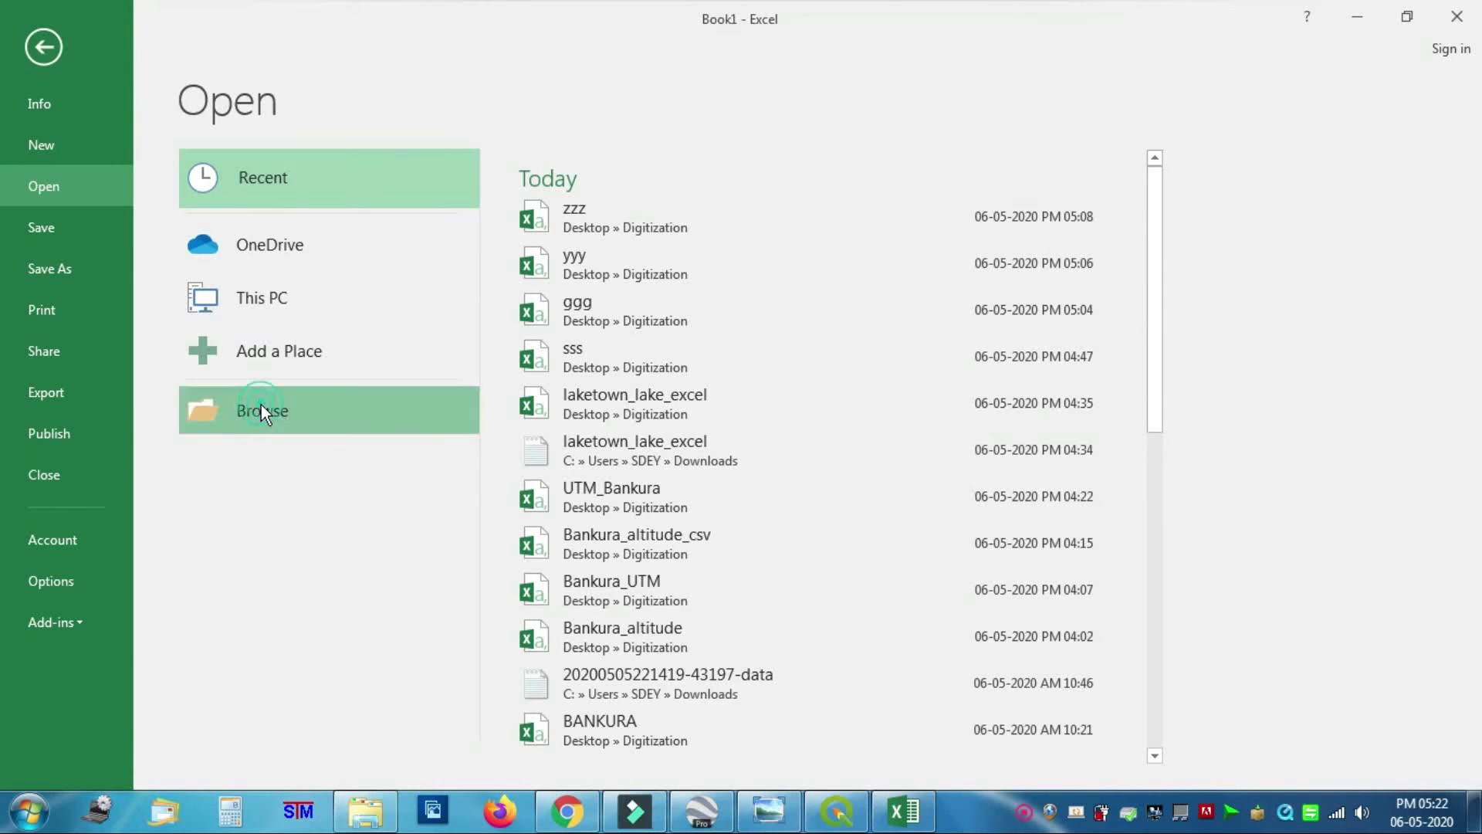
{"action": "left_click", "coordinate": [274, 387]}
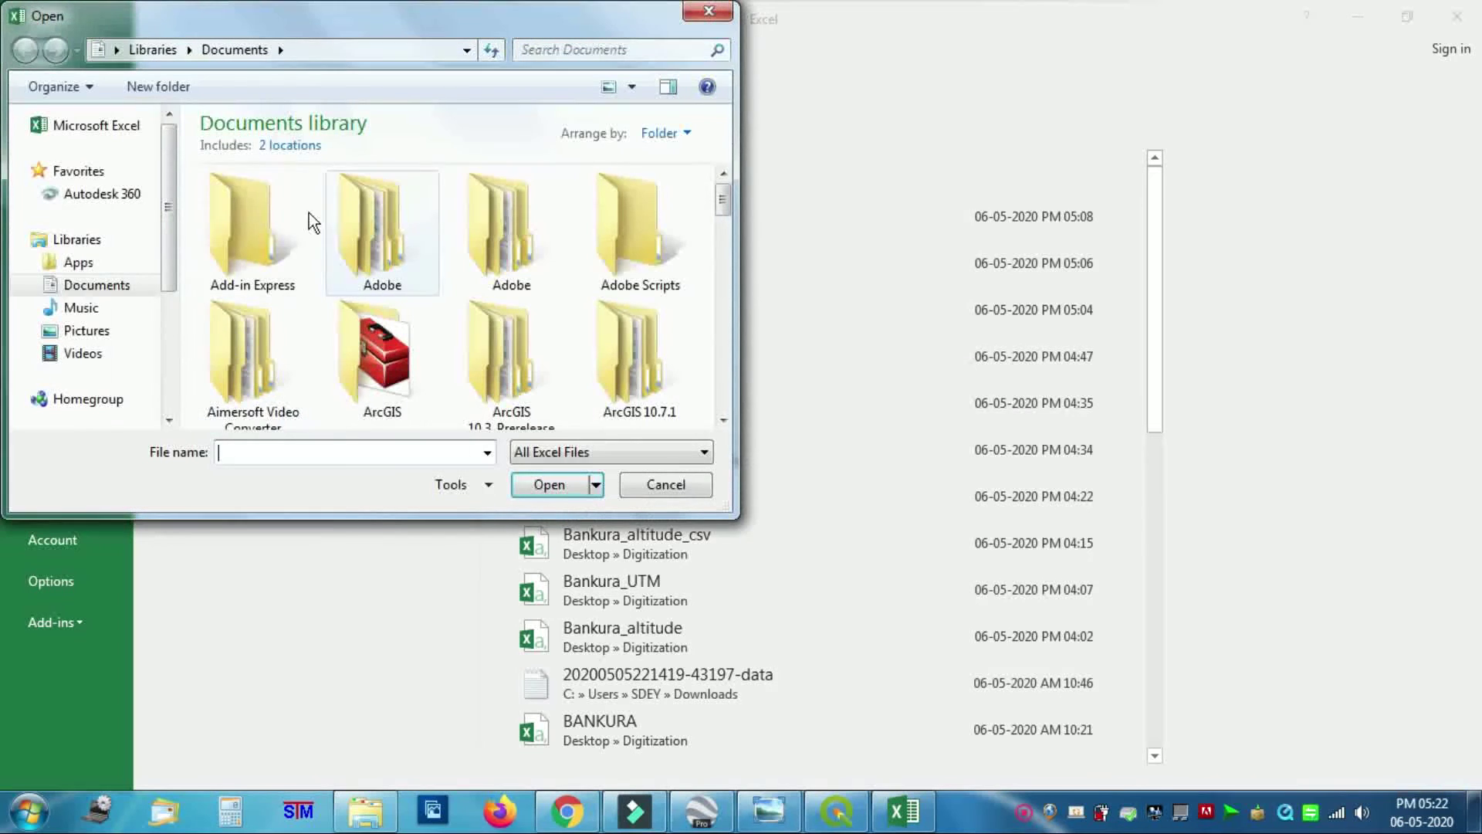
{"action": "left_click", "coordinate": [116, 49]}
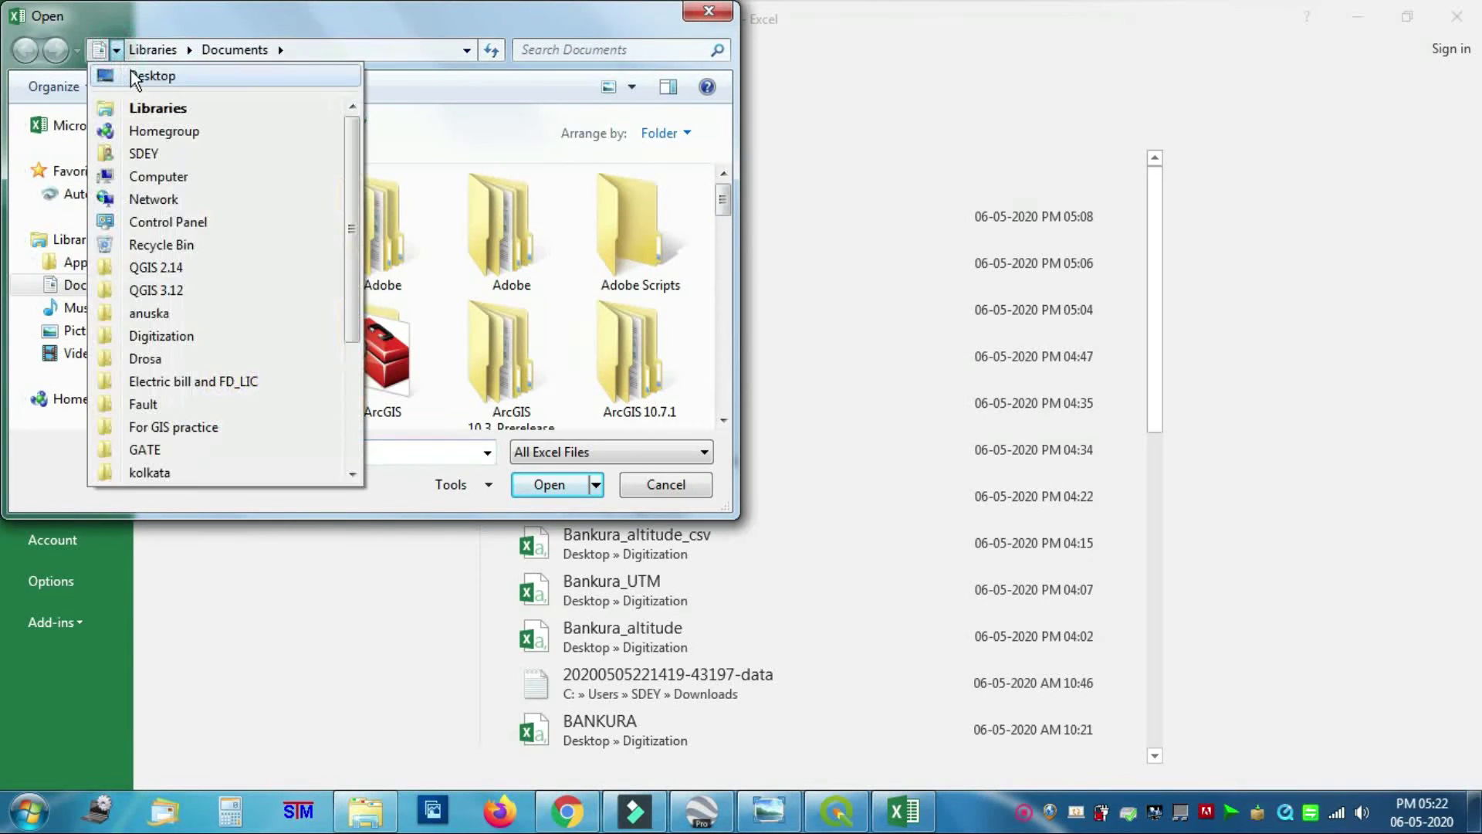
{"action": "left_click", "coordinate": [132, 71]}
{"action": "scroll", "coordinate": [498, 211], "scroll_direction": "down", "scroll_amount": 3}
{"action": "left_click", "coordinate": [303, 454]}
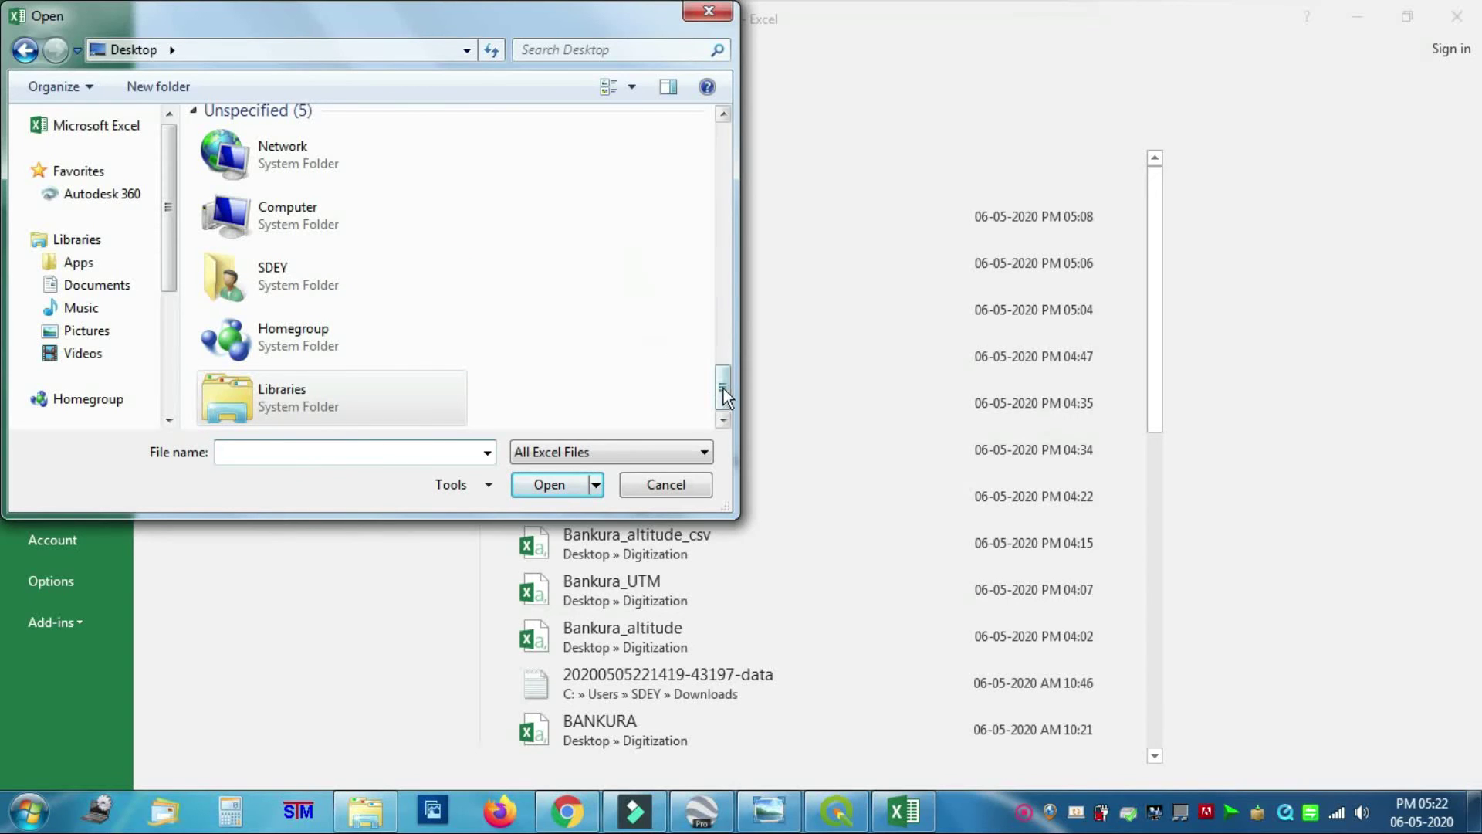
{"action": "type", "text": "d"}
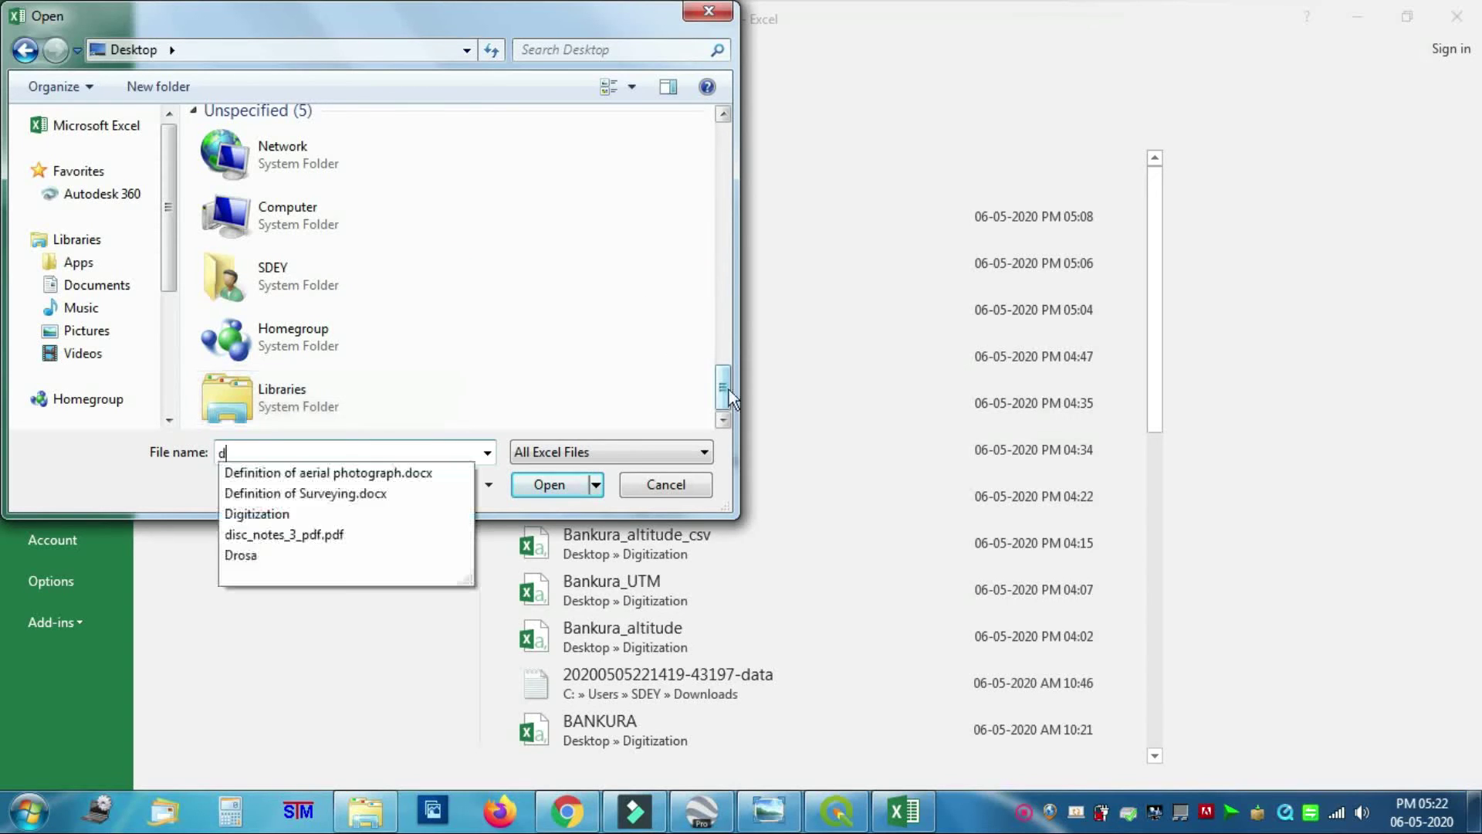
{"action": "left_click", "coordinate": [288, 513]}
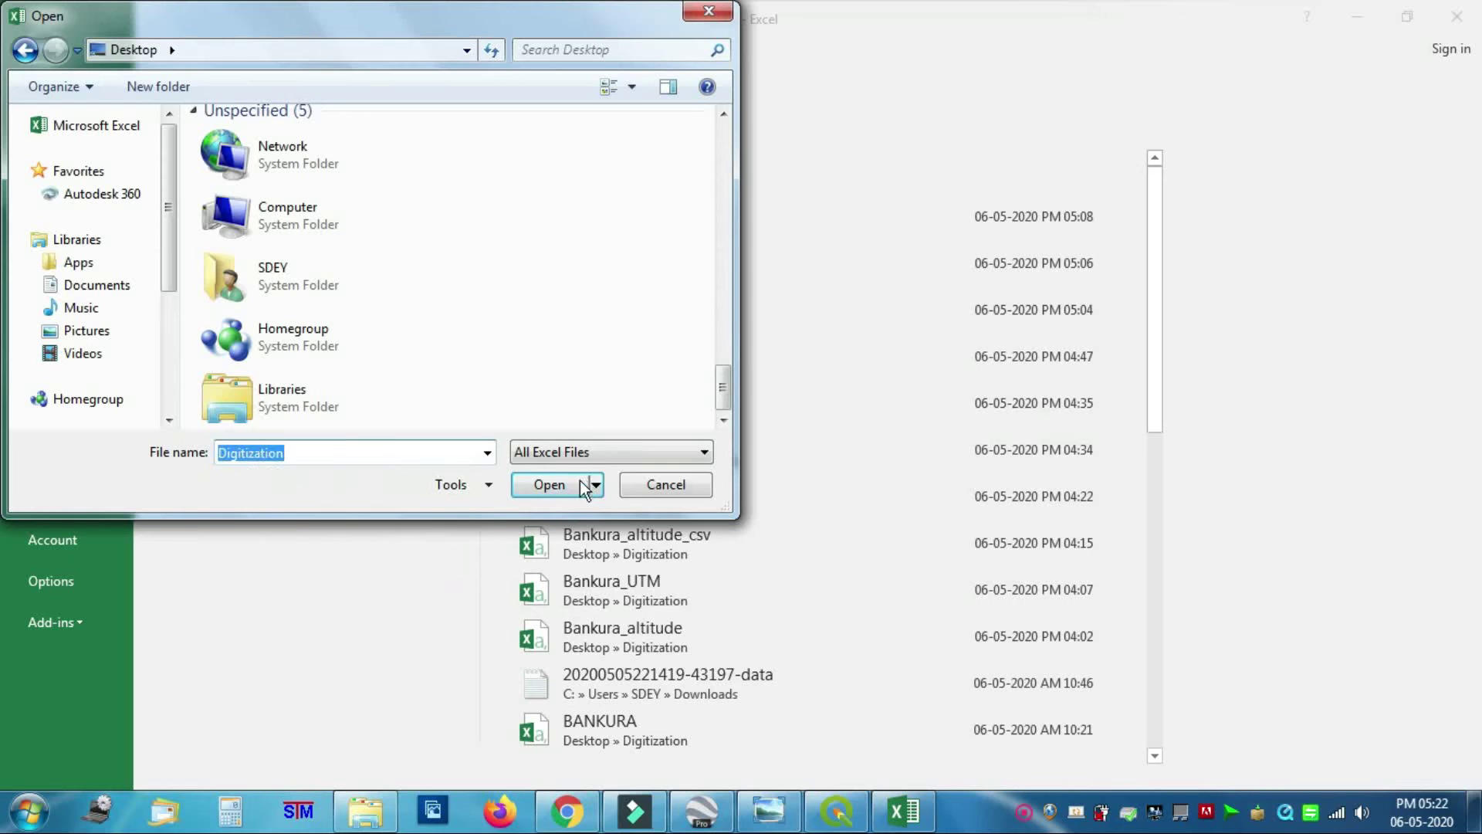
{"action": "left_click", "coordinate": [535, 483]}
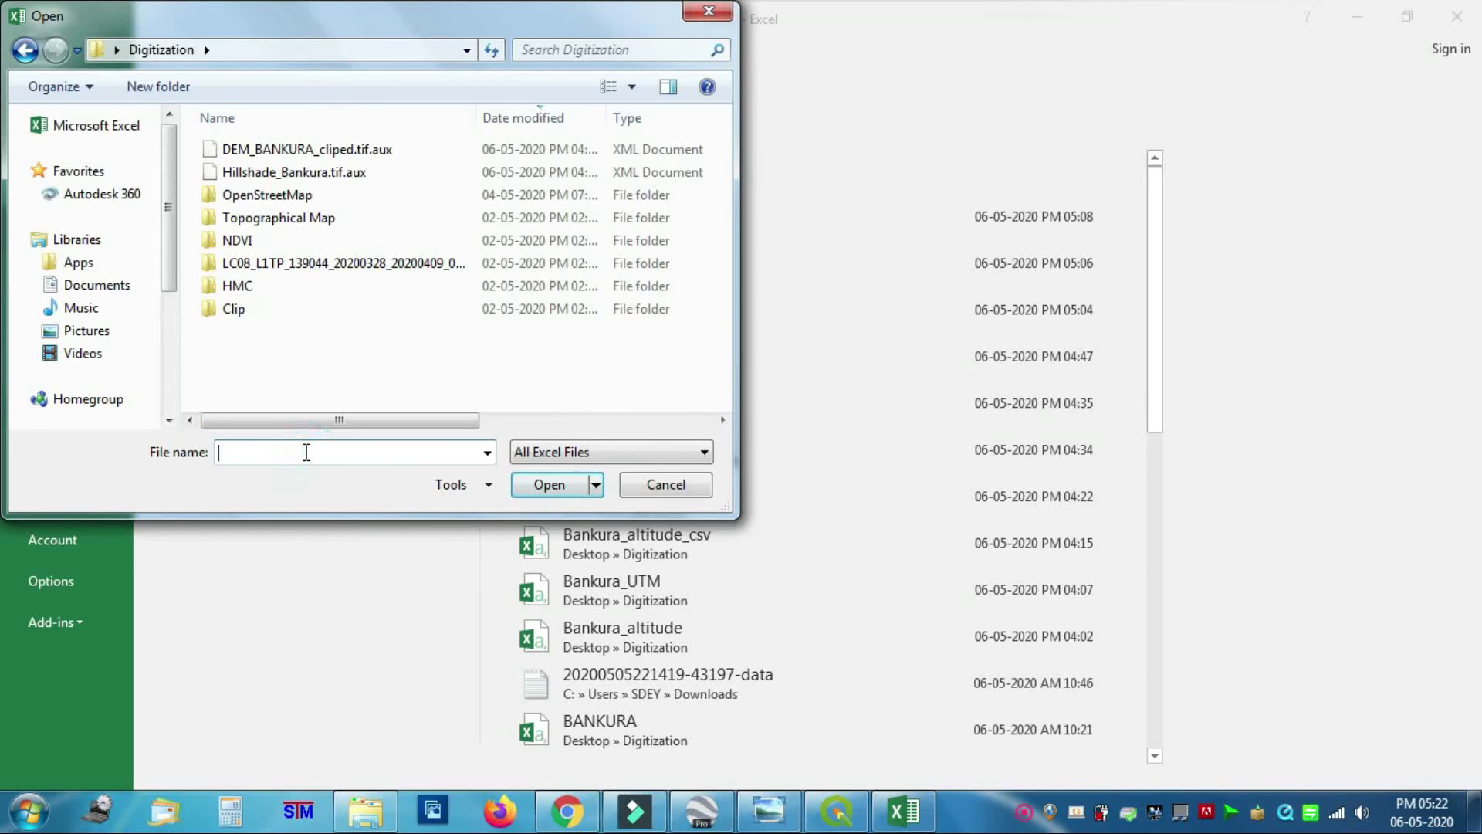
Open laketown_lake_utm.csv from the Digitization folder as read-only.
{"action": "type", "text": "l"}
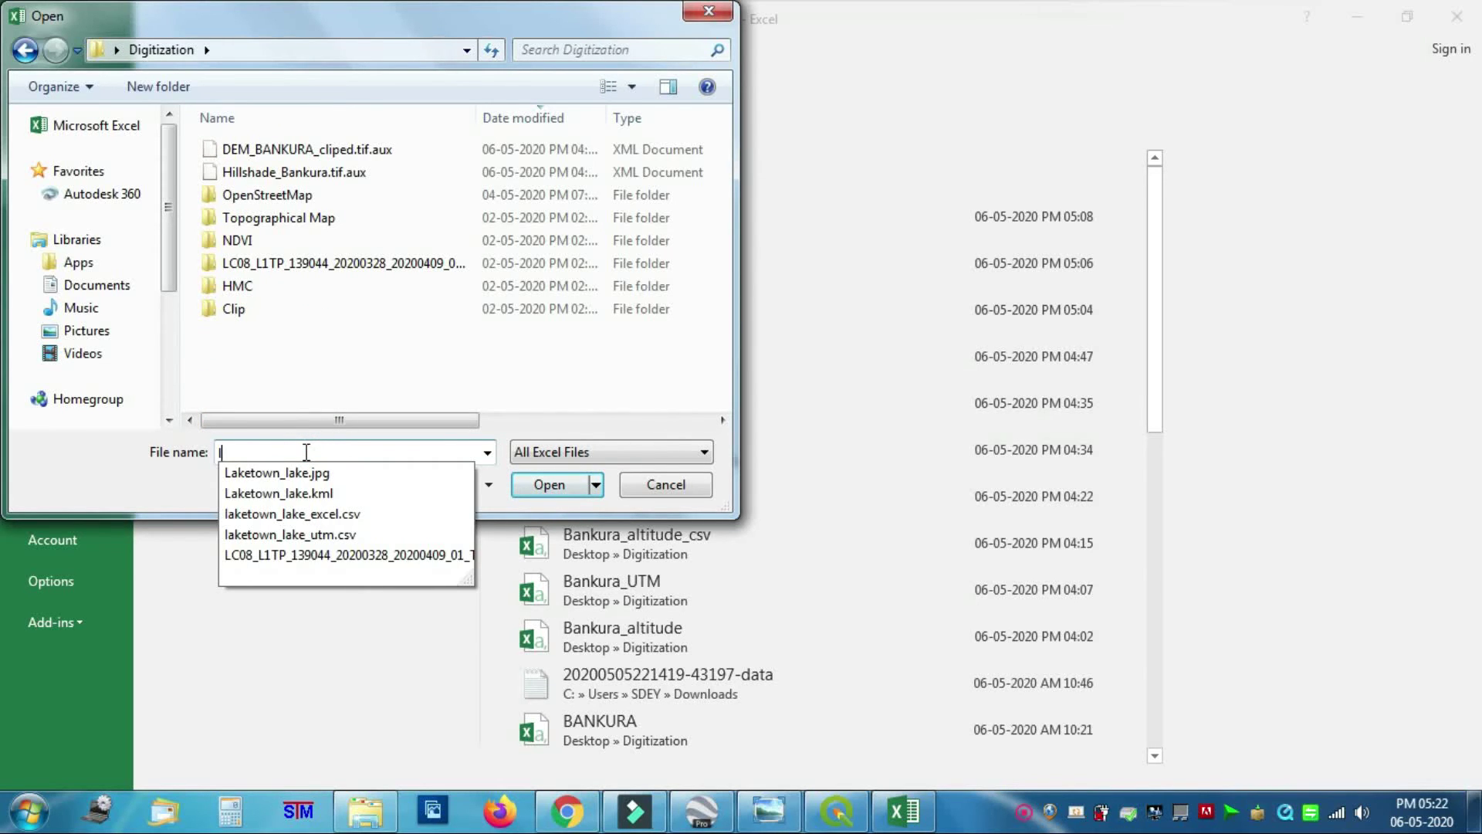
{"action": "left_click", "coordinate": [334, 536]}
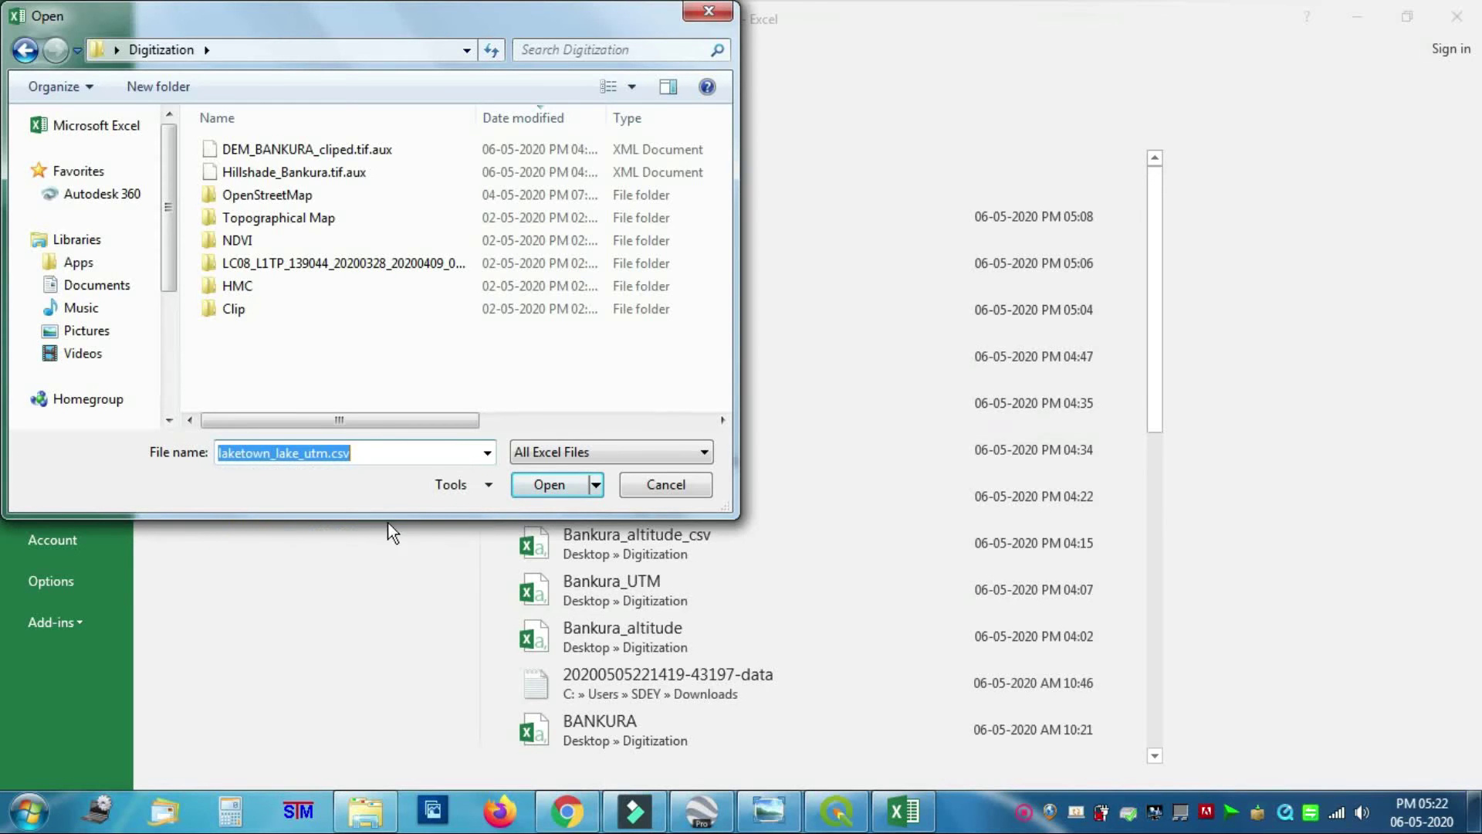
{"action": "left_click", "coordinate": [550, 486]}
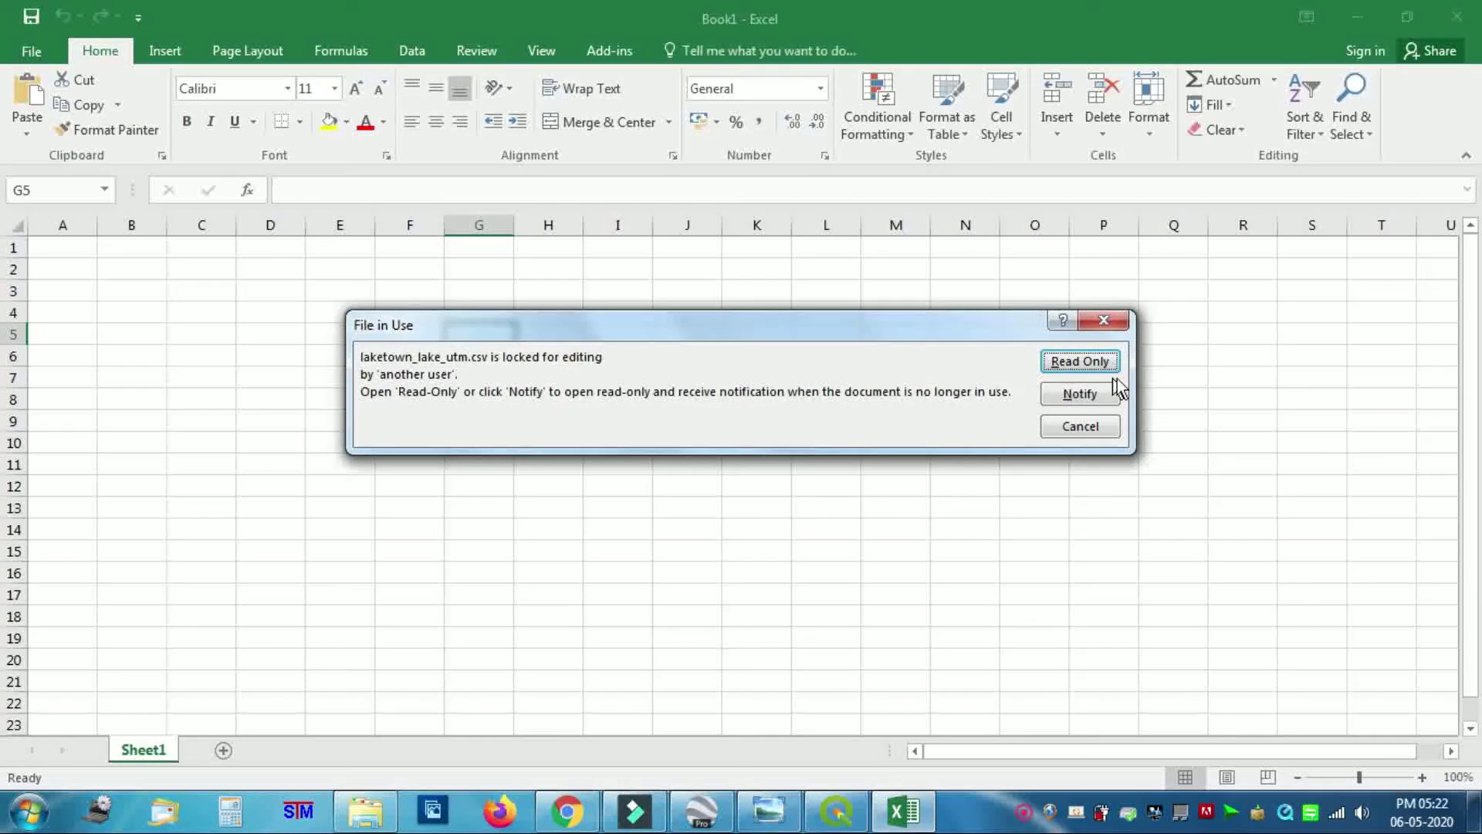
{"action": "left_click", "coordinate": [1100, 362]}
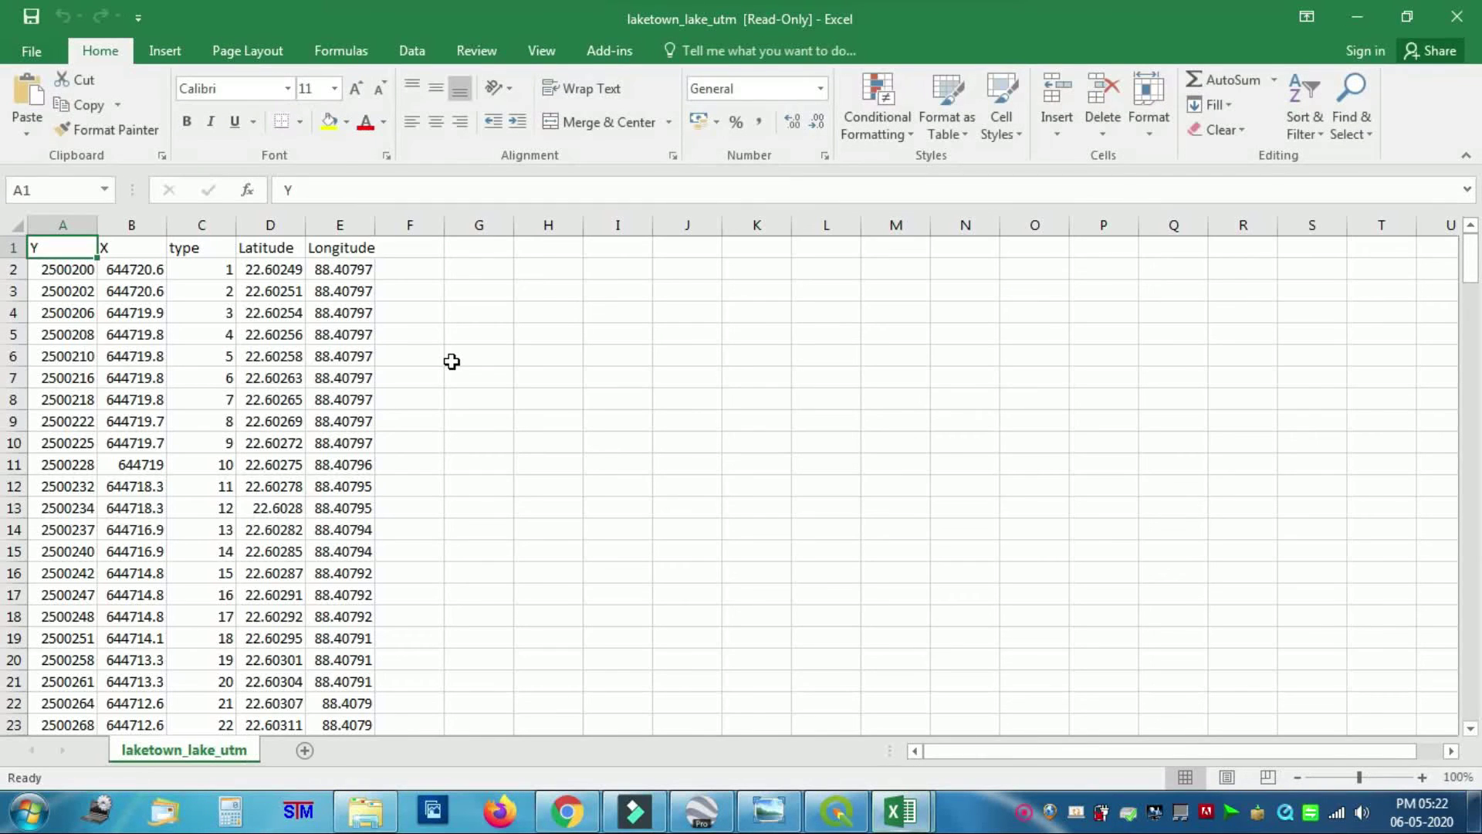
Widen columns A and B so the Y and X coordinates show all their decimals.
{"action": "left_click_drag", "start_coordinate": [100, 227], "coordinate": [282, 226]}
{"action": "left_click_drag", "start_coordinate": [145, 225], "coordinate": [175, 227]}
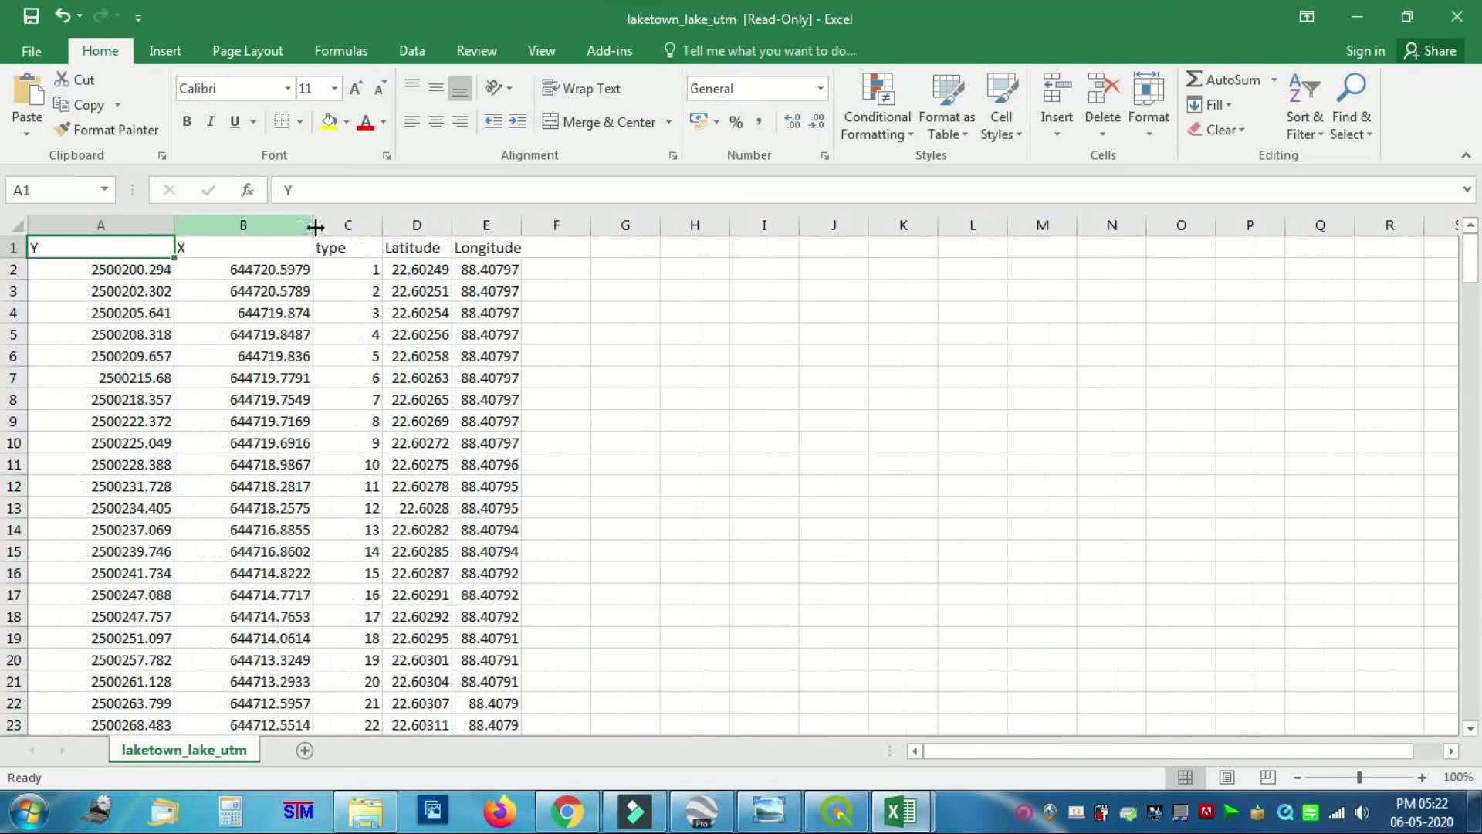
{"action": "left_click_drag", "start_coordinate": [311, 226], "coordinate": [296, 225]}
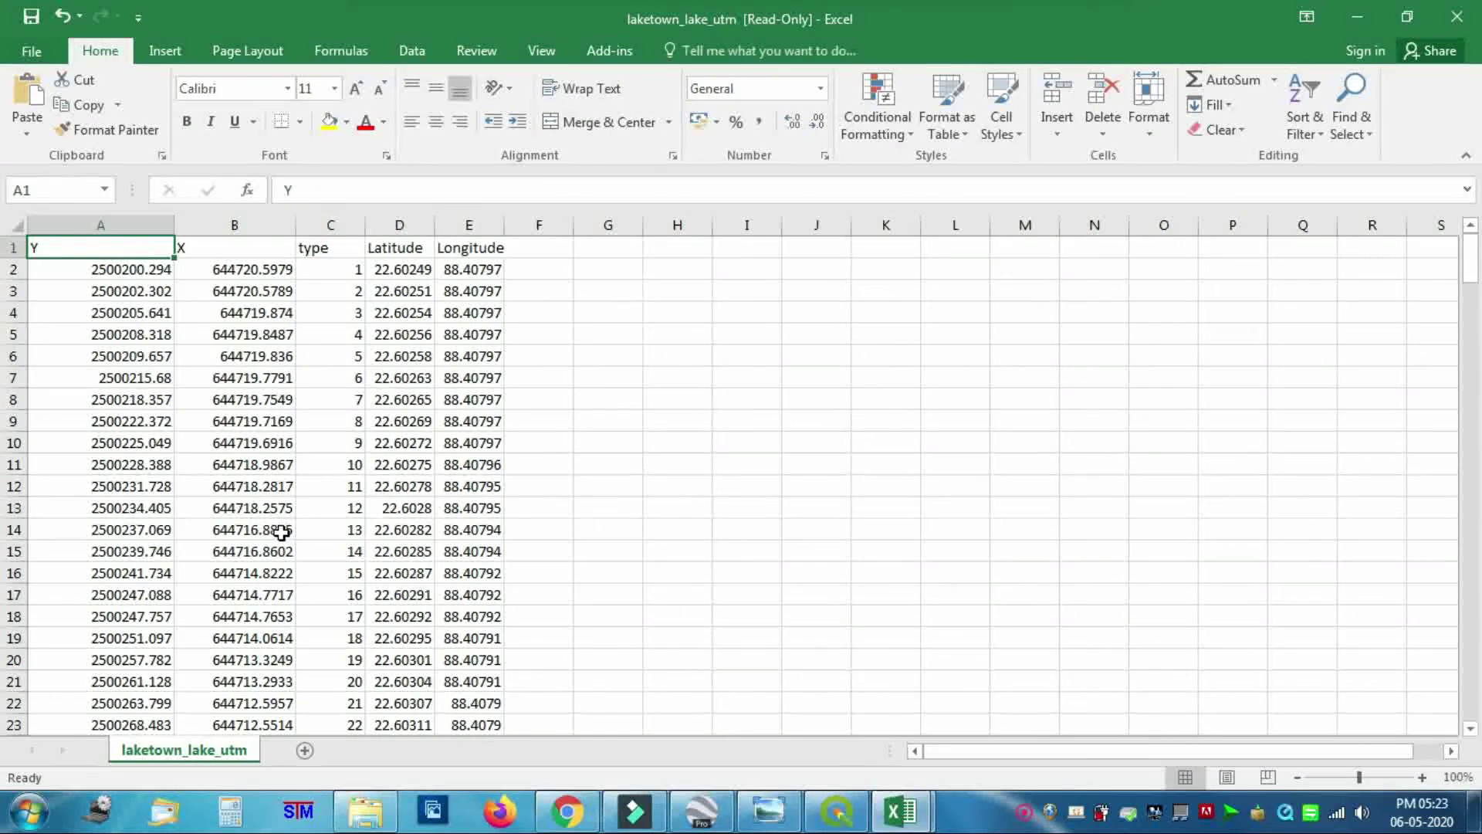
Examine the UTM and latitude/longitude coordinate rows from the first record to the last.
{"action": "scroll", "coordinate": [272, 525], "scroll_direction": "down", "scroll_amount": 8}
{"action": "scroll", "coordinate": [272, 525], "scroll_direction": "down", "scroll_amount": 11}
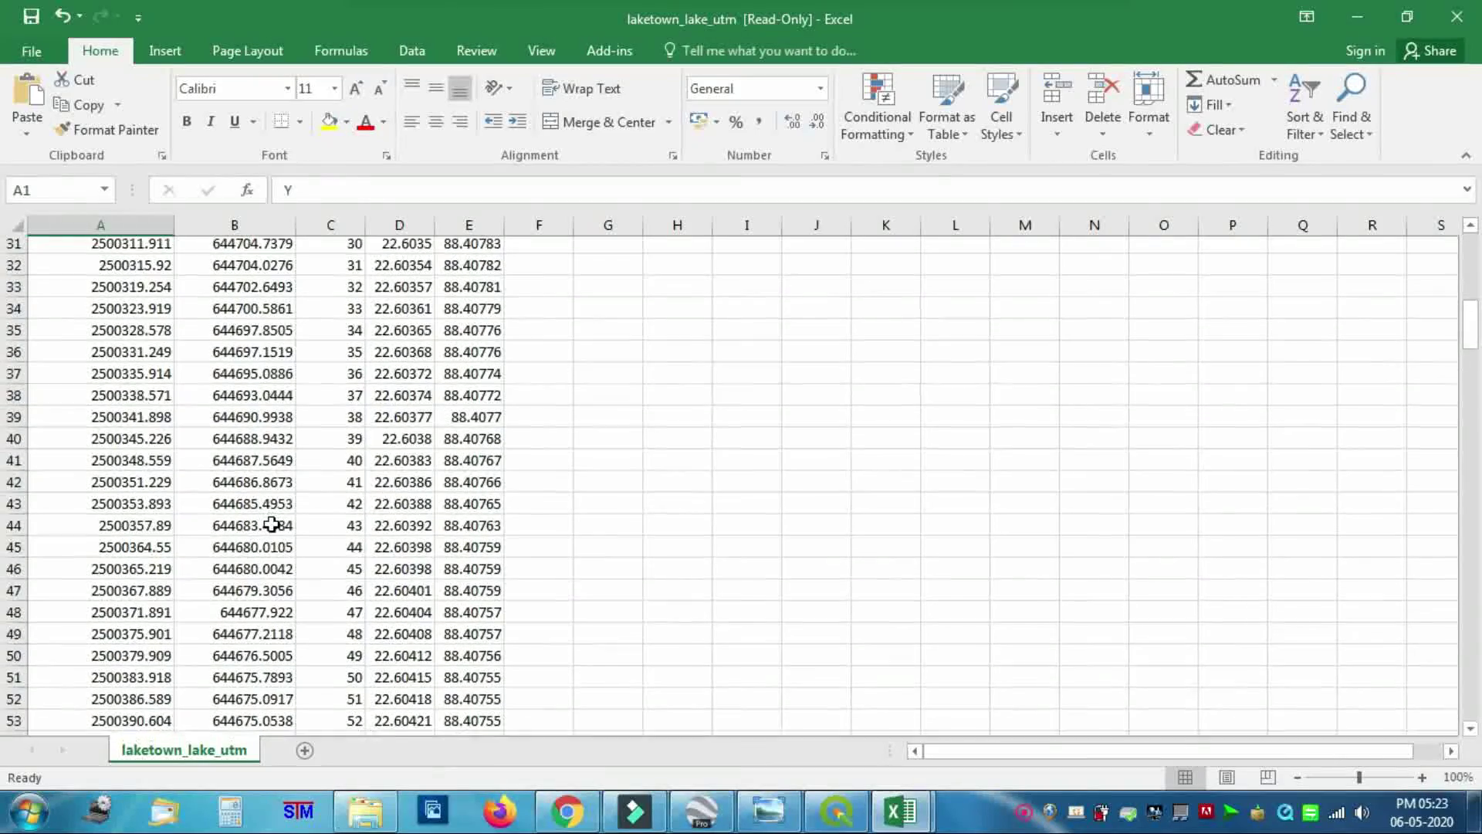
{"action": "scroll", "coordinate": [272, 525], "scroll_direction": "down", "scroll_amount": 17}
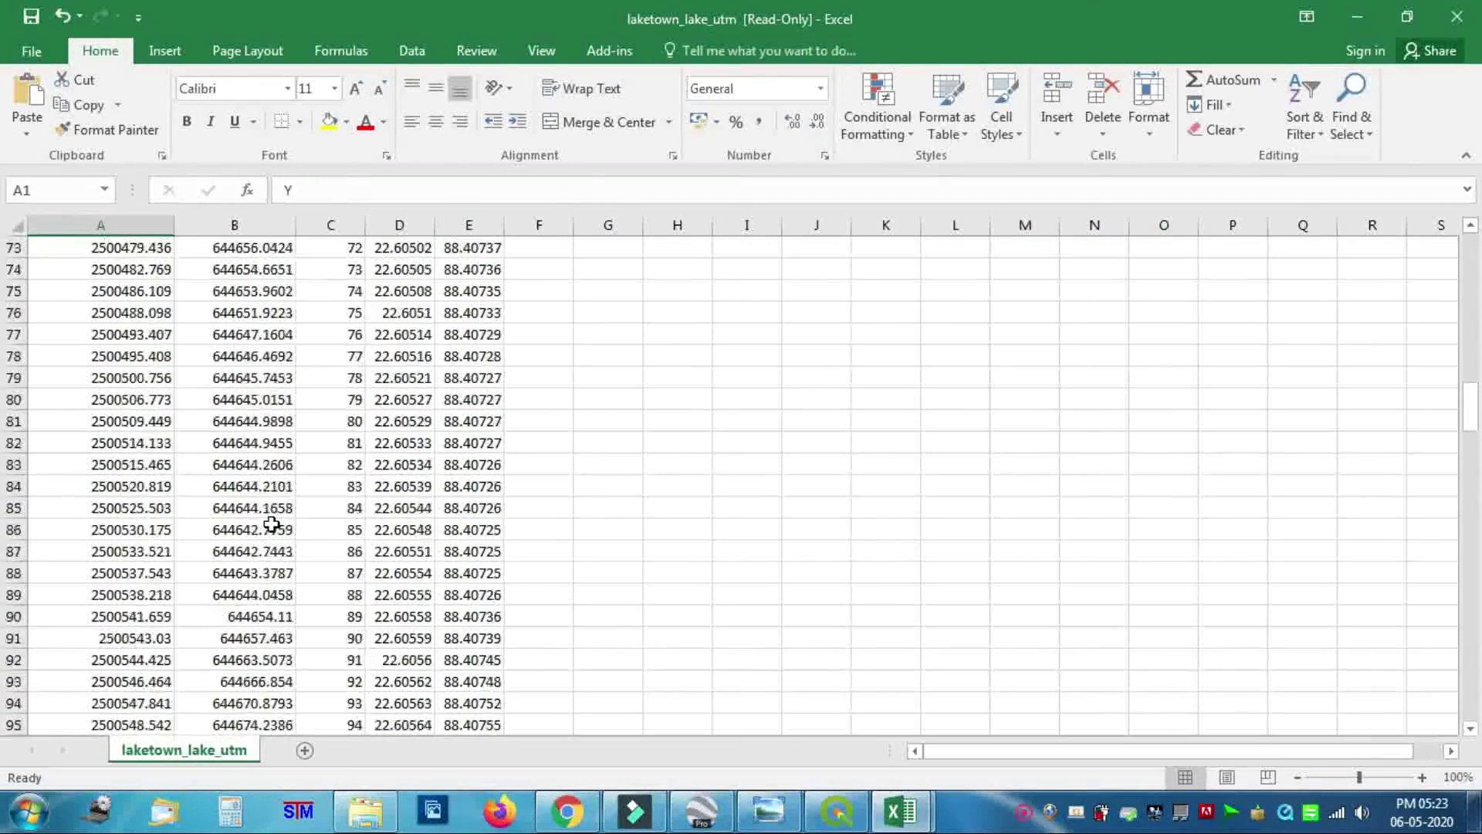
{"action": "scroll", "coordinate": [271, 525], "scroll_direction": "down", "scroll_amount": 20}
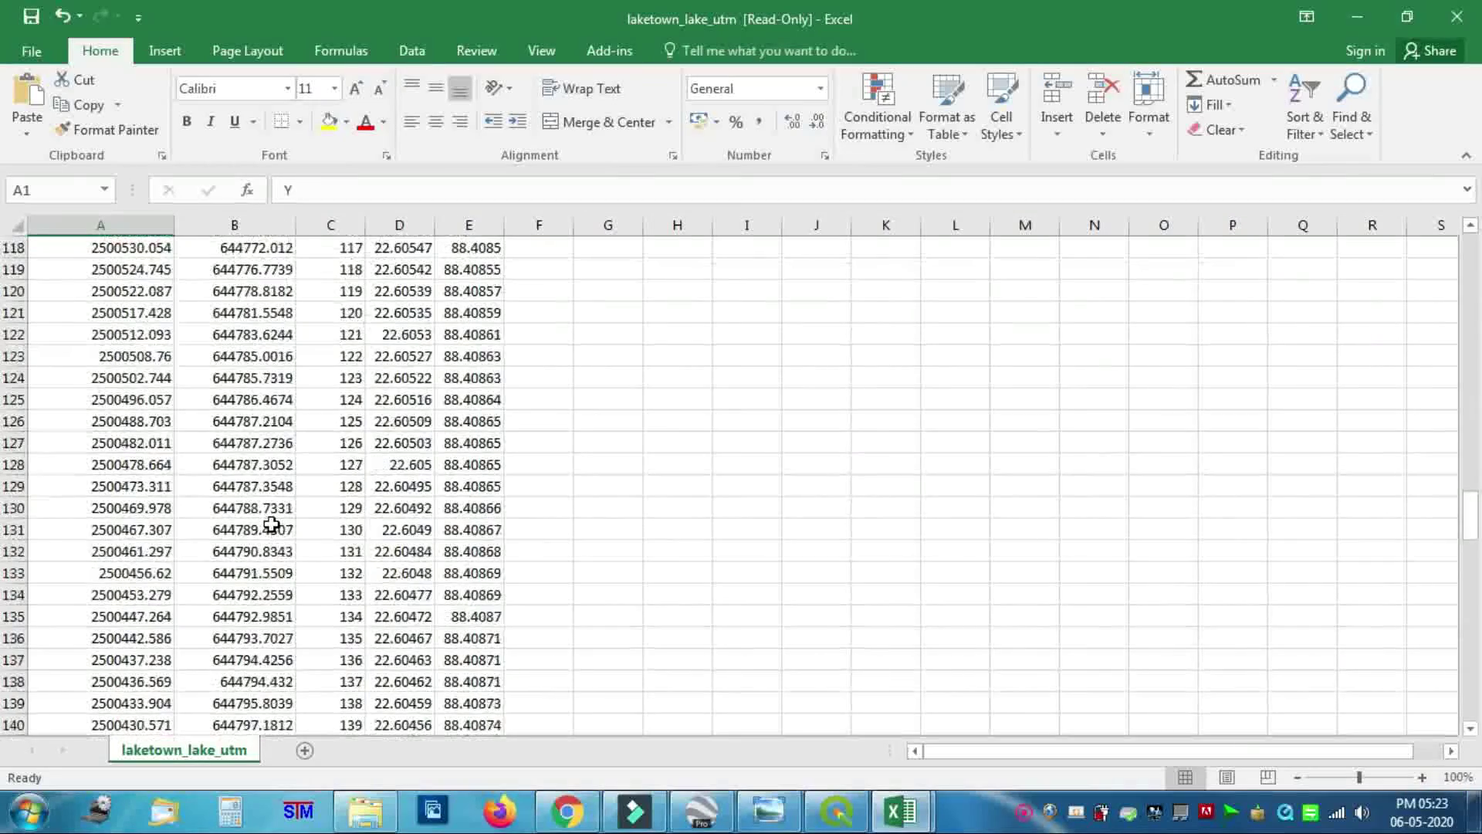
{"action": "scroll", "coordinate": [278, 519], "scroll_direction": "down", "scroll_amount": 12}
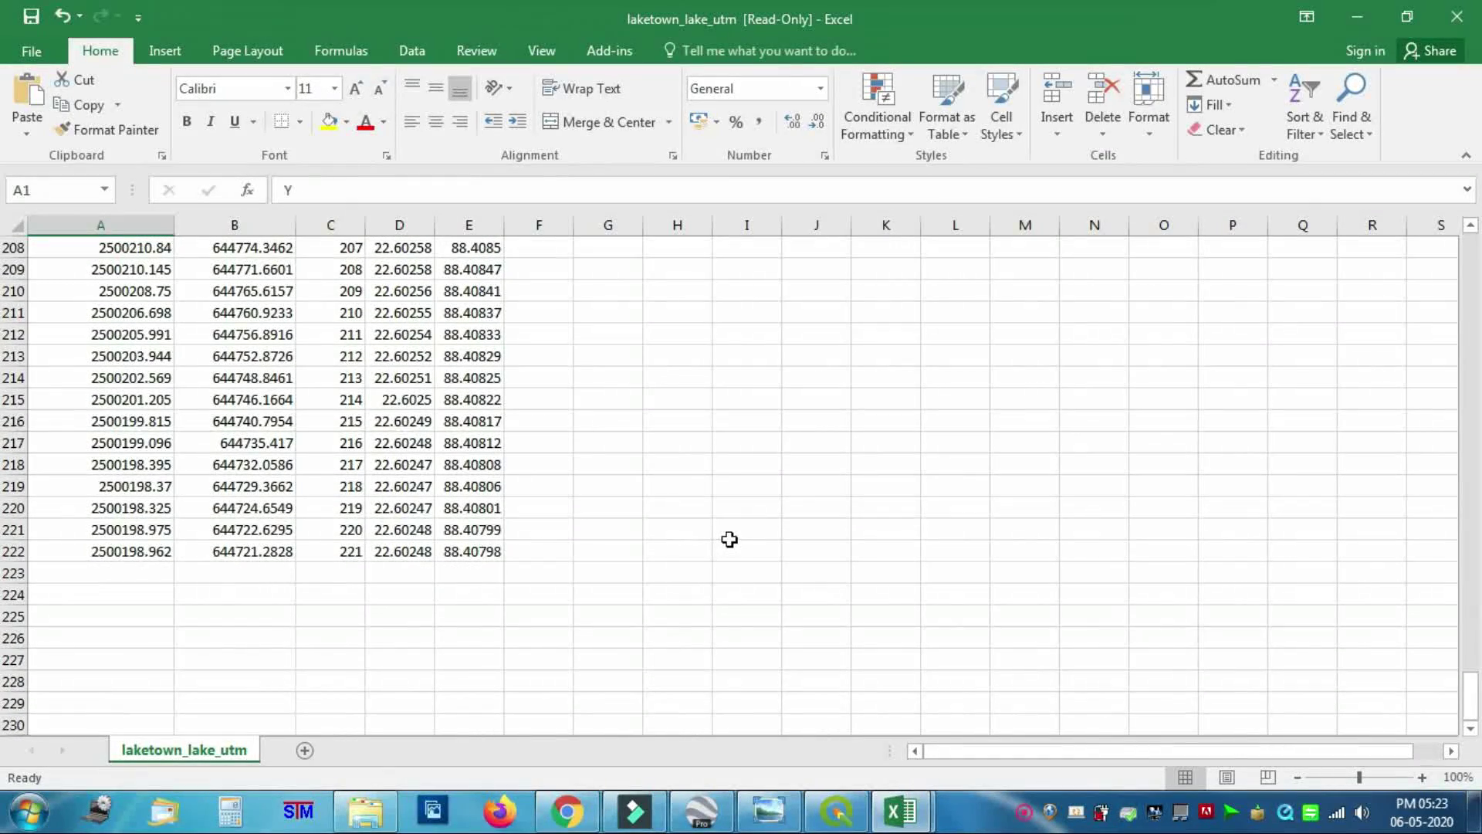
{"action": "scroll", "coordinate": [729, 539], "scroll_direction": "up", "scroll_amount": 12}
{"action": "scroll", "coordinate": [743, 529], "scroll_direction": "up", "scroll_amount": 20}
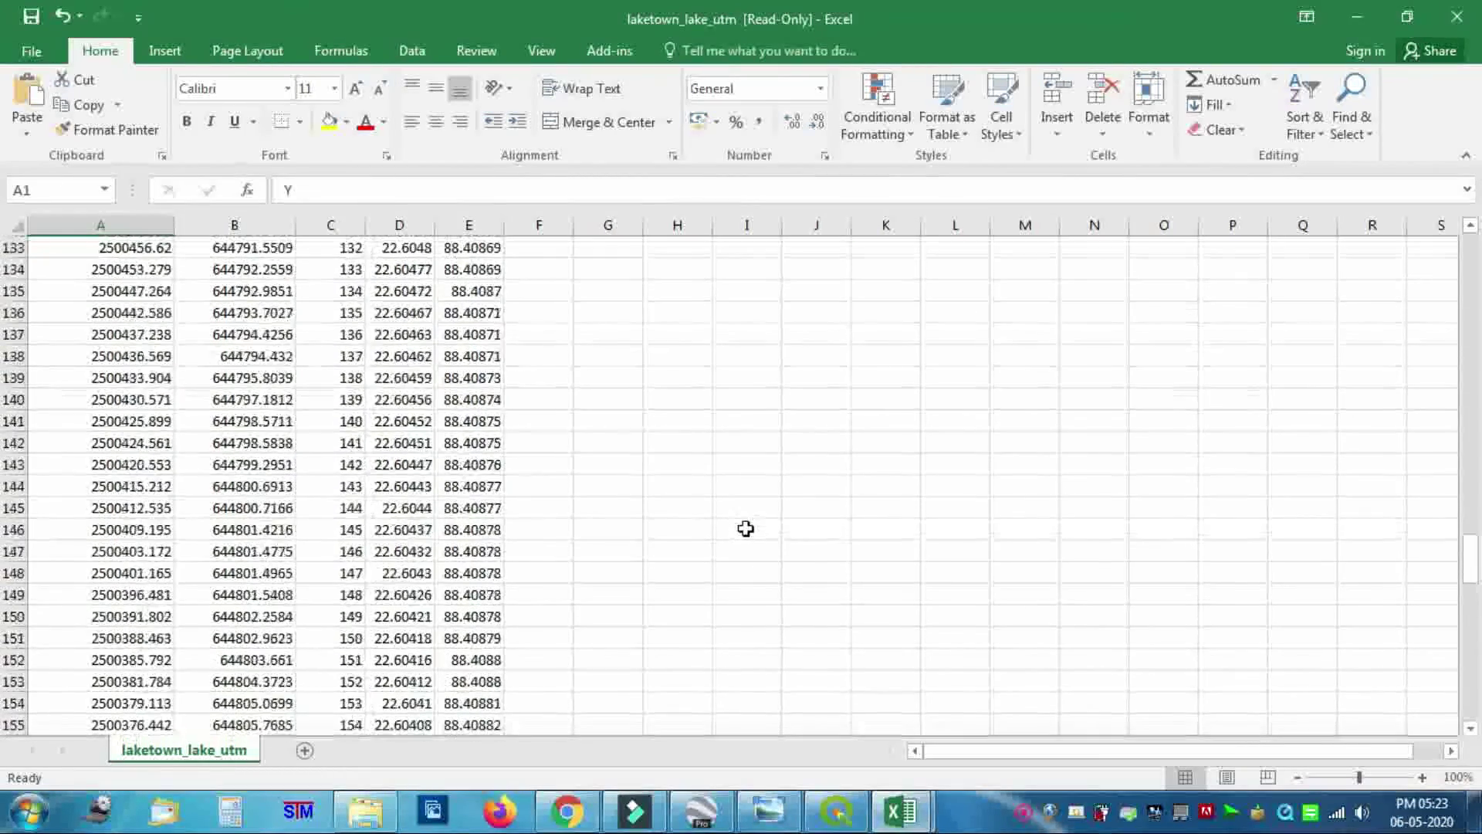
{"action": "scroll", "coordinate": [751, 524], "scroll_direction": "up", "scroll_amount": 20}
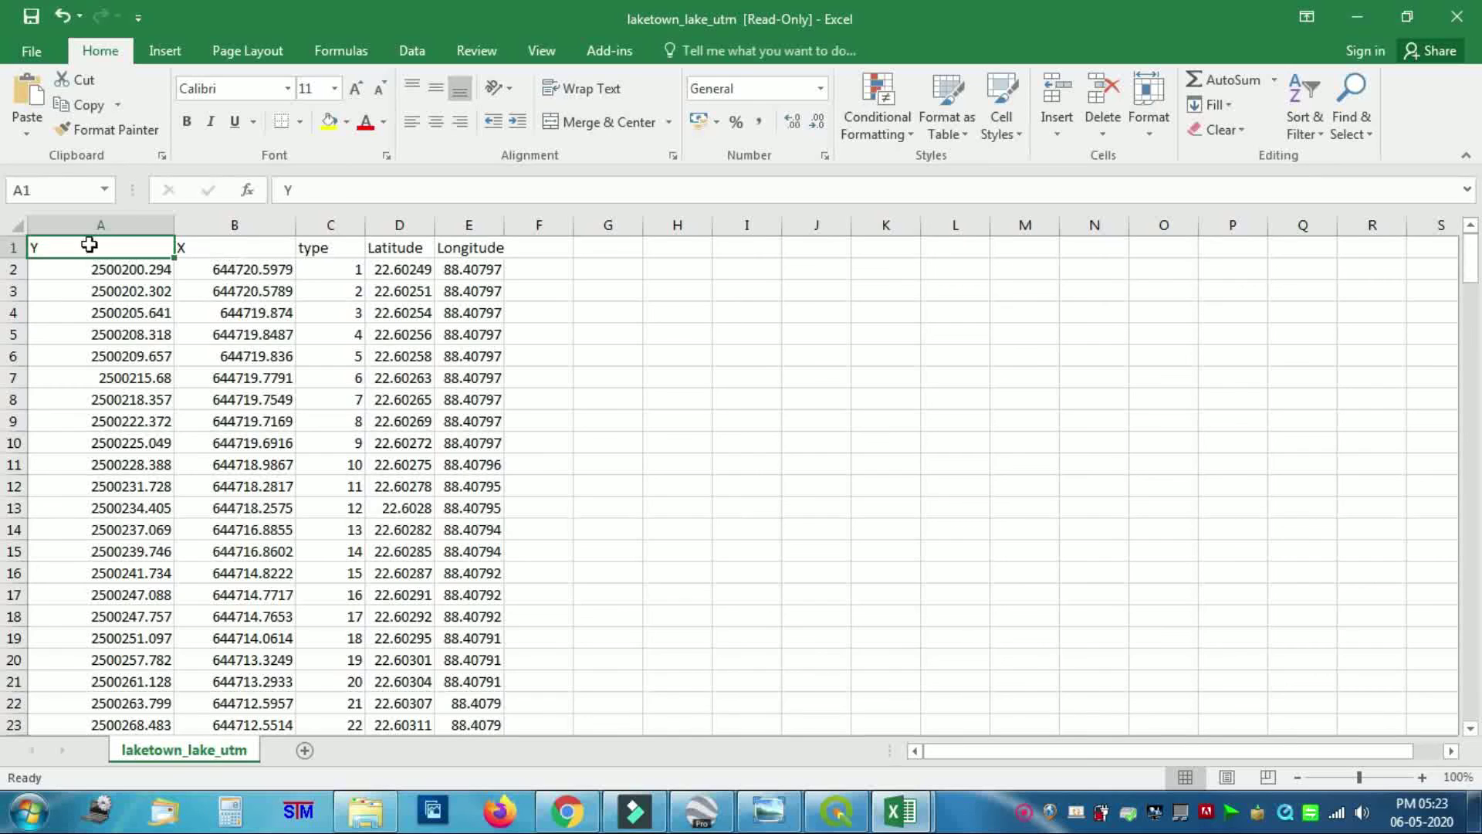
Rename the Y header in A1 as Northing and the X header in B1 as Easting.
{"action": "left_click", "coordinate": [88, 247]}
{"action": "key", "text": "BackSpace"}
{"action": "type", "text": "N"}
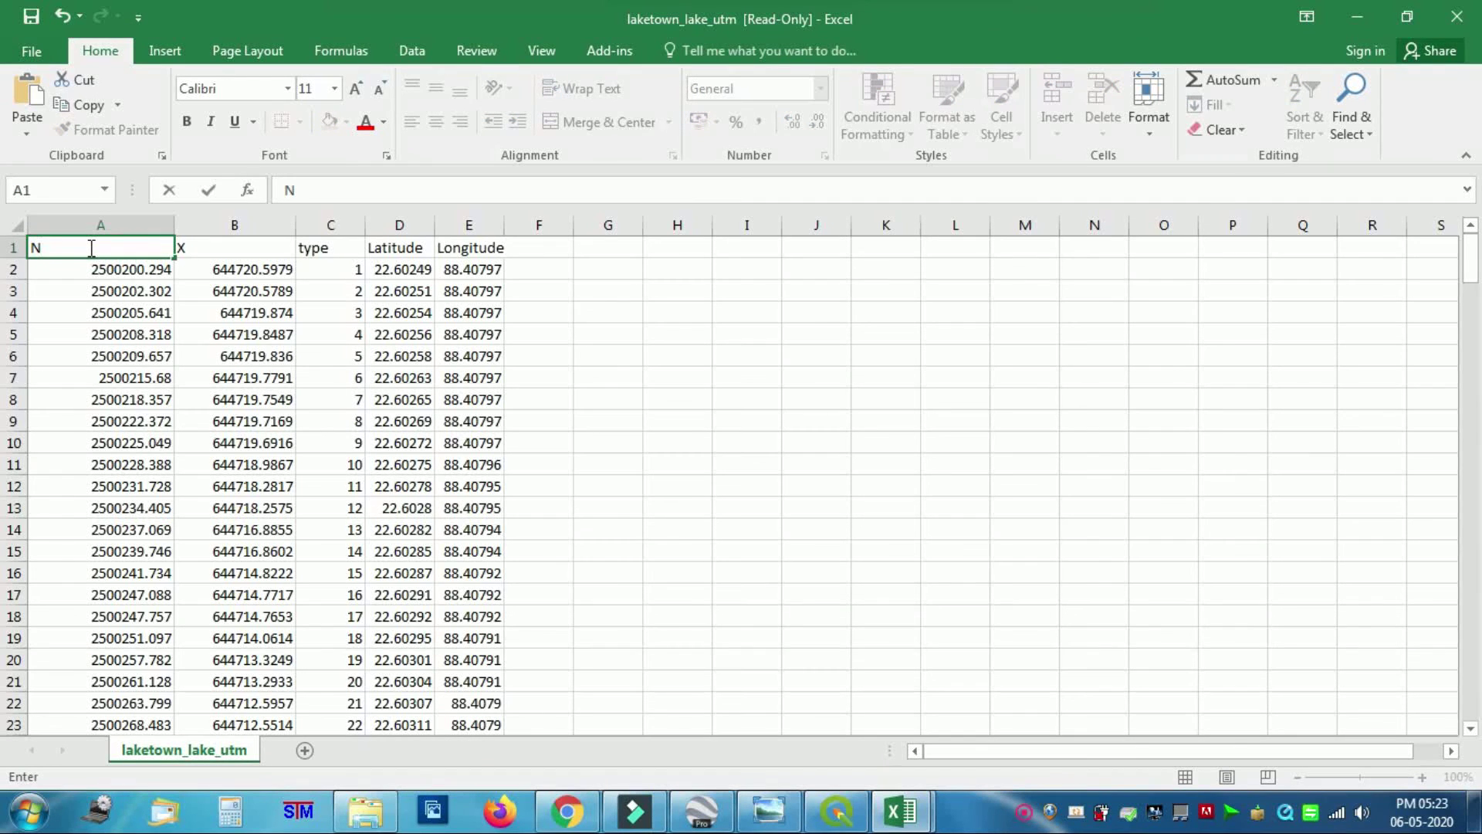
{"action": "type", "text": "orthing"}
{"action": "left_click", "coordinate": [226, 256]}
{"action": "type", "text": "E"}
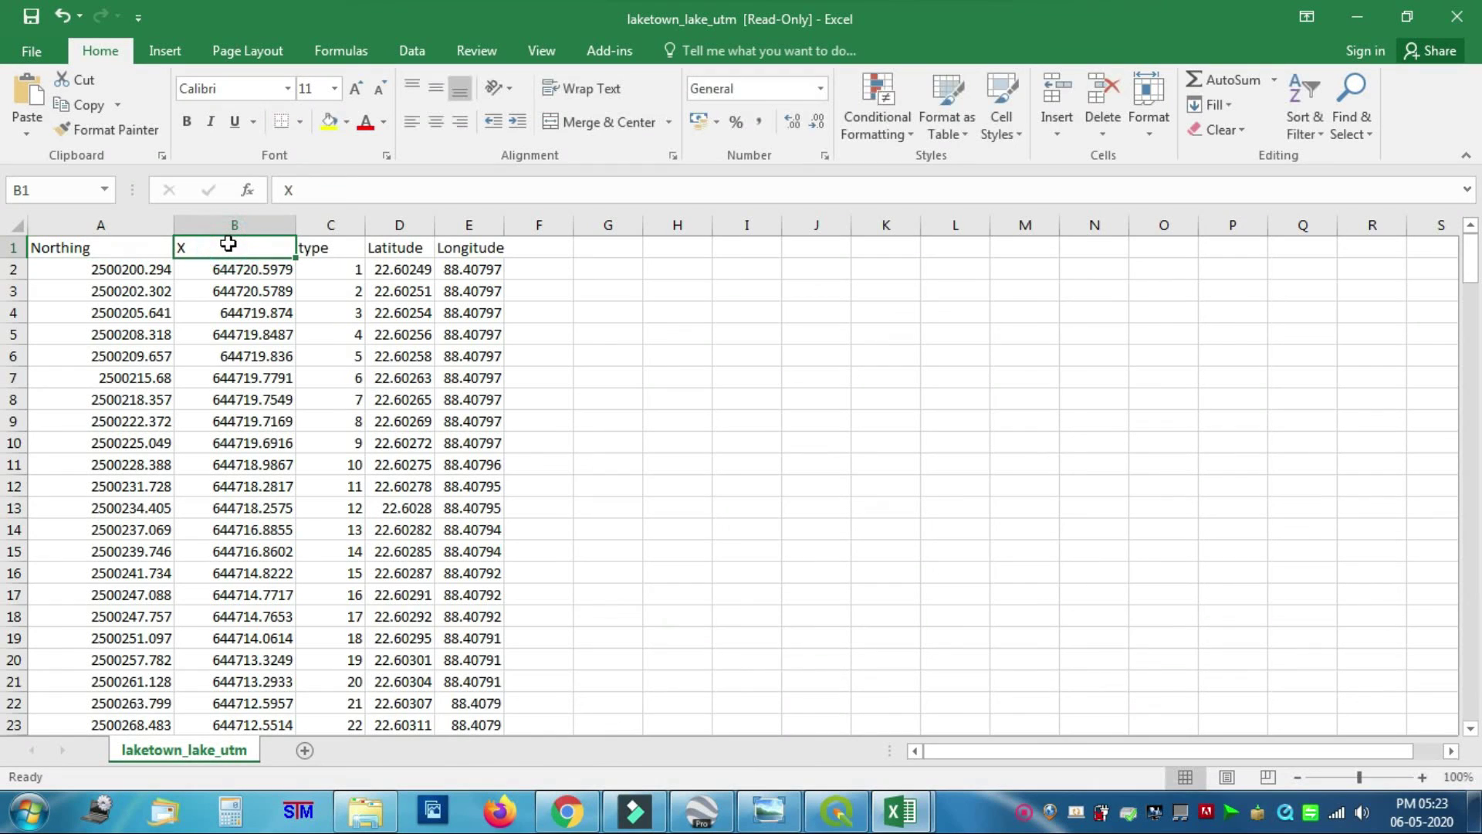
{"action": "type", "text": "asting"}
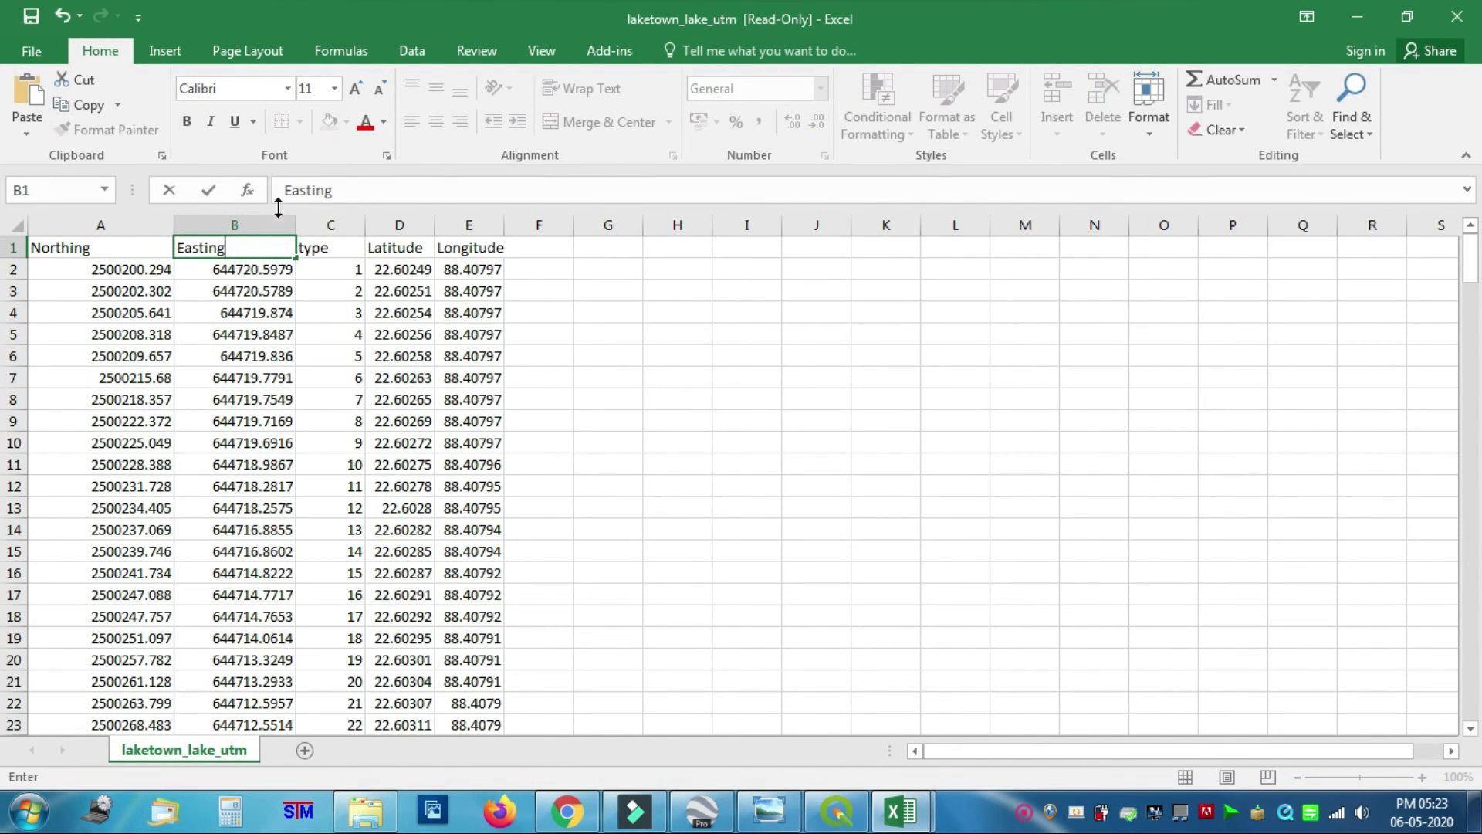
{"action": "left_click", "coordinate": [756, 467]}
Apply the yellow fill colour to the header cells A1:E1.
{"action": "left_click_drag", "start_coordinate": [83, 246], "coordinate": [465, 247]}
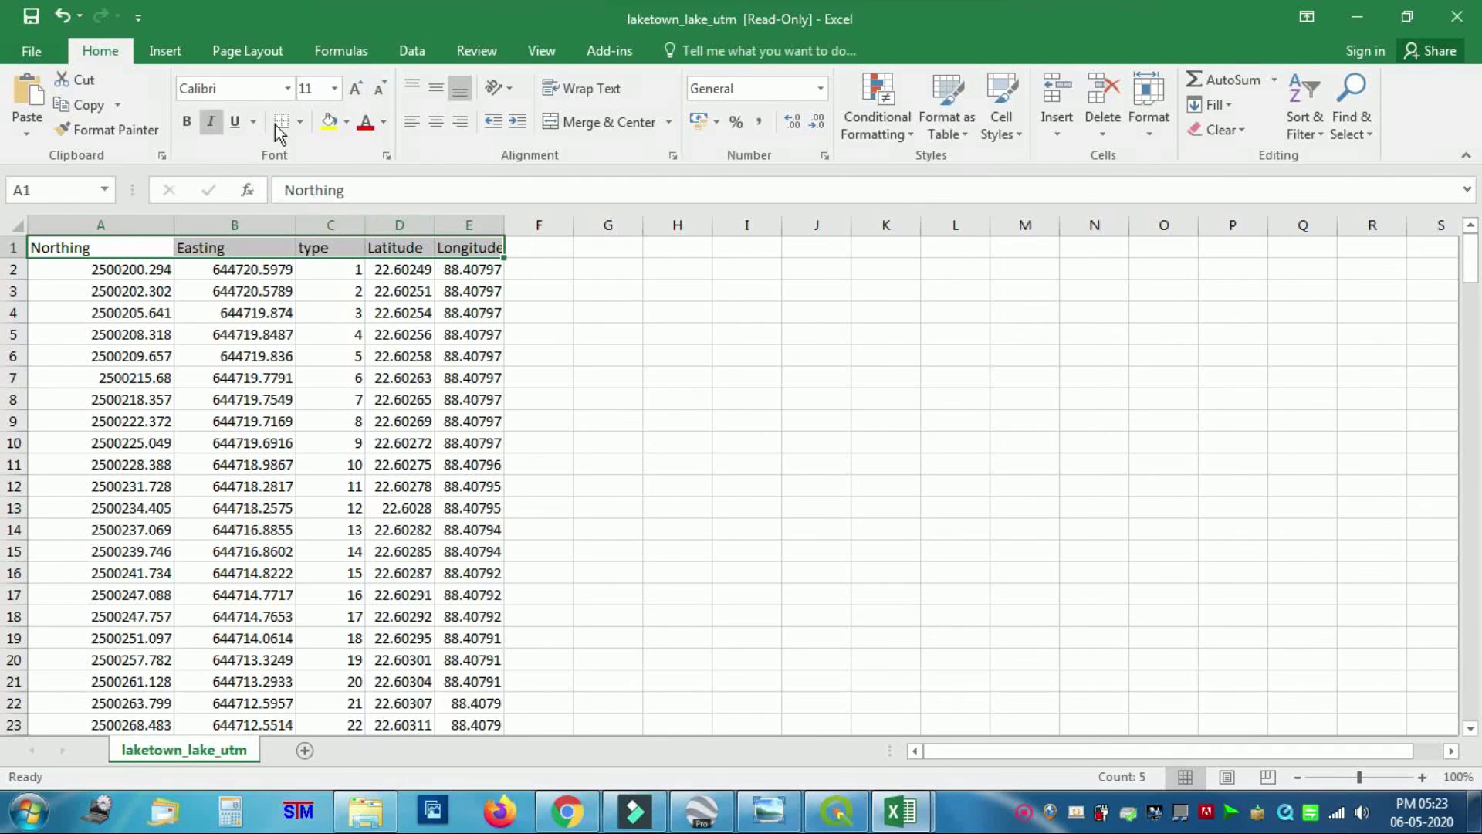
{"action": "left_click", "coordinate": [334, 129]}
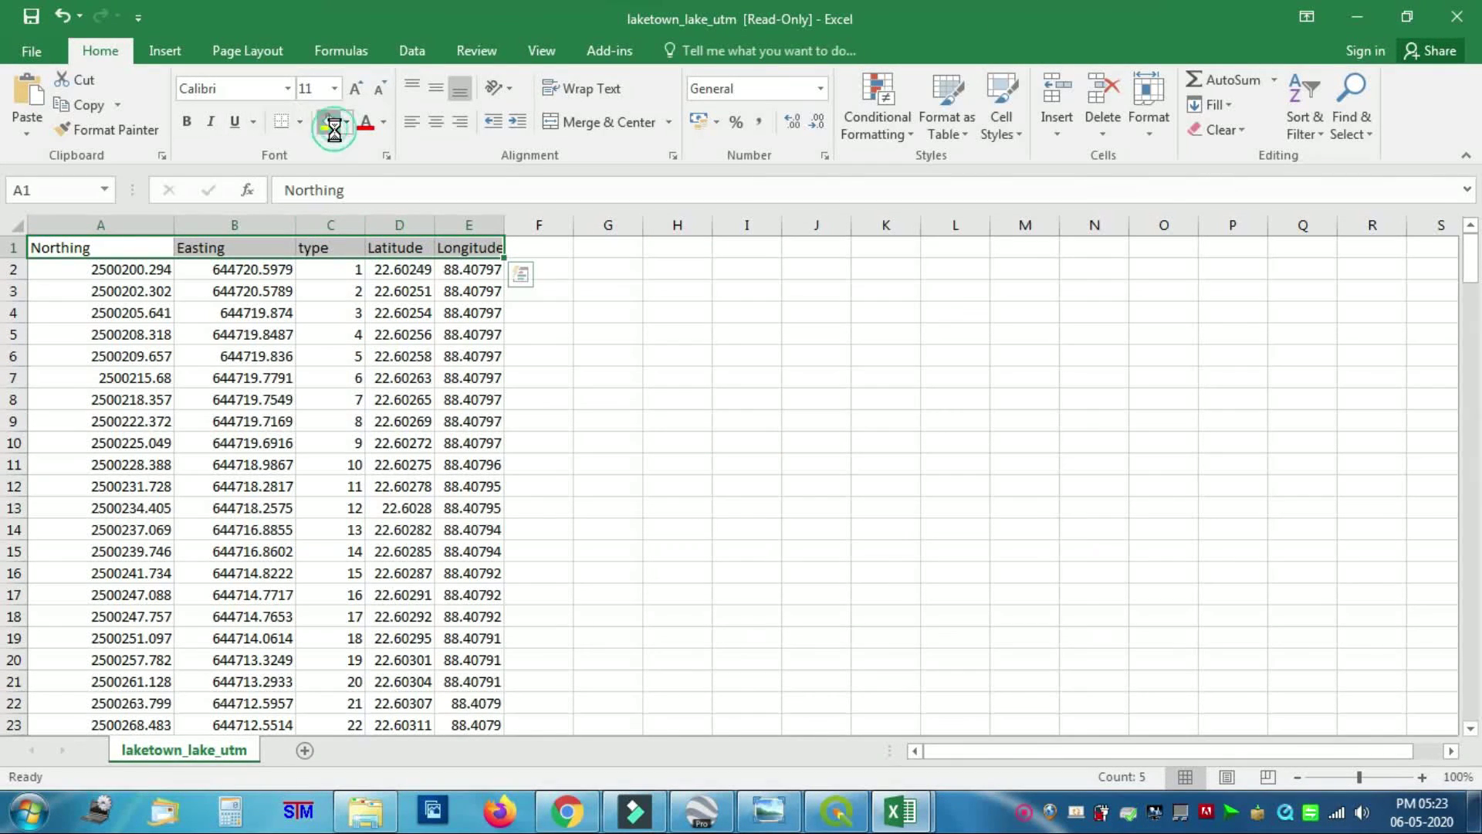
Try to save the sheet over the existing laketown_lake_utm.csv in the Desktop Digitization folder.
{"action": "left_click", "coordinate": [732, 401]}
{"action": "left_click", "coordinate": [31, 23]}
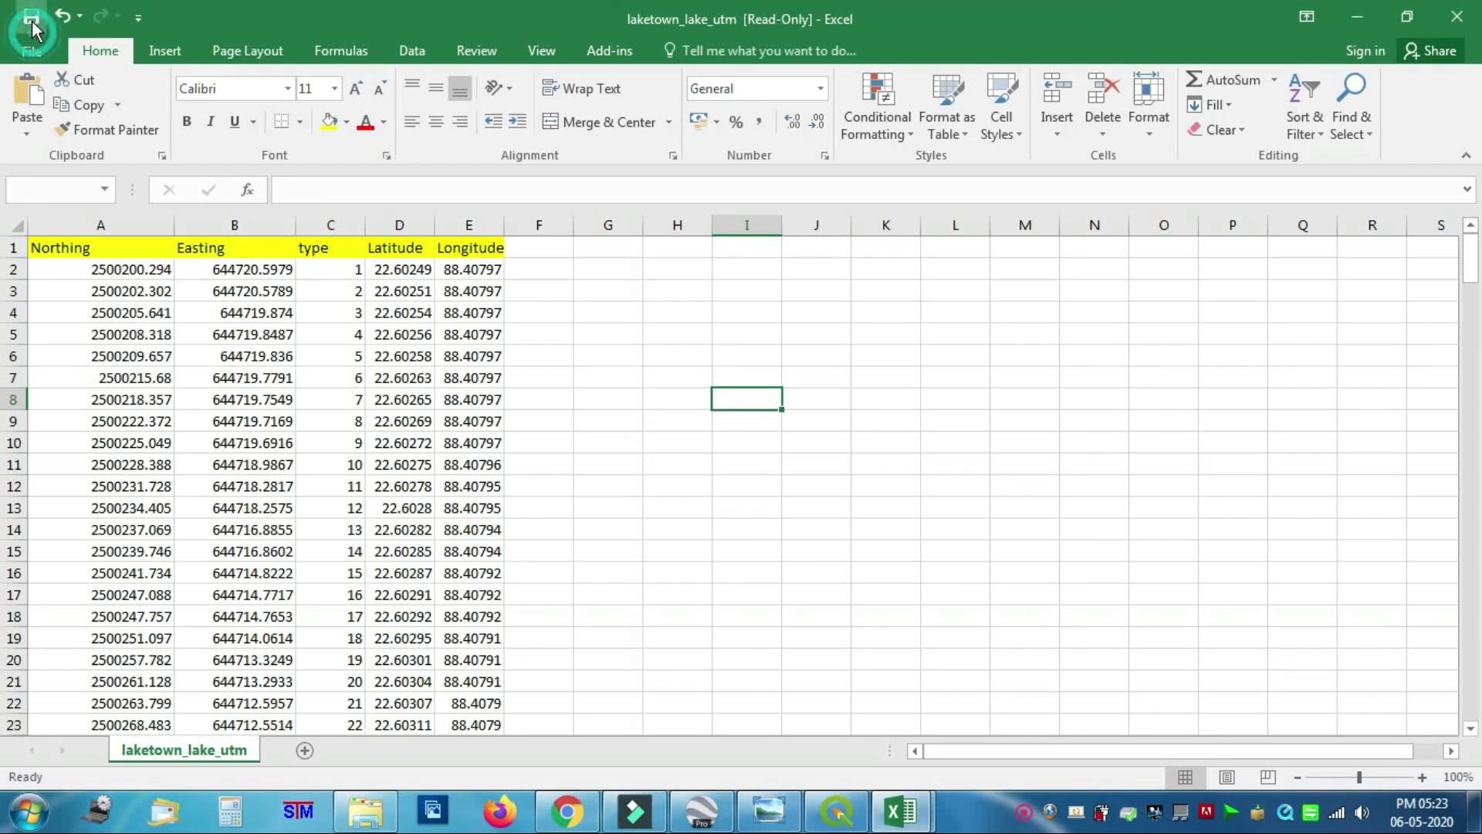
{"action": "left_click", "coordinate": [768, 470]}
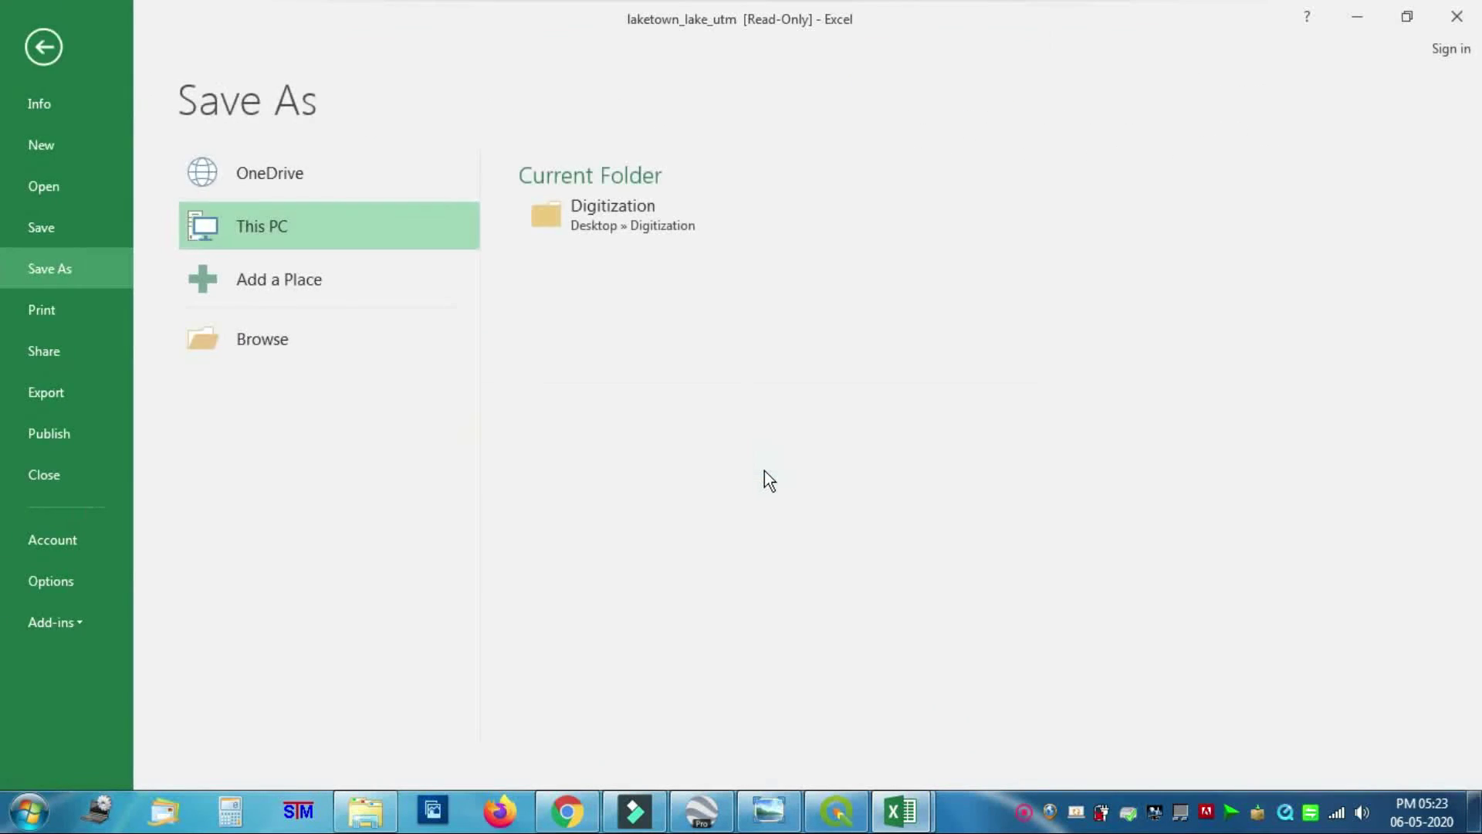
{"action": "left_click", "coordinate": [691, 208]}
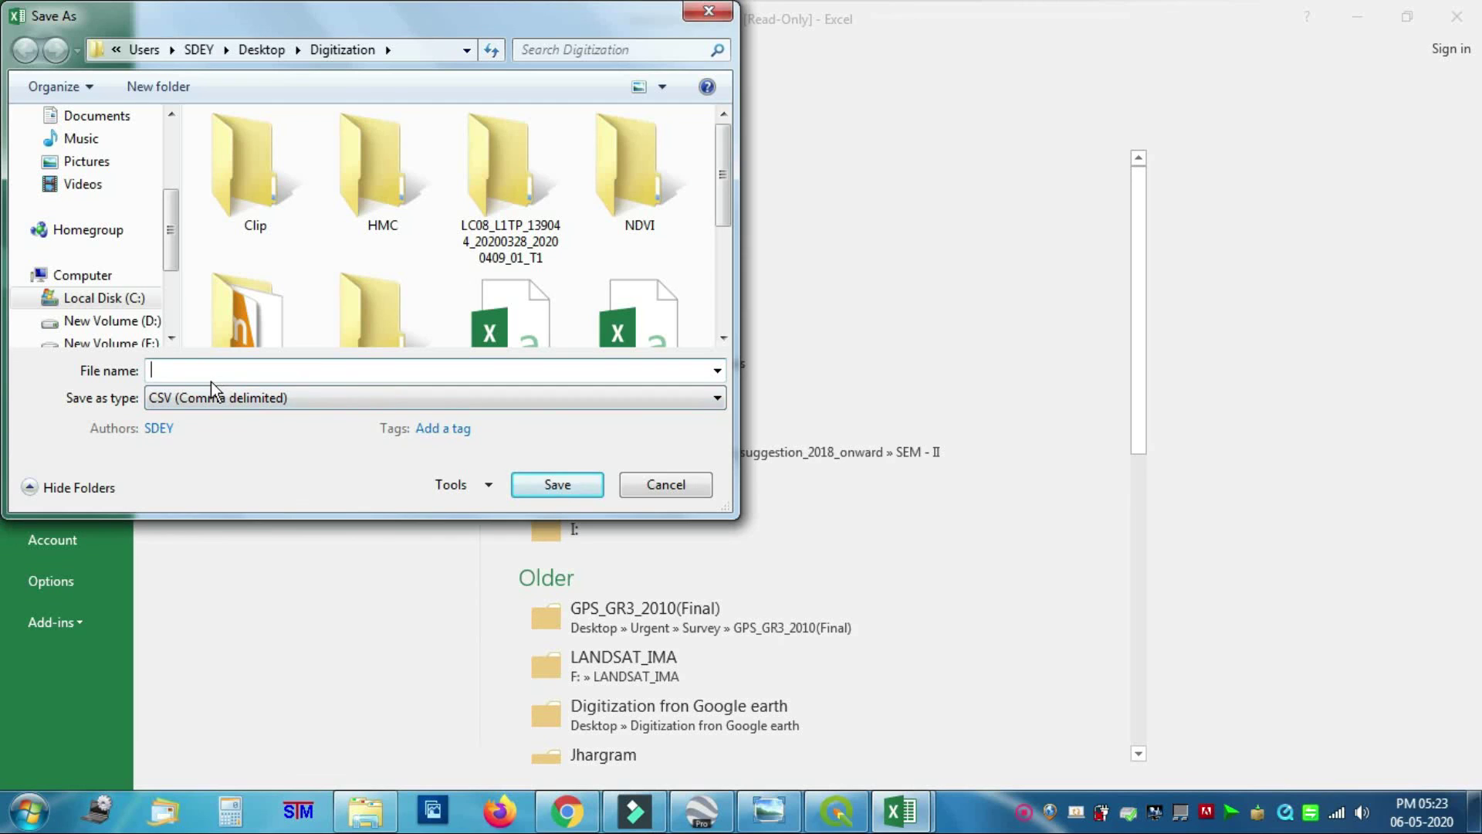
{"action": "type", "text": "l"}
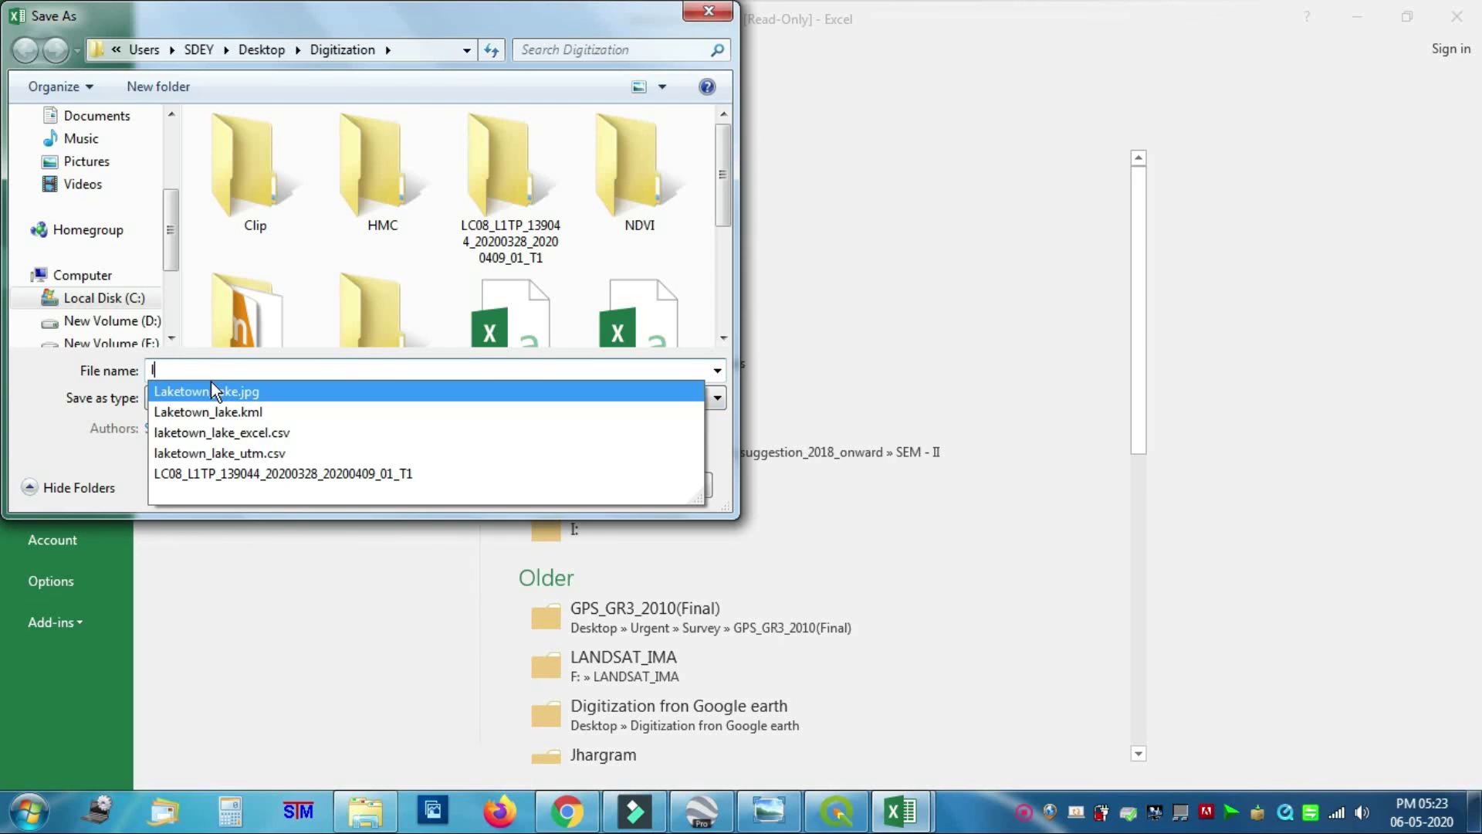
{"action": "left_click", "coordinate": [275, 452]}
{"action": "left_click", "coordinate": [532, 484]}
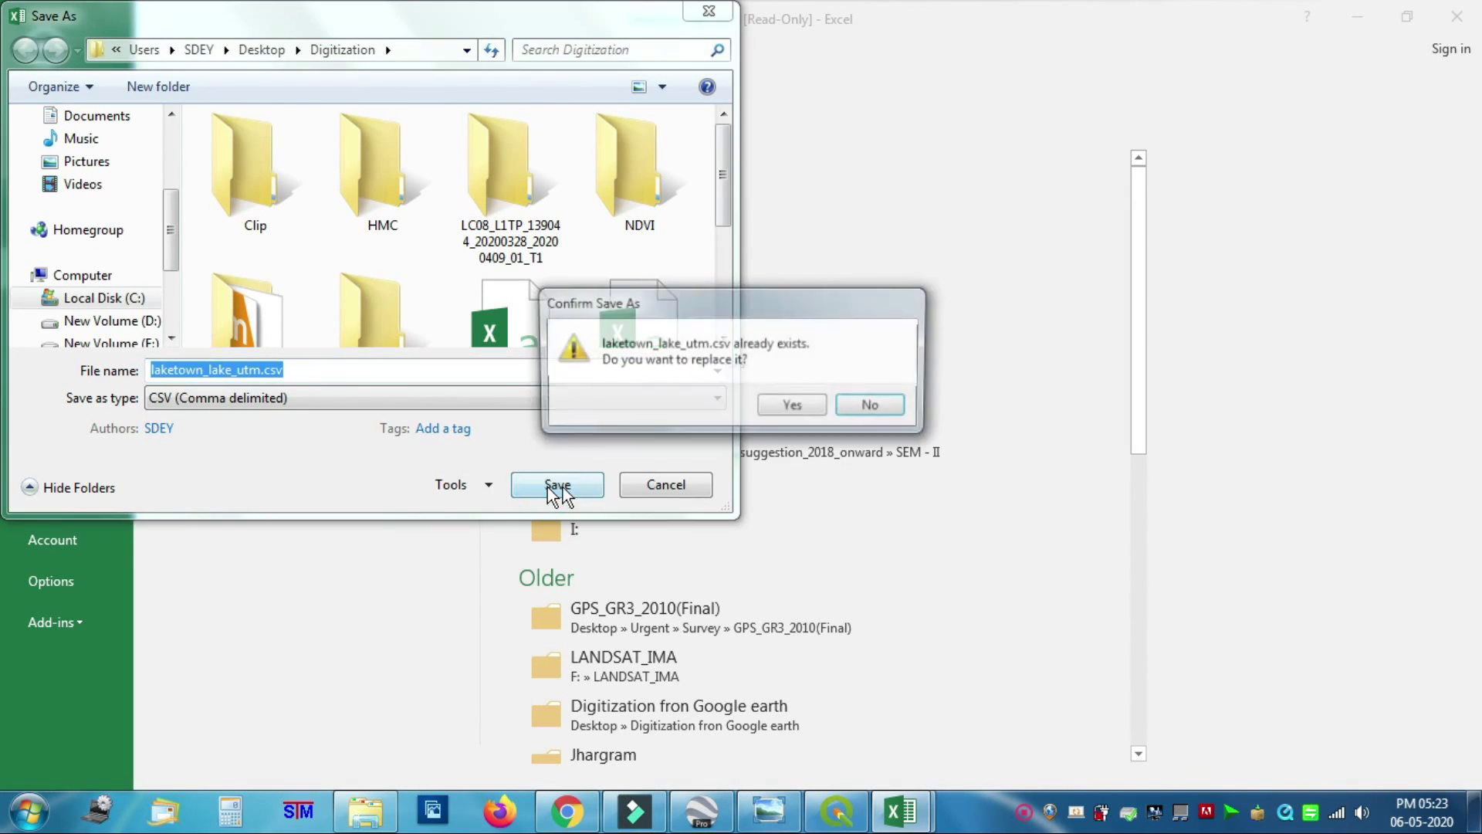
{"action": "left_click", "coordinate": [795, 407]}
{"action": "left_click", "coordinate": [756, 464]}
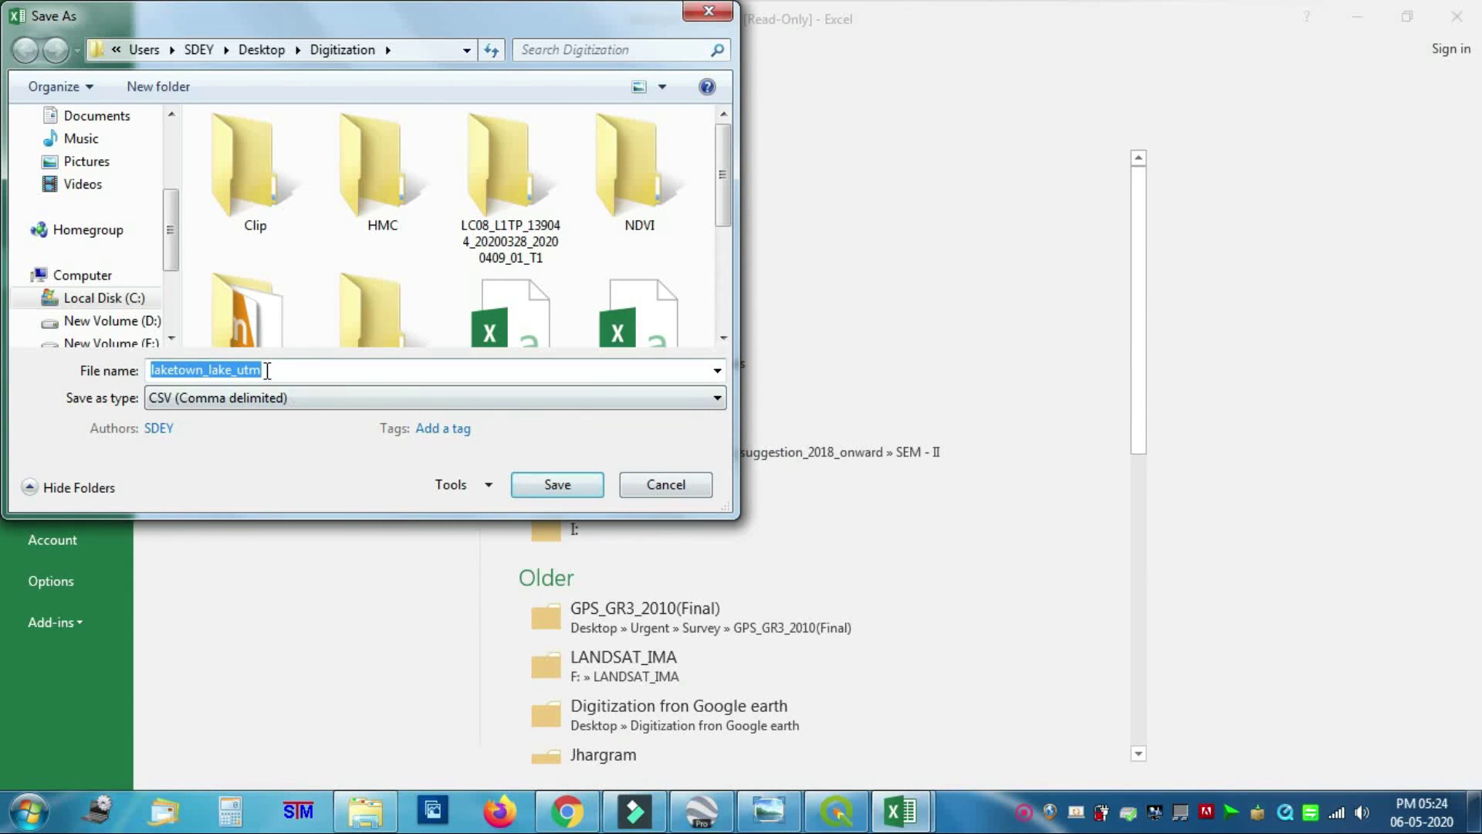
Save the sheet under the new name laketown_lake_utm1 in CSV (Comma delimited) format.
{"action": "left_click", "coordinate": [297, 371]}
{"action": "type", "text": "1"}
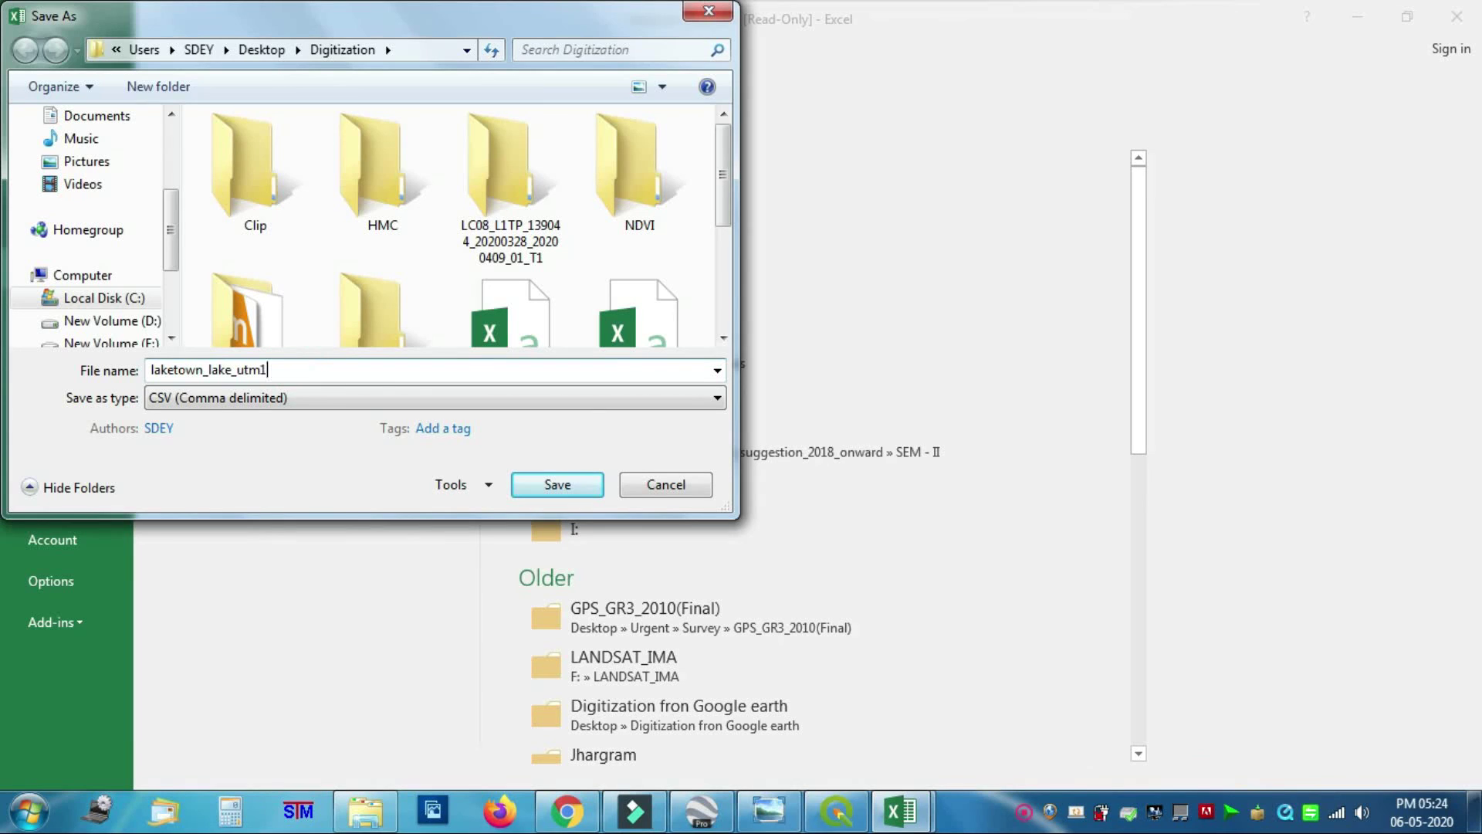
{"action": "left_click", "coordinate": [558, 485]}
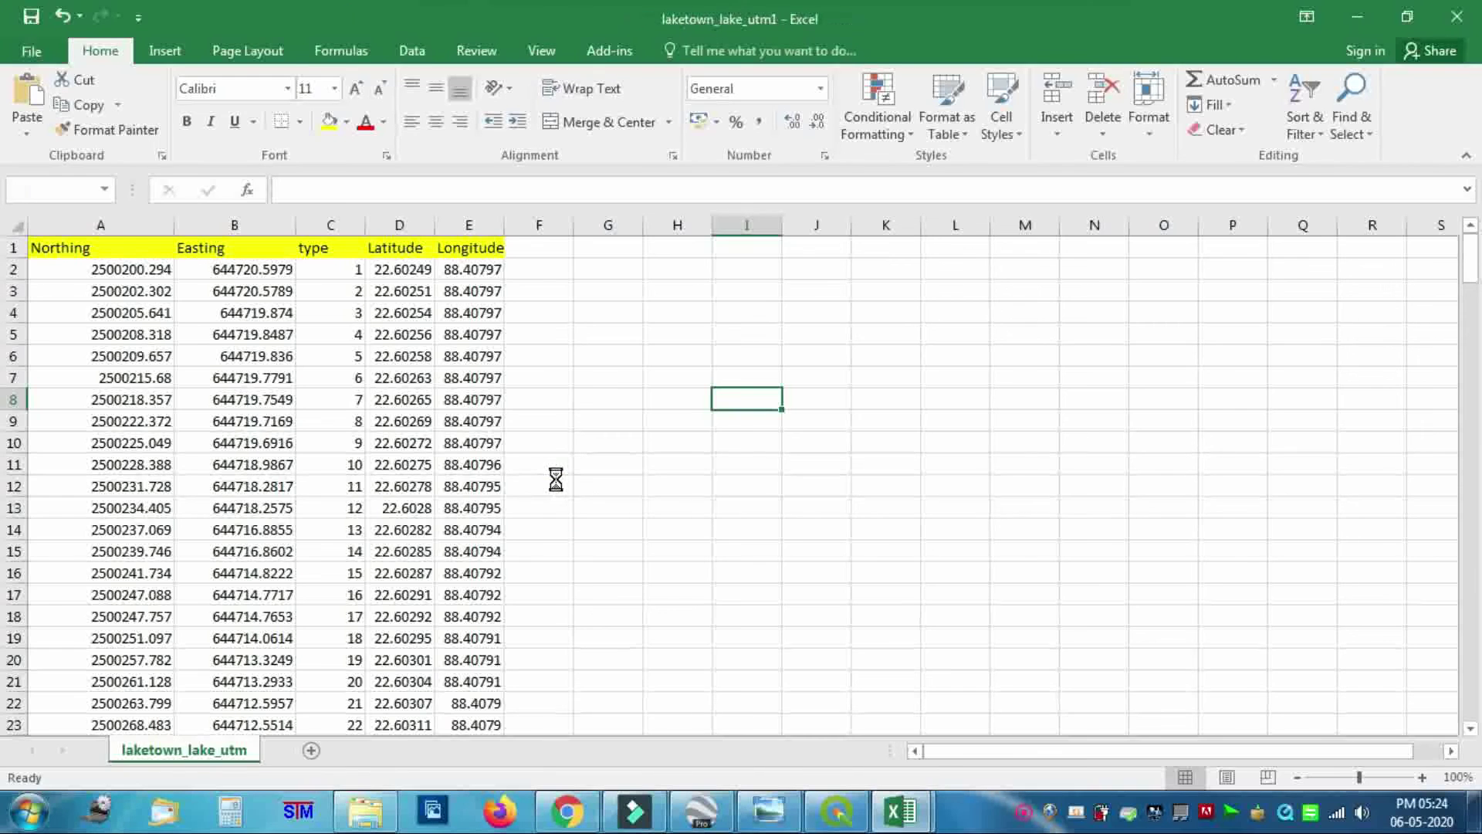
{"action": "left_click", "coordinate": [660, 469]}
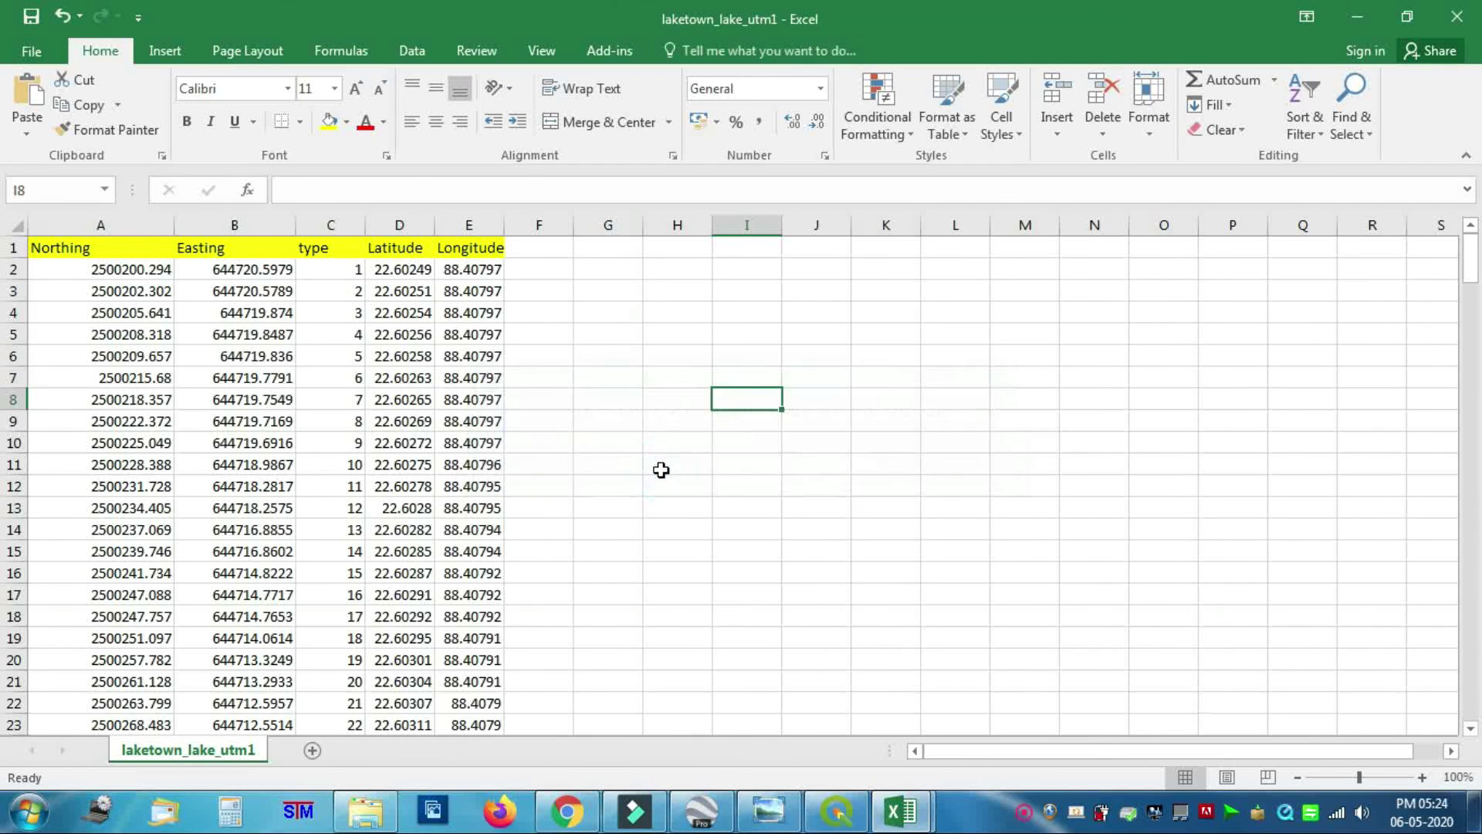
Widen the Longitude column E so its coordinates show all their decimals.
{"action": "left_click_drag", "start_coordinate": [504, 224], "coordinate": [552, 224]}
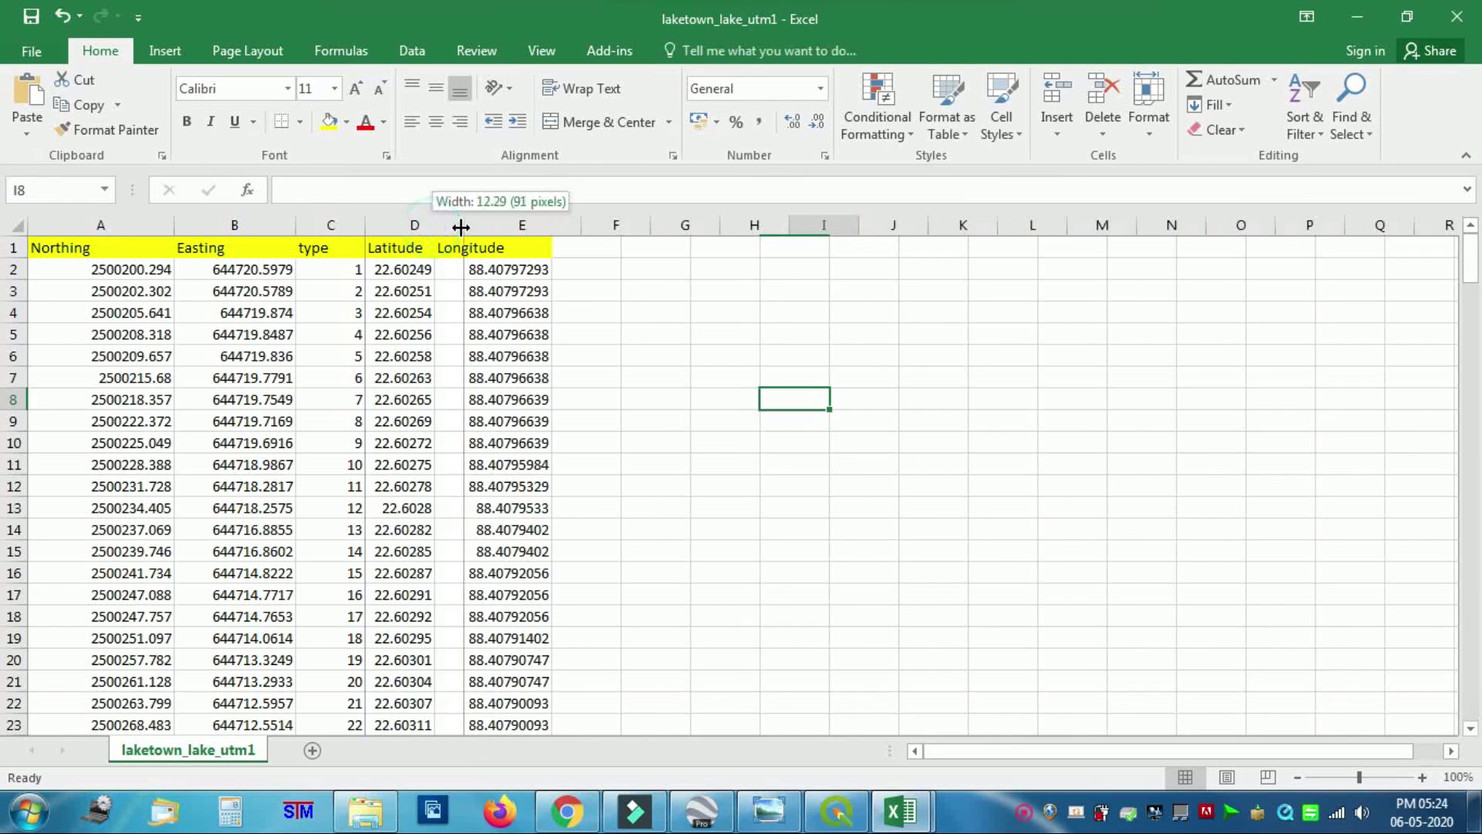